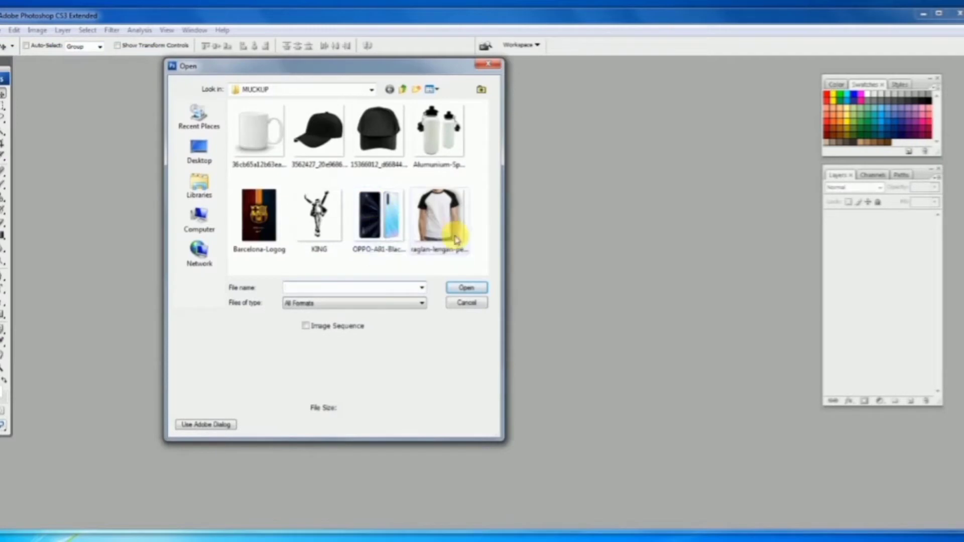
Open the OPPO-A91-Black-White phone photo and the Barcelona logo image from the MUCKUP folder
{"action": "left_click", "coordinate": [380, 214]}
{"action": "left_click", "coordinate": [463, 290]}
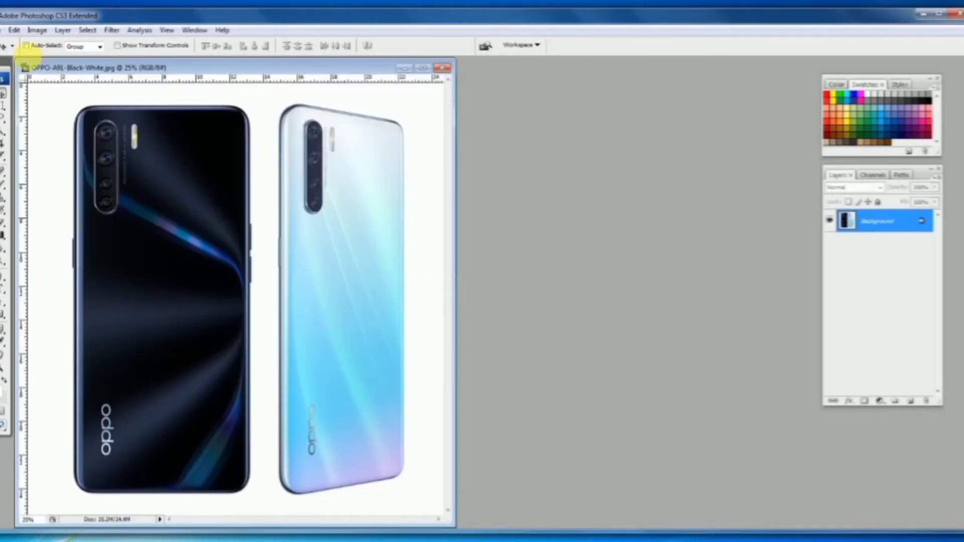
{"action": "left_click", "coordinate": [3, 30]}
{"action": "left_click", "coordinate": [15, 53]}
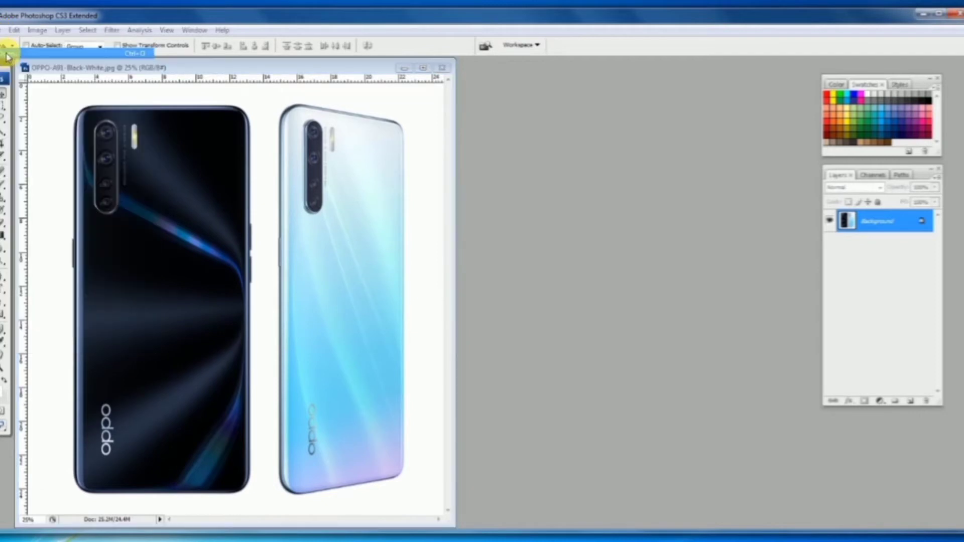
{"action": "left_click", "coordinate": [276, 210]}
{"action": "left_click", "coordinate": [468, 287]}
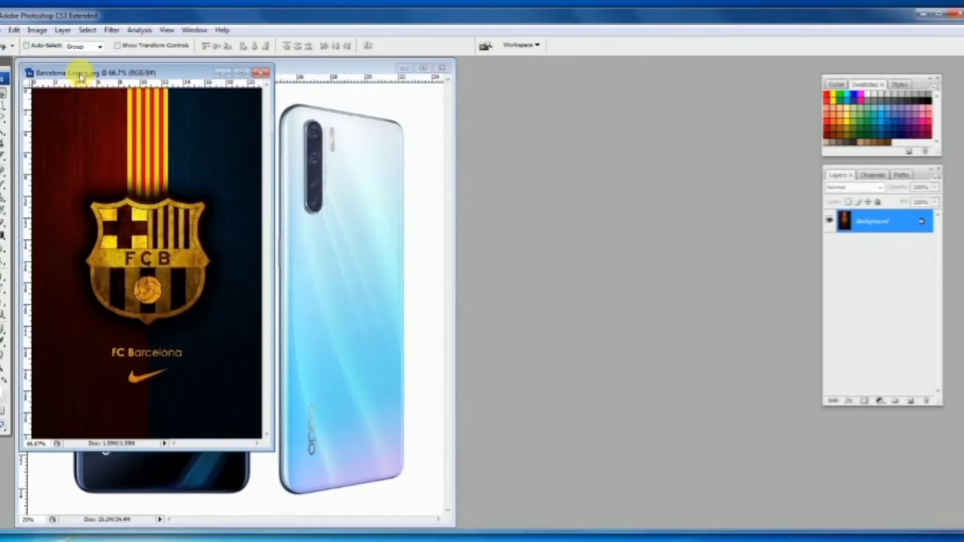
Copy the Barcelona artwork into the OPPO phone document as a new layer and close the Barcelona image
{"action": "left_click_drag", "start_coordinate": [84, 75], "coordinate": [524, 134]}
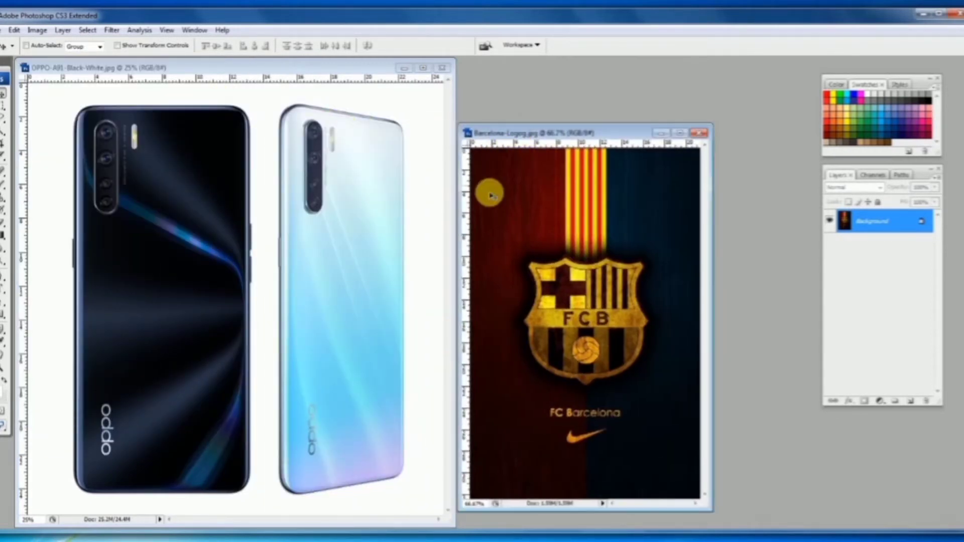
{"action": "left_click_drag", "start_coordinate": [487, 194], "coordinate": [291, 224]}
{"action": "left_click_drag", "start_coordinate": [171, 222], "coordinate": [267, 227]}
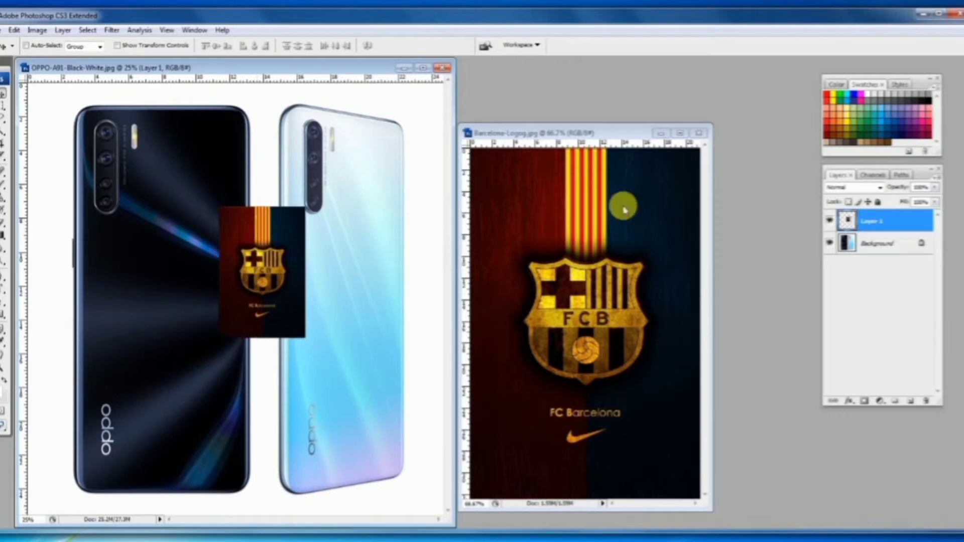
{"action": "left_click", "coordinate": [625, 203]}
{"action": "left_click", "coordinate": [697, 135]}
Move the Barcelona artwork over the black phone and enlarge it to about 303% so it covers the whole back
{"action": "left_click_drag", "start_coordinate": [303, 263], "coordinate": [122, 165]}
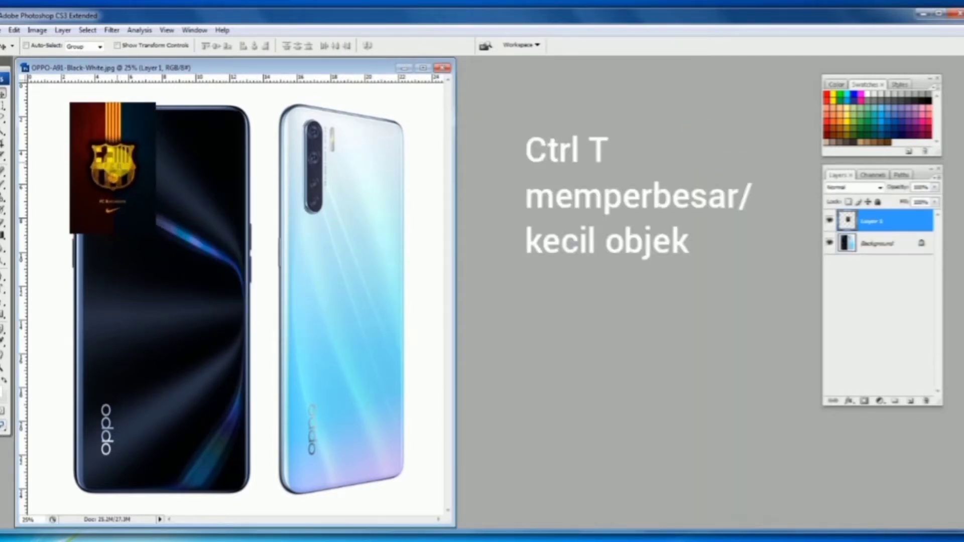
{"action": "key", "text": "ctrl+t"}
{"action": "left_click_drag", "start_coordinate": [156, 234], "coordinate": [330, 501]}
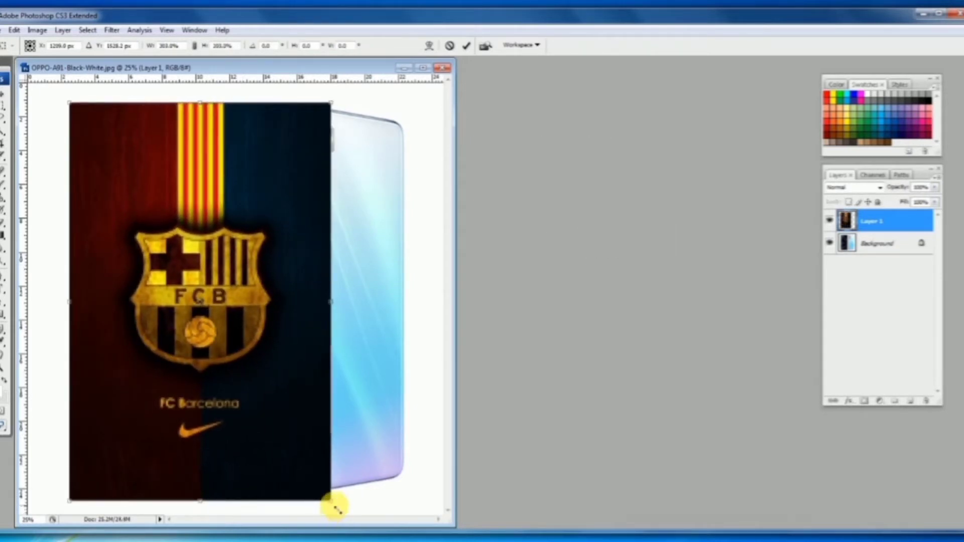
{"action": "key", "text": "Return"}
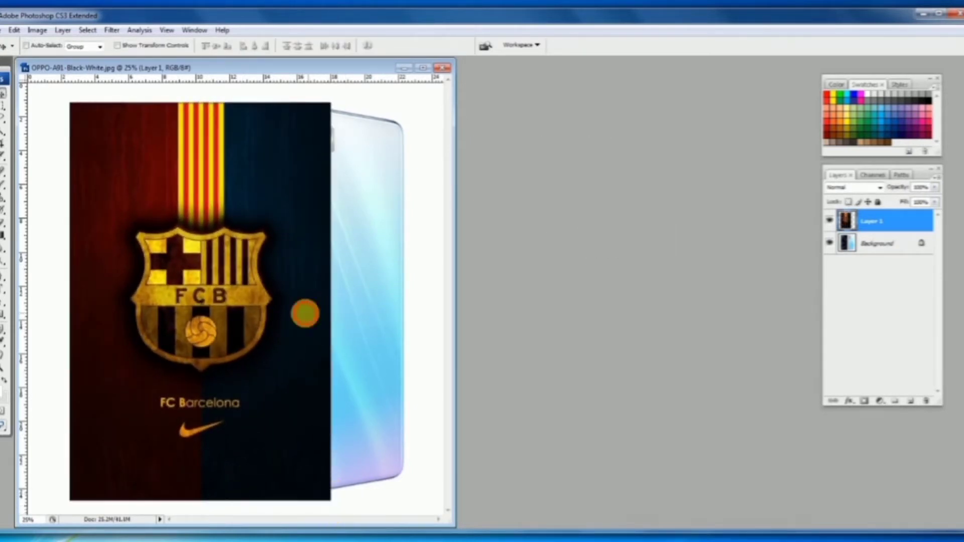
{"action": "left_click_drag", "start_coordinate": [303, 310], "coordinate": [293, 314]}
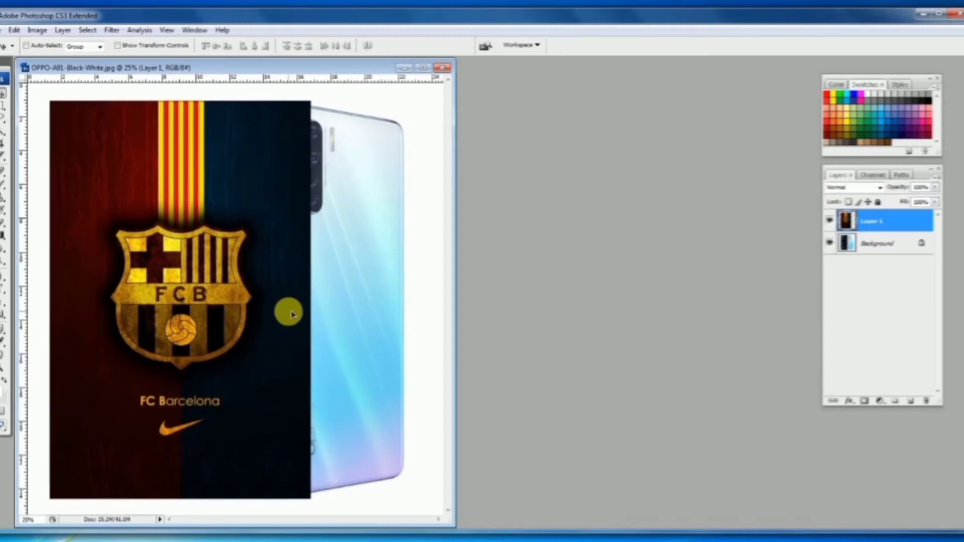
Lower the artwork layer's fill to 47%, shift the logo to the middle of the black phone and scale it to about 98%
{"action": "left_click", "coordinate": [936, 204]}
{"action": "left_click", "coordinate": [916, 220]}
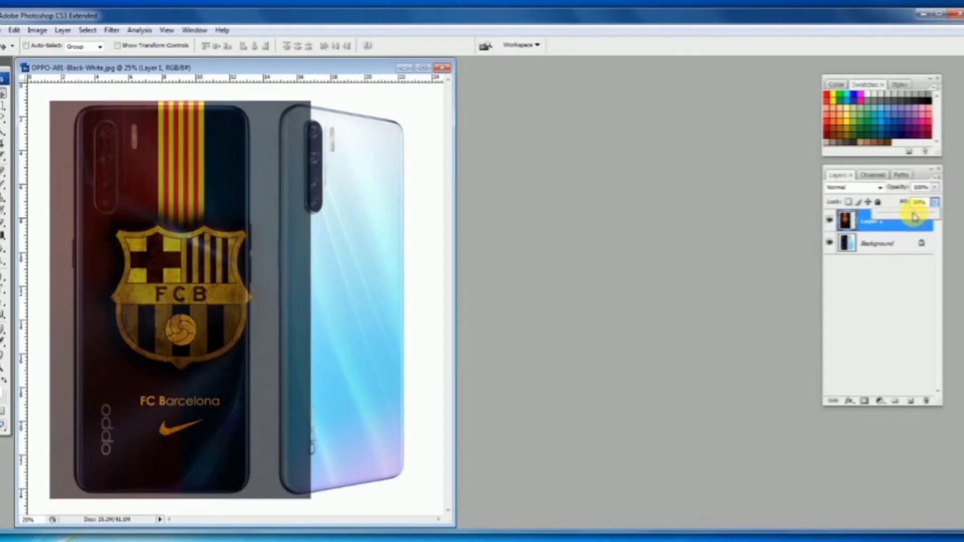
{"action": "left_click_drag", "start_coordinate": [251, 256], "coordinate": [237, 253]}
{"action": "key", "text": "ctrl+t"}
{"action": "mouse_move", "coordinate": [301, 103]}
{"action": "left_mouse_down"}
{"action": "mouse_move", "coordinate": [288, 99]}
{"action": "mouse_move", "coordinate": [303, 97]}
{"action": "left_mouse_up"}
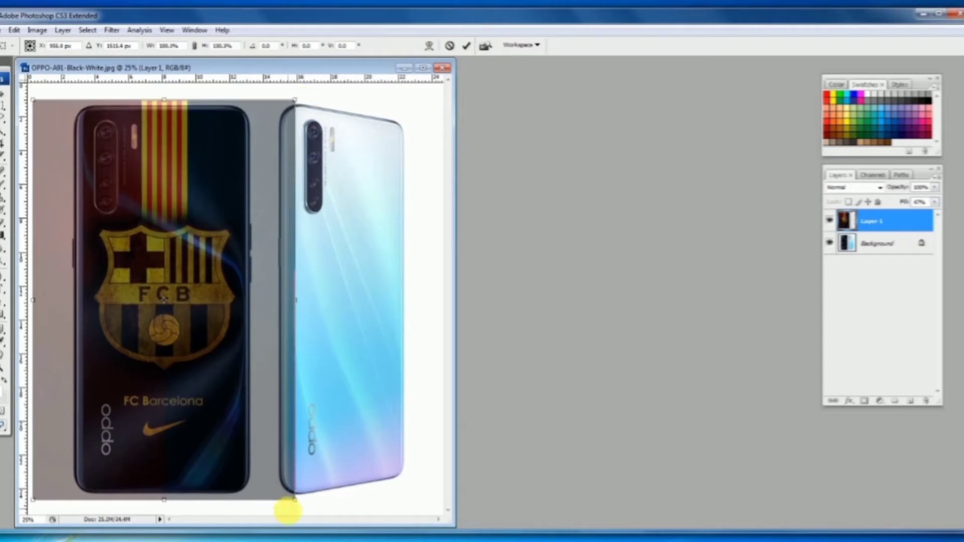
{"action": "left_click_drag", "start_coordinate": [291, 499], "coordinate": [290, 493]}
{"action": "left_click_drag", "start_coordinate": [232, 360], "coordinate": [230, 361]}
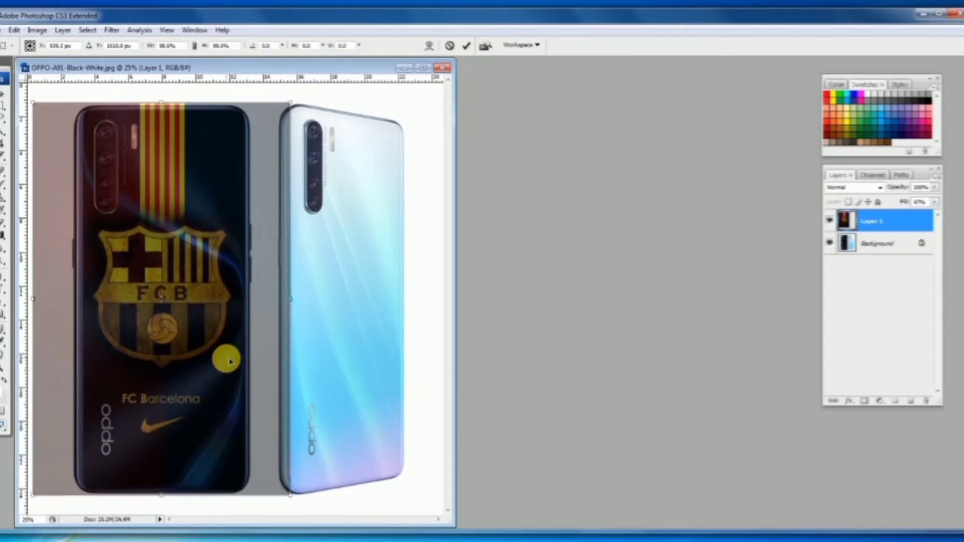
{"action": "key", "text": "Return"}
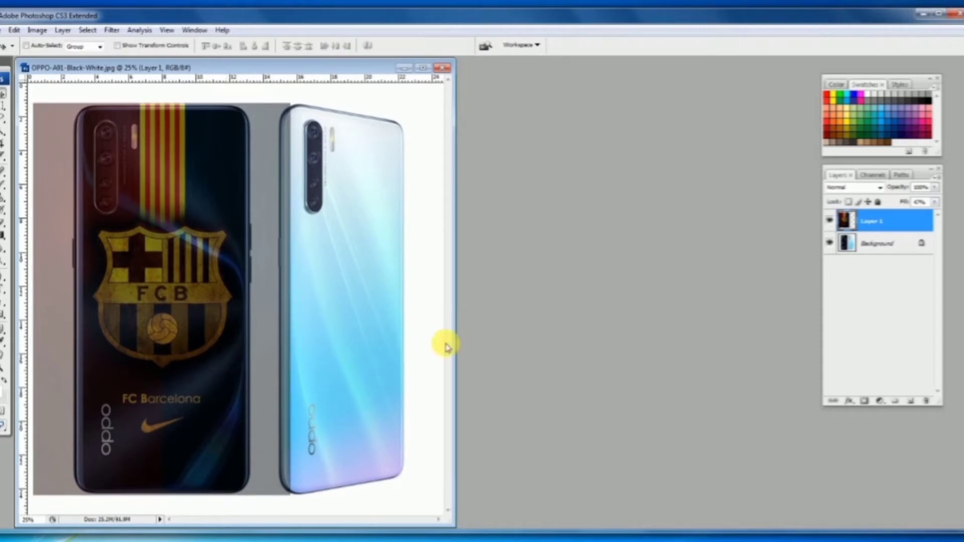
Reduce the artwork layer's fill to 0% to expose the phone underneath for tracing
{"action": "left_click", "coordinate": [934, 201]}
{"action": "left_click_drag", "start_coordinate": [923, 215], "coordinate": [895, 219]}
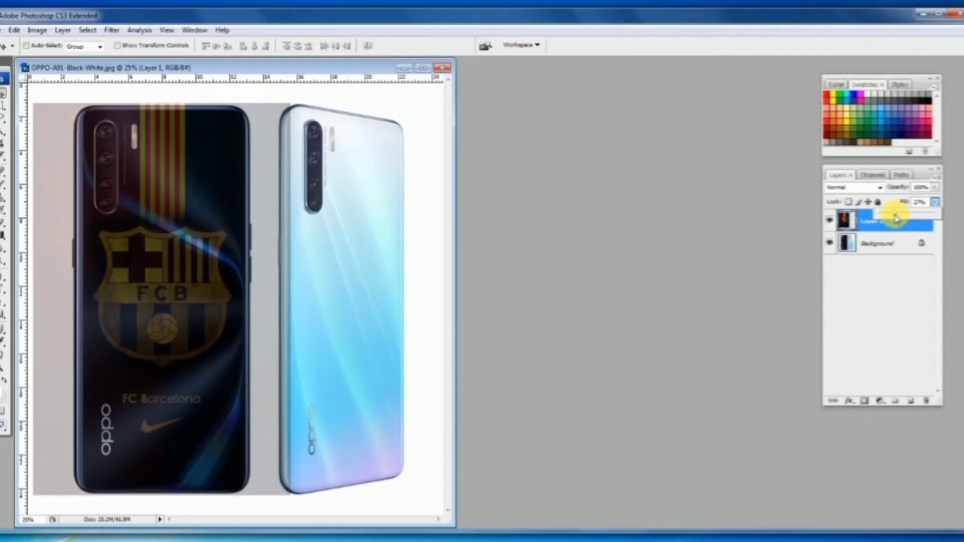
{"action": "left_click_drag", "start_coordinate": [894, 217], "coordinate": [877, 219]}
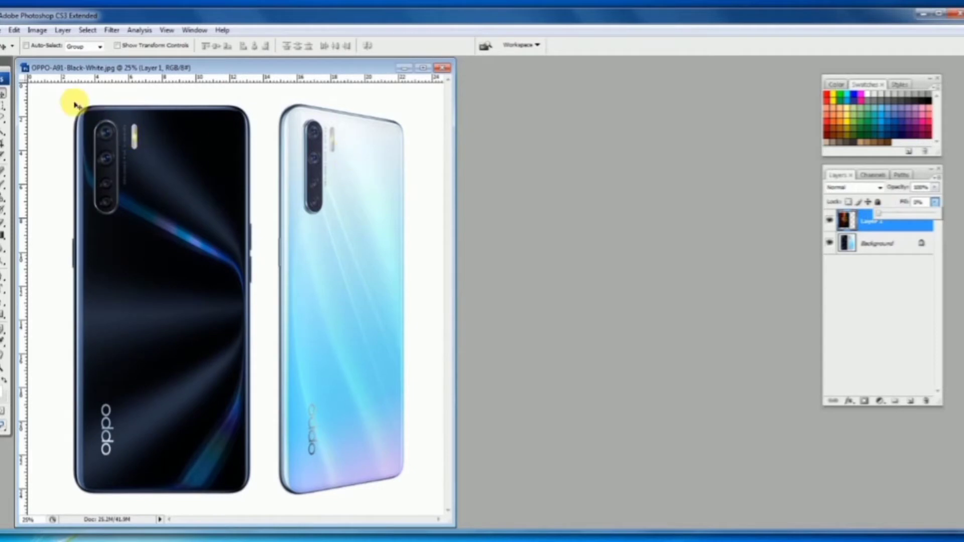
Start a Pen tool path on the black phone's left edge and trace it around both upper corners
{"action": "left_click_drag", "start_coordinate": [76, 105], "coordinate": [150, 226]}
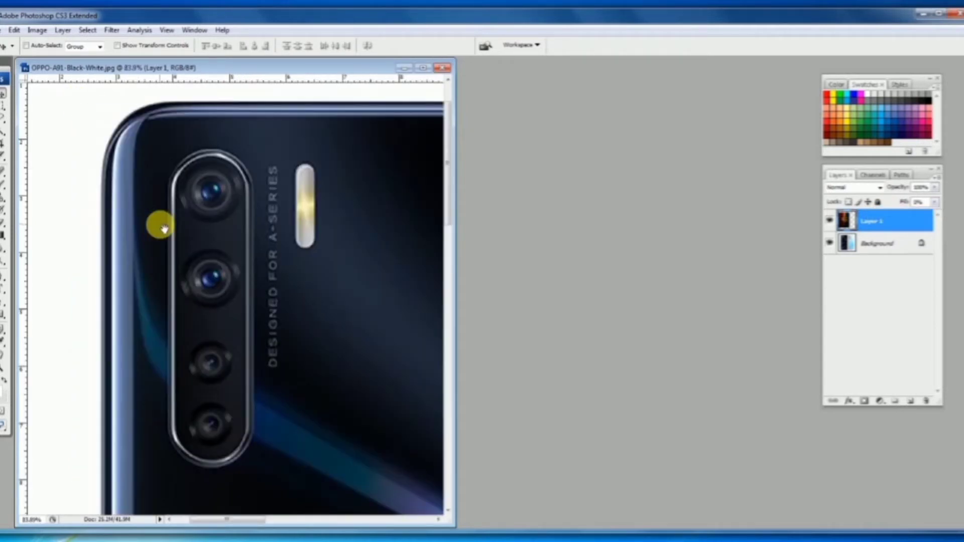
{"action": "left_click", "coordinate": [3, 277]}
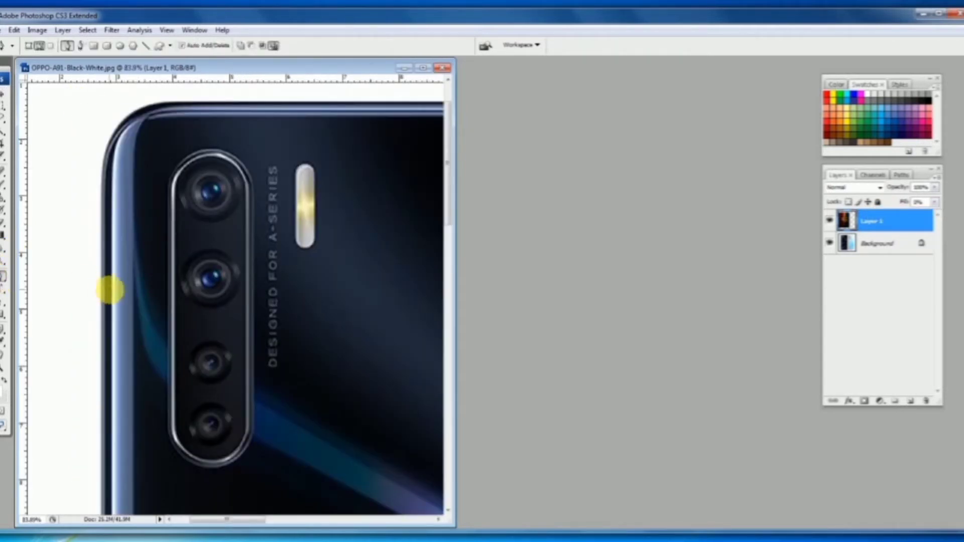
{"action": "left_click", "coordinate": [112, 290]}
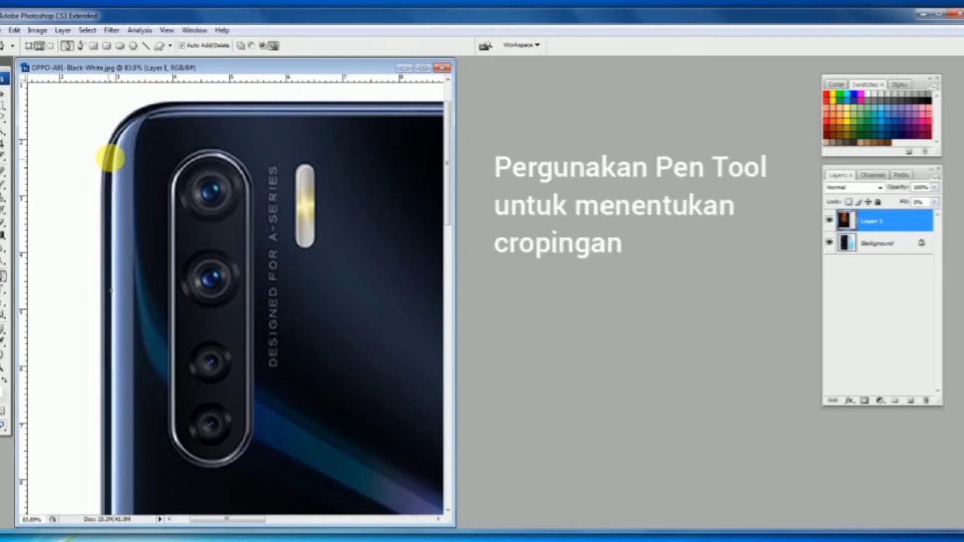
{"action": "left_click_drag", "start_coordinate": [184, 106], "coordinate": [252, 104]}
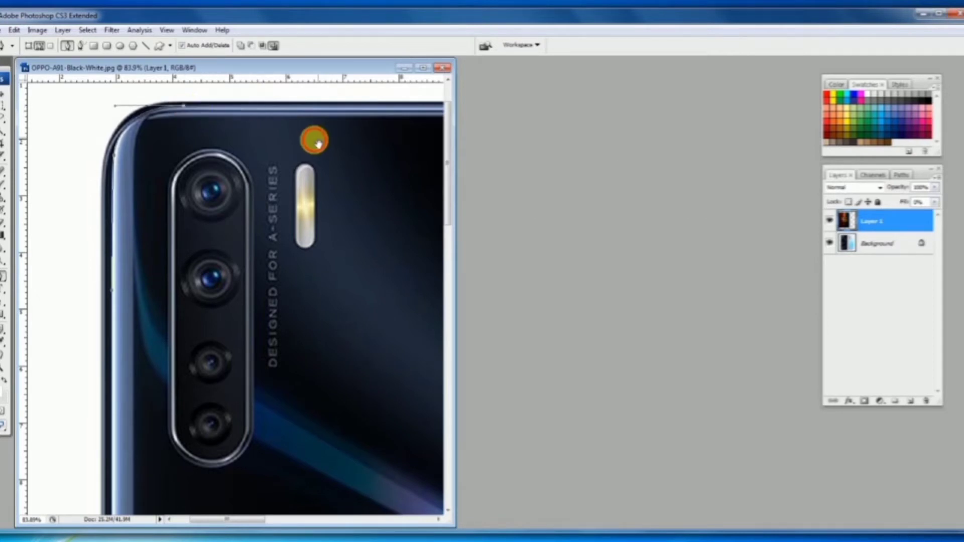
{"action": "scroll", "coordinate": [351, 136], "scroll_direction": "right", "scroll_amount": 4}
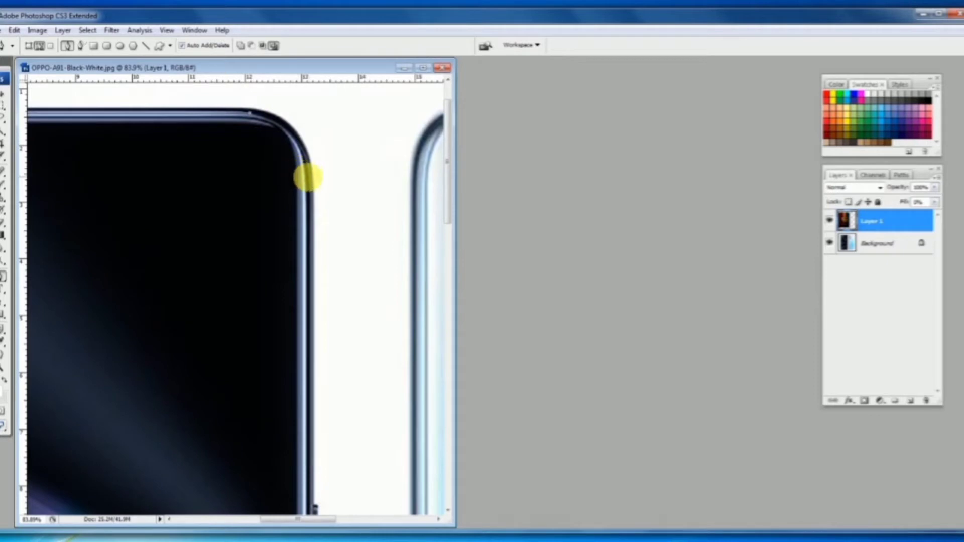
{"action": "left_click_drag", "start_coordinate": [305, 176], "coordinate": [308, 244]}
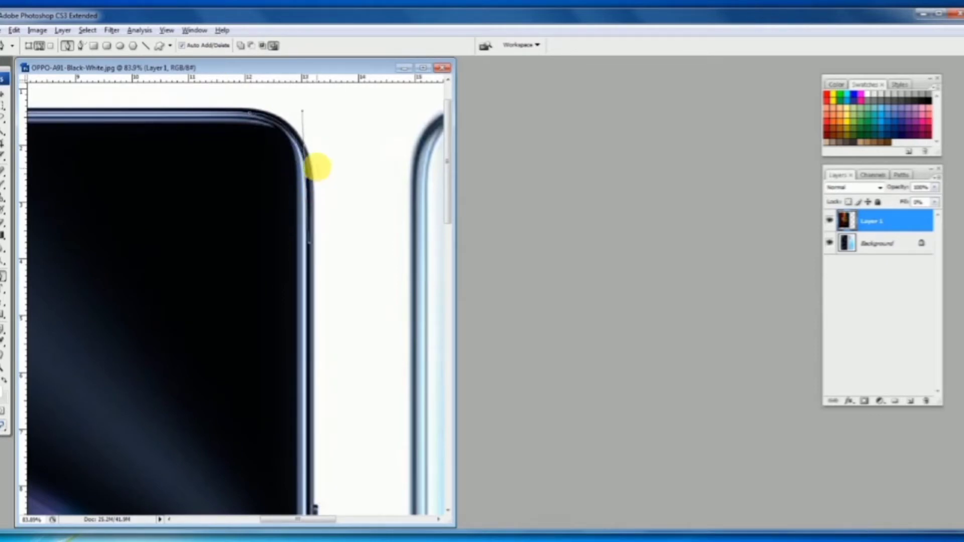
{"action": "left_click", "coordinate": [306, 178], "text": "alt"}
Extend the path down the black phone's right edge and around its lower-right corner
{"action": "left_click_drag", "start_coordinate": [284, 351], "coordinate": [228, 60]}
{"action": "left_click_drag", "start_coordinate": [225, 376], "coordinate": [241, 94]}
{"action": "left_click_drag", "start_coordinate": [257, 401], "coordinate": [280, 344]}
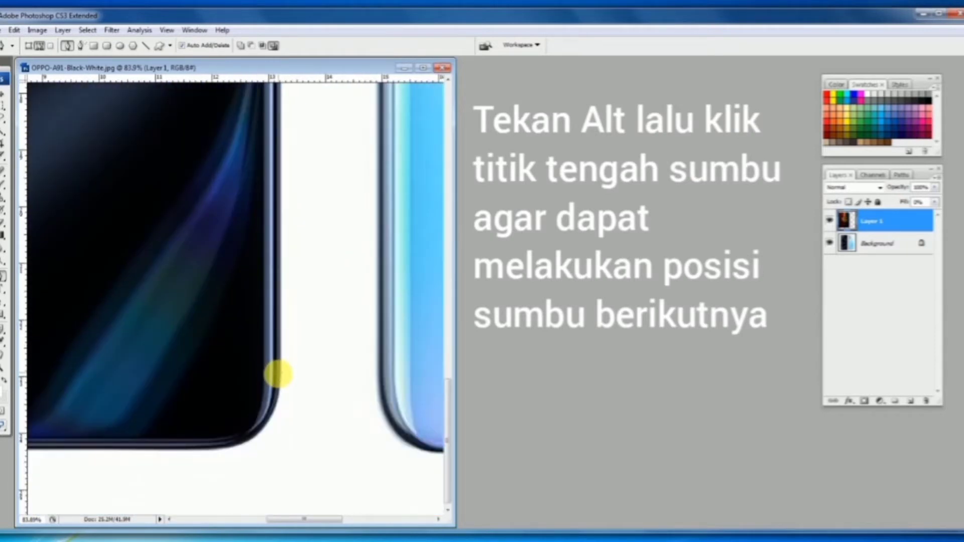
{"action": "left_click", "coordinate": [274, 381]}
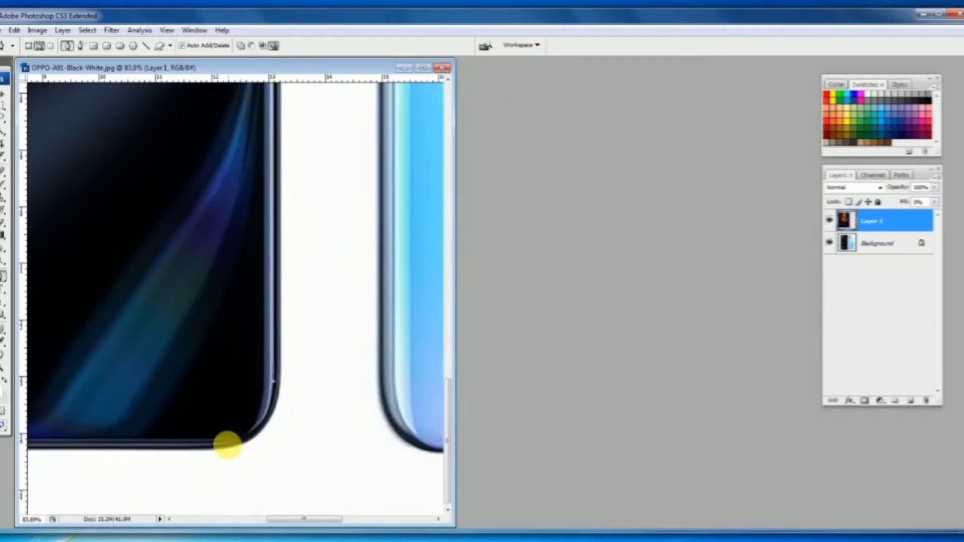
{"action": "left_click_drag", "start_coordinate": [227, 442], "coordinate": [186, 451]}
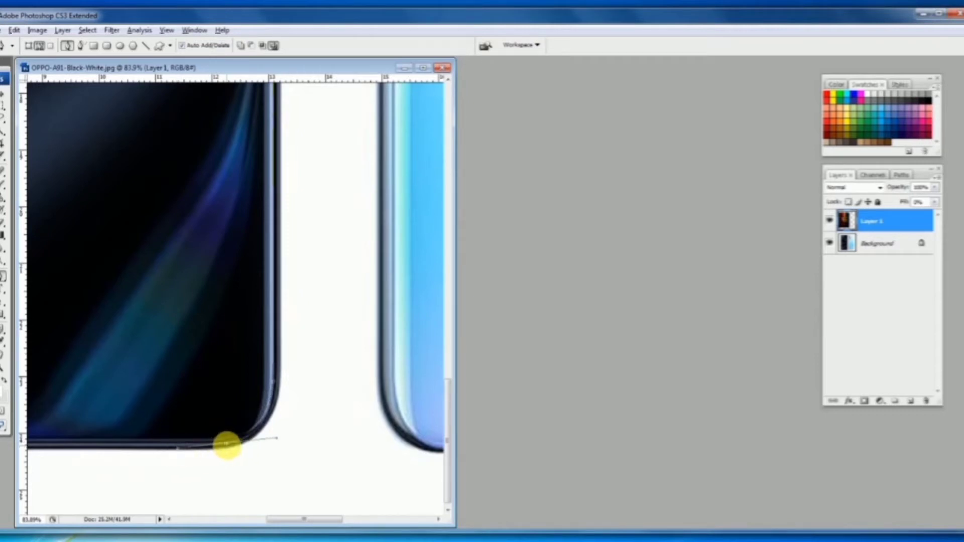
{"action": "left_click_drag", "start_coordinate": [228, 445], "coordinate": [229, 447]}
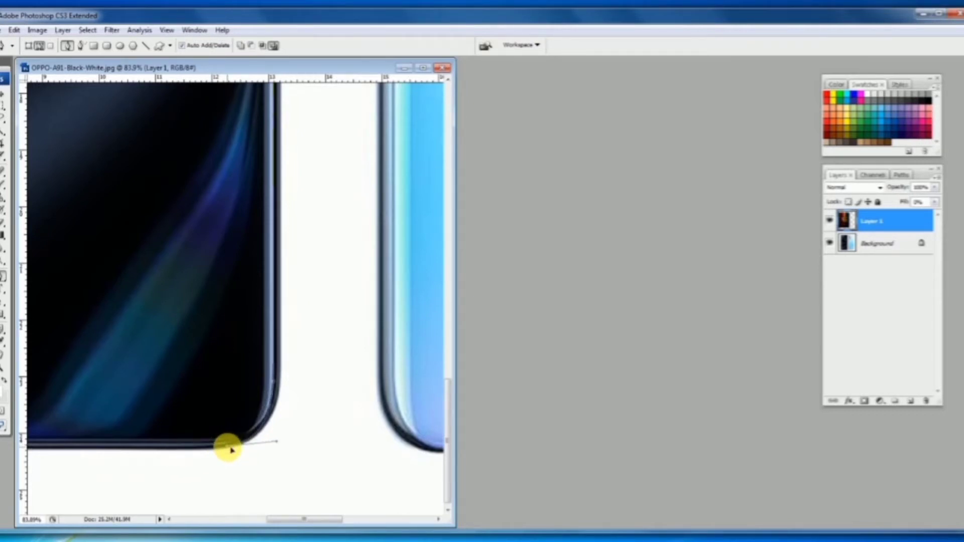
Continue the path around the black phone's lower-left corner and close it at the starting point on the left edge
{"action": "scroll", "coordinate": [231, 451], "scroll_direction": "left", "scroll_amount": 4}
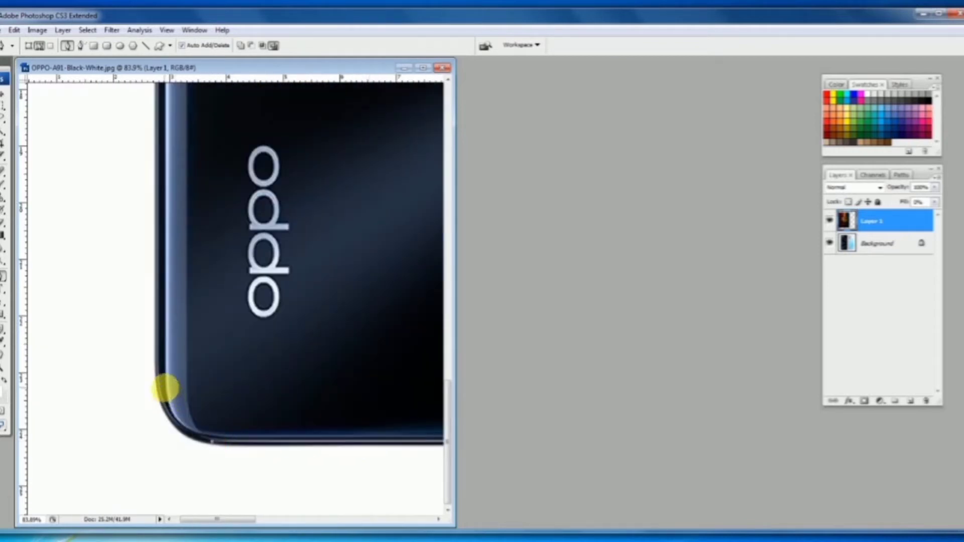
{"action": "left_click_drag", "start_coordinate": [164, 388], "coordinate": [164, 343]}
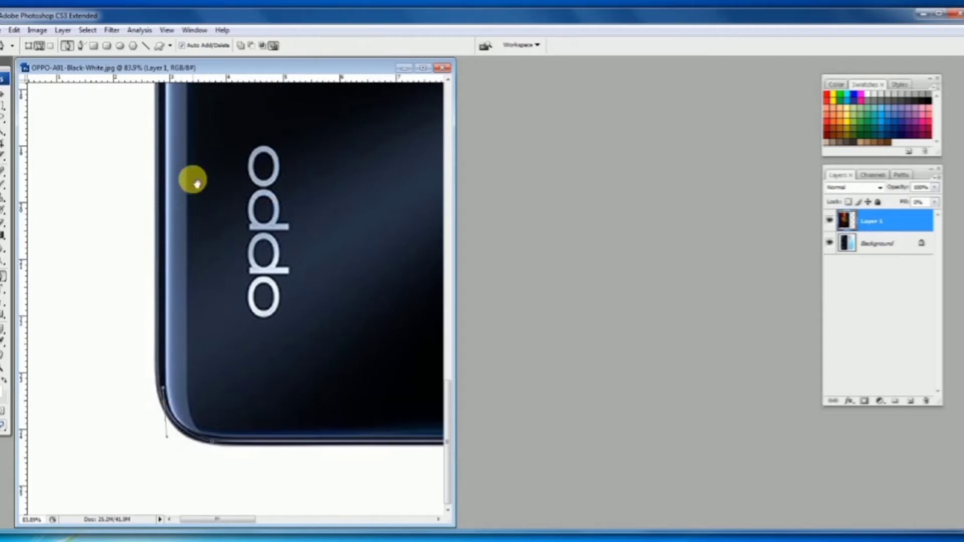
{"action": "scroll", "coordinate": [193, 184], "scroll_direction": "up", "scroll_amount": 10}
{"action": "scroll", "coordinate": [173, 161], "scroll_direction": "up", "scroll_amount": 5}
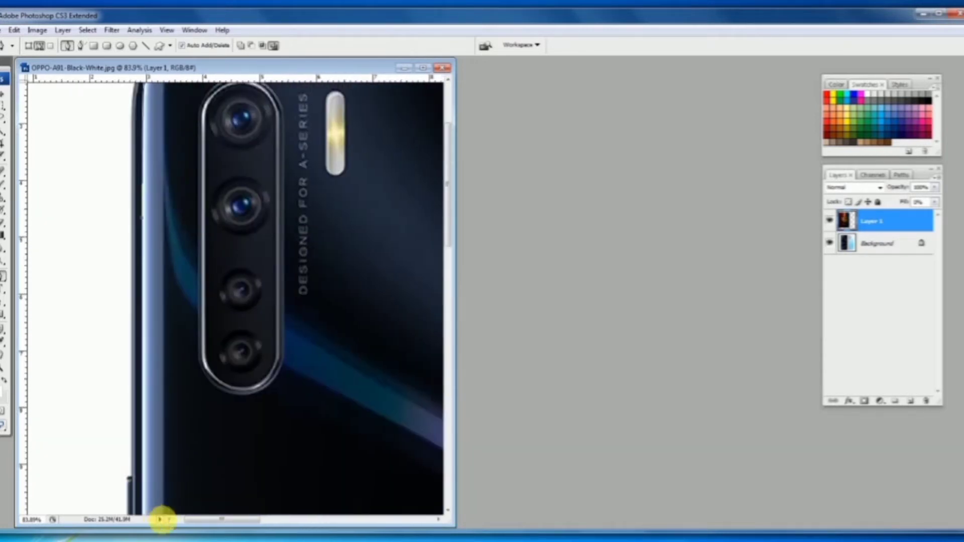
{"action": "left_click", "coordinate": [143, 221]}
Start a Pen tool path on the left edge of the black phone's camera module and trace it around the rounded upper end
{"action": "left_click_drag", "start_coordinate": [194, 195], "coordinate": [173, 228]}
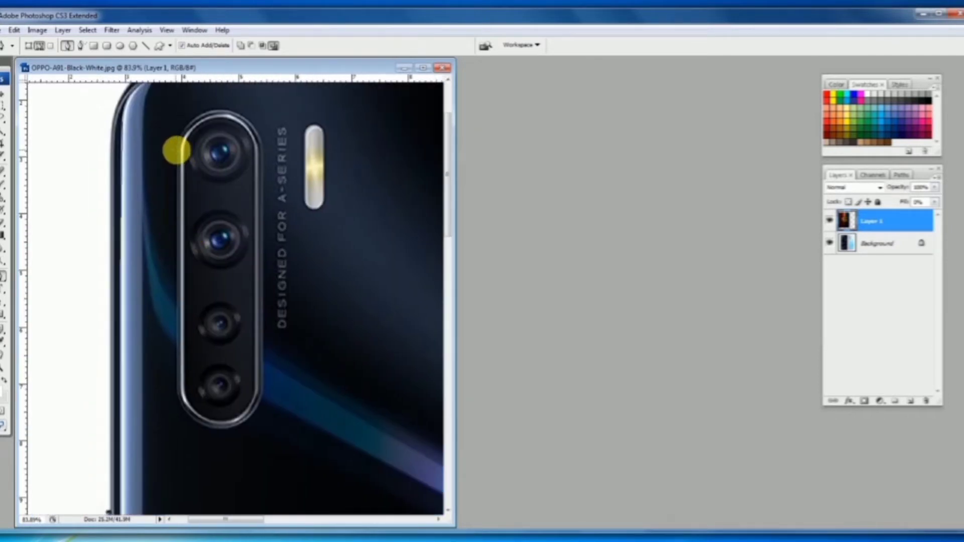
{"action": "left_click", "coordinate": [176, 149]}
{"action": "left_click_drag", "start_coordinate": [215, 112], "coordinate": [237, 176]}
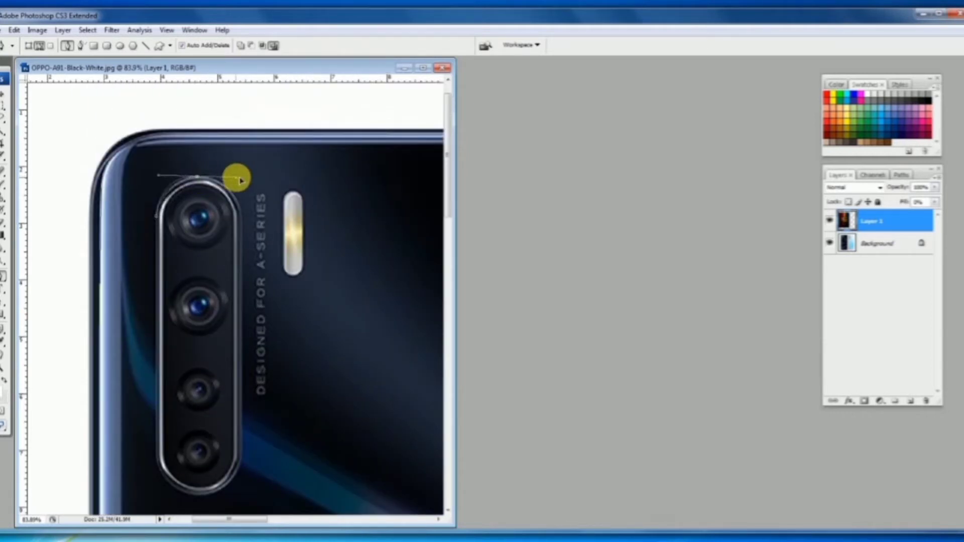
{"action": "left_click", "coordinate": [198, 177], "text": "alt"}
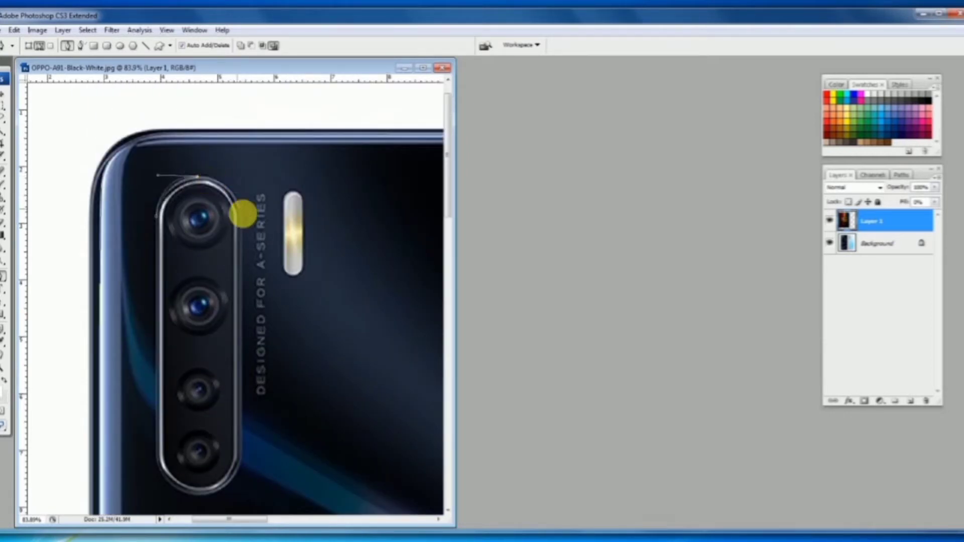
{"action": "left_click_drag", "start_coordinate": [243, 216], "coordinate": [246, 259]}
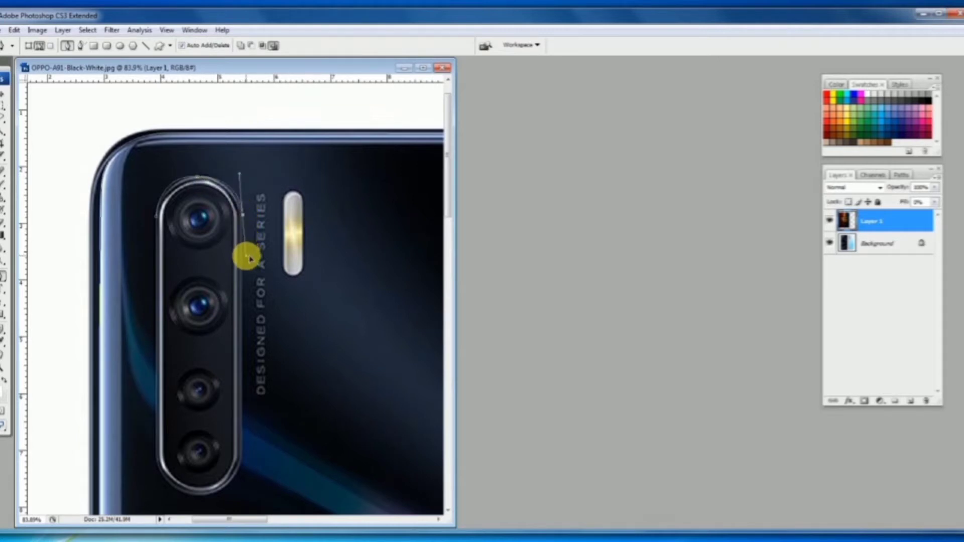
{"action": "left_click", "coordinate": [242, 214], "text": "alt"}
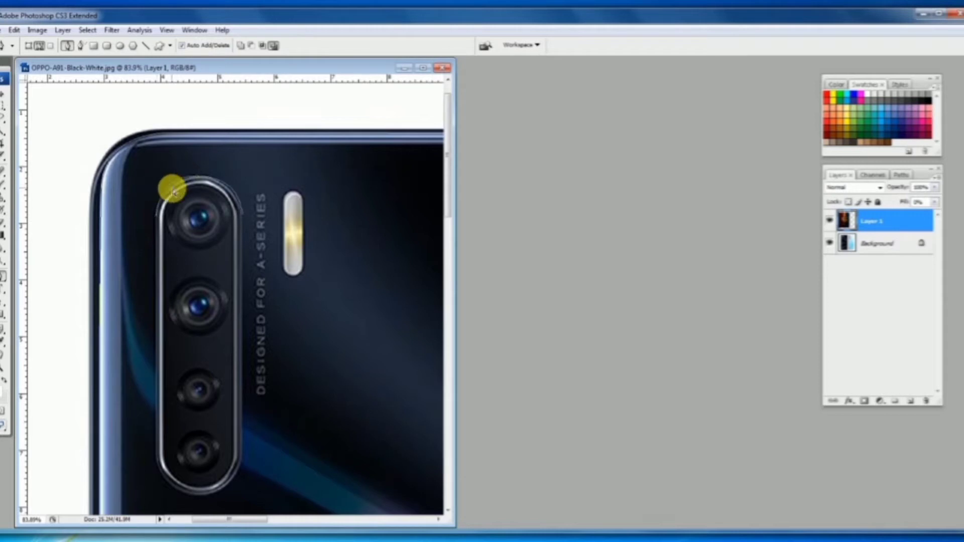
Continue the path down the camera module's right edge and around its lower end, closing it at the starting point
{"action": "left_click_drag", "start_coordinate": [160, 180], "coordinate": [160, 185]}
{"action": "left_click_drag", "start_coordinate": [185, 285], "coordinate": [181, 187]}
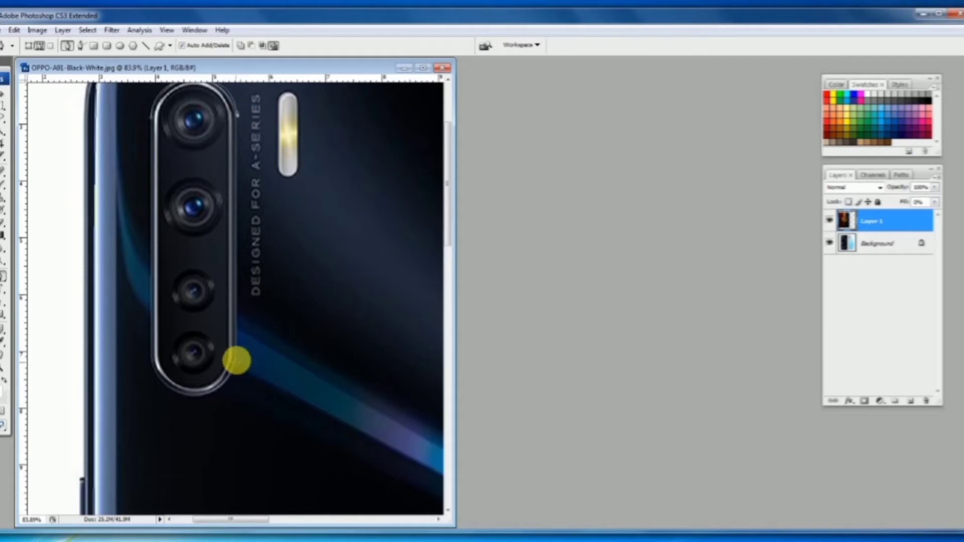
{"action": "left_click", "coordinate": [236, 359]}
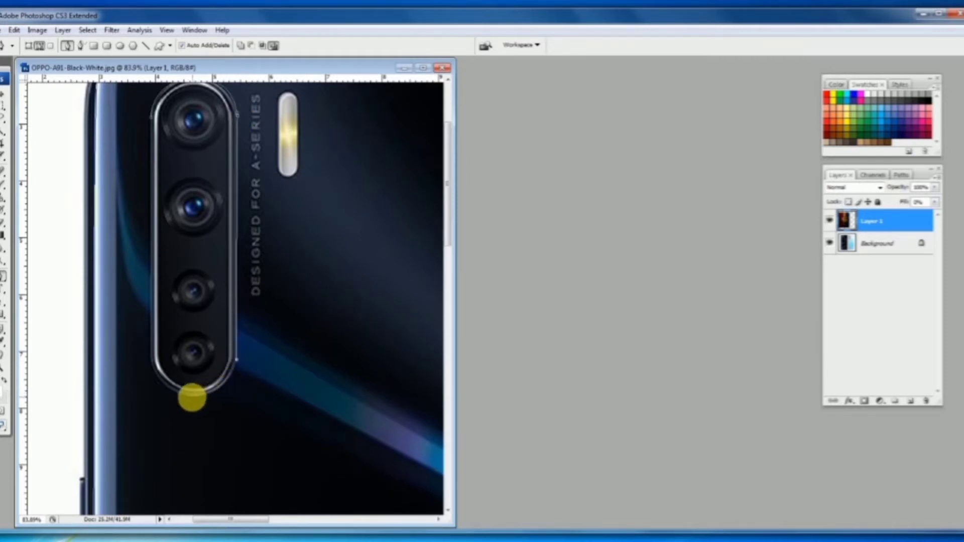
{"action": "left_click_drag", "start_coordinate": [195, 398], "coordinate": [154, 402]}
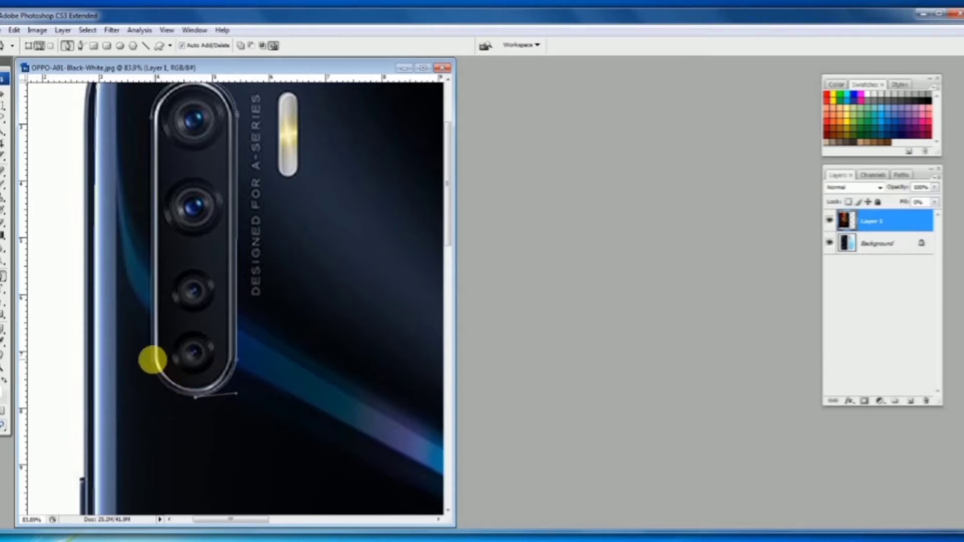
{"action": "left_click_drag", "start_coordinate": [150, 359], "coordinate": [144, 316]}
{"action": "left_click", "coordinate": [149, 359], "text": "alt"}
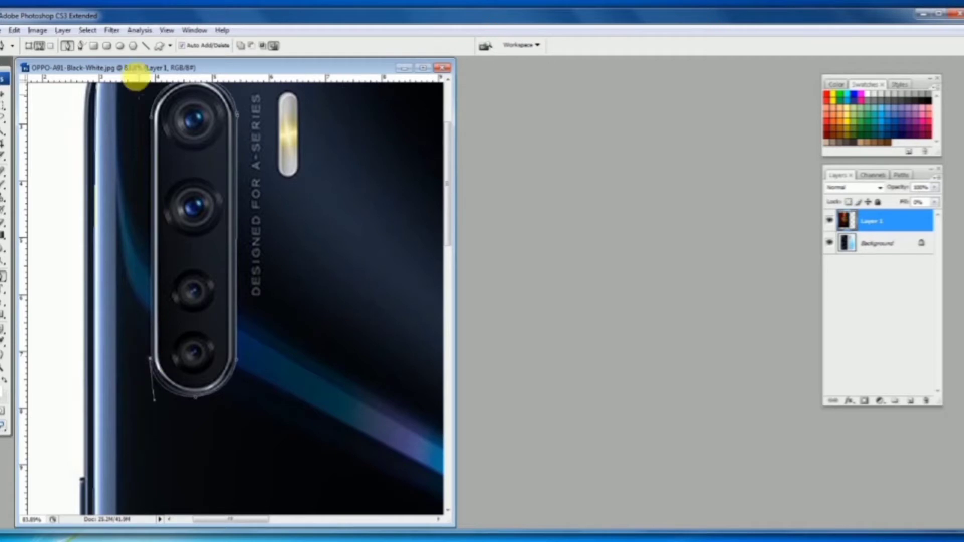
{"action": "left_click", "coordinate": [153, 121]}
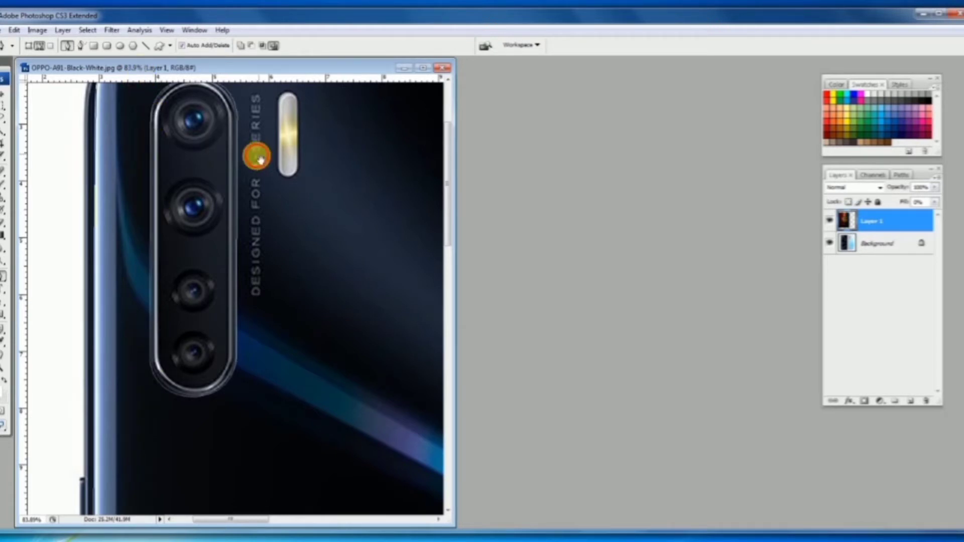
Trace a closed Pen tool path around the black phone's flash strip beside the camera module
{"action": "left_click_drag", "start_coordinate": [259, 156], "coordinate": [181, 207]}
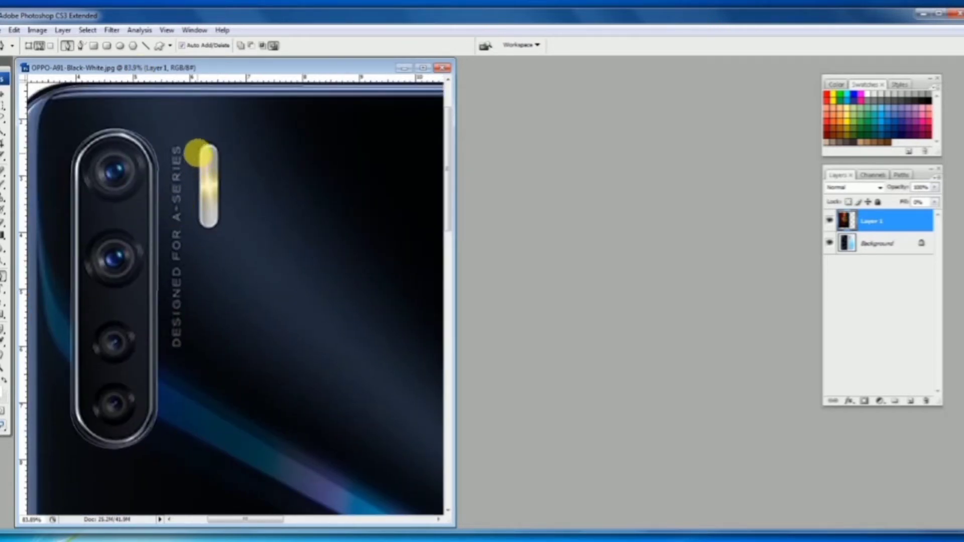
{"action": "left_click", "coordinate": [201, 157]}
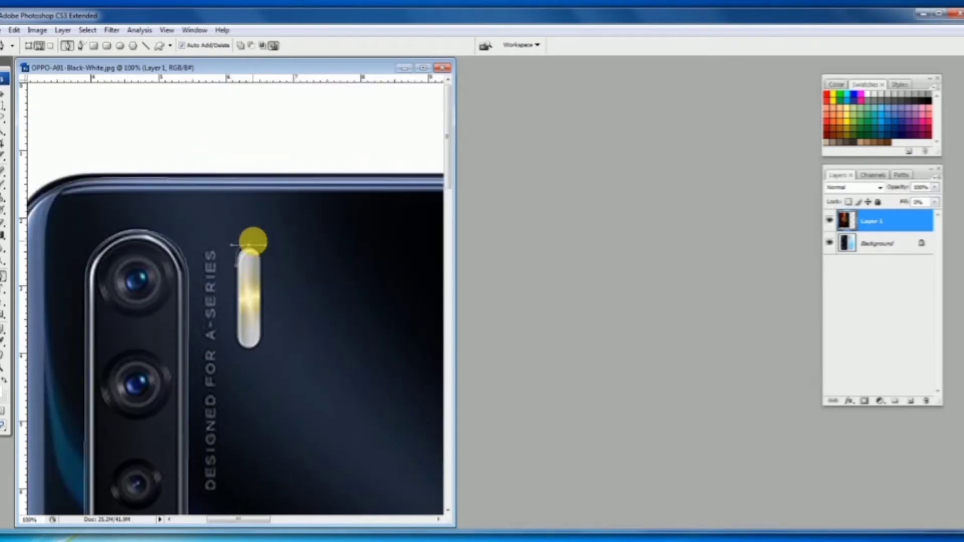
{"action": "left_click_drag", "start_coordinate": [264, 262], "coordinate": [265, 281]}
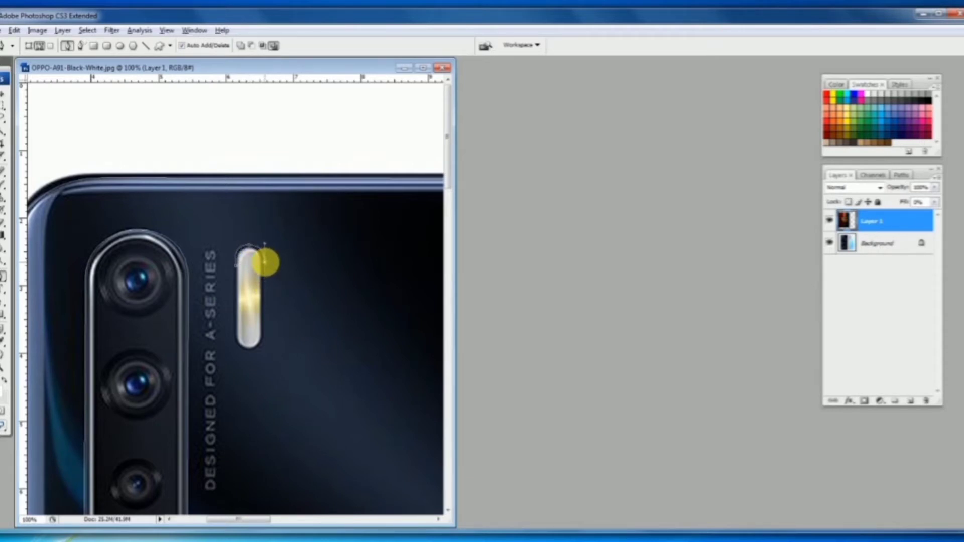
{"action": "left_click", "coordinate": [265, 335]}
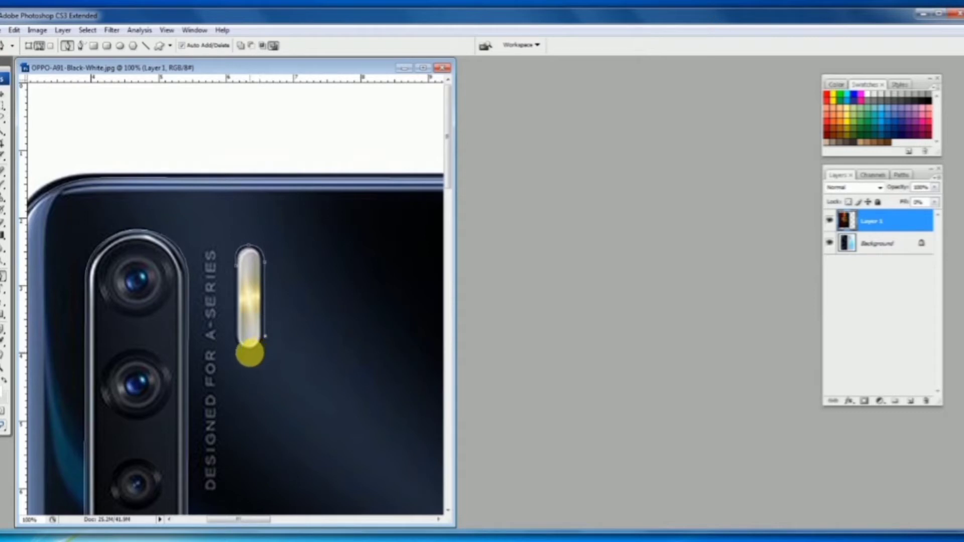
{"action": "left_click_drag", "start_coordinate": [248, 352], "coordinate": [240, 352]}
{"action": "left_click_drag", "start_coordinate": [234, 321], "coordinate": [241, 303]}
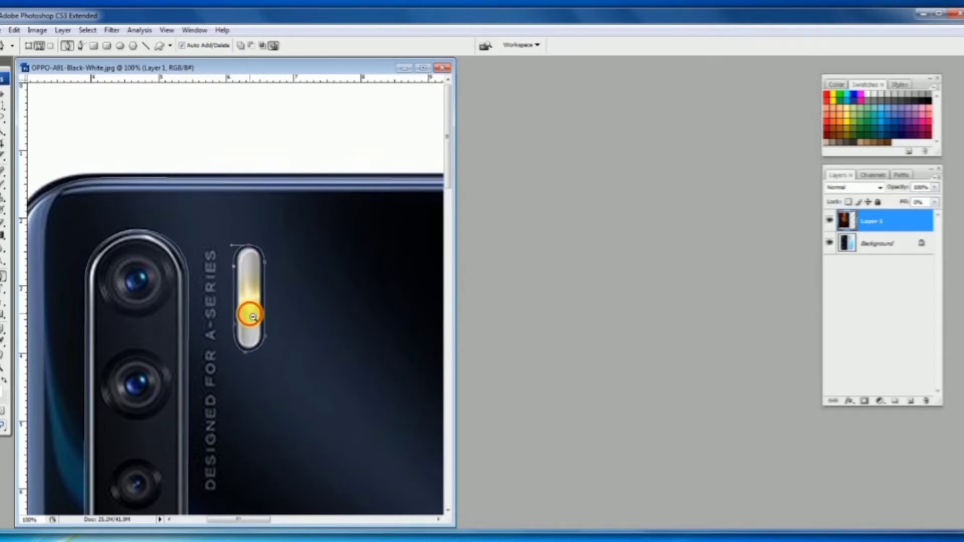
Restore the artwork layer's fill to 100%
{"action": "key", "text": "ctrl+minus"}
{"action": "key", "text": "ctrl+minus"}
{"action": "key", "text": "ctrl+minus"}
{"action": "key", "text": "ctrl+minus"}
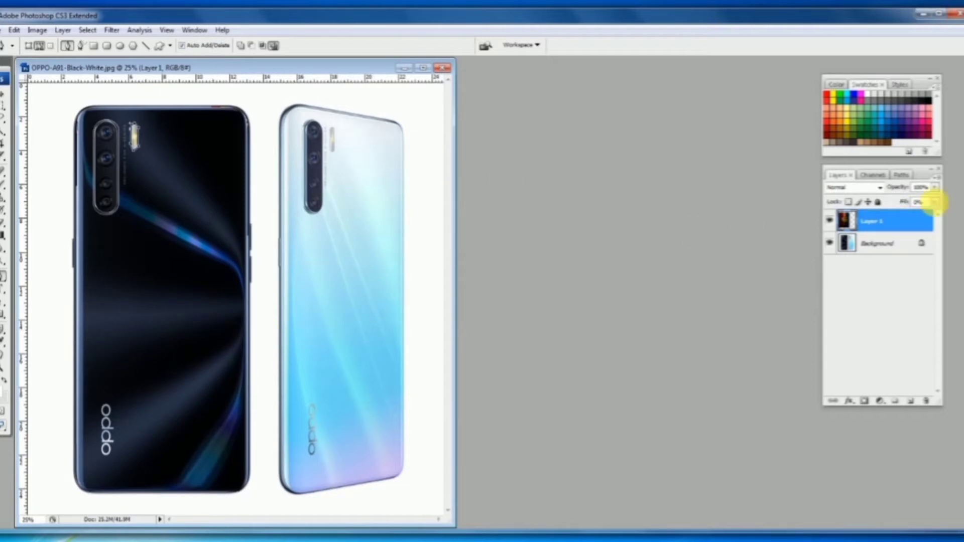
{"action": "left_click", "coordinate": [937, 202]}
{"action": "left_click_drag", "start_coordinate": [892, 213], "coordinate": [952, 225]}
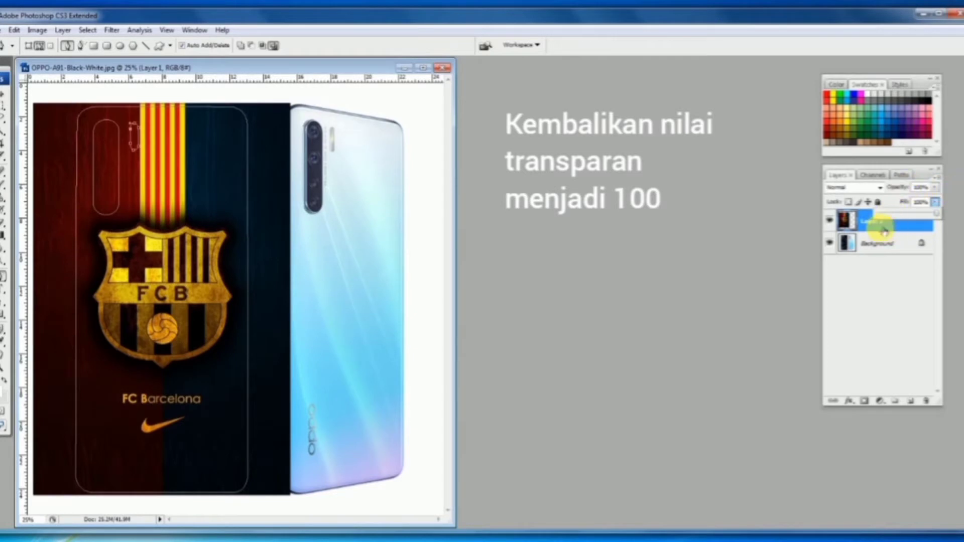
Load the work path of the phone body, camera and flash as a selection and return to the layer list
{"action": "left_click", "coordinate": [902, 175]}
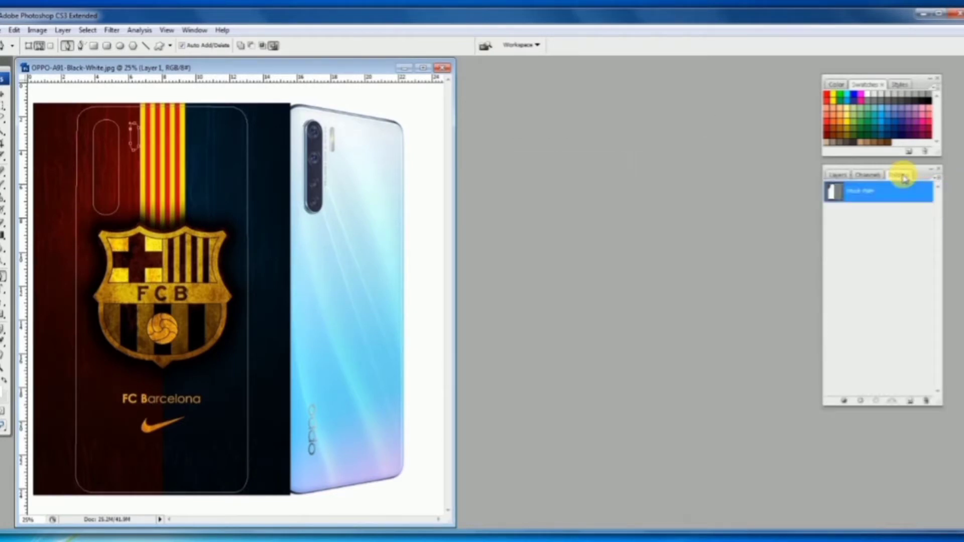
{"action": "left_click_drag", "start_coordinate": [871, 193], "coordinate": [877, 401]}
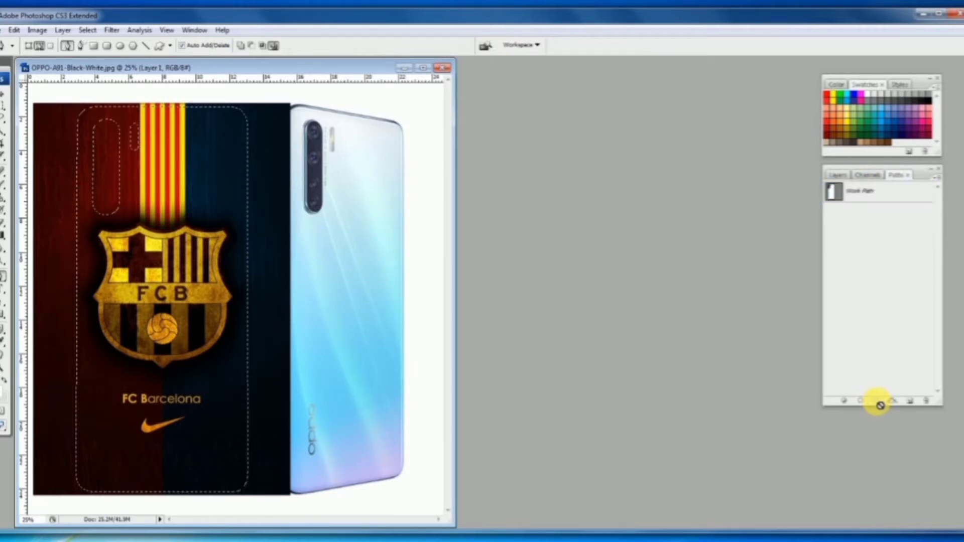
{"action": "left_click", "coordinate": [836, 174]}
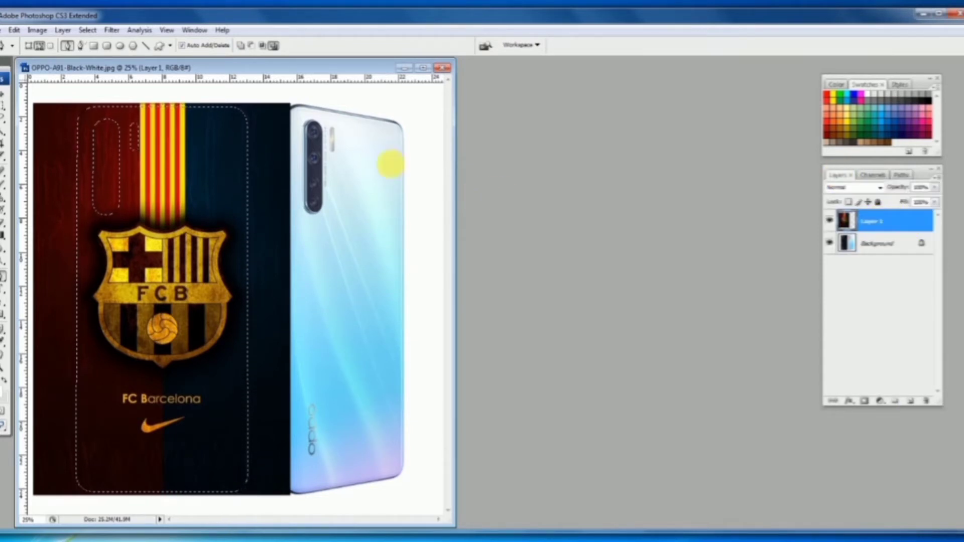
Copy the selected part of the artwork and paste it onto a new layer
{"action": "left_click", "coordinate": [15, 30]}
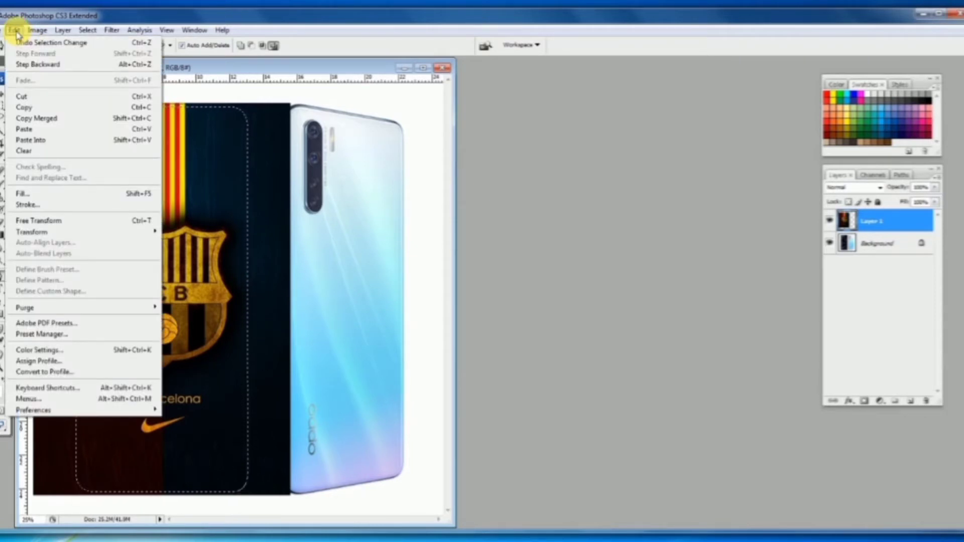
{"action": "left_click", "coordinate": [31, 111]}
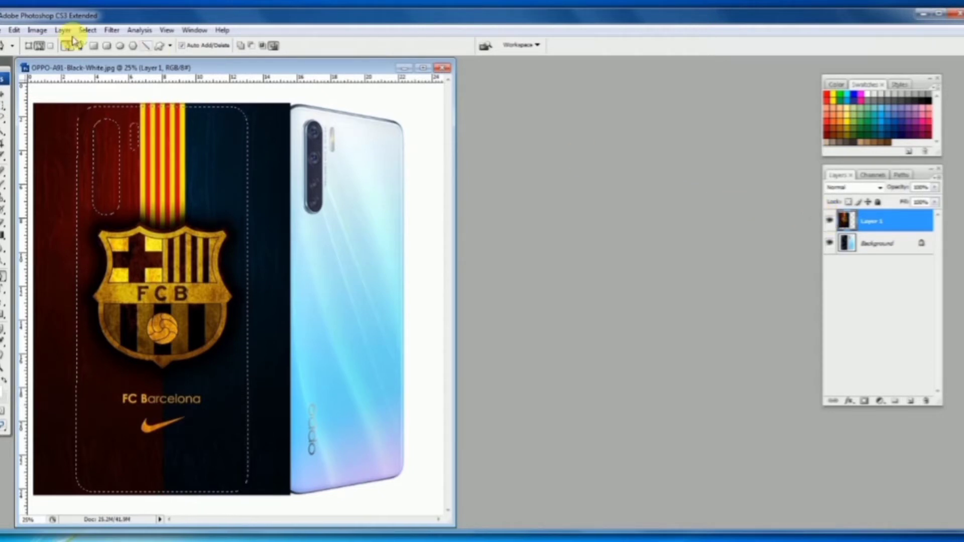
{"action": "left_click", "coordinate": [15, 30]}
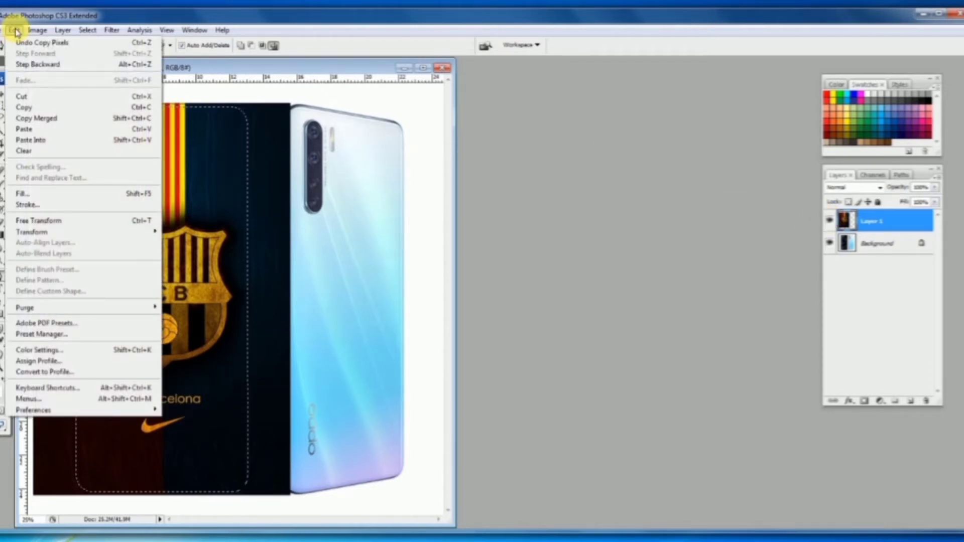
{"action": "left_click", "coordinate": [30, 129]}
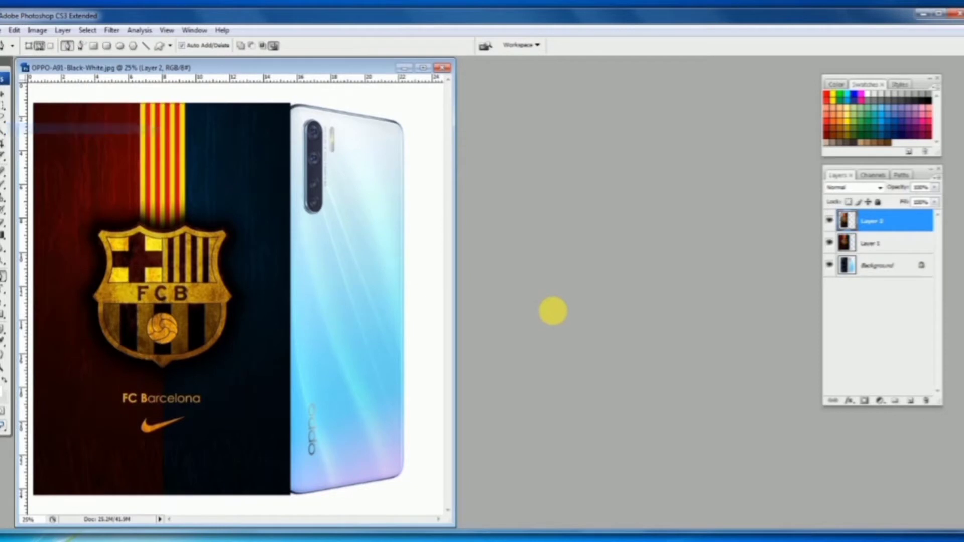
Hide the full artwork on Layer 1 and reduce the cut-out artwork layer's fill to 90%
{"action": "left_click", "coordinate": [830, 243]}
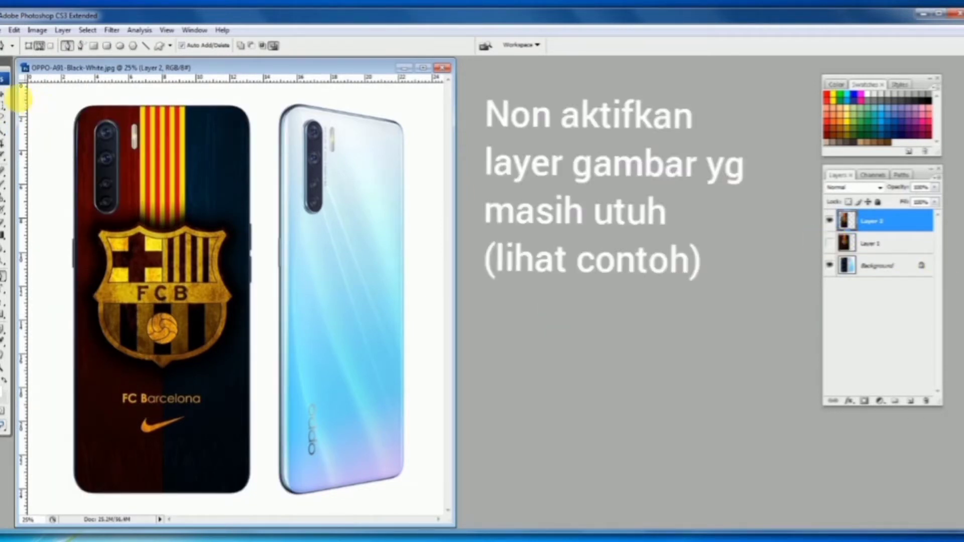
{"action": "left_click", "coordinate": [6, 95]}
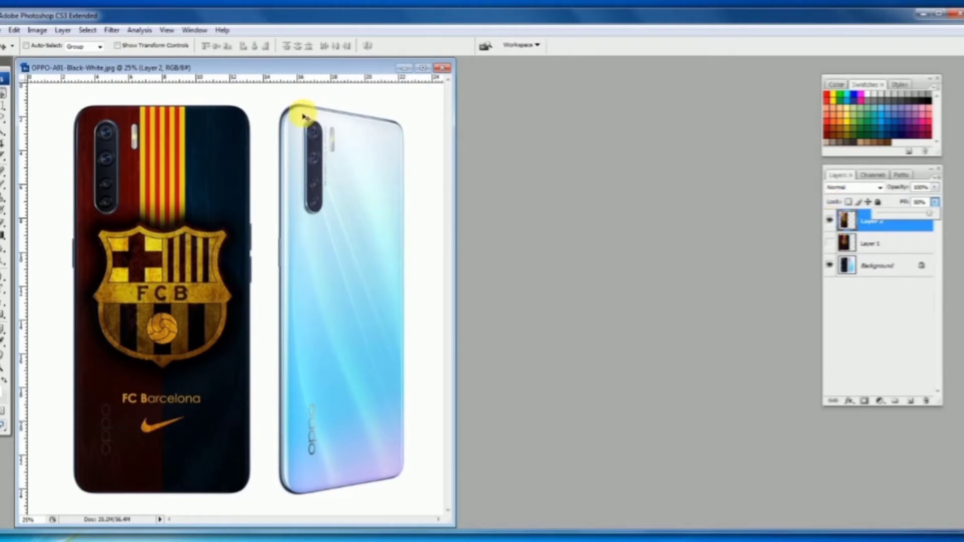
Start a Pen tool path on the white phone's left edge and trace it around both upper corners
{"action": "left_click_drag", "start_coordinate": [277, 99], "coordinate": [347, 215]}
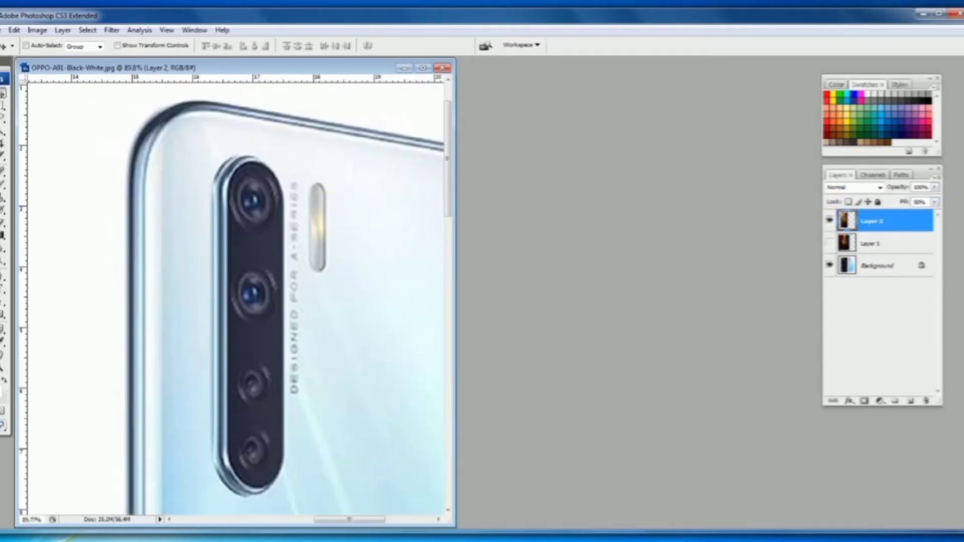
{"action": "left_click", "coordinate": [3, 276]}
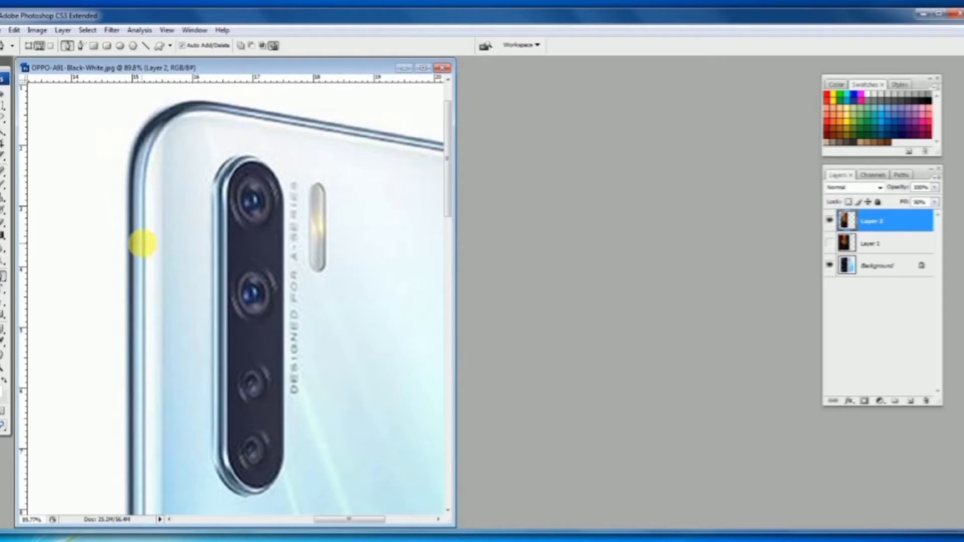
{"action": "left_click", "coordinate": [142, 243]}
{"action": "left_click", "coordinate": [144, 186]}
{"action": "left_click_drag", "start_coordinate": [208, 104], "coordinate": [274, 104]}
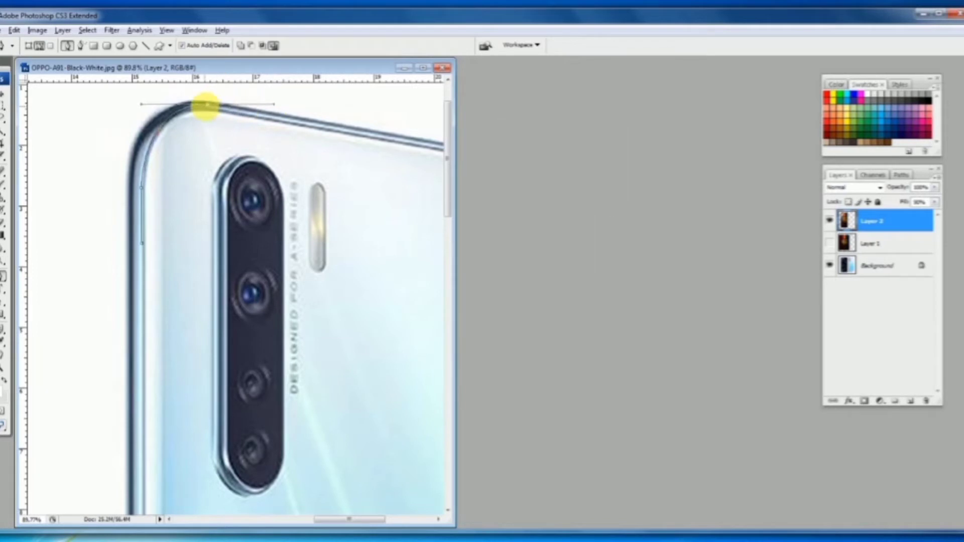
{"action": "scroll", "coordinate": [308, 133], "scroll_direction": "right", "scroll_amount": 5}
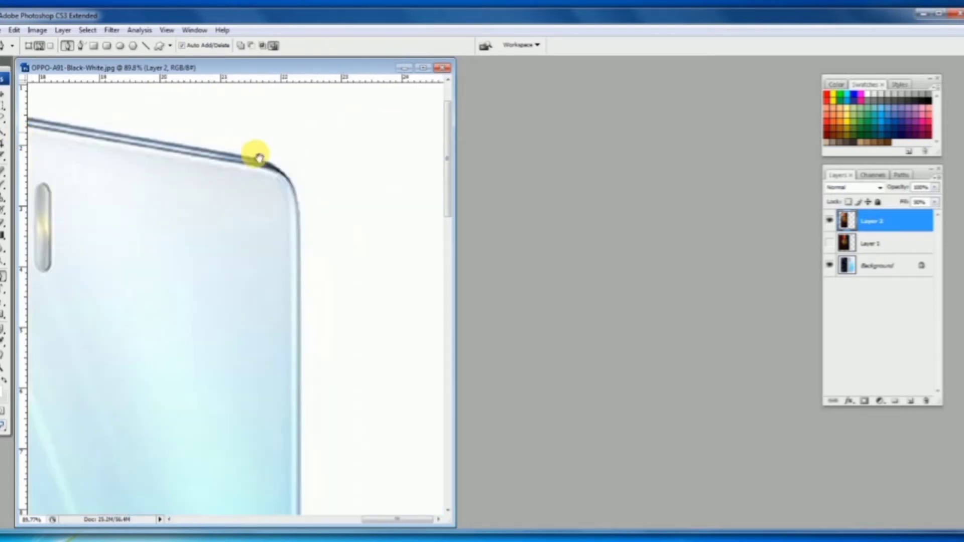
{"action": "left_click", "coordinate": [271, 165]}
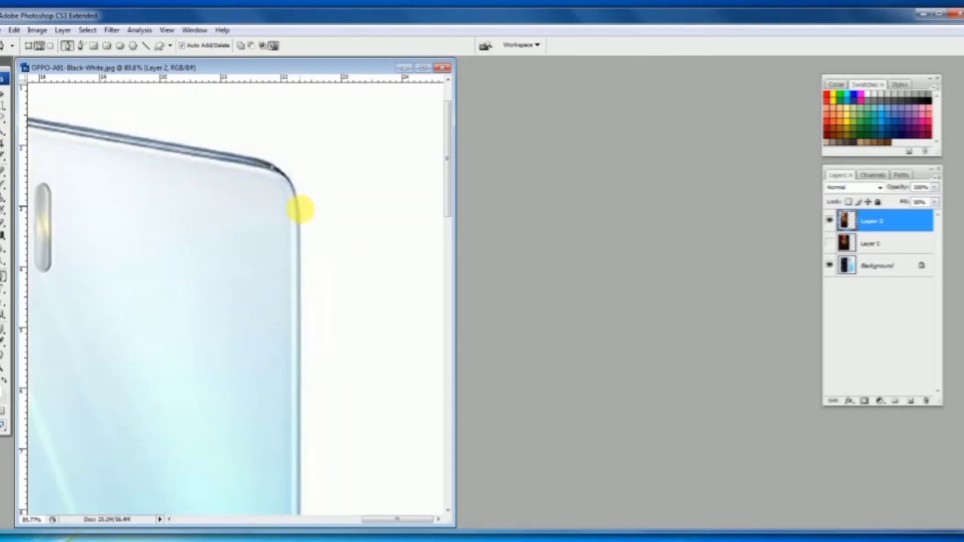
{"action": "left_click_drag", "start_coordinate": [301, 224], "coordinate": [301, 276]}
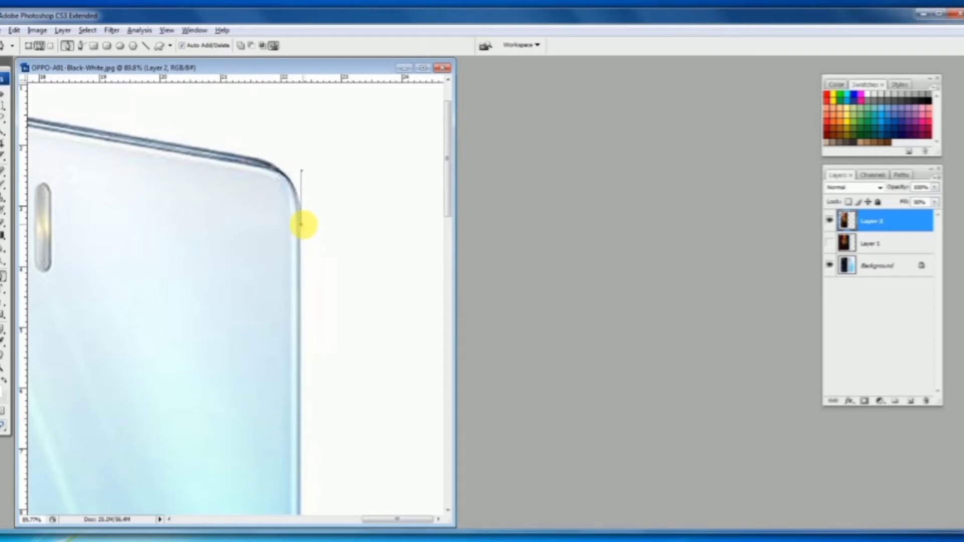
Continue the Pen path down the white phone's right edge and around its lower-right corner
{"action": "scroll", "coordinate": [268, 332], "scroll_direction": "down", "scroll_amount": 6}
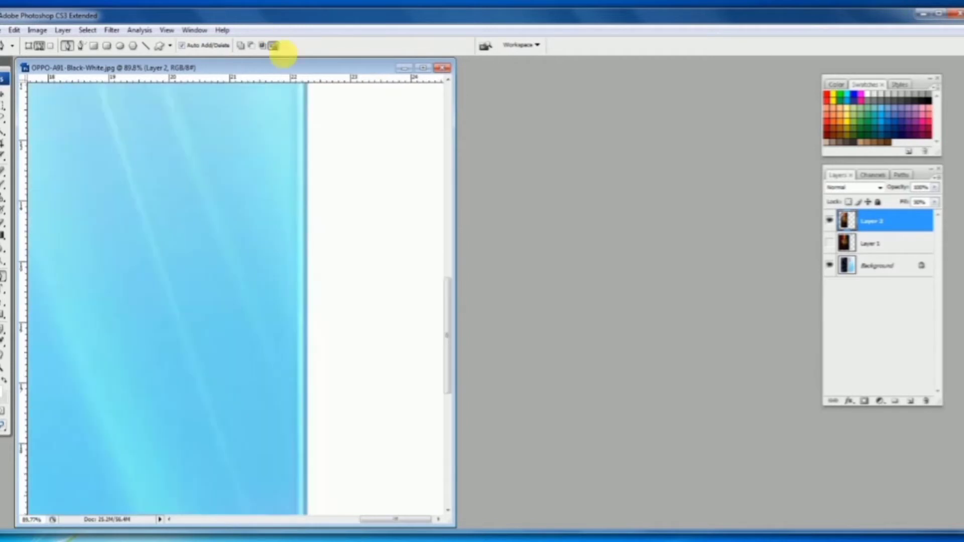
{"action": "left_click_drag", "start_coordinate": [287, 186], "coordinate": [292, 186]}
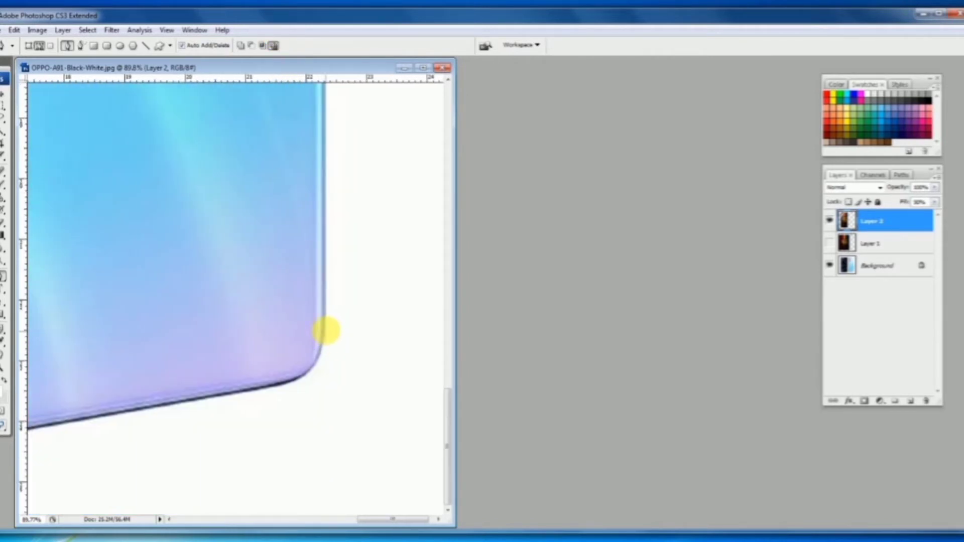
{"action": "left_click", "coordinate": [327, 325]}
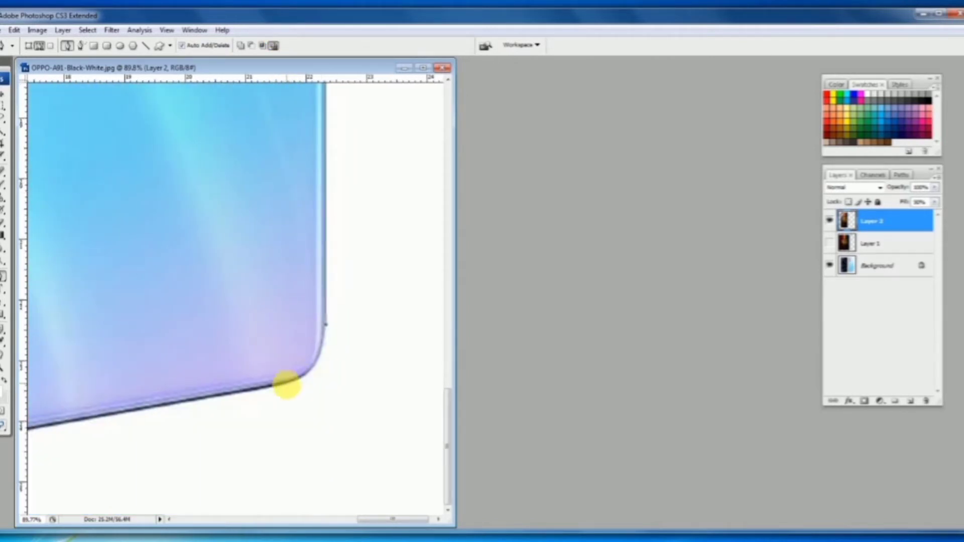
{"action": "left_click_drag", "start_coordinate": [284, 384], "coordinate": [251, 394]}
{"action": "left_click", "coordinate": [286, 383], "text": "alt"}
Trace the path along the white phone's bottom edge, around the lower-left corner and up its left edge to the starting point
{"action": "left_click_drag", "start_coordinate": [193, 388], "coordinate": [421, 349]}
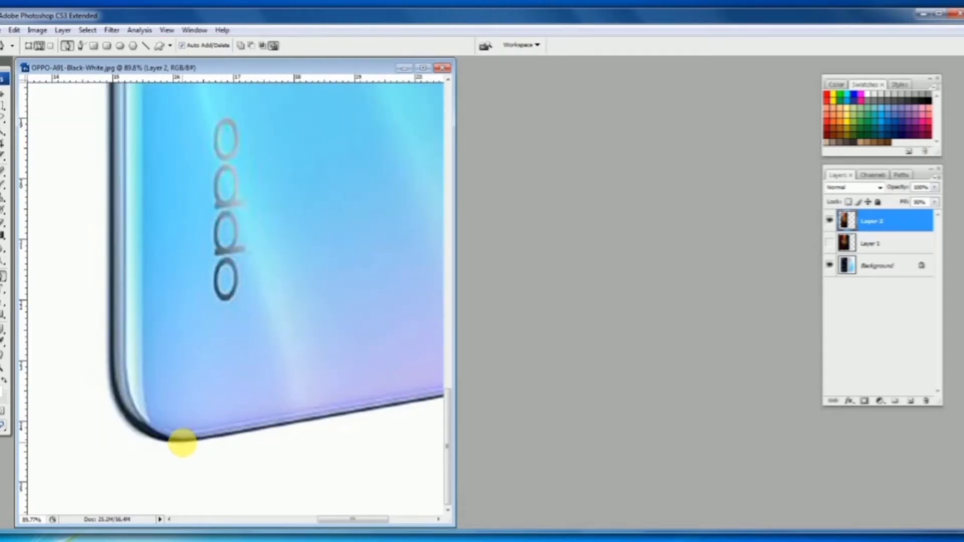
{"action": "left_click", "coordinate": [184, 440]}
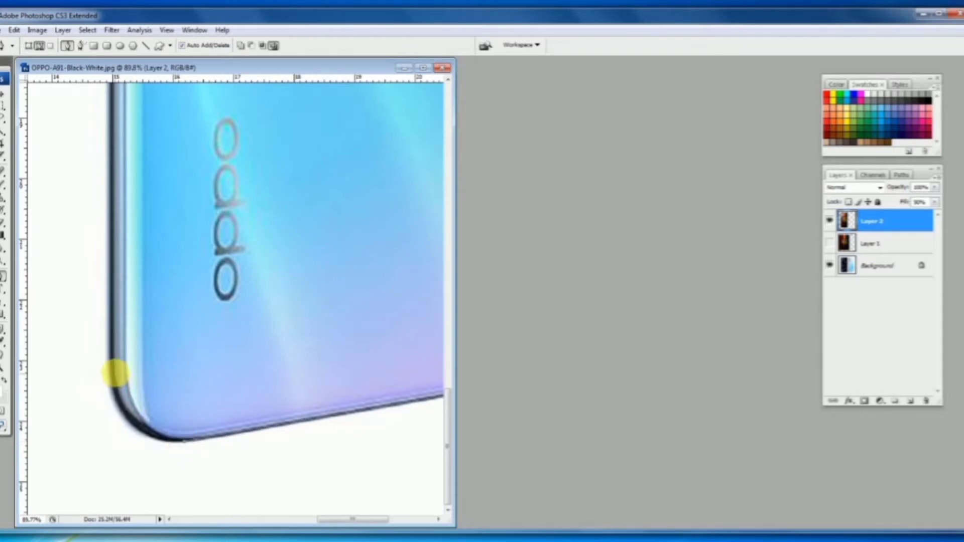
{"action": "left_click_drag", "start_coordinate": [123, 370], "coordinate": [123, 311]}
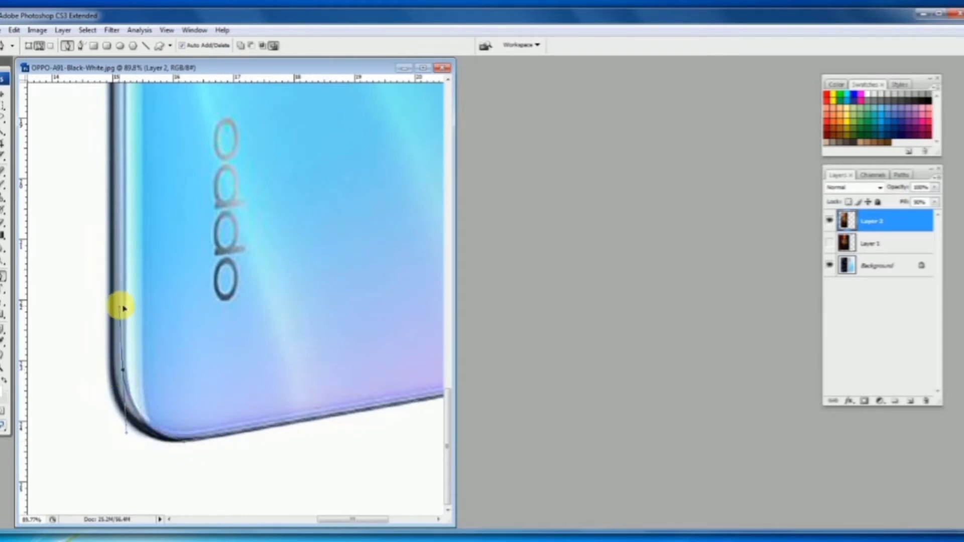
{"action": "left_click", "coordinate": [123, 370], "text": "alt"}
{"action": "key", "text": "space"}
{"action": "left_click_drag", "start_coordinate": [153, 163], "coordinate": [149, 436]}
{"action": "left_click_drag", "start_coordinate": [150, 210], "coordinate": [152, 450]}
{"action": "left_click_drag", "start_coordinate": [135, 322], "coordinate": [140, 510]}
{"action": "left_click_drag", "start_coordinate": [142, 302], "coordinate": [143, 492]}
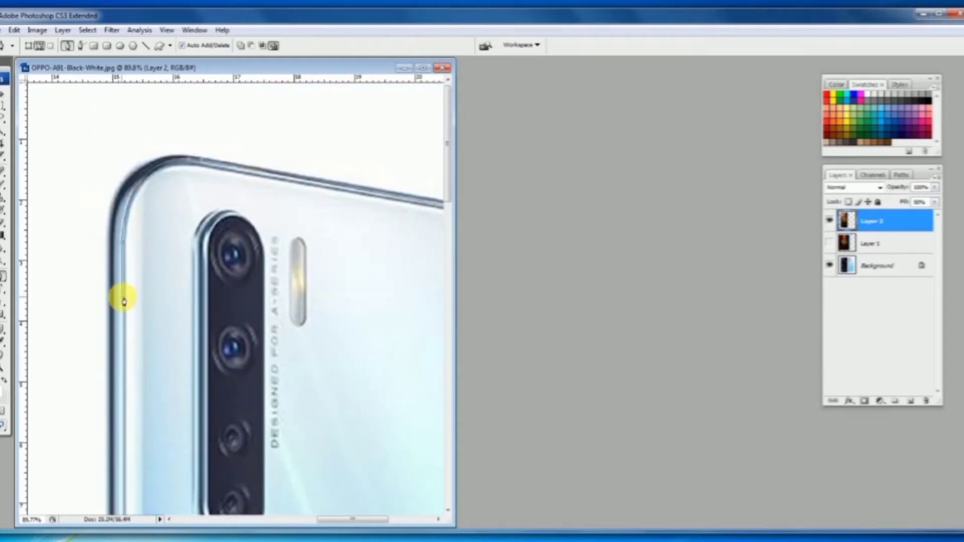
Trace a closed Pen path around the white phone's camera module
{"action": "left_click", "coordinate": [192, 237]}
{"action": "left_click_drag", "start_coordinate": [239, 213], "coordinate": [271, 228]}
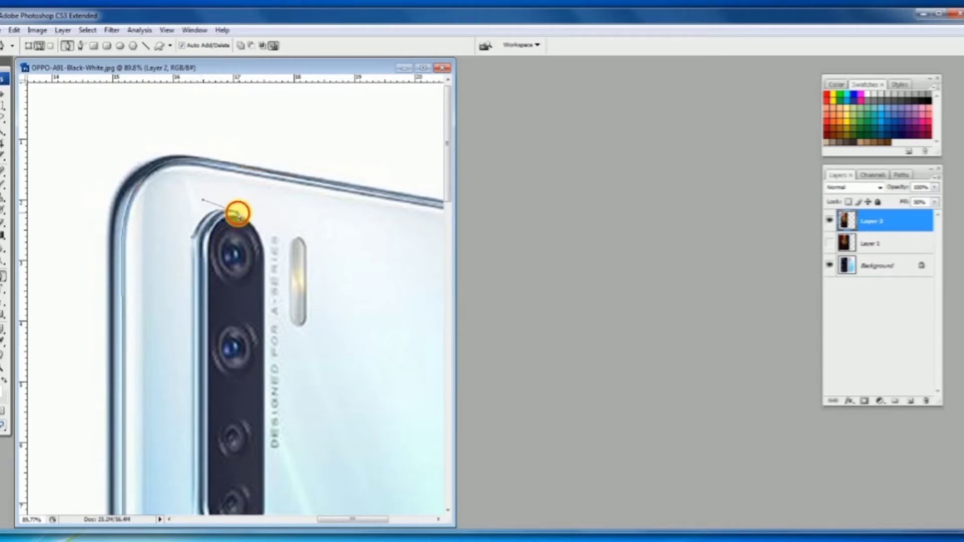
{"action": "mouse_move", "coordinate": [269, 256]}
{"action": "left_mouse_down"}
{"action": "mouse_move", "coordinate": [265, 280]}
{"action": "mouse_move", "coordinate": [271, 253]}
{"action": "left_mouse_up"}
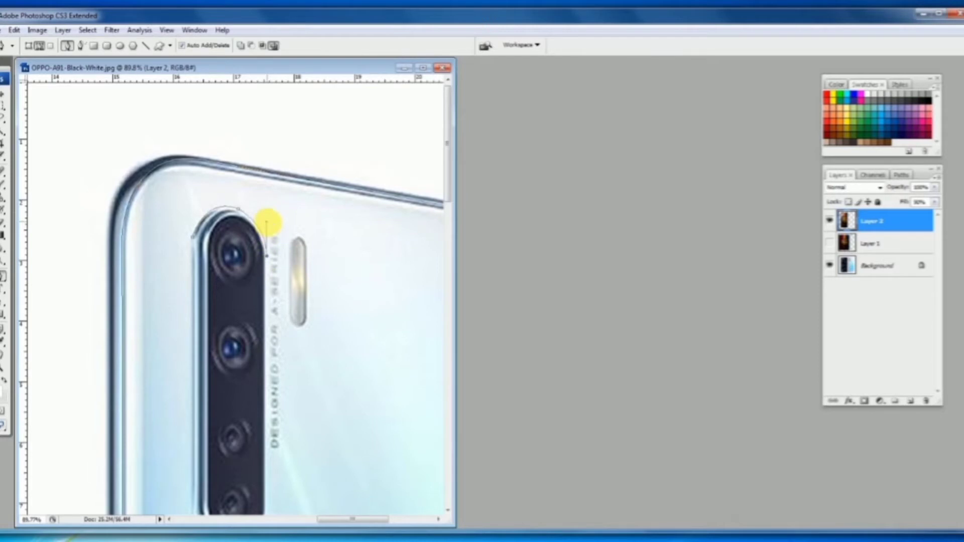
{"action": "scroll", "coordinate": [271, 225], "scroll_direction": "down", "scroll_amount": 5}
{"action": "left_click", "coordinate": [285, 273]}
{"action": "left_click_drag", "start_coordinate": [243, 313], "coordinate": [212, 312]}
{"action": "left_click", "coordinate": [244, 313], "text": "alt"}
{"action": "left_click_drag", "start_coordinate": [210, 267], "coordinate": [213, 237]}
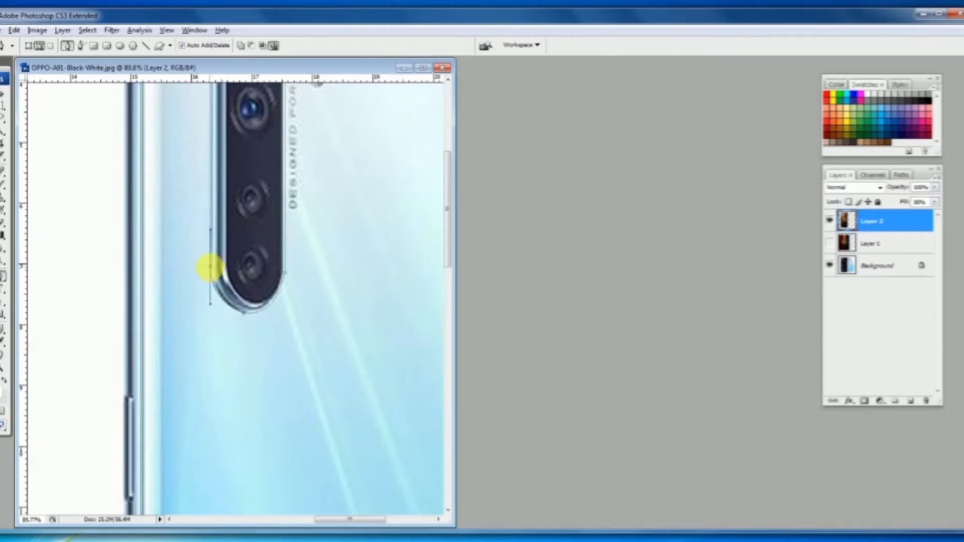
{"action": "scroll", "coordinate": [216, 241], "scroll_direction": "up", "scroll_amount": 5}
{"action": "scroll", "coordinate": [216, 241], "scroll_direction": "right", "scroll_amount": 1}
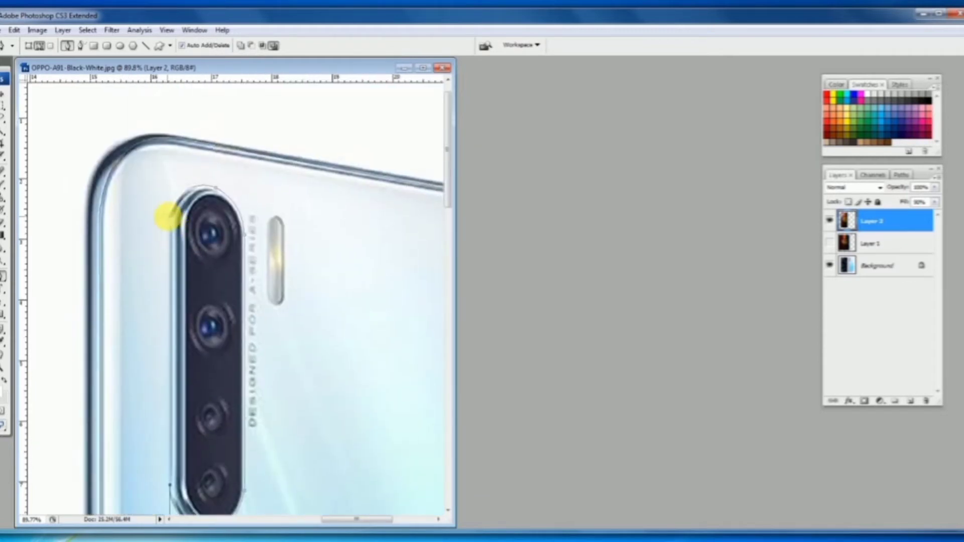
{"action": "left_click", "coordinate": [173, 222]}
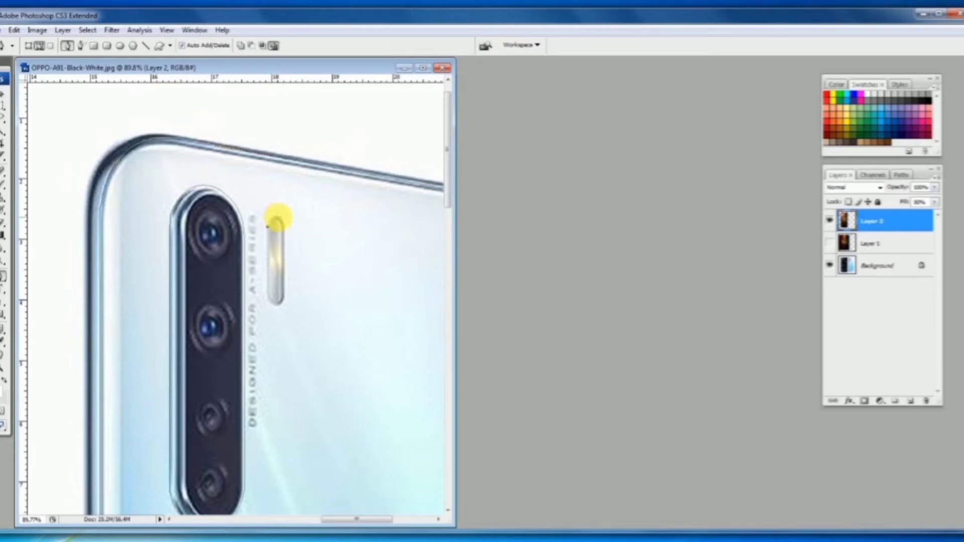
Trace a closed Pen path around the white phone's flash, beside the camera module
{"action": "left_click_drag", "start_coordinate": [278, 218], "coordinate": [290, 225]}
{"action": "left_click", "coordinate": [278, 219], "text": "alt"}
{"action": "left_click", "coordinate": [286, 252]}
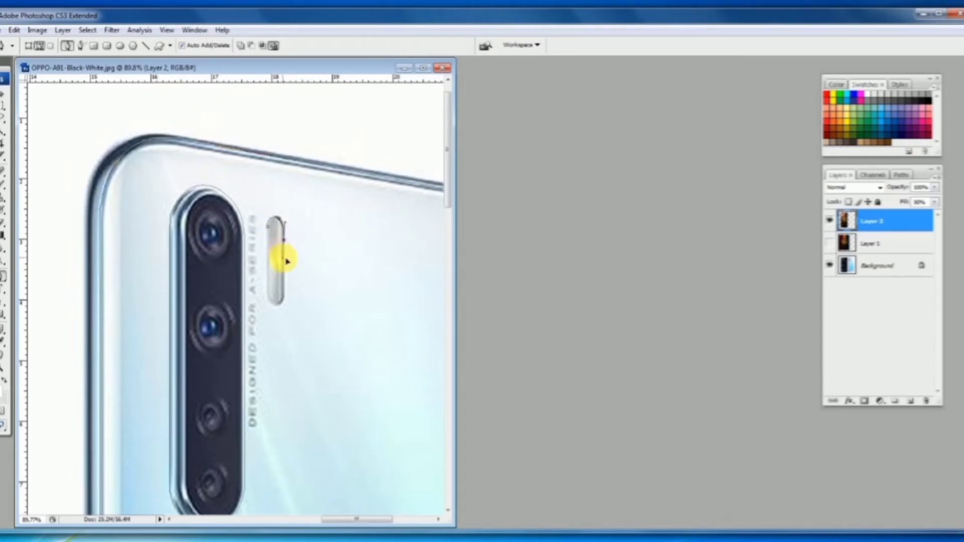
{"action": "left_click", "coordinate": [281, 302]}
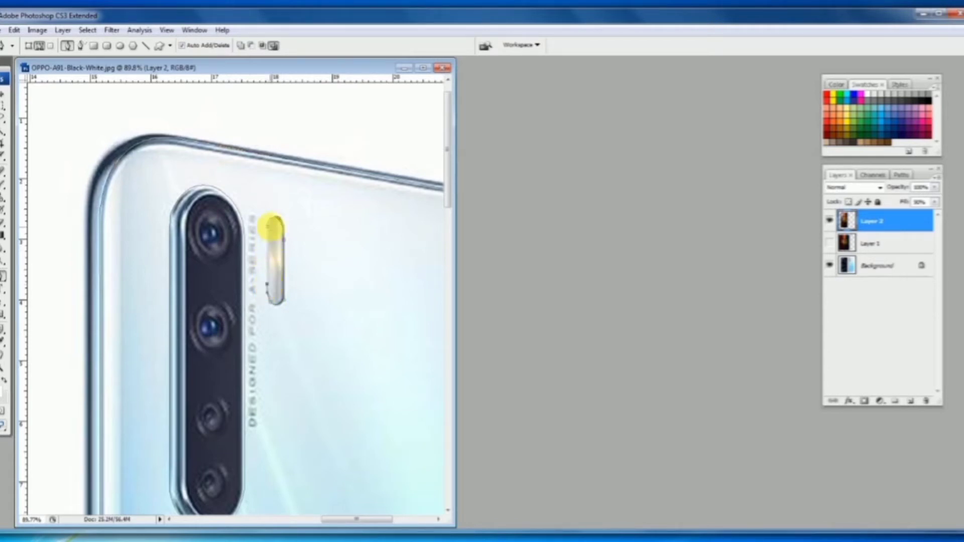
Show the full artwork on Layer 1 and make that layer active with the Move tool ready
{"action": "left_click", "coordinate": [243, 326], "text": "alt"}
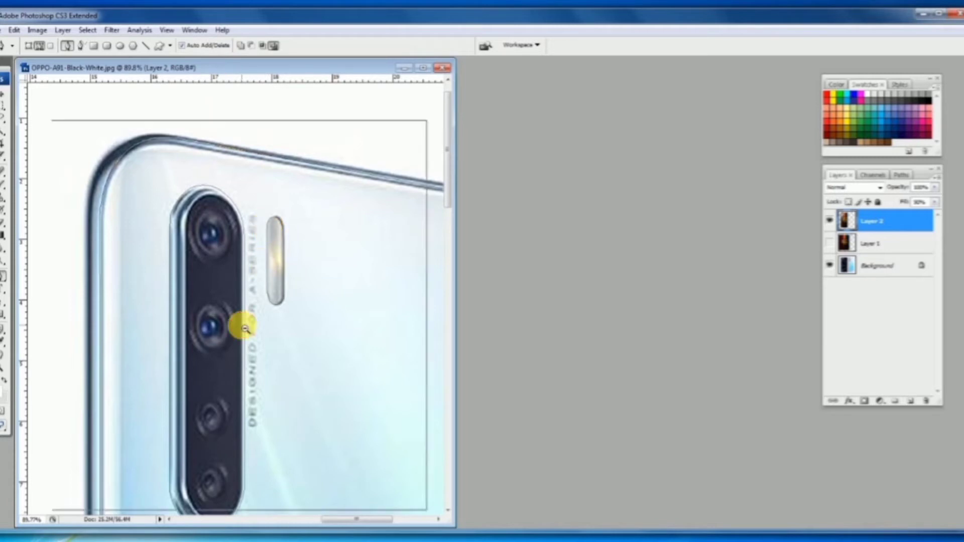
{"action": "left_click", "coordinate": [243, 326], "text": "alt"}
{"action": "left_click", "coordinate": [243, 326], "text": "alt"}
{"action": "left_click", "coordinate": [242, 326], "text": "alt"}
{"action": "left_click", "coordinate": [243, 327], "text": "alt"}
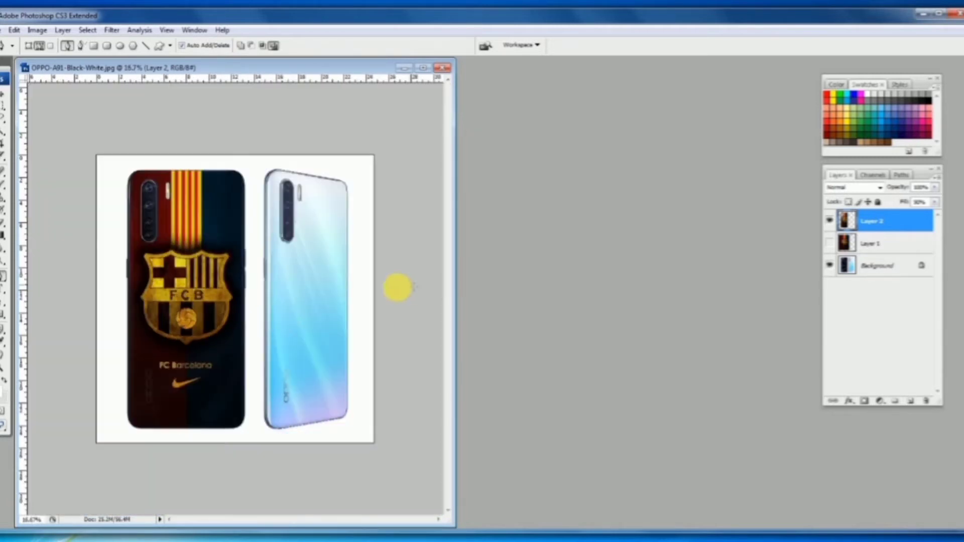
{"action": "left_click", "coordinate": [3, 94]}
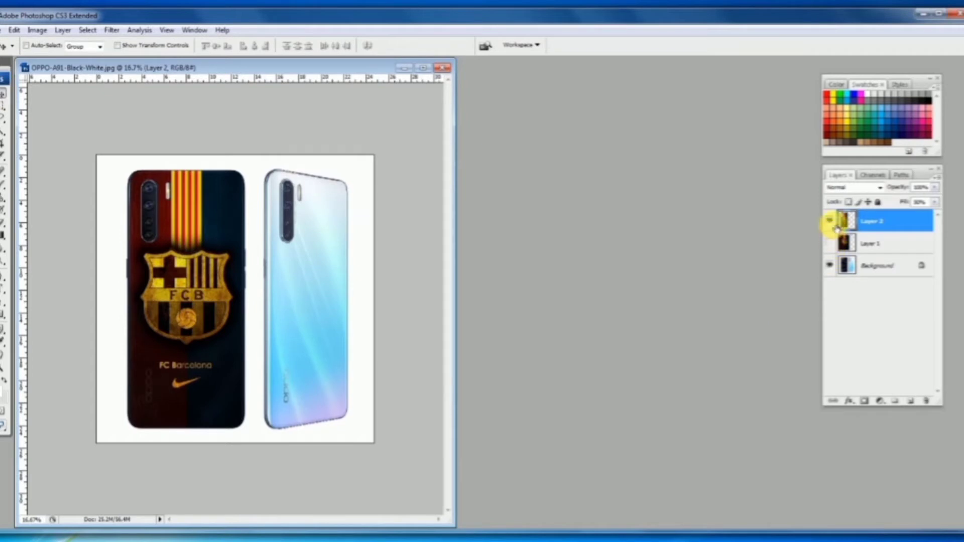
{"action": "left_click", "coordinate": [829, 243]}
{"action": "left_click", "coordinate": [871, 243]}
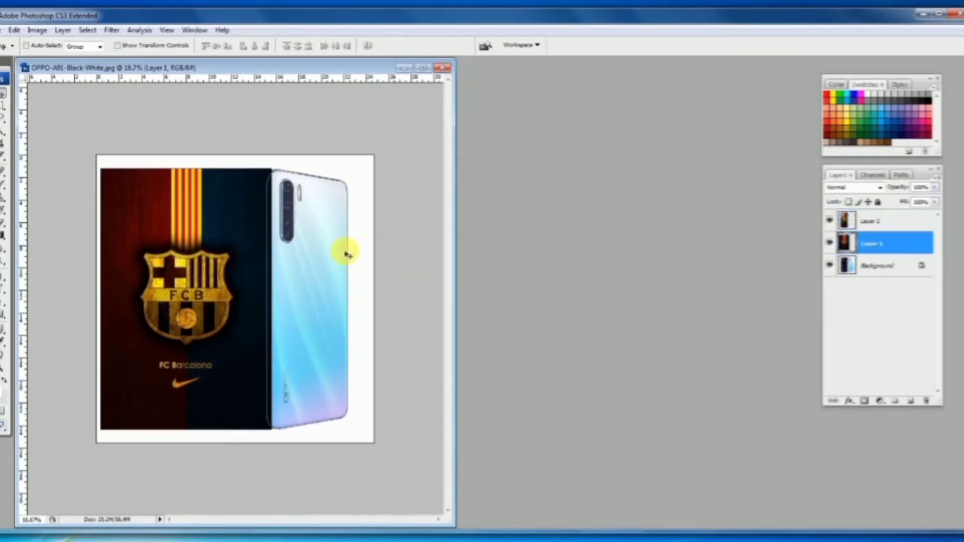
{"action": "left_click", "coordinate": [186, 278], "text": "ctrl"}
{"action": "left_click_drag", "start_coordinate": [186, 277], "coordinate": [271, 277]}
{"action": "key", "text": "ctrl+z"}
Move the full artwork on Layer 1 over the back of the white phone
{"action": "left_click", "coordinate": [869, 243]}
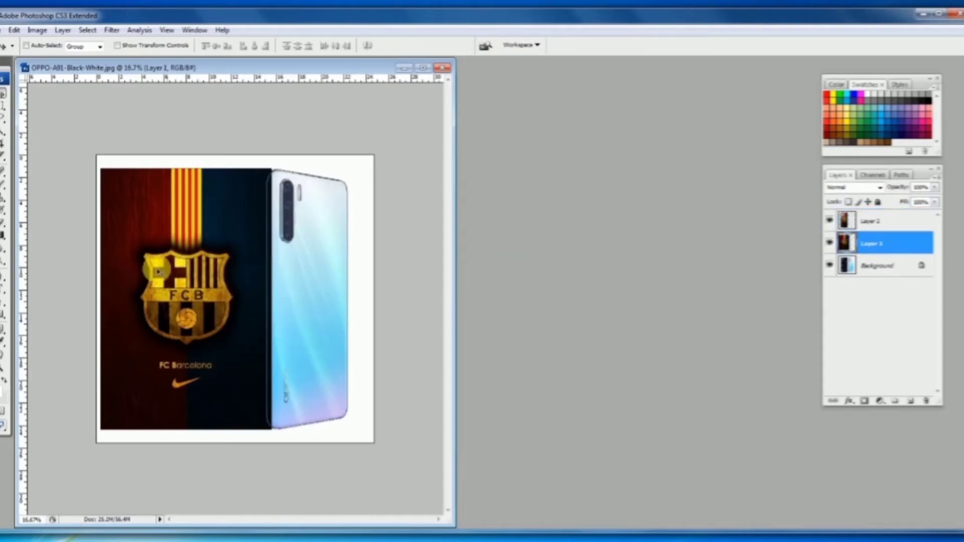
{"action": "left_click_drag", "start_coordinate": [143, 273], "coordinate": [271, 280]}
{"action": "left_click", "coordinate": [14, 30]}
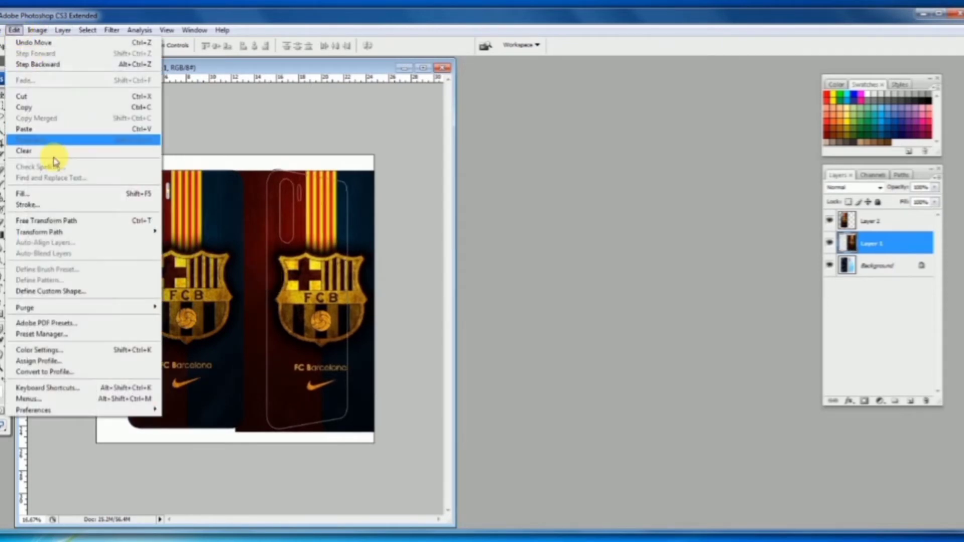
{"action": "mouse_move", "coordinate": [64, 232]}
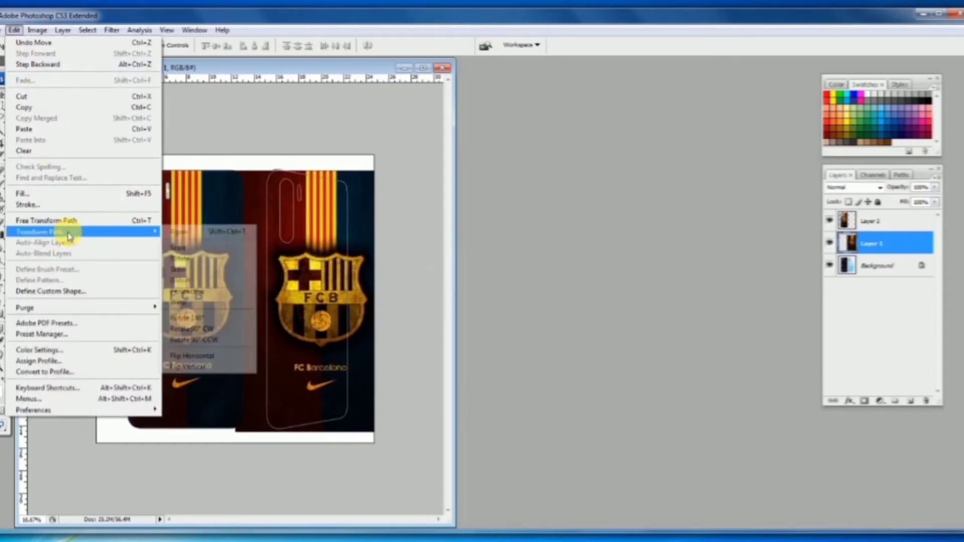
{"action": "left_click", "coordinate": [189, 294]}
{"action": "left_click_drag", "start_coordinate": [350, 174], "coordinate": [348, 181]}
{"action": "key", "text": "Escape"}
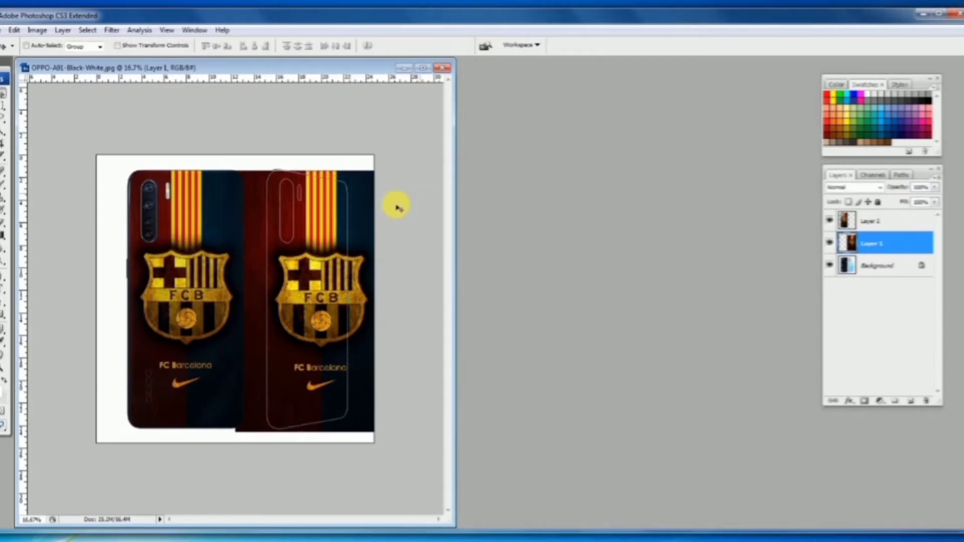
Deselect the work path and reduce the fill of Layer 1 to 70%
{"action": "left_click", "coordinate": [901, 175]}
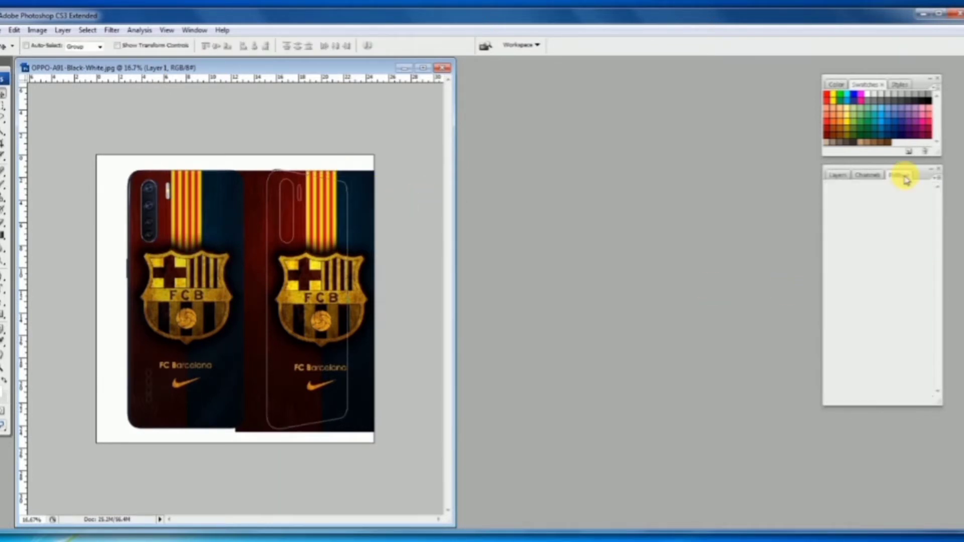
{"action": "left_click", "coordinate": [878, 235]}
{"action": "left_click", "coordinate": [837, 175]}
{"action": "left_click", "coordinate": [872, 244]}
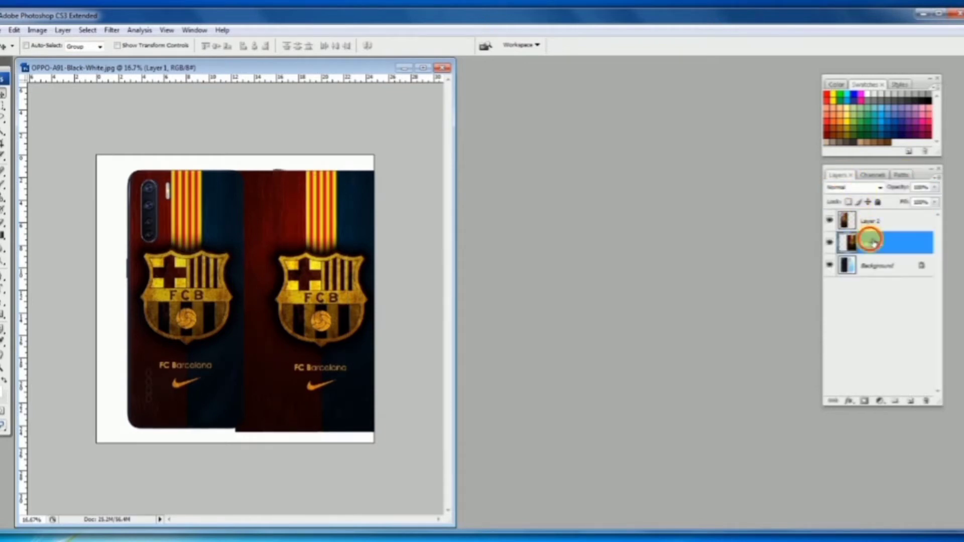
{"action": "left_click", "coordinate": [934, 201]}
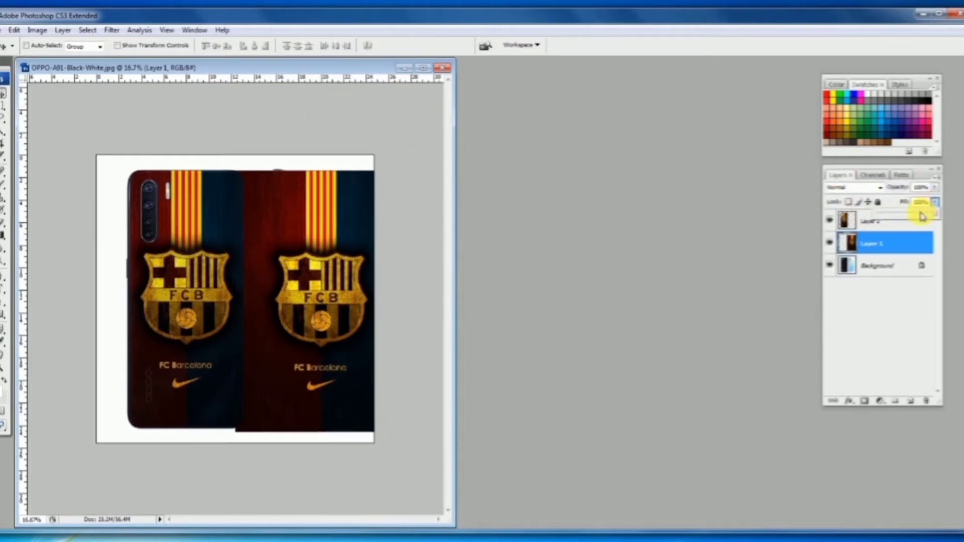
{"action": "left_click_drag", "start_coordinate": [921, 216], "coordinate": [919, 213]}
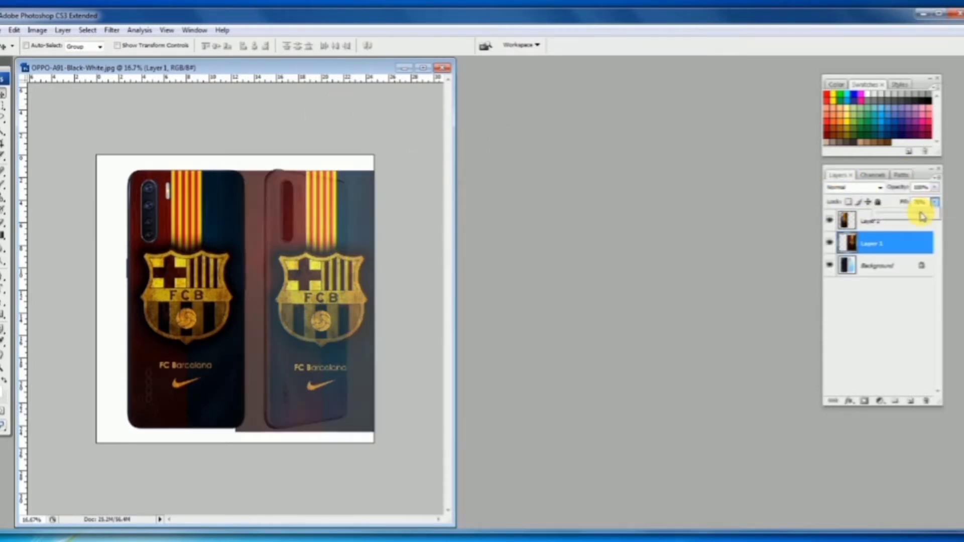
Apply a Perspective transform to the Layer 1 artwork, shortening its right side to follow the white phone's angled back
{"action": "left_click", "coordinate": [14, 31]}
{"action": "mouse_move", "coordinate": [71, 231]}
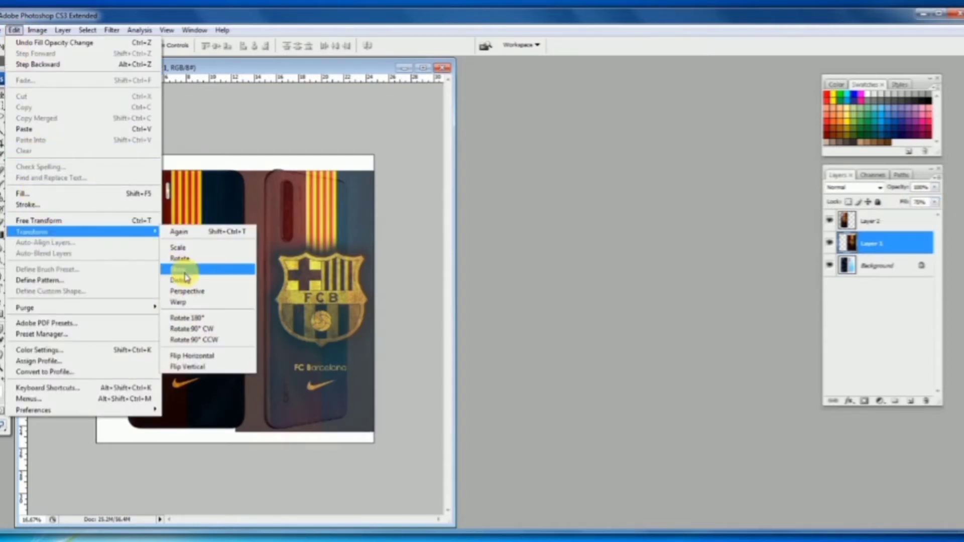
{"action": "left_click", "coordinate": [185, 293]}
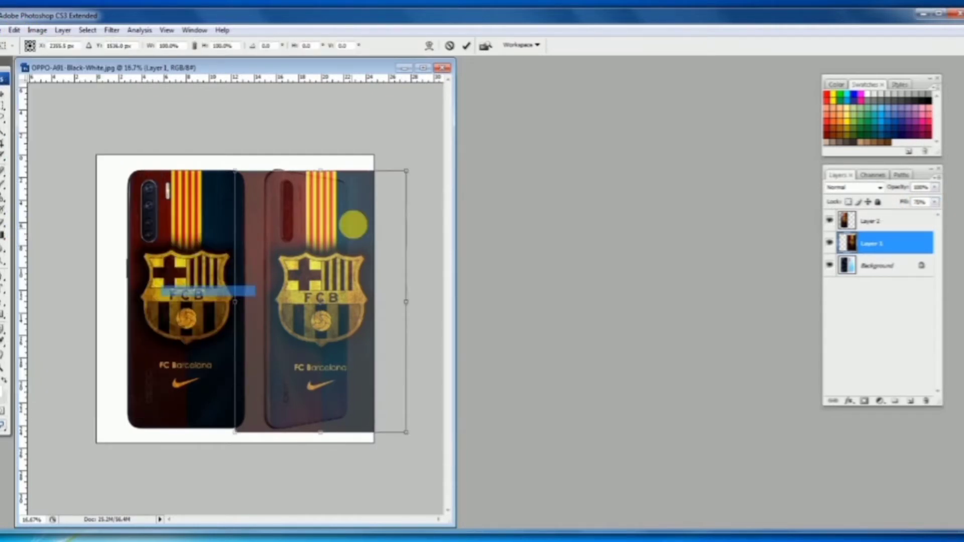
{"action": "left_click_drag", "start_coordinate": [407, 174], "coordinate": [398, 196]}
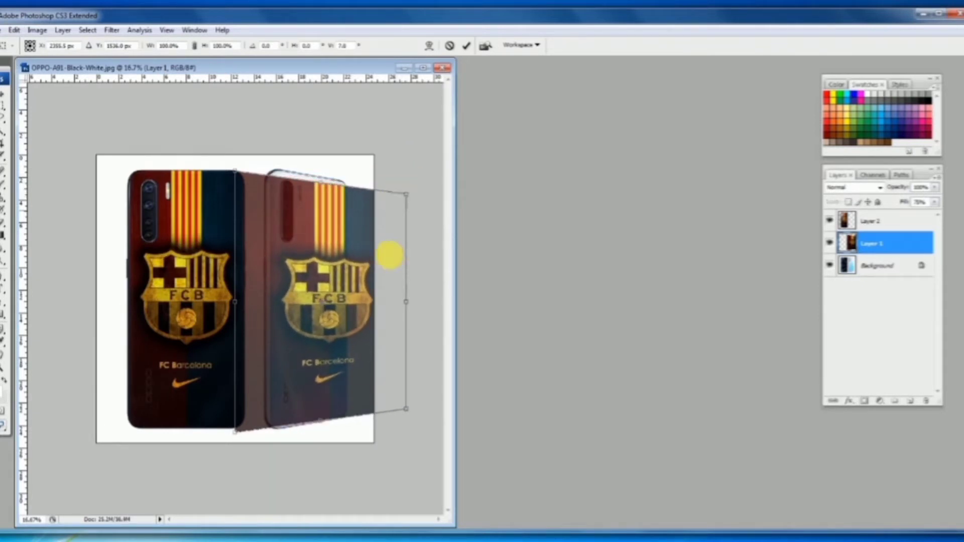
{"action": "double_click", "coordinate": [391, 298]}
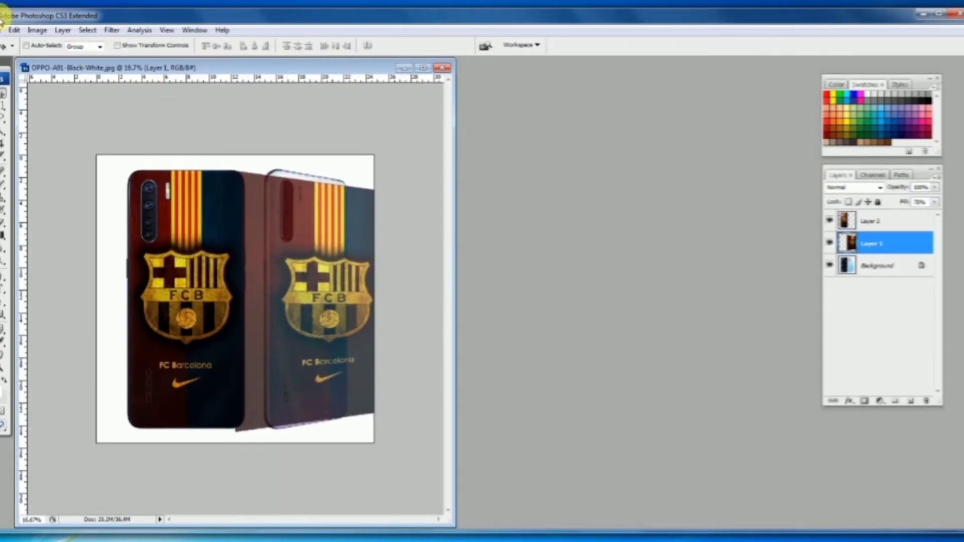
Scale the Layer 1 artwork narrower and taller so it covers the white phone's angled back
{"action": "left_click", "coordinate": [14, 30]}
{"action": "mouse_move", "coordinate": [133, 231]}
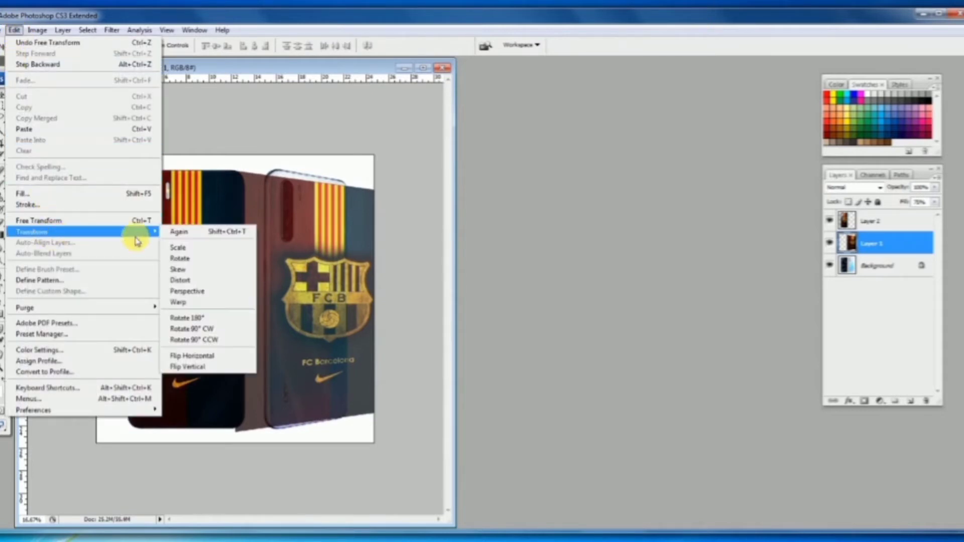
{"action": "left_click", "coordinate": [186, 250]}
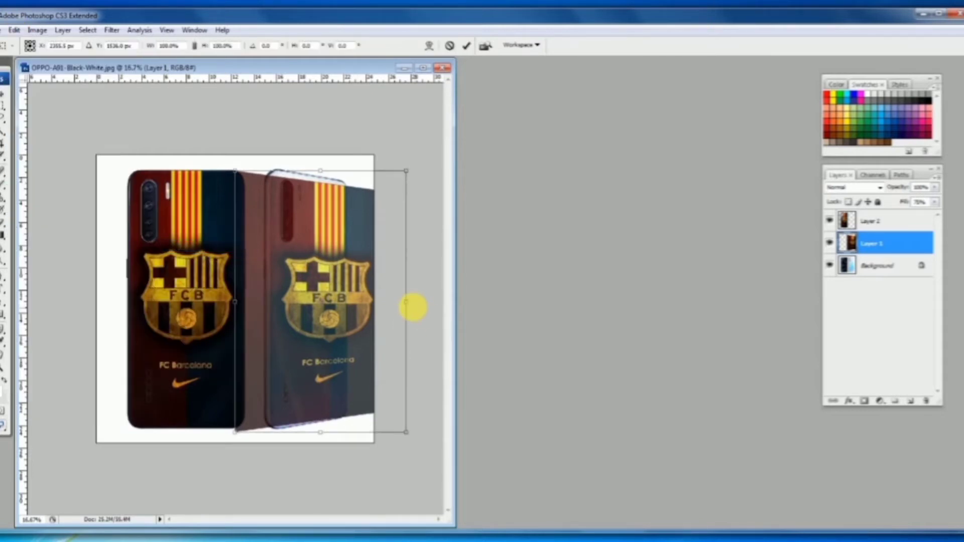
{"action": "left_click_drag", "start_coordinate": [408, 304], "coordinate": [358, 300]}
{"action": "left_click_drag", "start_coordinate": [234, 301], "coordinate": [257, 302]}
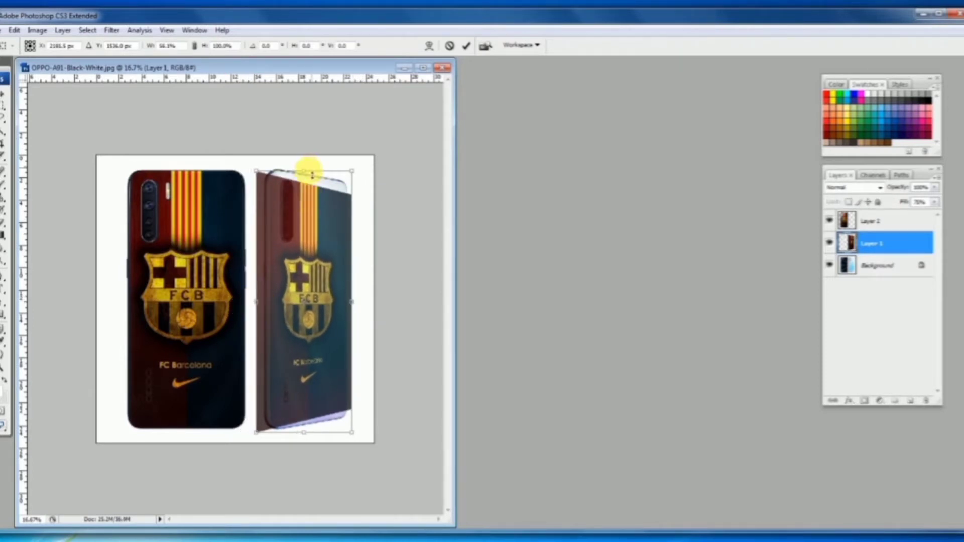
{"action": "left_click_drag", "start_coordinate": [309, 173], "coordinate": [308, 160]}
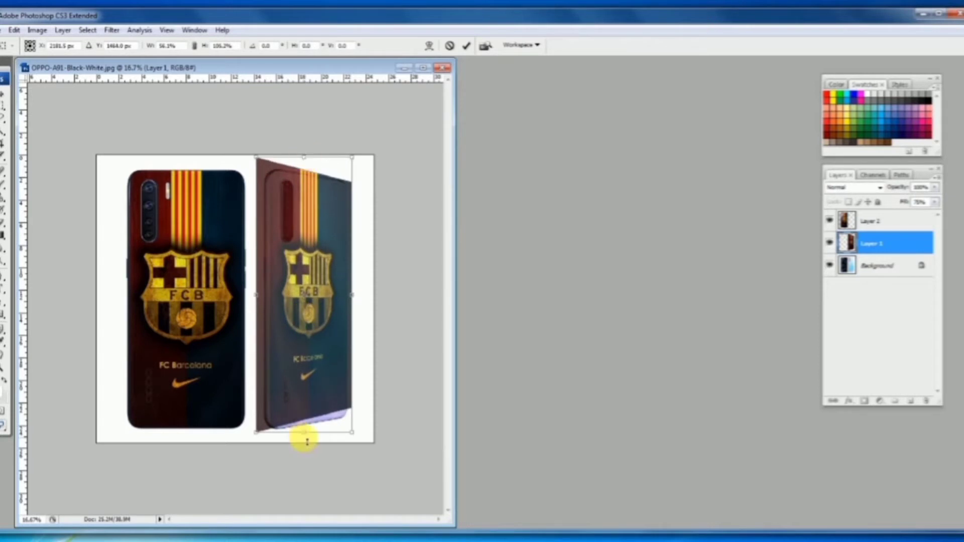
{"action": "left_click_drag", "start_coordinate": [307, 444], "coordinate": [306, 454]}
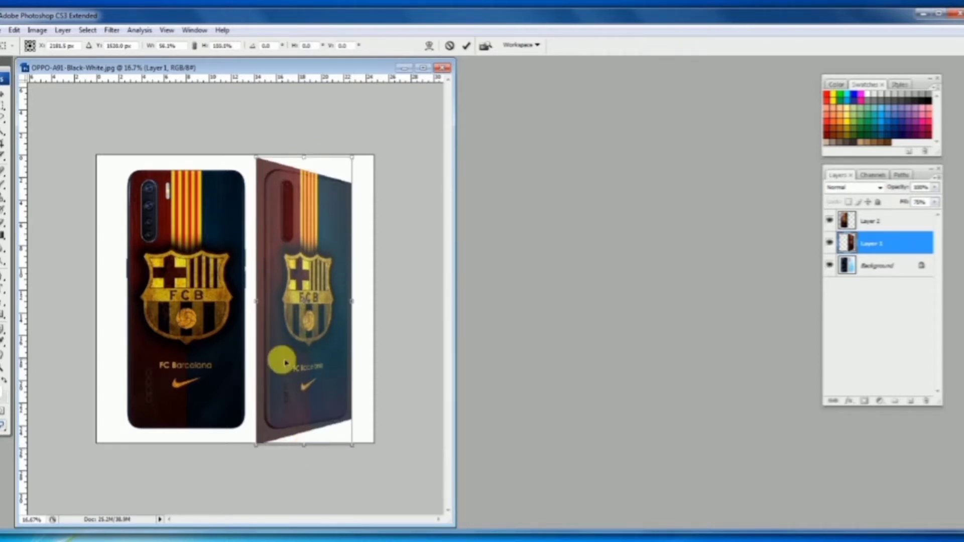
{"action": "left_click_drag", "start_coordinate": [258, 303], "coordinate": [265, 303]}
{"action": "key", "text": "Return"}
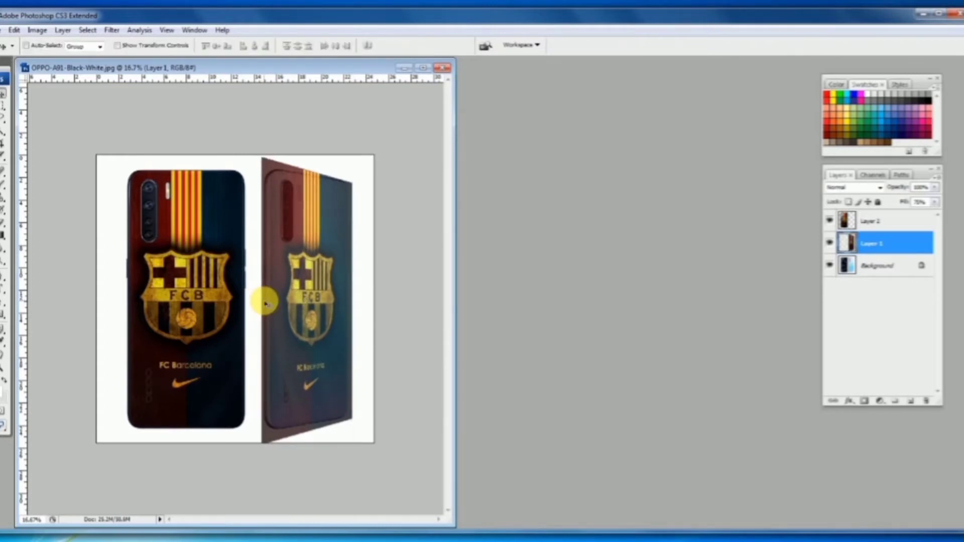
Load the white phone's path as a selection and set the fill of Layer 1 to 100%
{"action": "left_click", "coordinate": [901, 175]}
{"action": "left_click", "coordinate": [866, 191], "text": "ctrl"}
{"action": "left_click", "coordinate": [835, 176]}
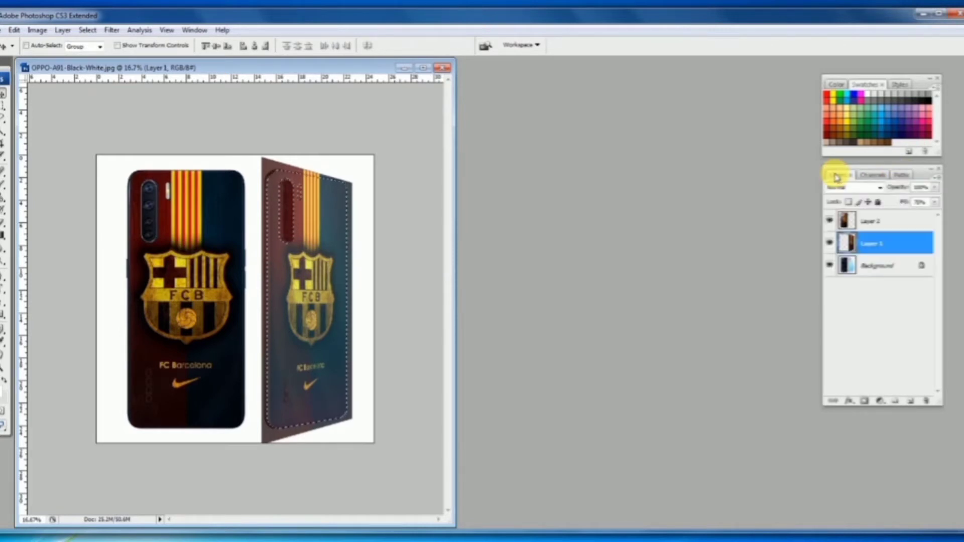
{"action": "left_click", "coordinate": [935, 202]}
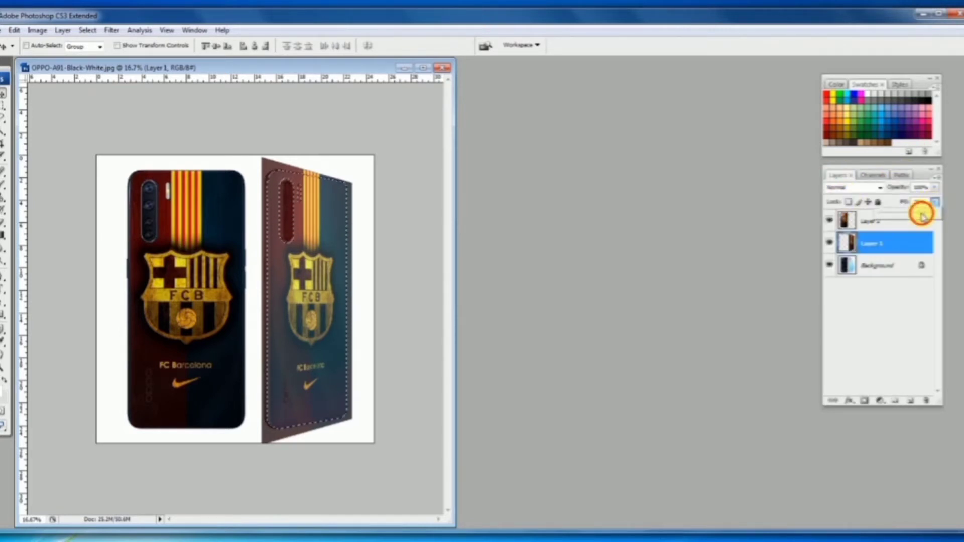
{"action": "left_click_drag", "start_coordinate": [921, 216], "coordinate": [936, 215]}
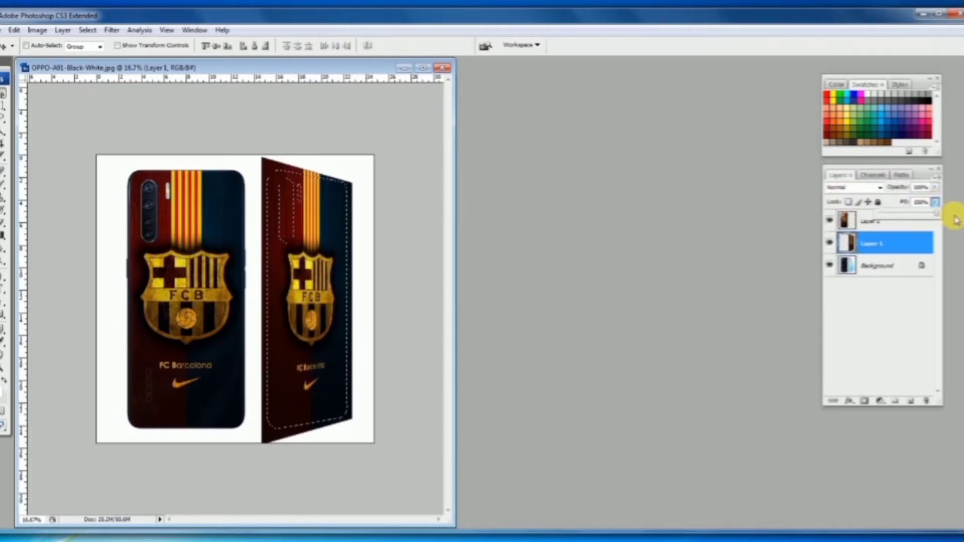
Copy the selected Layer 1 artwork and paste it as a new layer over the white phone
{"action": "left_click", "coordinate": [14, 30]}
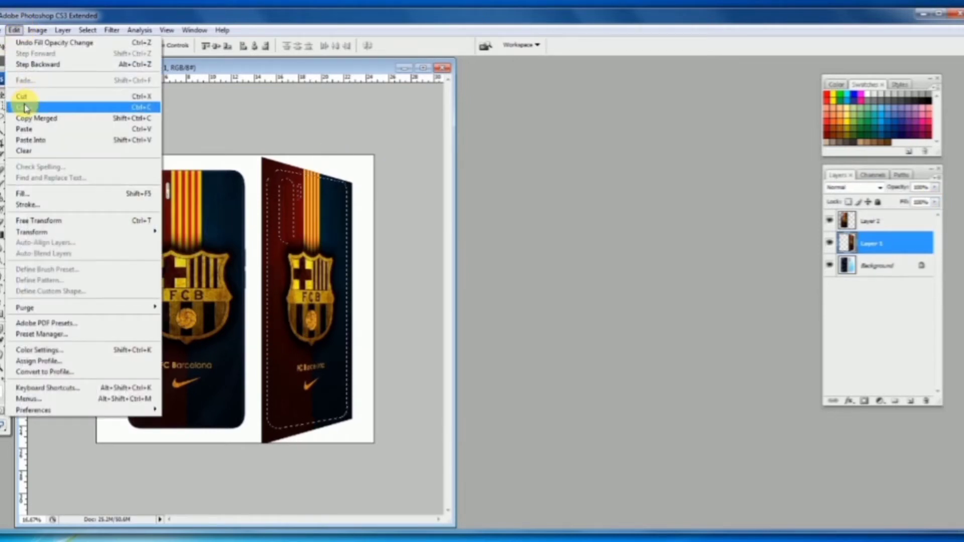
{"action": "left_click", "coordinate": [25, 107]}
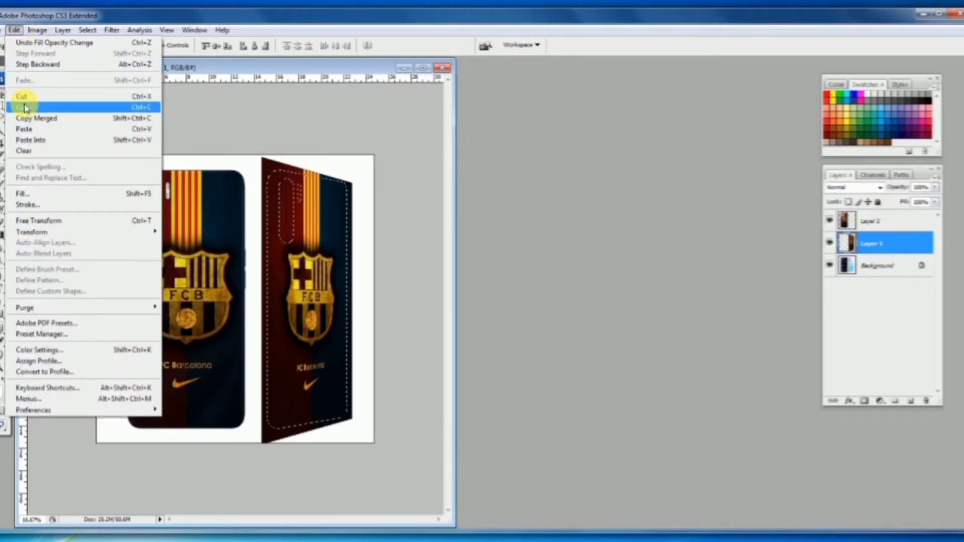
{"action": "left_click", "coordinate": [14, 30]}
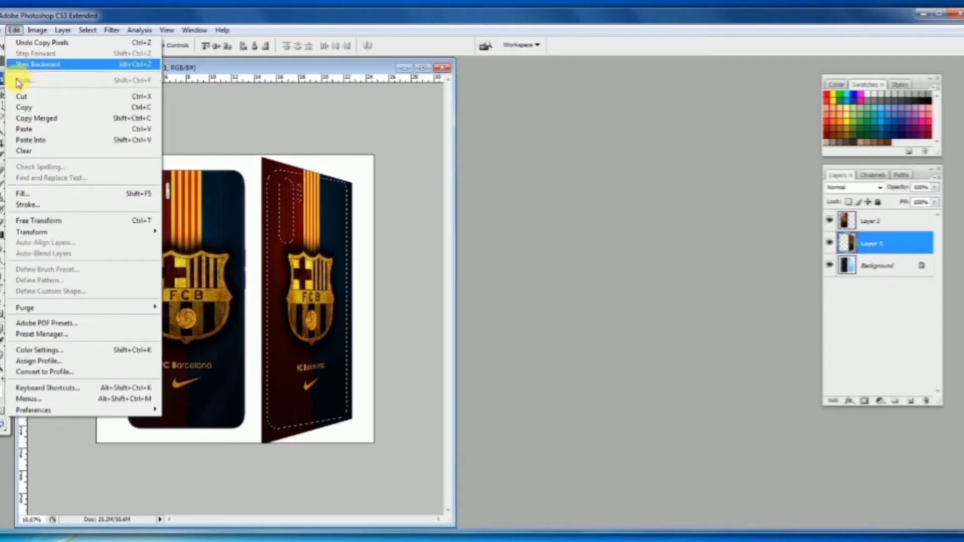
{"action": "left_click", "coordinate": [24, 129]}
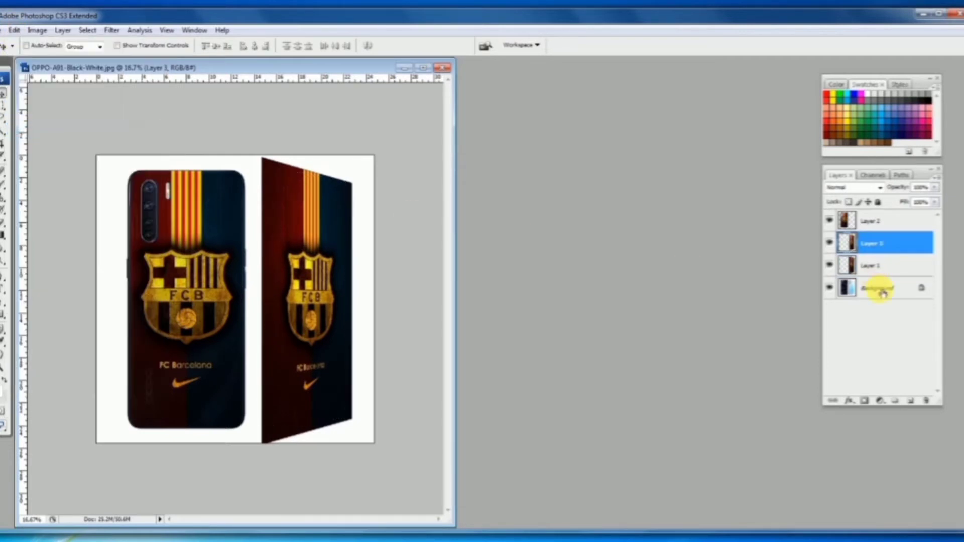
Hide the uncropped artwork on Layer 1 and slightly lower the fill of the pasted Layer 3
{"action": "left_click", "coordinate": [829, 264]}
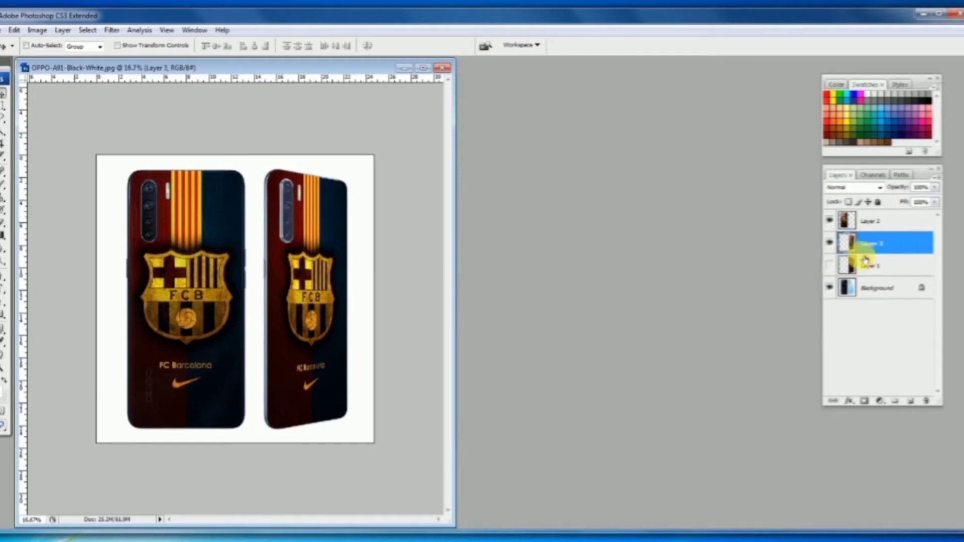
{"action": "left_click", "coordinate": [935, 203]}
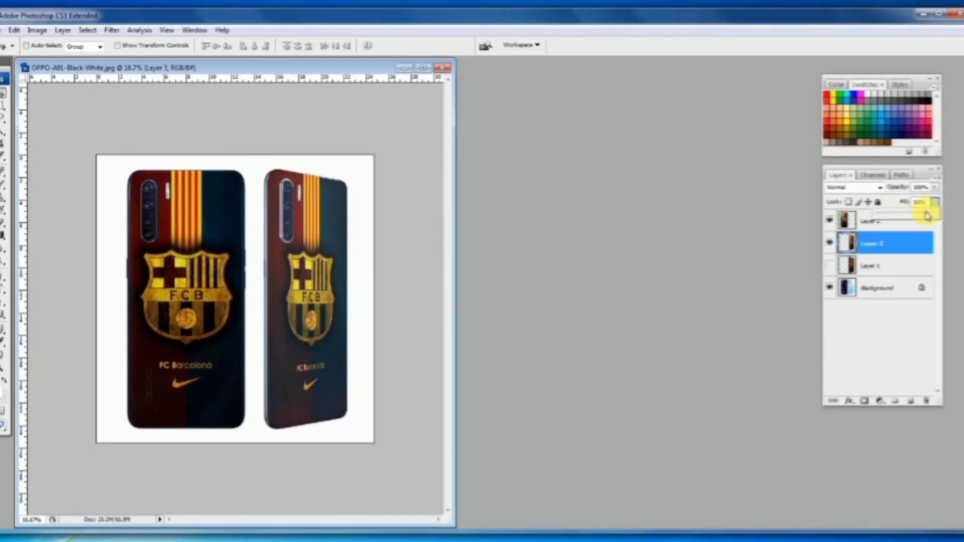
{"action": "left_click", "coordinate": [928, 212]}
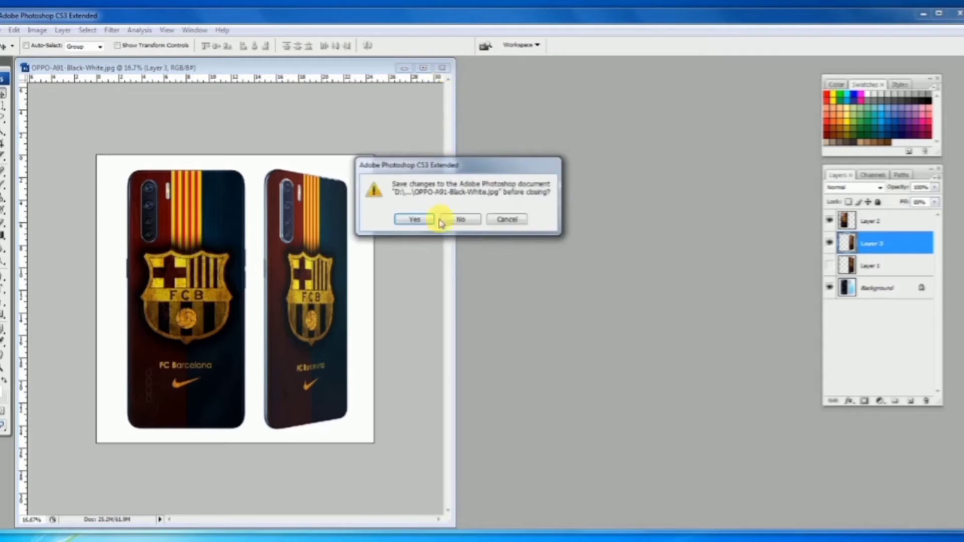
Close the phone mockup without saving and open the T-shirt image raglan-lengan-pendek-polos-putih-hitam-1030x1030.jpg
{"action": "left_click", "coordinate": [458, 217]}
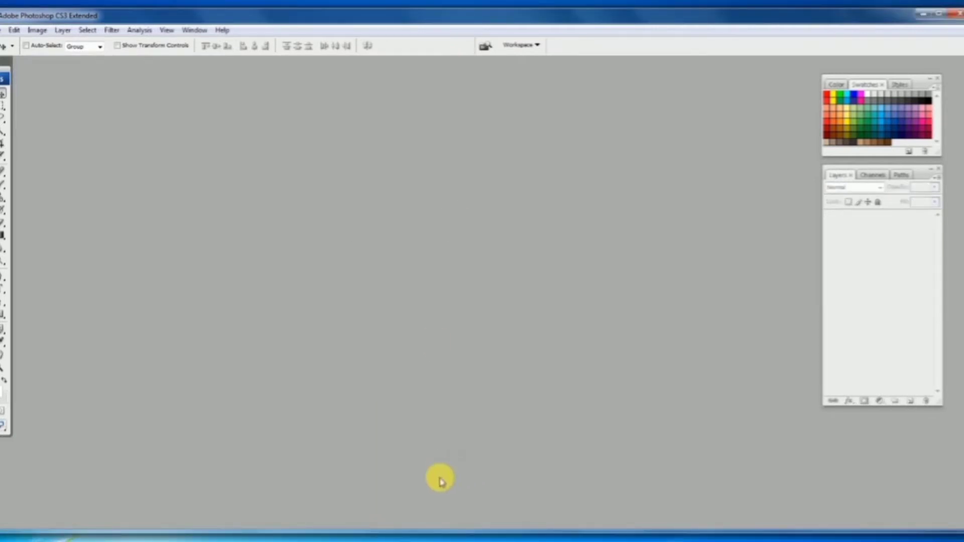
{"action": "left_click", "coordinate": [3, 31]}
{"action": "left_click", "coordinate": [4, 53]}
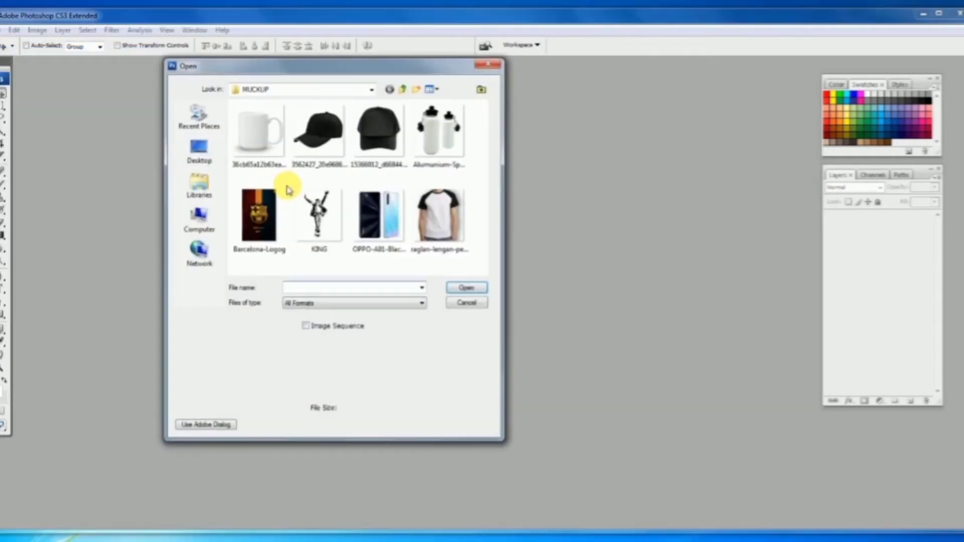
{"action": "left_click", "coordinate": [431, 215]}
{"action": "left_click", "coordinate": [462, 290]}
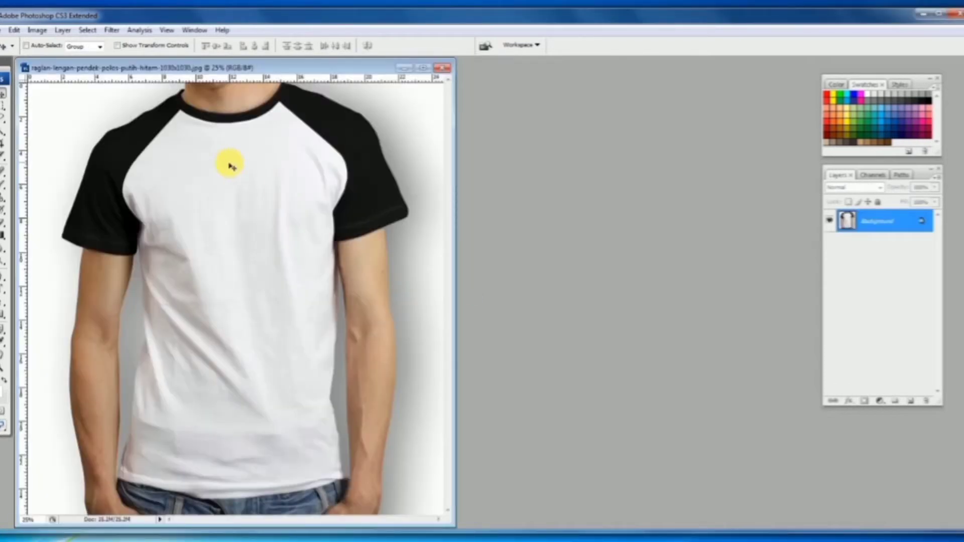
{"action": "left_click_drag", "start_coordinate": [226, 66], "coordinate": [235, 66]}
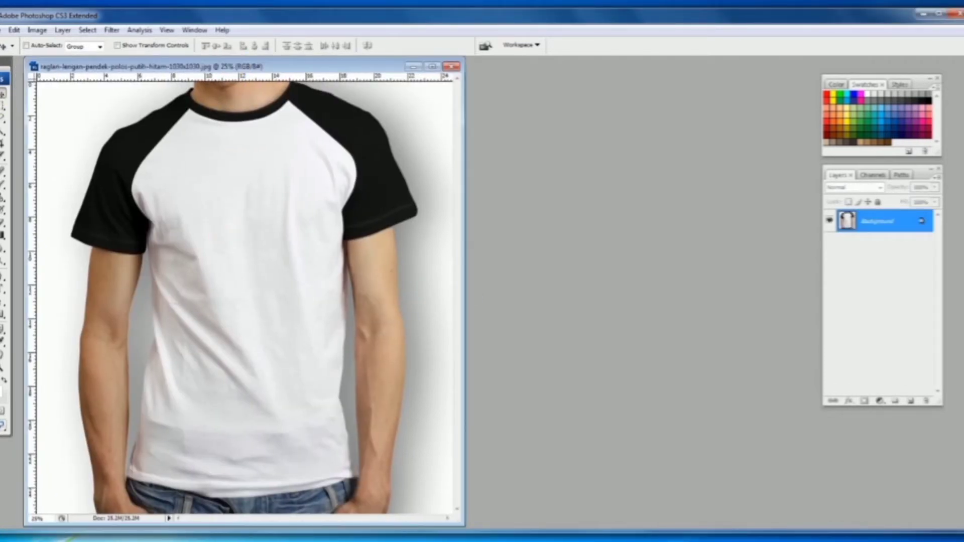
Open KING.png and place its window beside the T-shirt image
{"action": "left_click", "coordinate": [2, 31]}
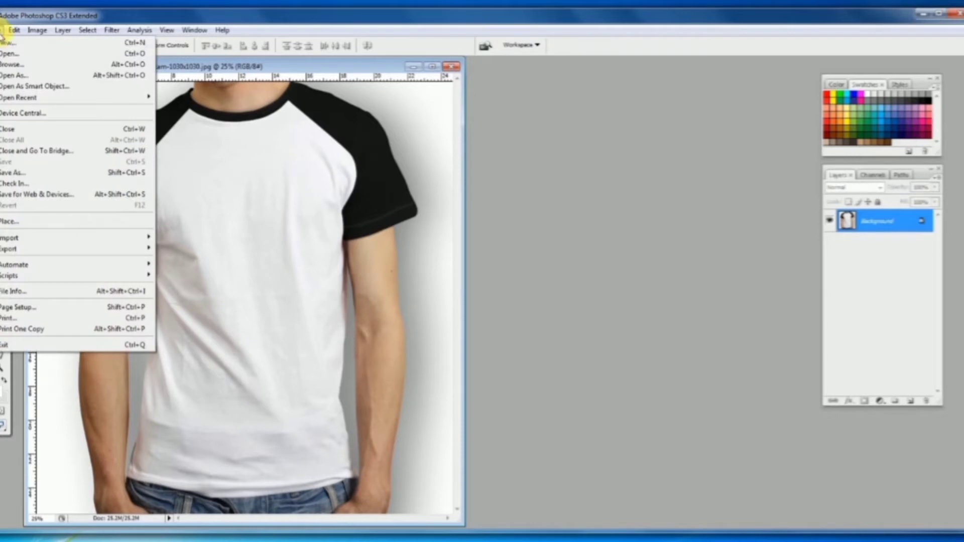
{"action": "left_click", "coordinate": [8, 53]}
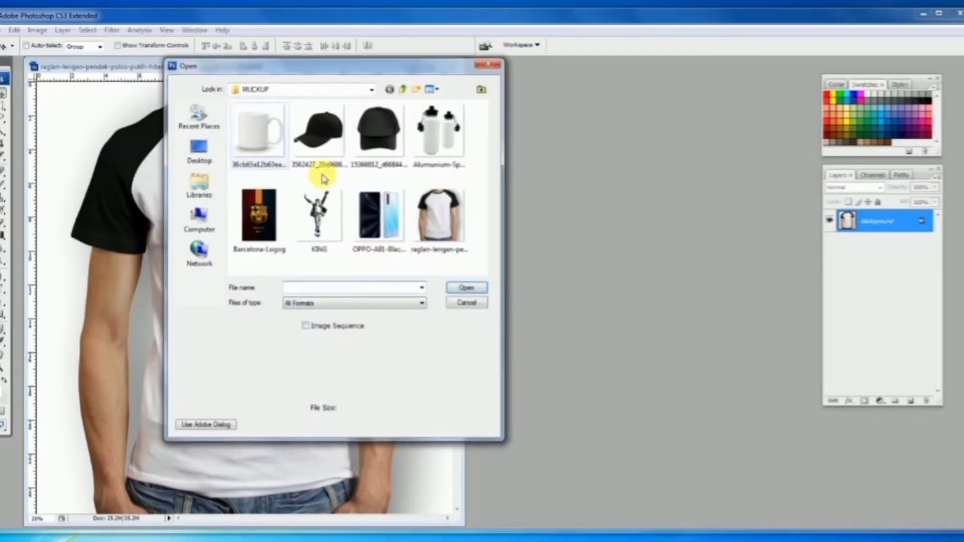
{"action": "left_click", "coordinate": [319, 214]}
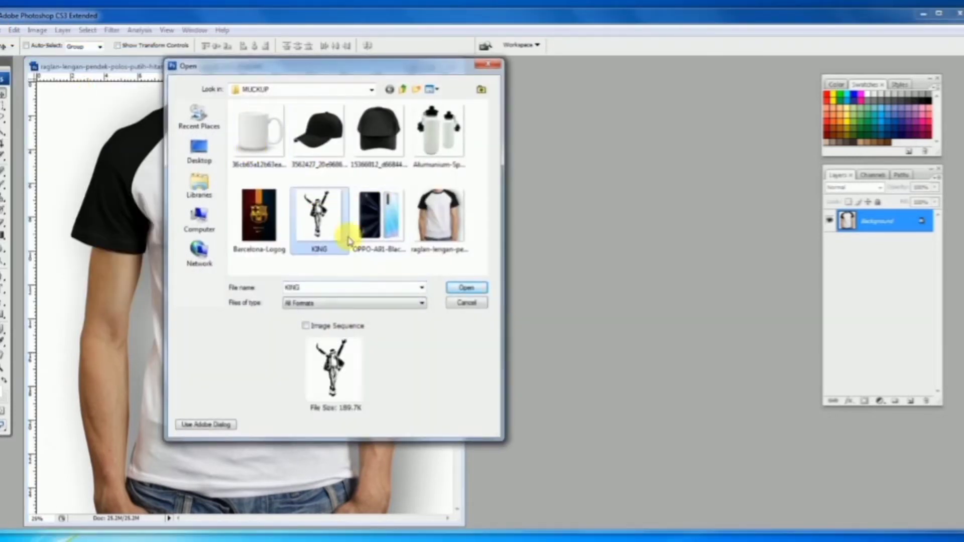
{"action": "left_click", "coordinate": [467, 287]}
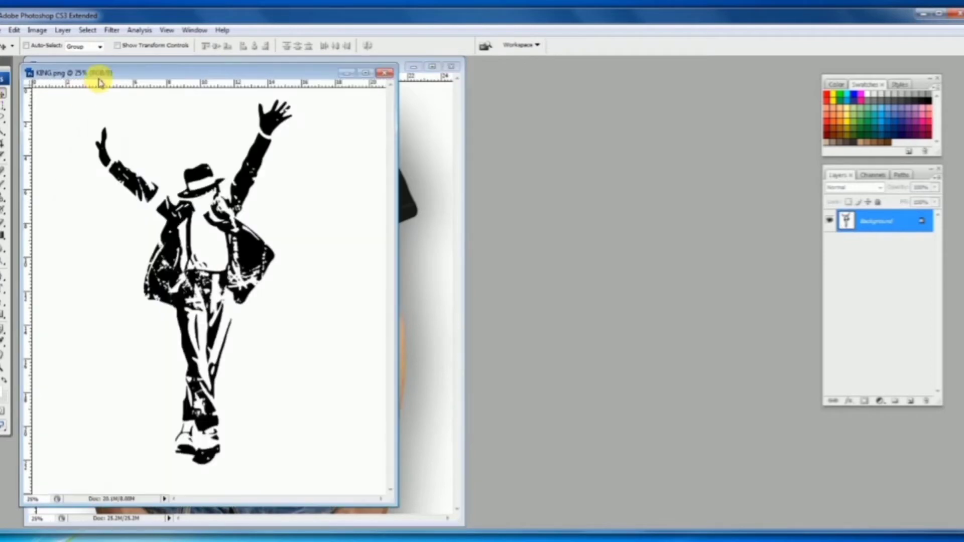
{"action": "left_click_drag", "start_coordinate": [103, 74], "coordinate": [553, 91]}
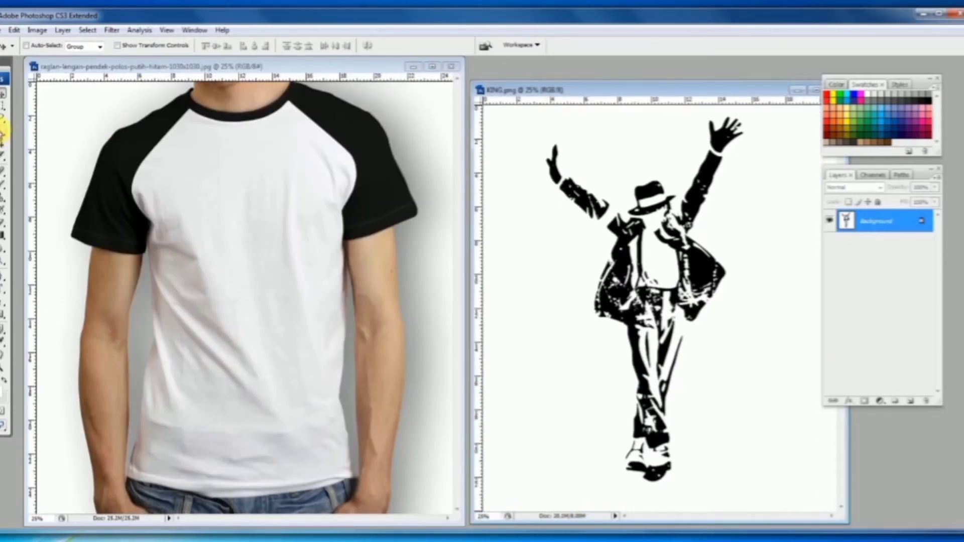
Select all black areas of the KING.png figure using the Magic Wand with Contiguous turned off
{"action": "left_click", "coordinate": [2, 131]}
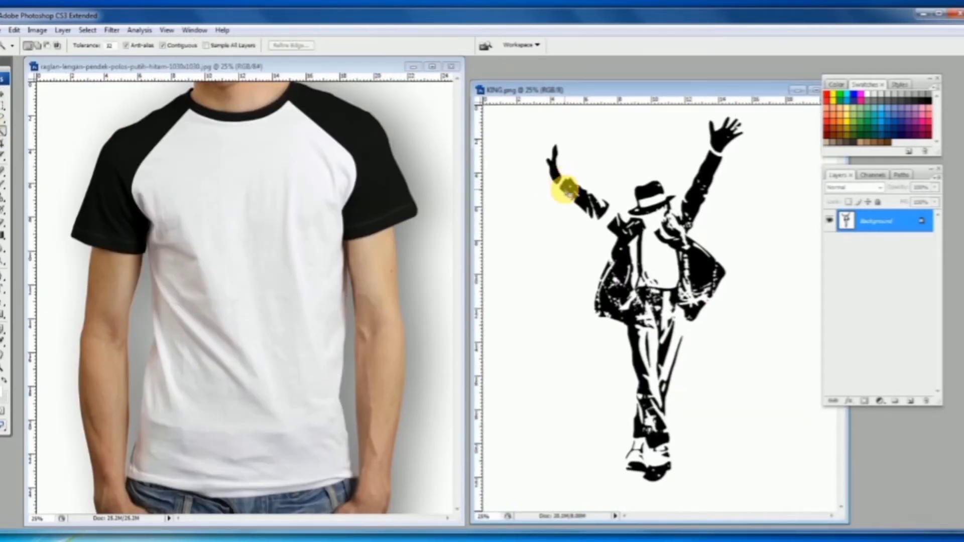
{"action": "left_click", "coordinate": [567, 189]}
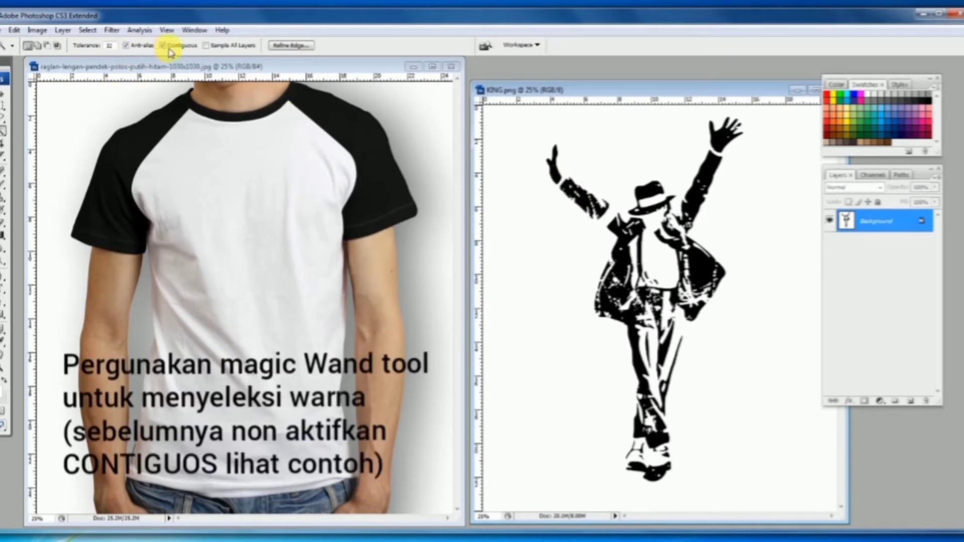
{"action": "left_click", "coordinate": [175, 46]}
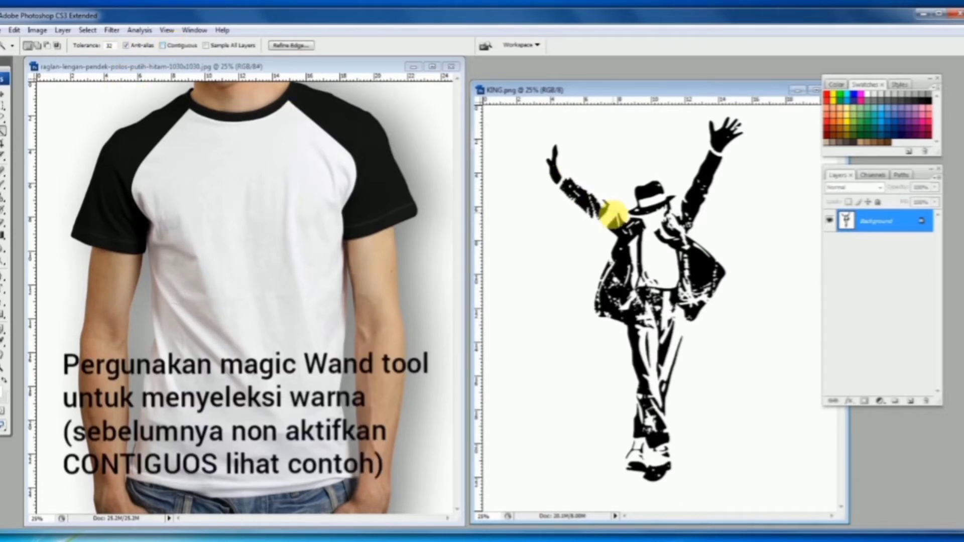
{"action": "left_click", "coordinate": [618, 230]}
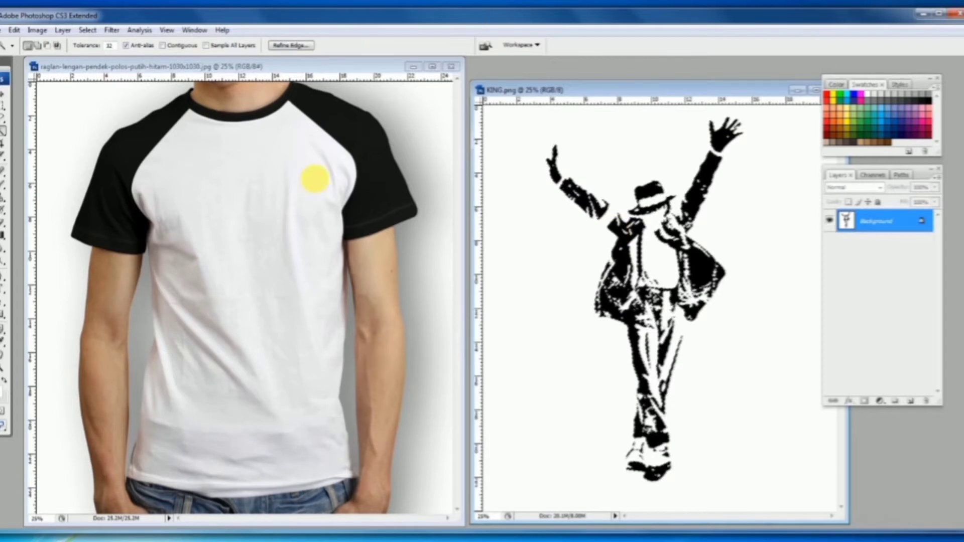
Move the selected black figure into the T-shirt image and center it on the front of the shirt
{"action": "key", "text": "v"}
{"action": "left_click_drag", "start_coordinate": [574, 205], "coordinate": [232, 257]}
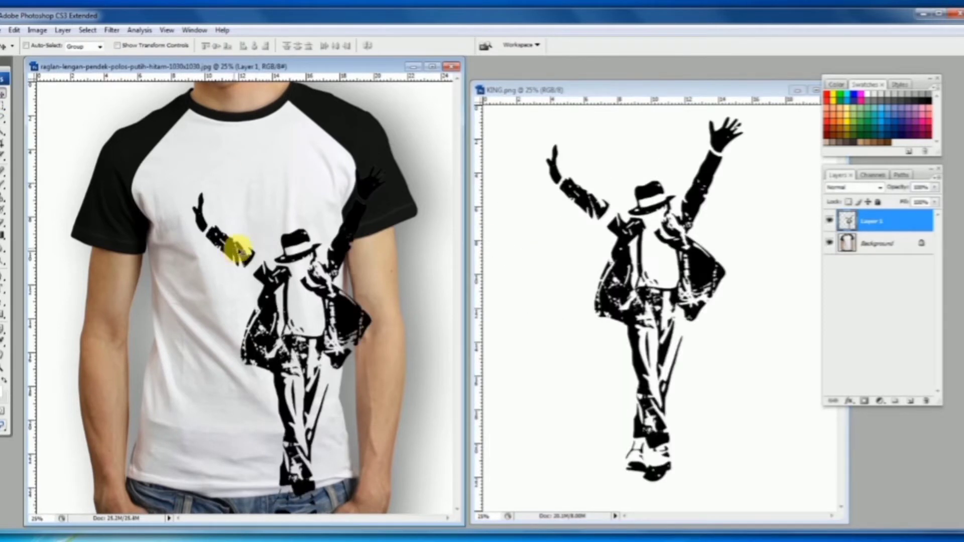
{"action": "left_click_drag", "start_coordinate": [319, 288], "coordinate": [277, 236]}
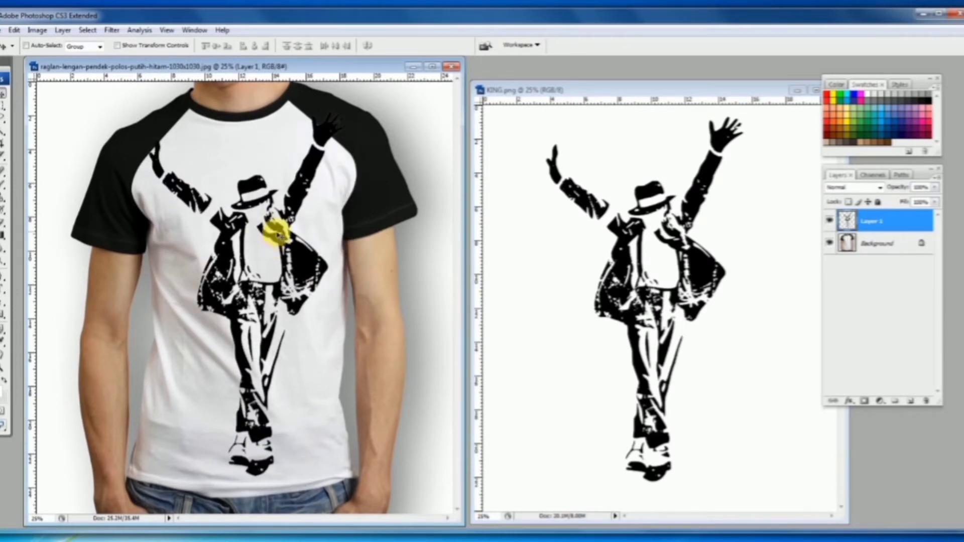
Scale the figure down with Free Transform and position it on the shirt's upper chest
{"action": "key", "text": "ctrl+t"}
{"action": "left_click_drag", "start_coordinate": [346, 115], "coordinate": [287, 230]}
{"action": "left_click_drag", "start_coordinate": [317, 408], "coordinate": [299, 352]}
{"action": "left_click_drag", "start_coordinate": [257, 234], "coordinate": [268, 229]}
{"action": "left_click_drag", "start_coordinate": [298, 354], "coordinate": [289, 291]}
{"action": "key", "text": "Return"}
{"action": "left_click_drag", "start_coordinate": [249, 262], "coordinate": [254, 253]}
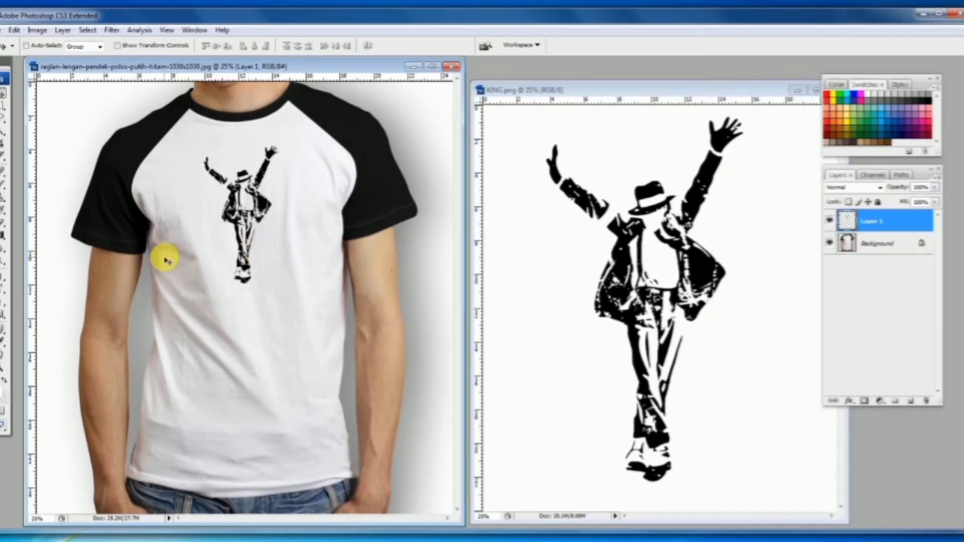
Add the two-line text "KING OF POP" below the figure and set "POP" in Swis721 Hv BT at 70 pt
{"action": "left_click", "coordinate": [3, 290]}
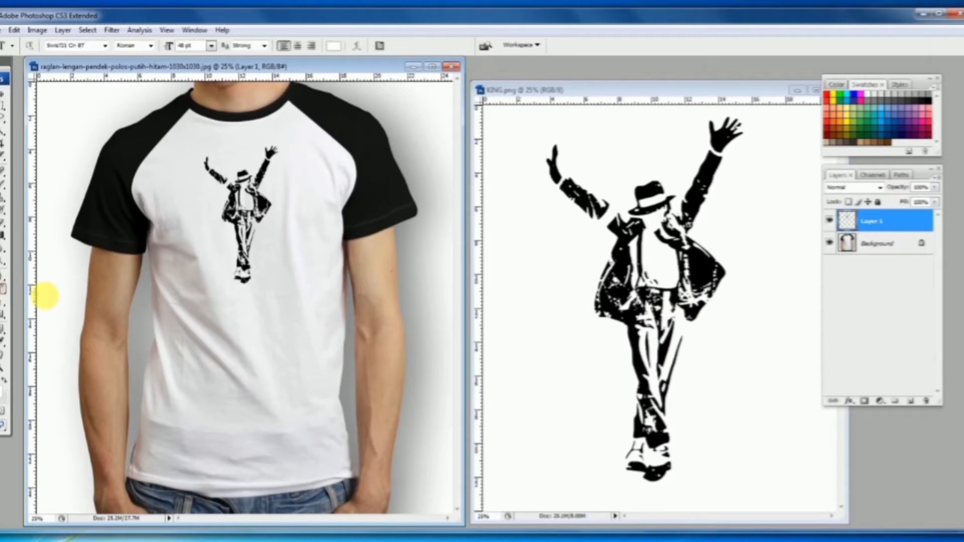
{"action": "left_click", "coordinate": [213, 319]}
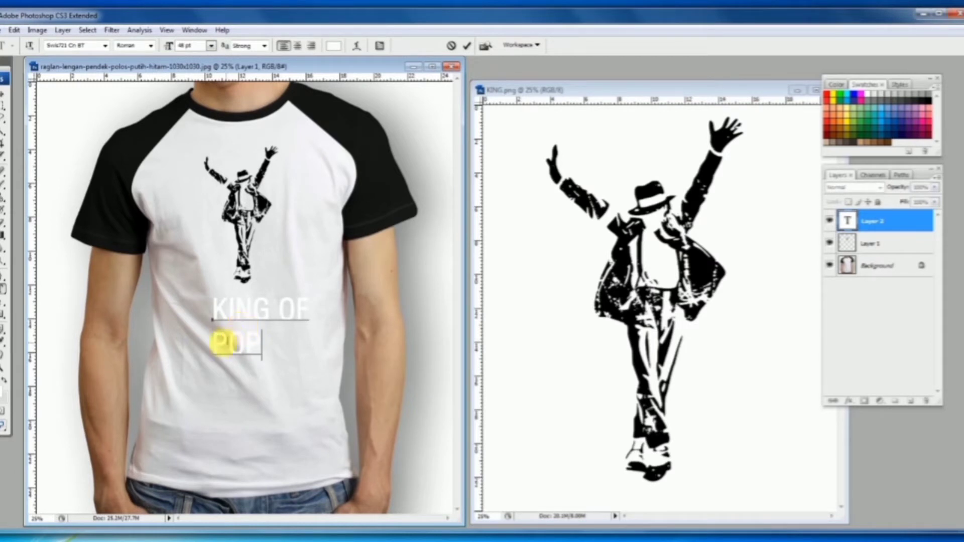
{"action": "left_click_drag", "start_coordinate": [214, 344], "coordinate": [262, 346]}
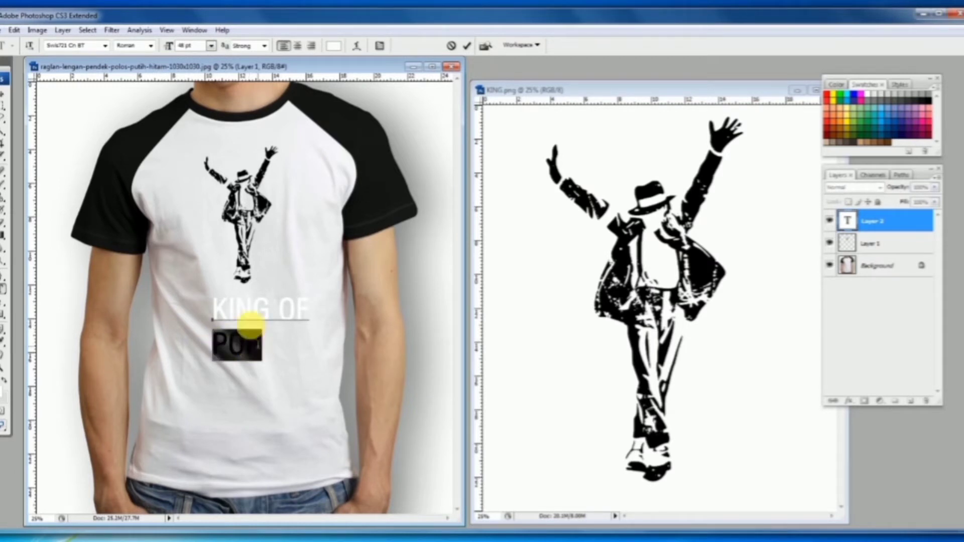
{"action": "left_click", "coordinate": [105, 46]}
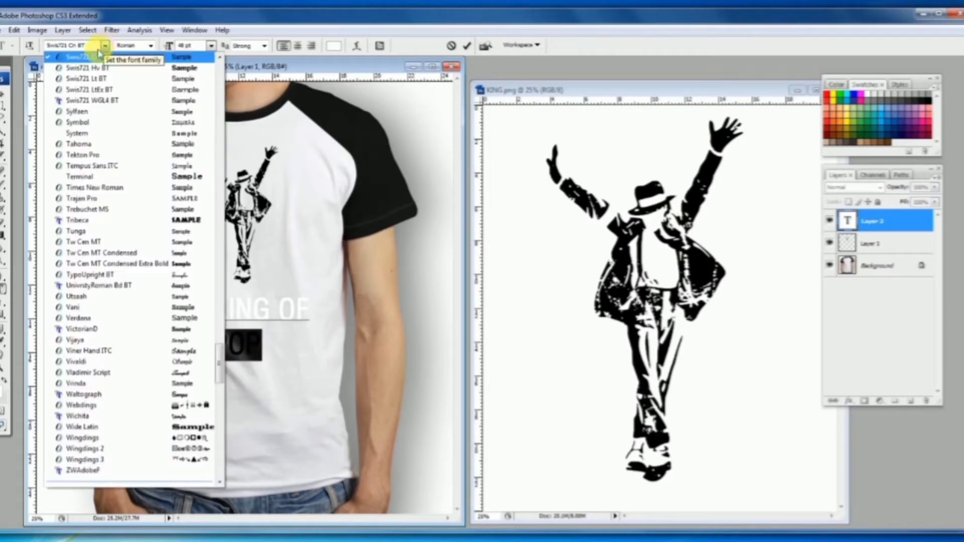
{"action": "left_click", "coordinate": [90, 68]}
{"action": "left_click", "coordinate": [211, 46]}
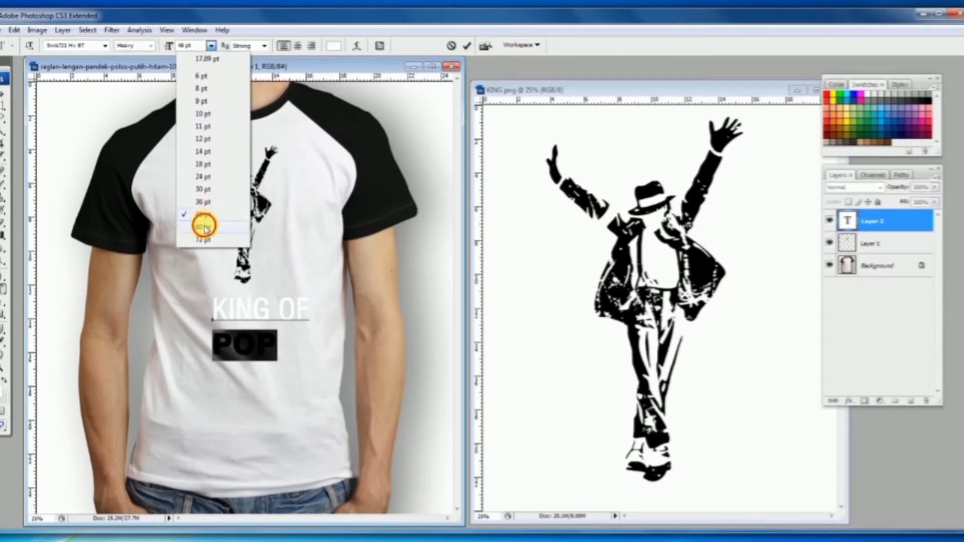
{"action": "left_click", "coordinate": [203, 227]}
{"action": "left_click", "coordinate": [169, 47]}
{"action": "type", "text": "70"}
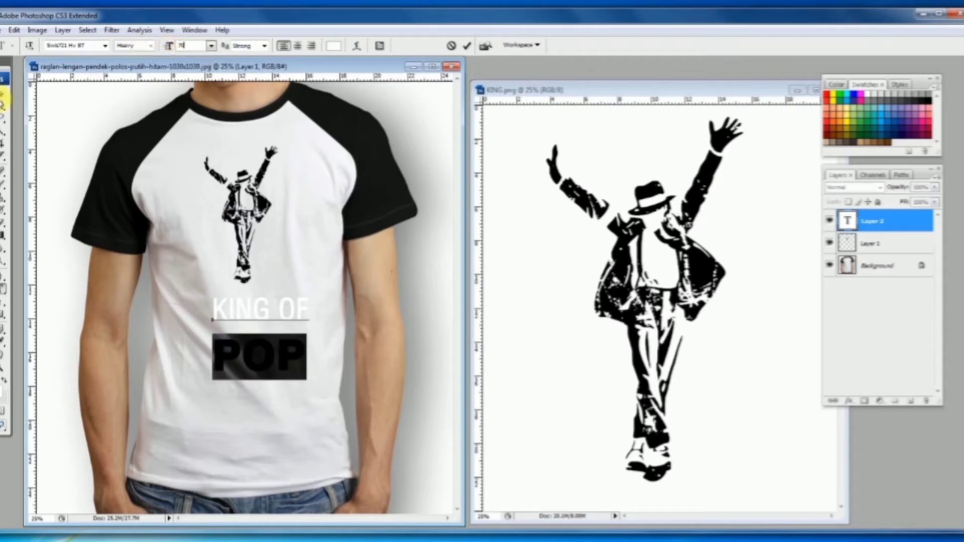
{"action": "left_click", "coordinate": [4, 93]}
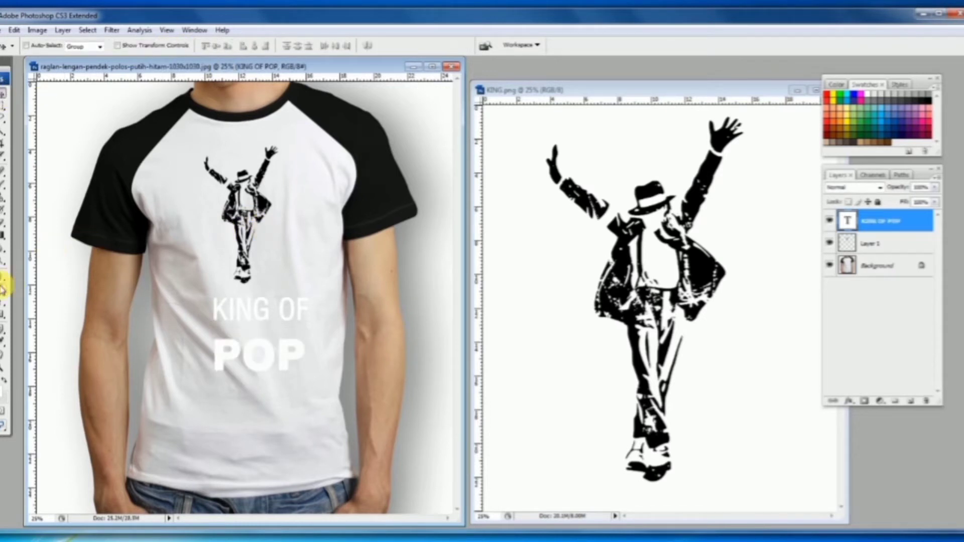
Center-align the two text lines and tighten the leading between "KING OF" and "POP"
{"action": "left_click", "coordinate": [5, 284]}
{"action": "left_click", "coordinate": [298, 46]}
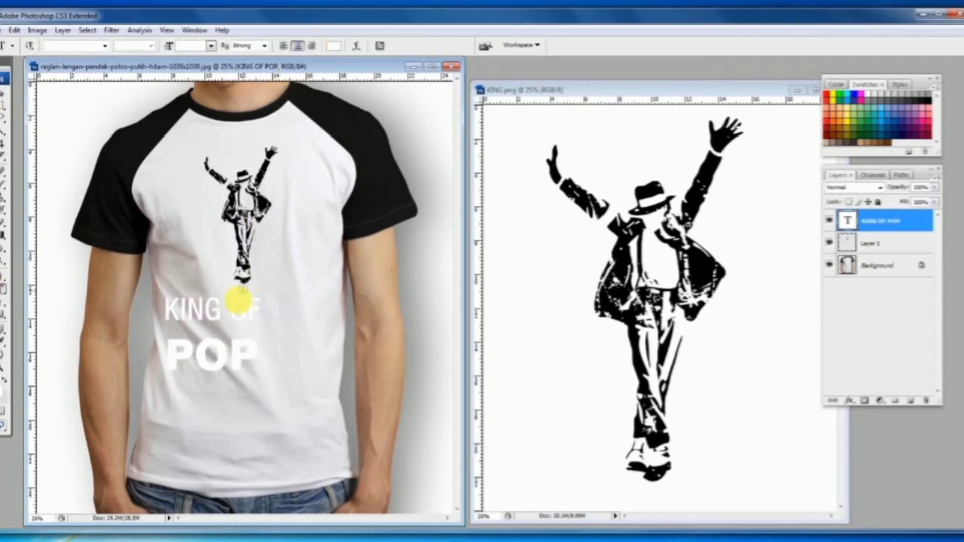
{"action": "left_click_drag", "start_coordinate": [163, 307], "coordinate": [274, 364]}
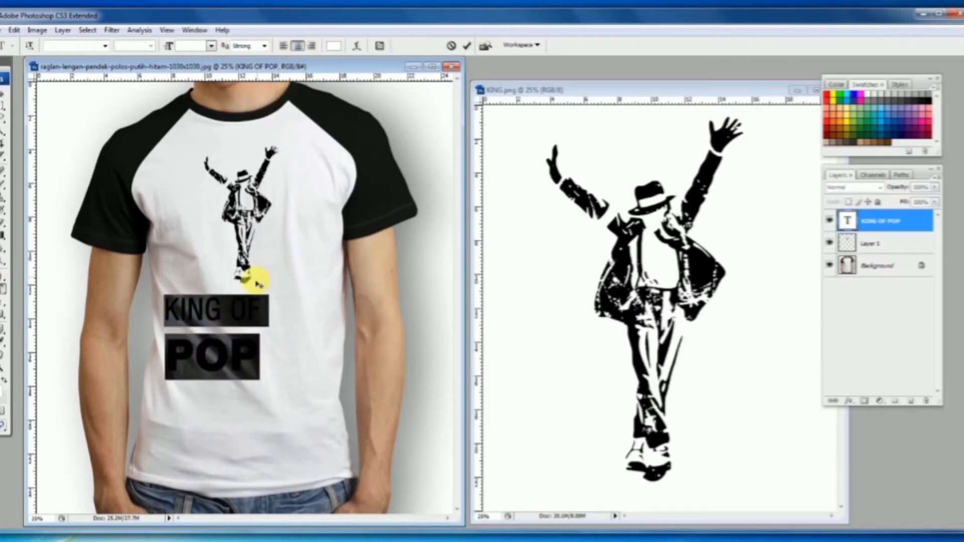
{"action": "left_click", "coordinate": [255, 298]}
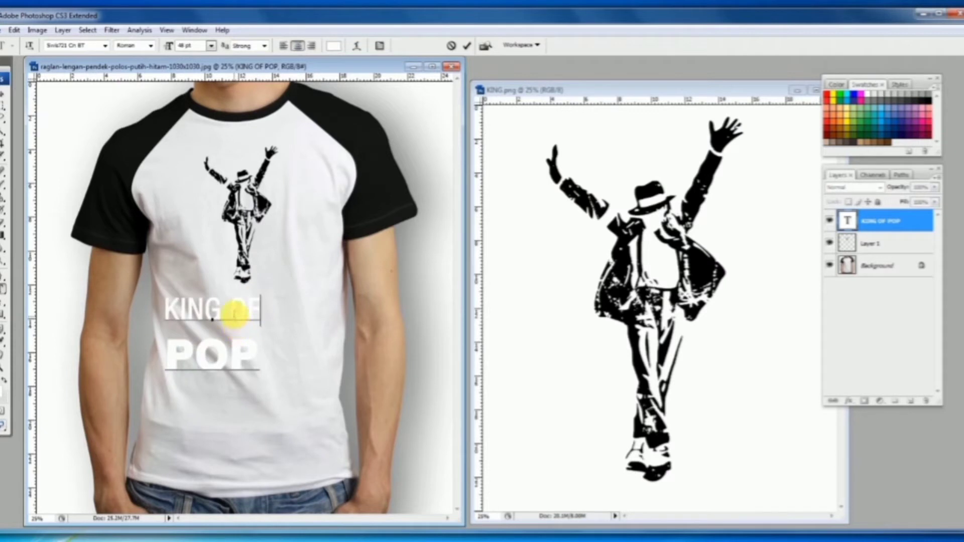
{"action": "left_click_drag", "start_coordinate": [164, 305], "coordinate": [268, 335]}
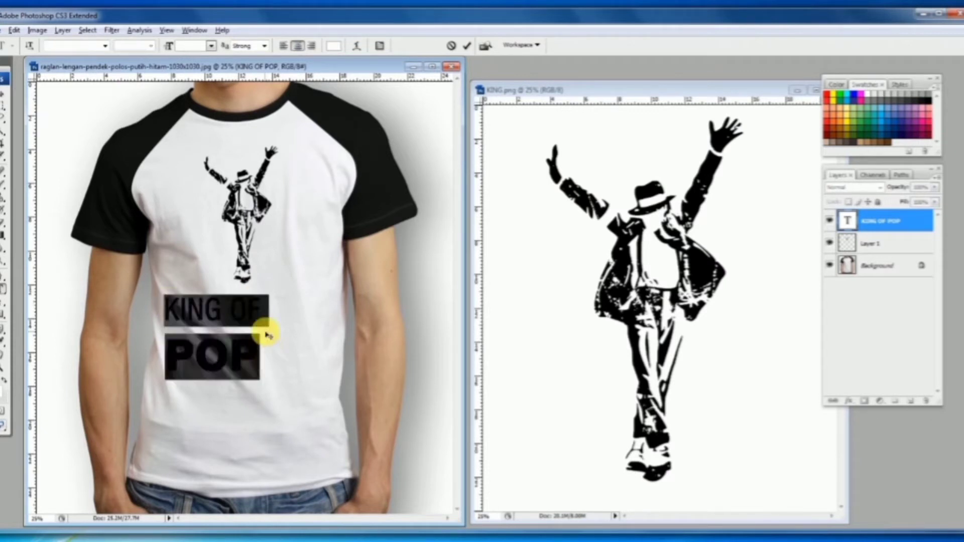
{"action": "key", "text": "alt+Up"}
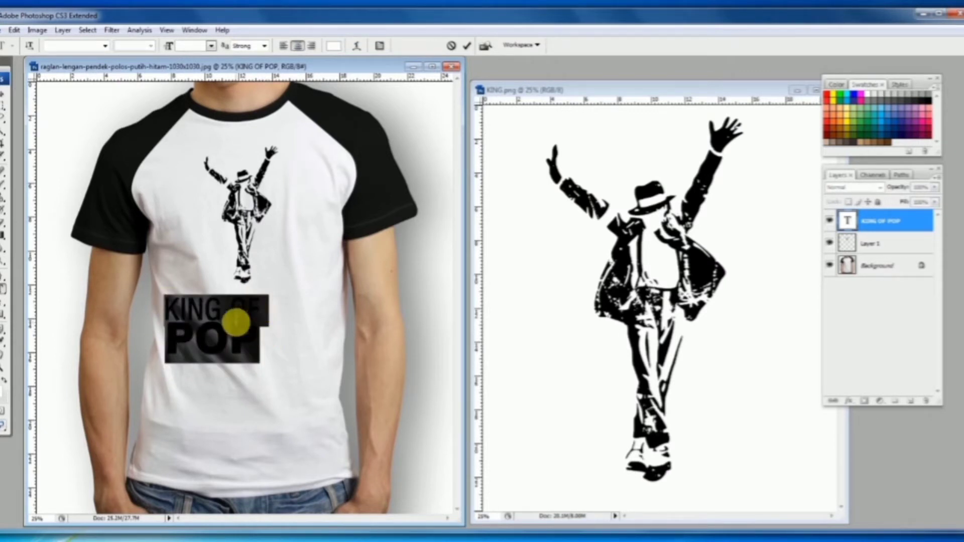
{"action": "key", "text": "alt+Down"}
{"action": "key", "text": "alt+Down"}
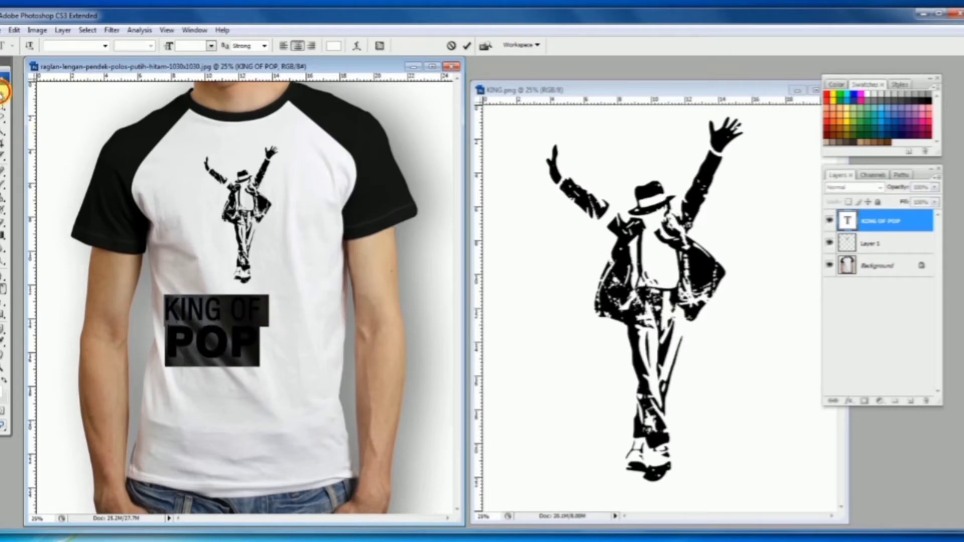
Move the text beneath the figure's feet and recolor it black (000000)
{"action": "left_click", "coordinate": [3, 87]}
{"action": "left_click_drag", "start_coordinate": [252, 336], "coordinate": [263, 323]}
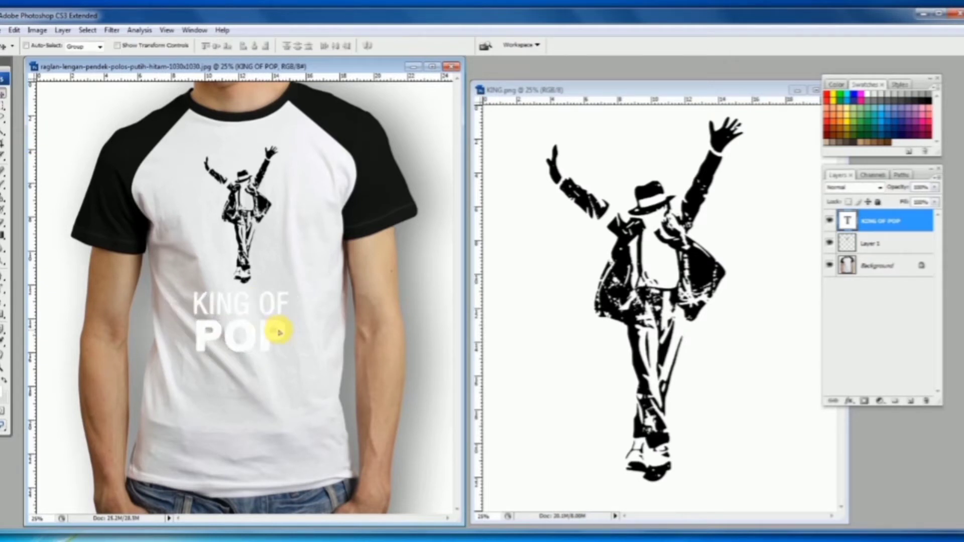
{"action": "left_click", "coordinate": [4, 289]}
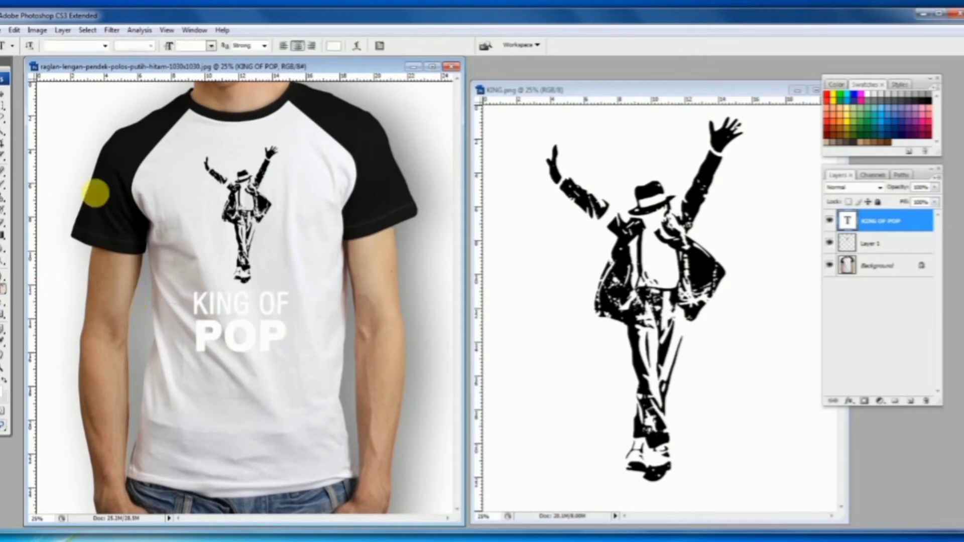
{"action": "left_click", "coordinate": [334, 45]}
{"action": "left_click", "coordinate": [454, 294]}
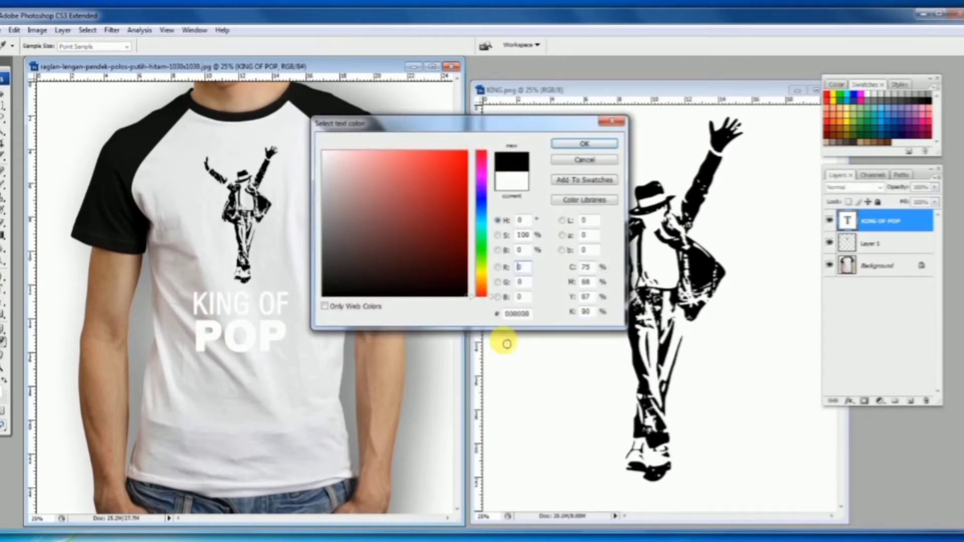
{"action": "left_click", "coordinate": [611, 144]}
Close the KING.png document
{"action": "double_click", "coordinate": [634, 86]}
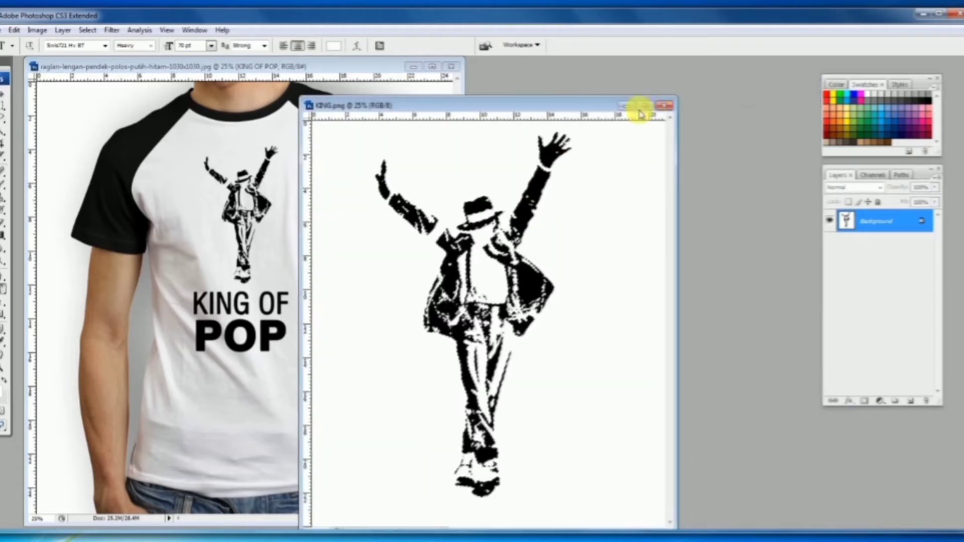
{"action": "left_click", "coordinate": [660, 110]}
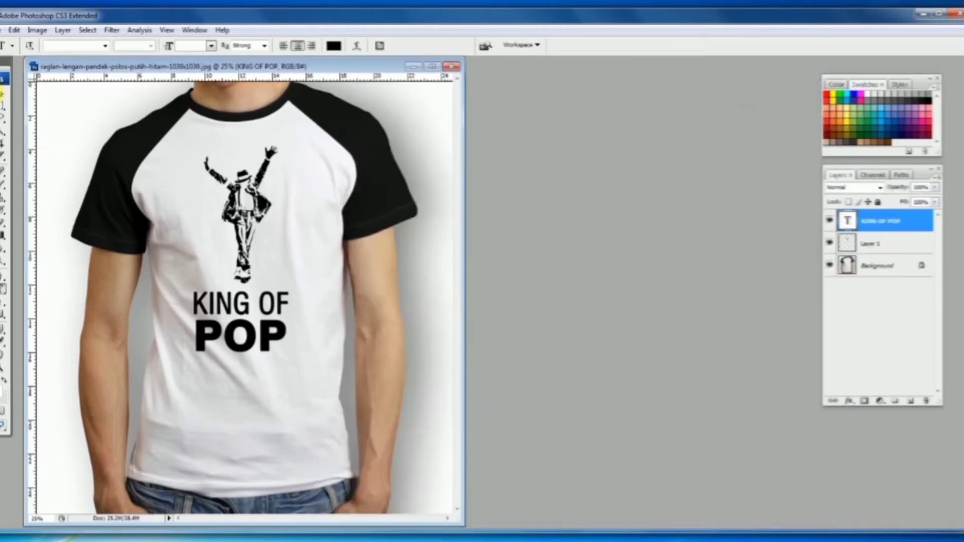
Enlarge the "KING OF POP" text with Free Transform to span most of the shirt's chest width and move it up
{"action": "left_click", "coordinate": [4, 93]}
{"action": "left_click_drag", "start_coordinate": [239, 322], "coordinate": [230, 313]}
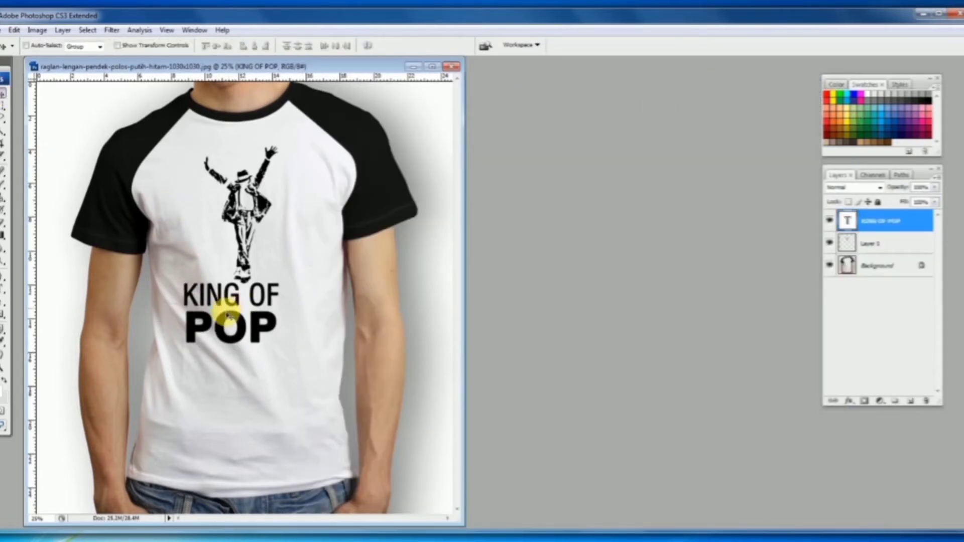
{"action": "key", "text": "ctrl+t"}
{"action": "left_click_drag", "start_coordinate": [279, 353], "coordinate": [321, 383]}
{"action": "key", "text": "Return"}
{"action": "left_click_drag", "start_coordinate": [275, 348], "coordinate": [268, 314]}
Shrink the figure with Free Transform and position it centered above the text, just below the collar
{"action": "left_click_drag", "start_coordinate": [264, 199], "coordinate": [272, 187]}
{"action": "key", "text": "ctrl+t"}
{"action": "left_click_drag", "start_coordinate": [296, 271], "coordinate": [281, 232]}
{"action": "key", "text": "Return"}
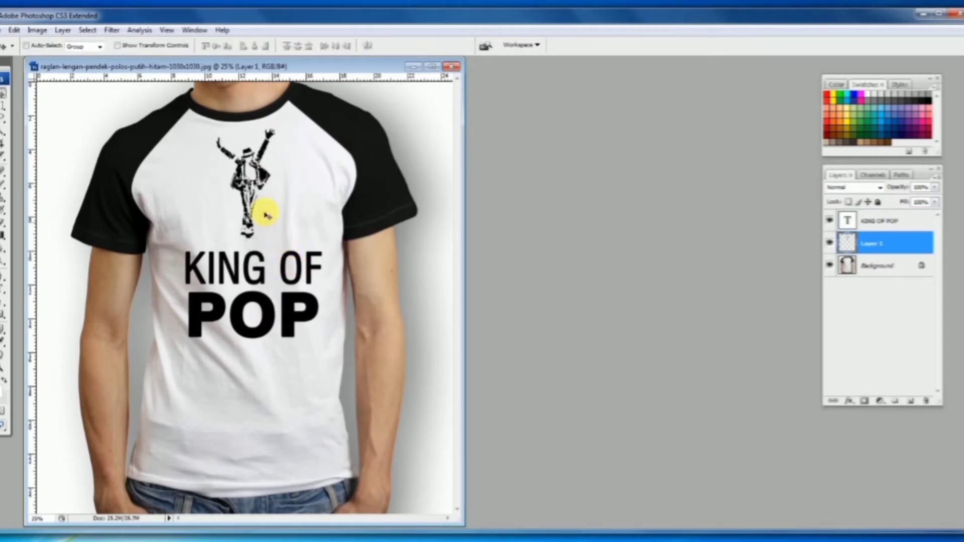
Rasterize the KING OF POP text layer
{"action": "left_click", "coordinate": [247, 273], "text": "ctrl"}
{"action": "right_click", "coordinate": [887, 225]}
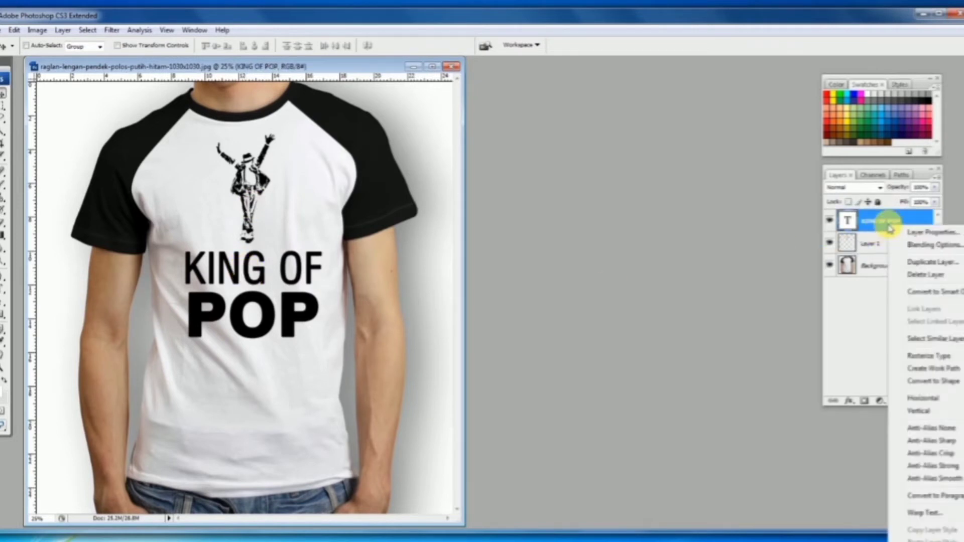
{"action": "left_click", "coordinate": [871, 315]}
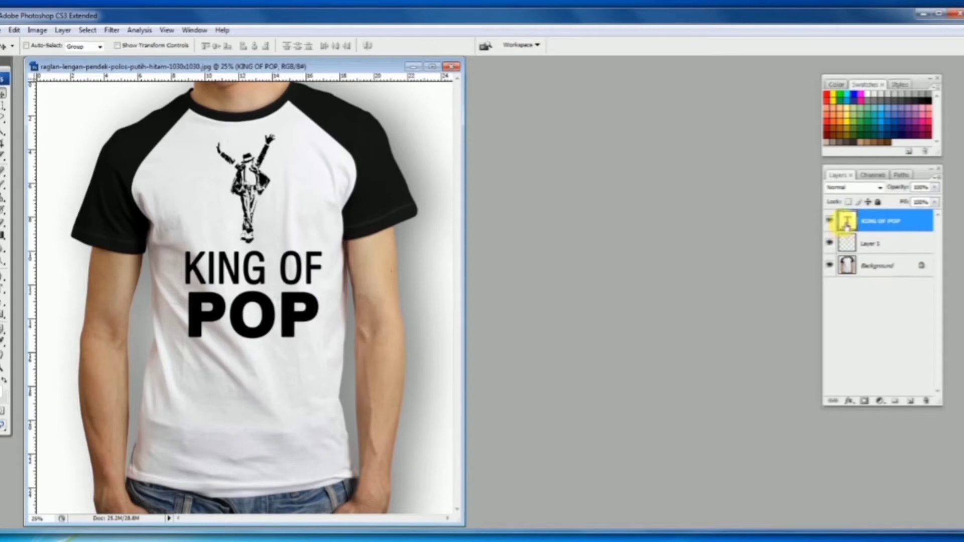
{"action": "right_click", "coordinate": [907, 226]}
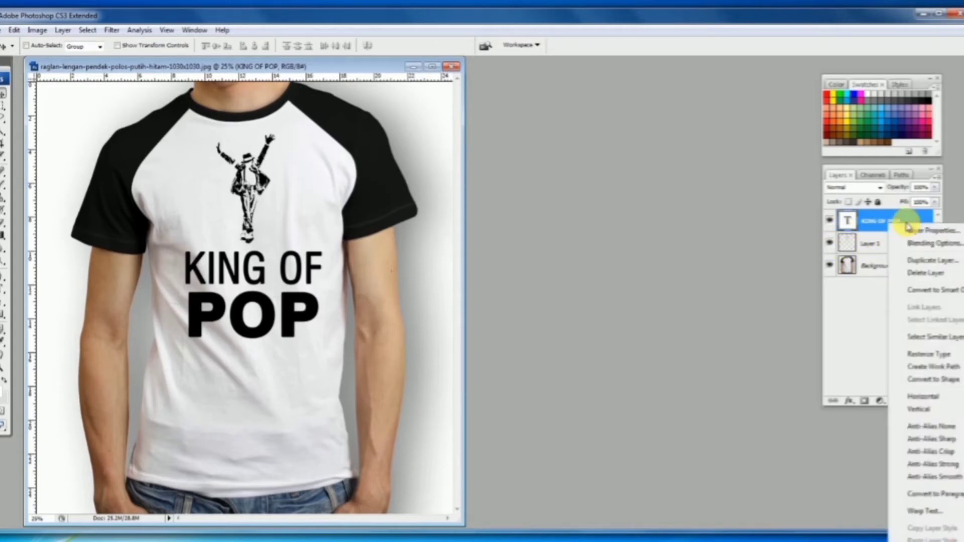
{"action": "left_click", "coordinate": [917, 355]}
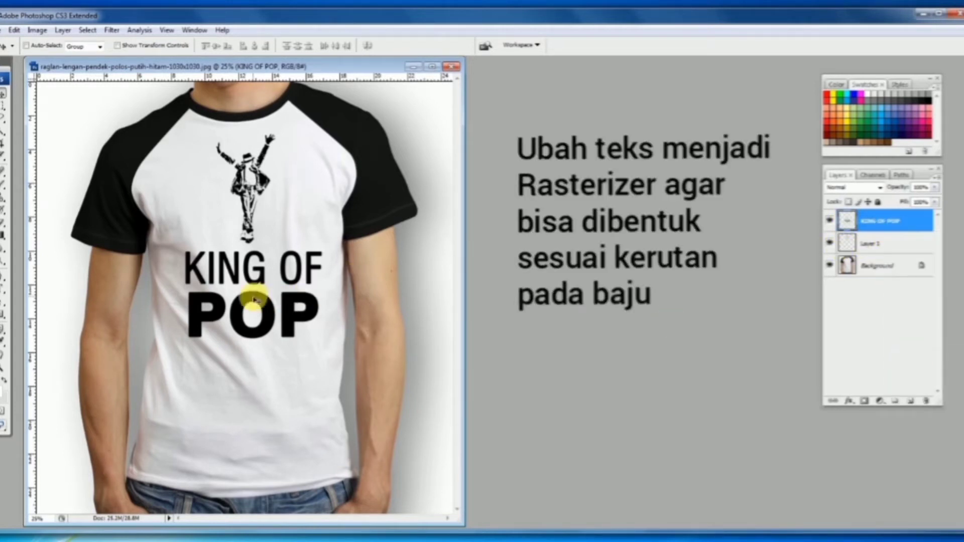
Warp the KING OF POP lettering slightly to follow the shirt's wrinkles, and nudge it up toward the figure
{"action": "left_click", "coordinate": [14, 30]}
{"action": "mouse_move", "coordinate": [59, 233]}
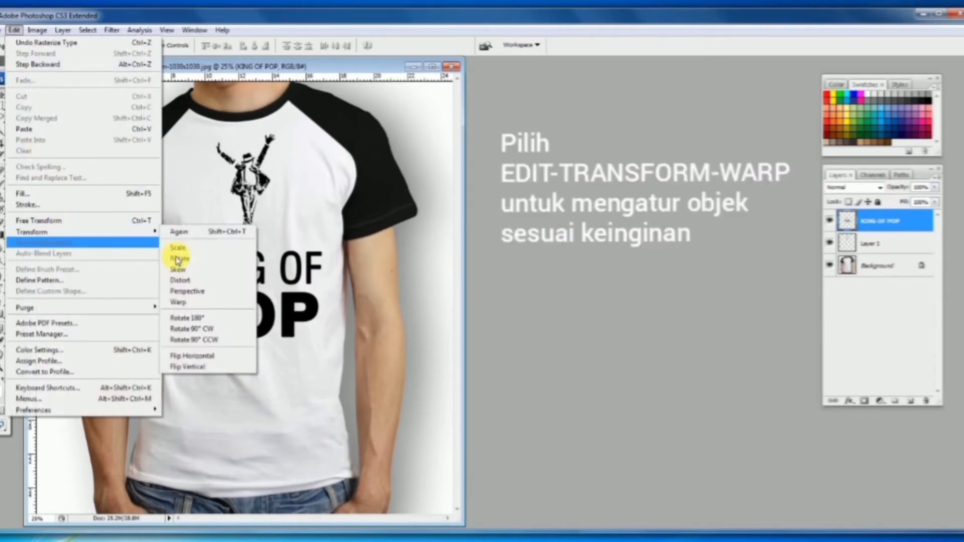
{"action": "left_click", "coordinate": [190, 312]}
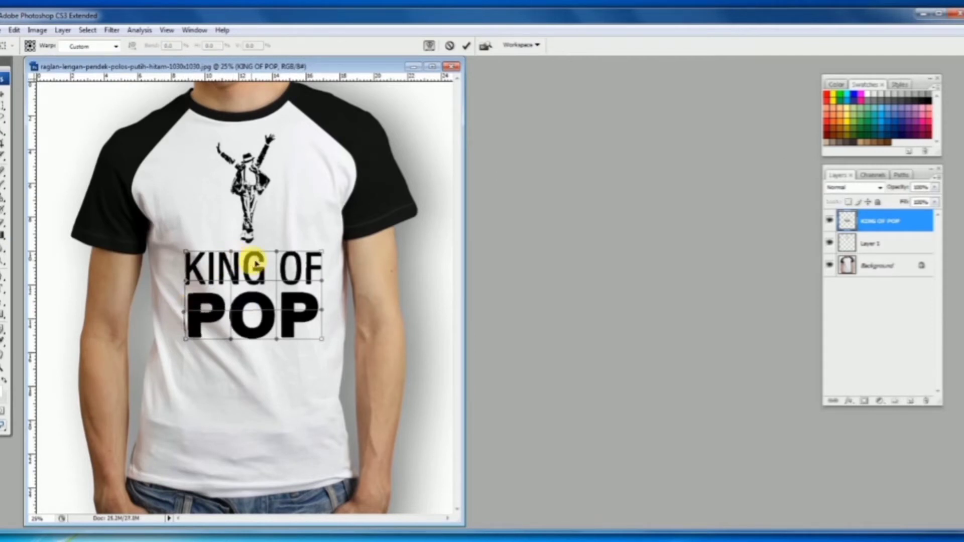
{"action": "left_click_drag", "start_coordinate": [256, 263], "coordinate": [256, 266]}
{"action": "left_click_drag", "start_coordinate": [314, 273], "coordinate": [310, 270]}
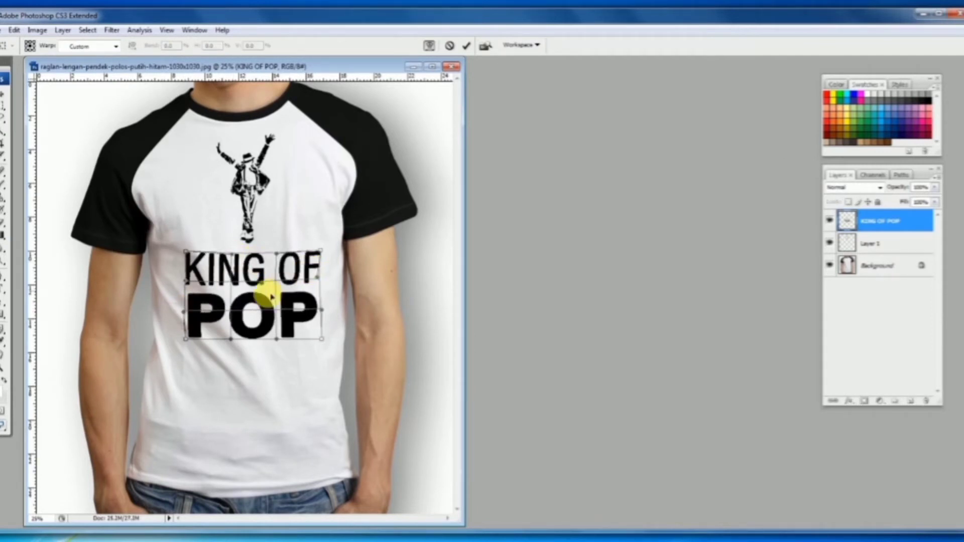
{"action": "left_click_drag", "start_coordinate": [270, 295], "coordinate": [289, 301]}
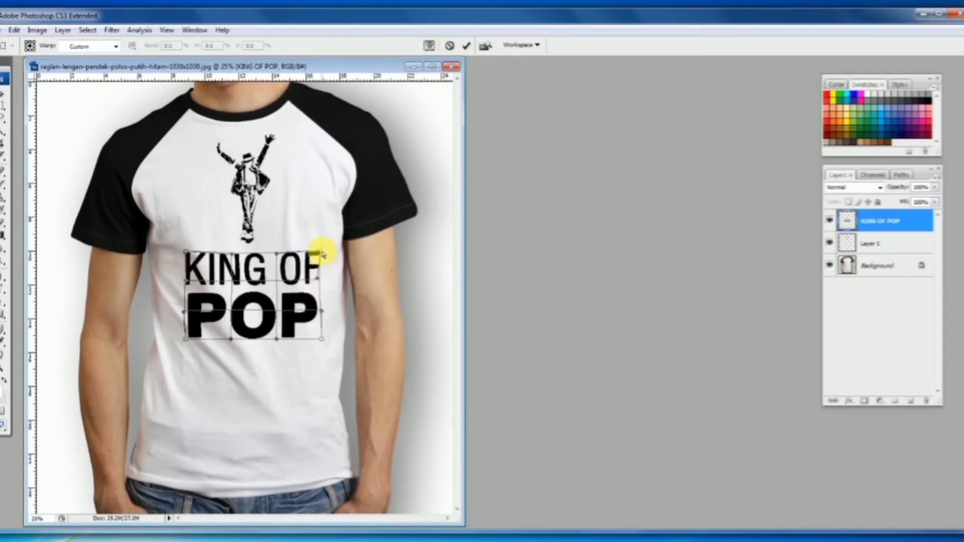
{"action": "left_click_drag", "start_coordinate": [321, 280], "coordinate": [322, 276]}
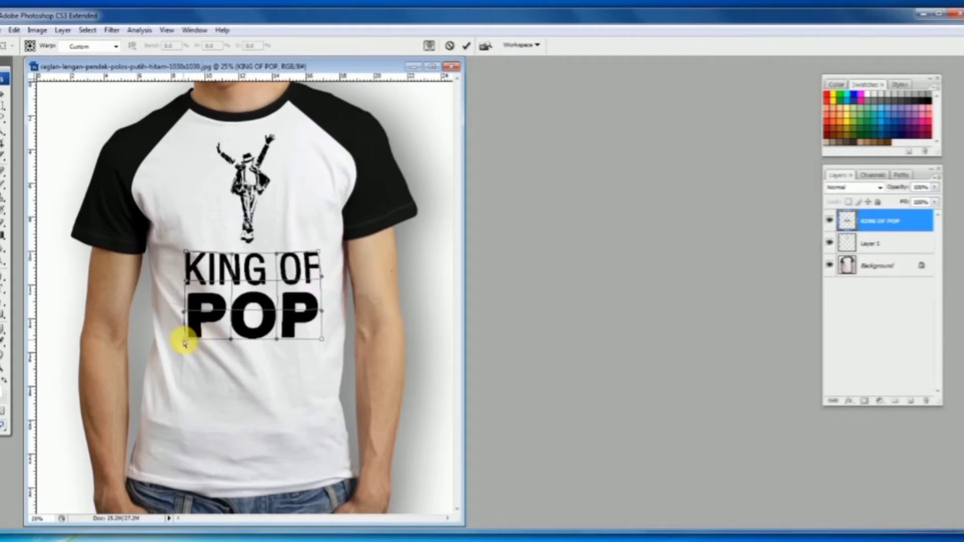
{"action": "left_click_drag", "start_coordinate": [185, 339], "coordinate": [183, 258]}
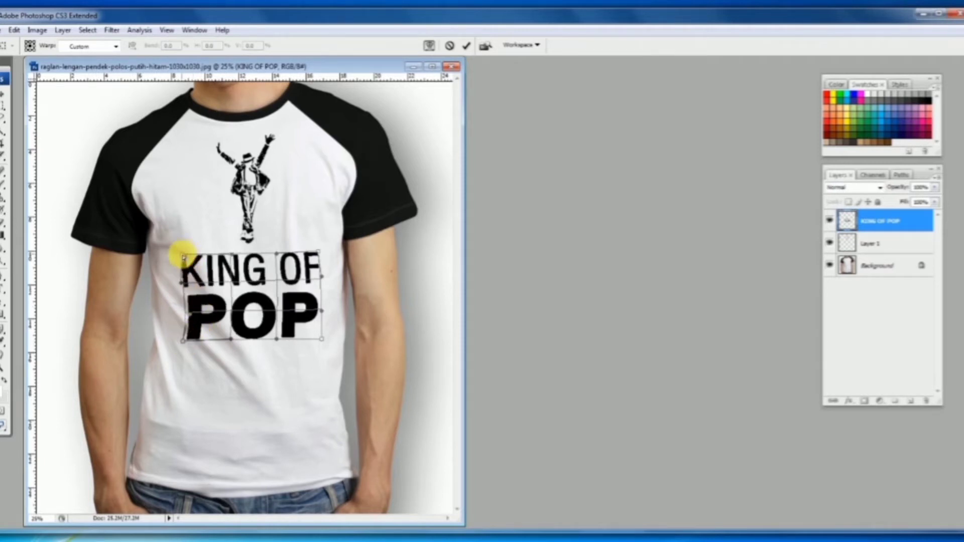
{"action": "left_click_drag", "start_coordinate": [185, 341], "coordinate": [187, 341]}
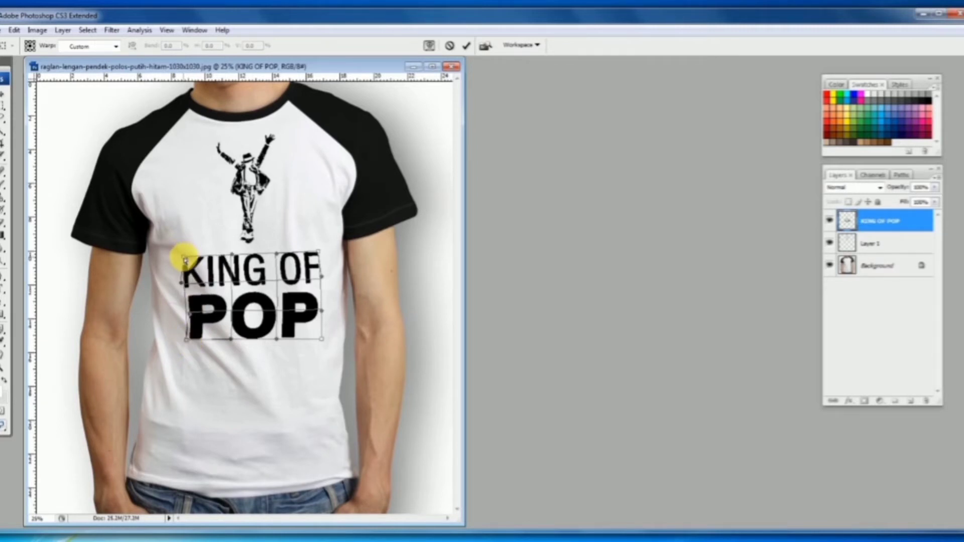
{"action": "left_click_drag", "start_coordinate": [301, 270], "coordinate": [302, 272]}
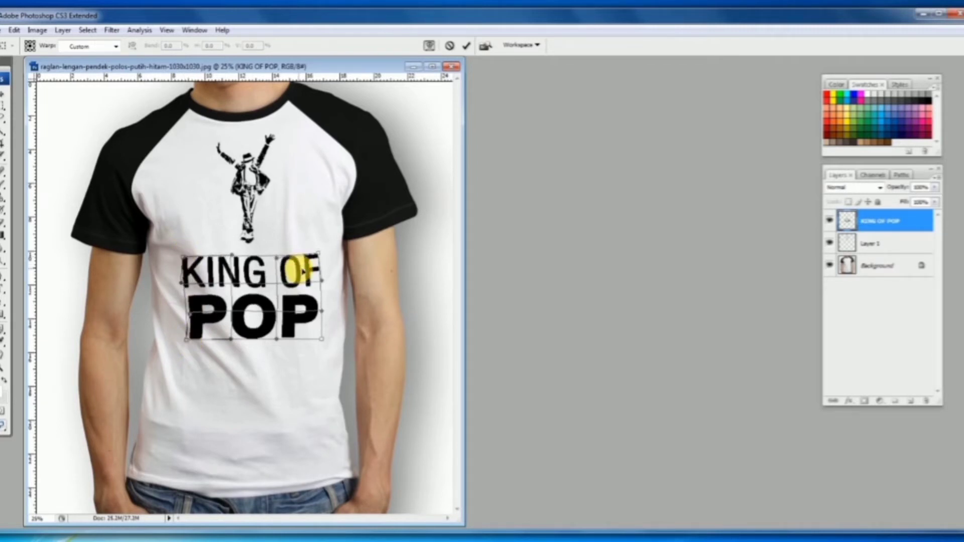
{"action": "key", "text": "Return"}
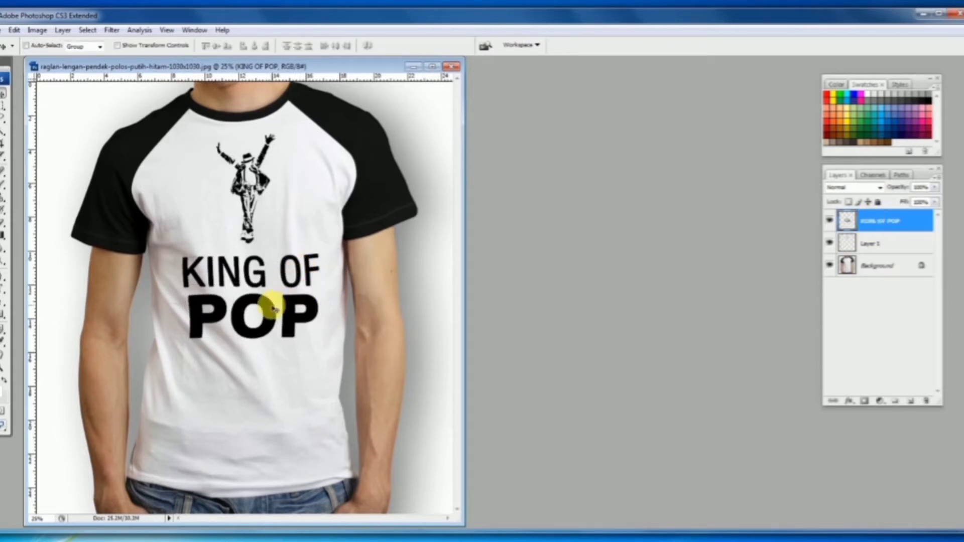
{"action": "left_click_drag", "start_coordinate": [274, 309], "coordinate": [276, 305]}
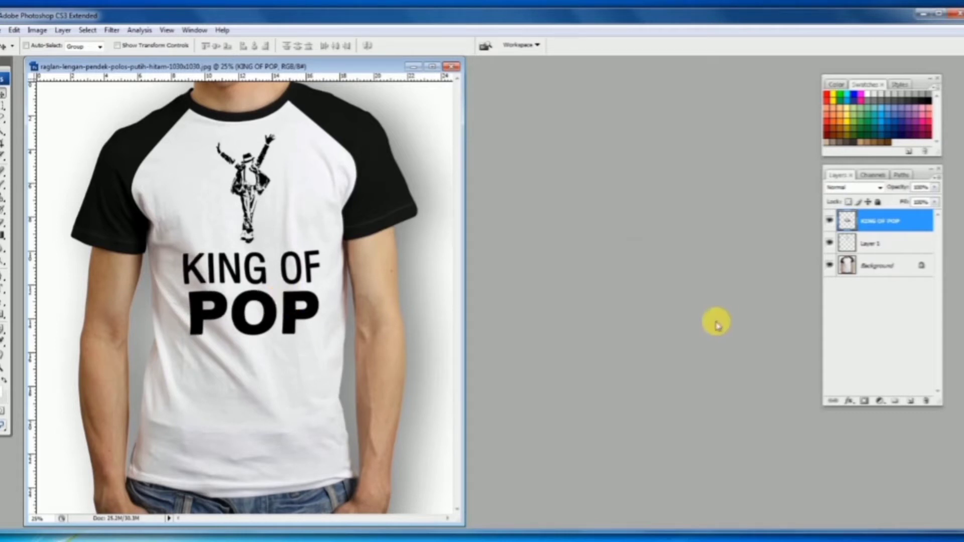
Merge the figure layer and the KING OF POP text layer into a single layer above the shirt background
{"action": "left_click", "coordinate": [881, 246], "text": "shift"}
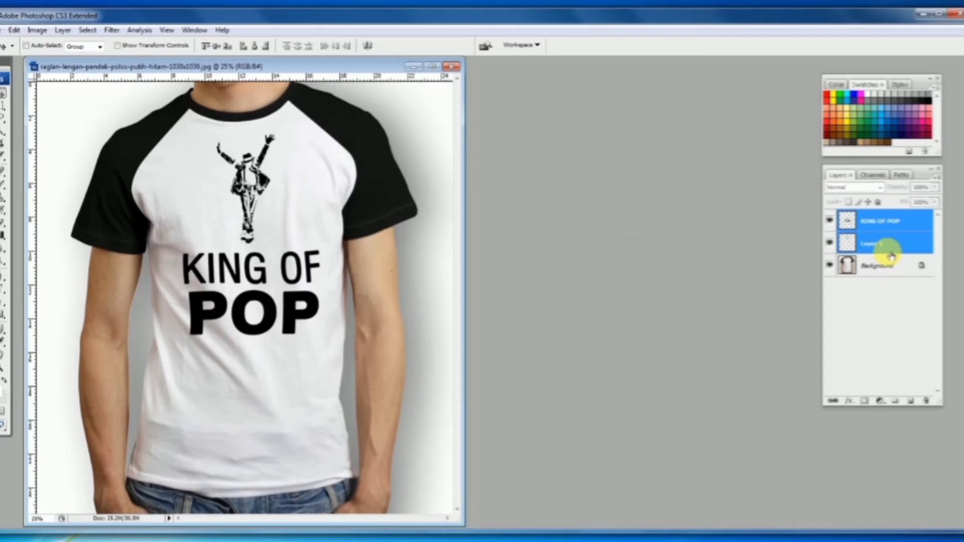
{"action": "left_click", "coordinate": [935, 181]}
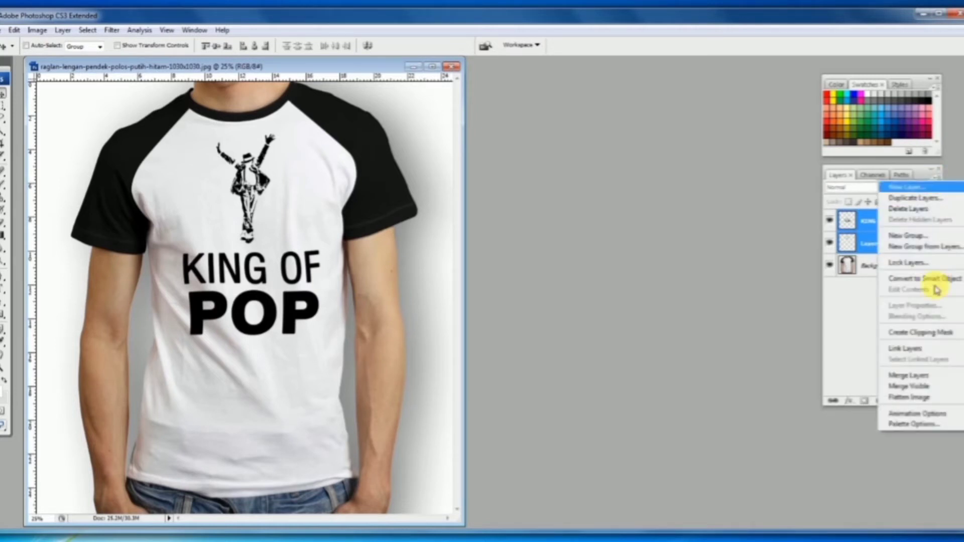
{"action": "left_click", "coordinate": [906, 375]}
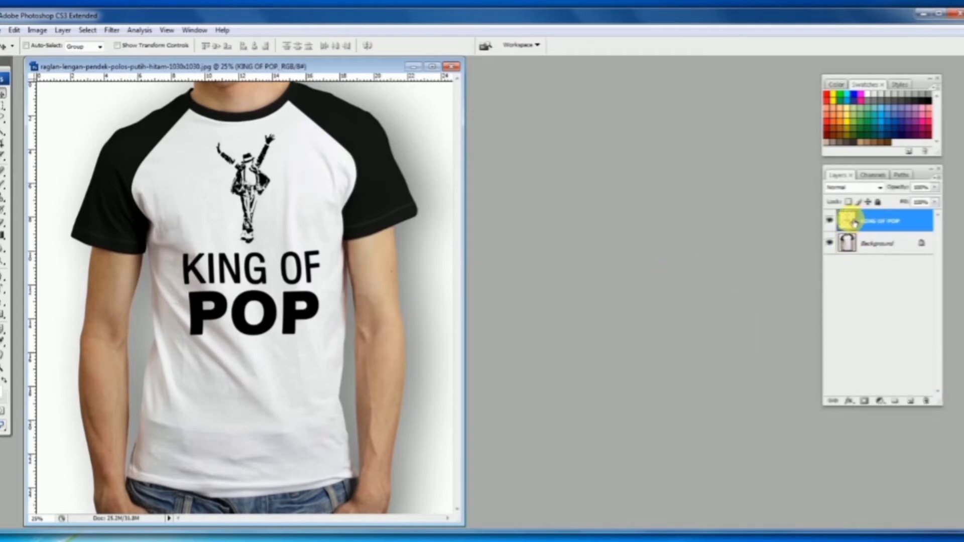
{"action": "key", "text": "ctrl+minus"}
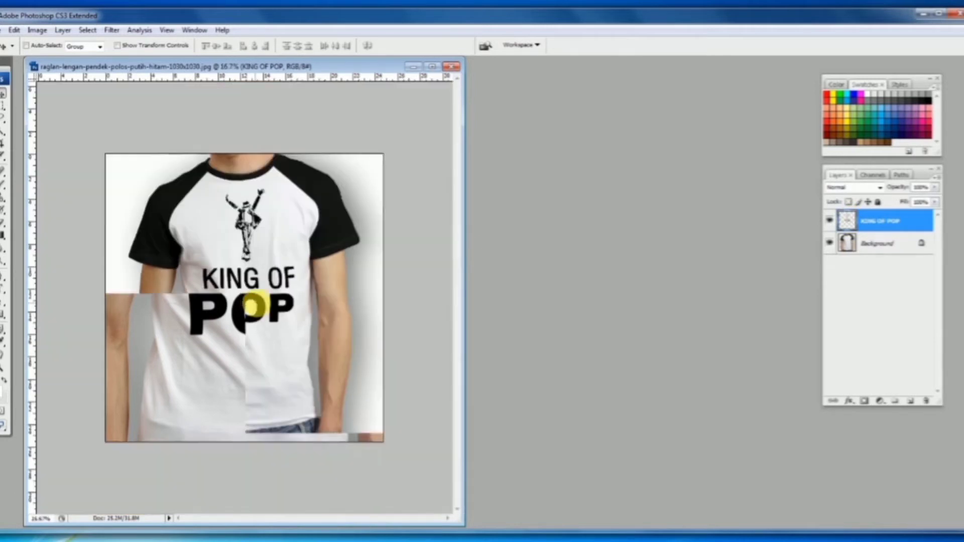
{"action": "left_click", "coordinate": [263, 244]}
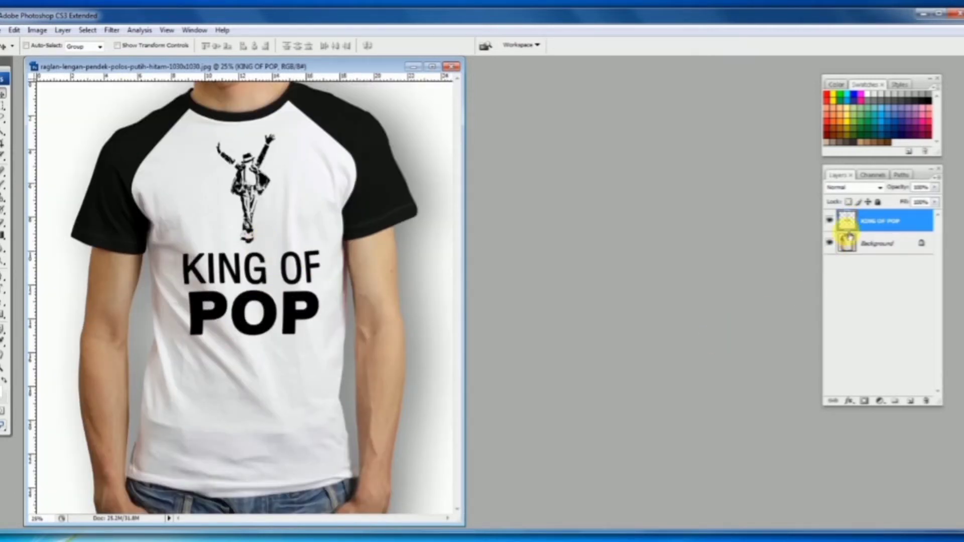
Apply a red Color Overlay layer style to the merged KING OF POP layer
{"action": "double_click", "coordinate": [848, 223]}
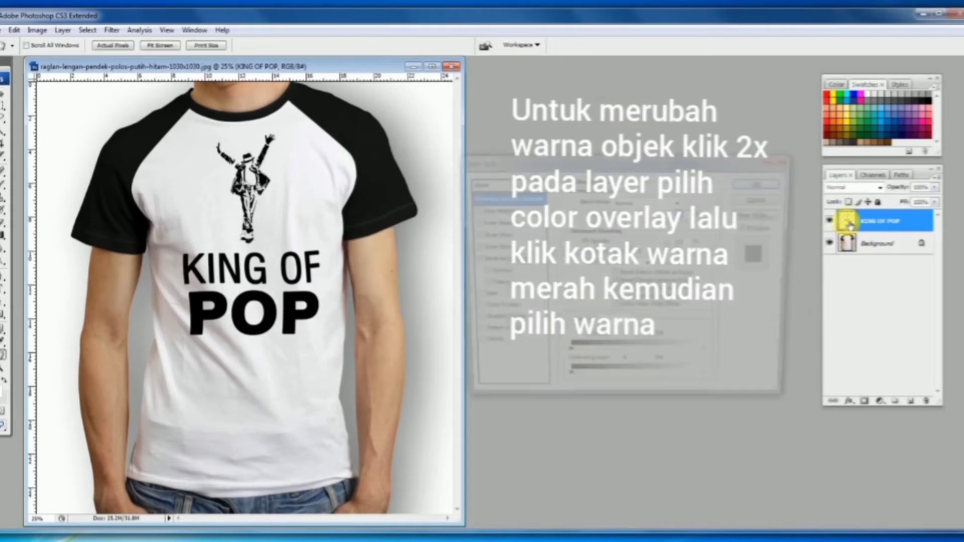
{"action": "left_click", "coordinate": [499, 313]}
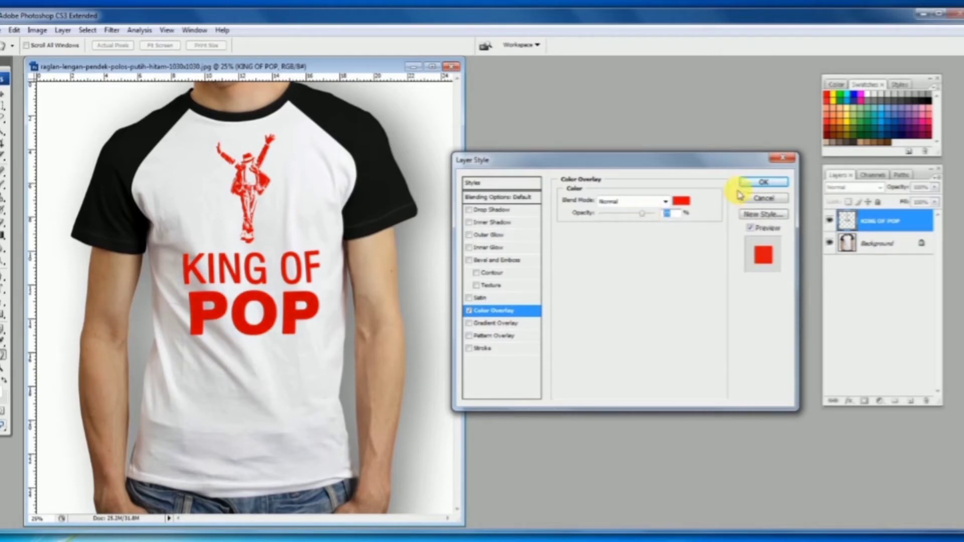
{"action": "left_click", "coordinate": [762, 182]}
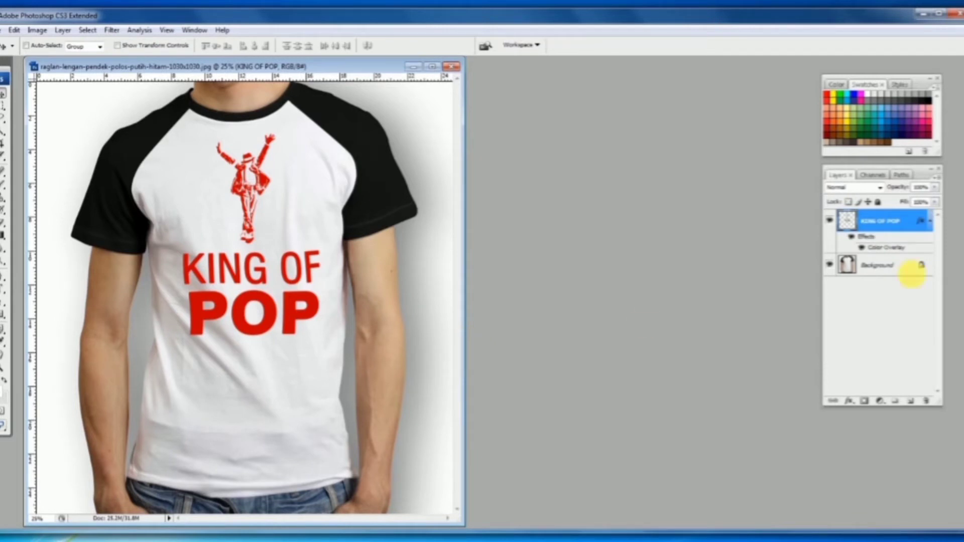
Set the KING OF POP layer's blend mode to Multiply and lower its opacity to 79%
{"action": "left_click", "coordinate": [853, 187]}
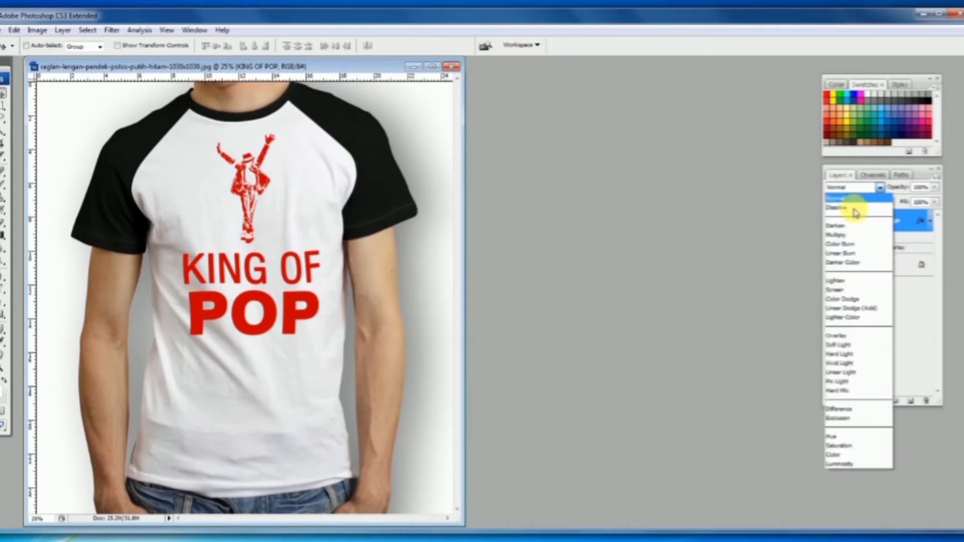
{"action": "left_click", "coordinate": [846, 235]}
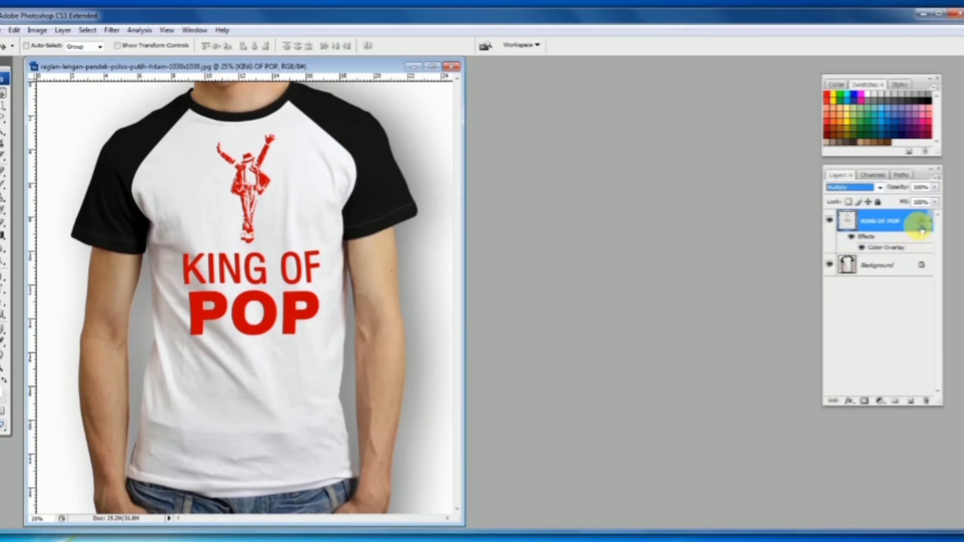
{"action": "left_click", "coordinate": [936, 188]}
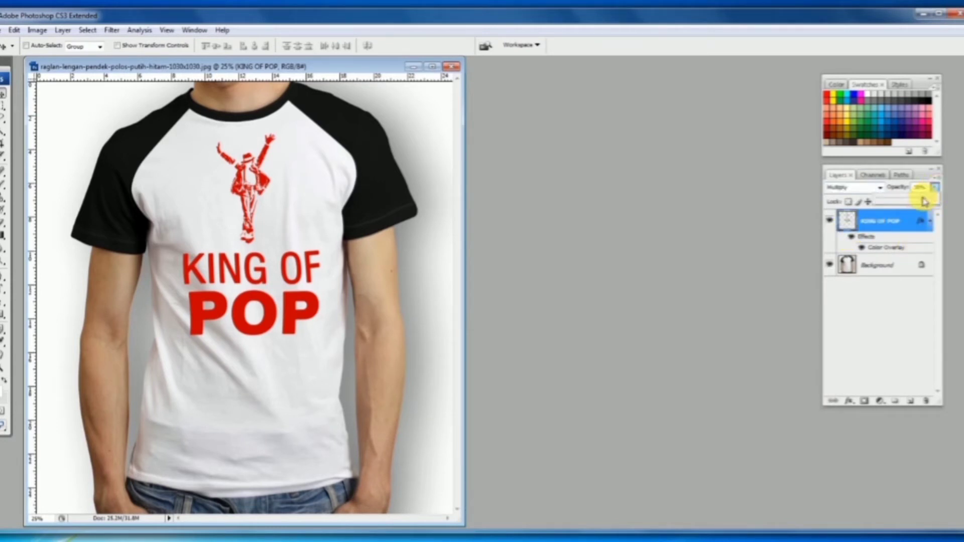
{"action": "left_click_drag", "start_coordinate": [916, 202], "coordinate": [923, 202]}
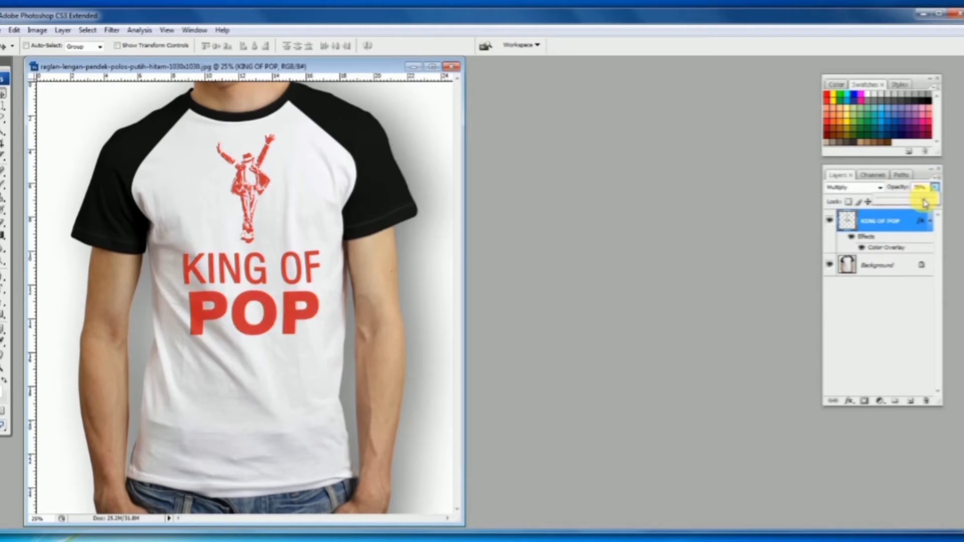
{"action": "left_click", "coordinate": [852, 318]}
{"action": "left_click", "coordinate": [896, 221]}
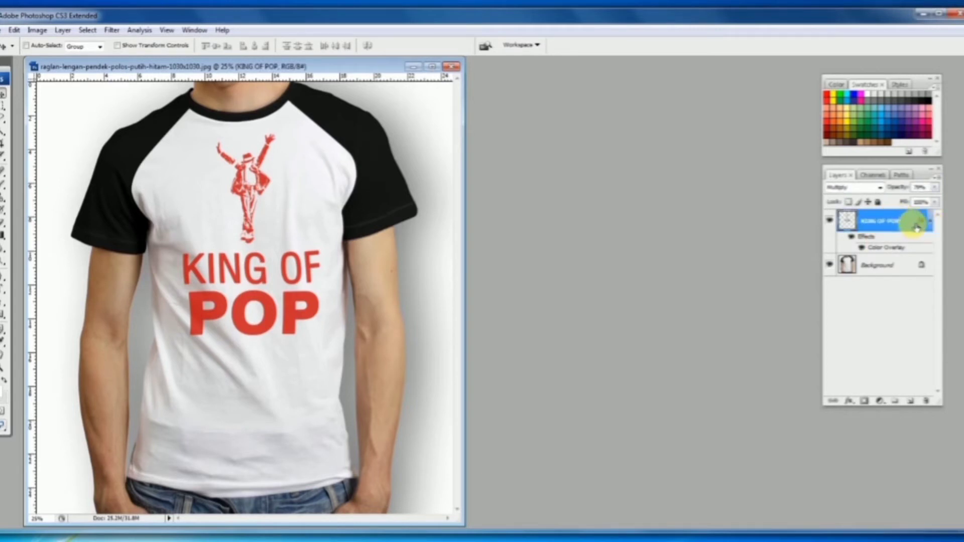
Merge the visible layers, then undo the merge to get the separate KING OF POP layer back
{"action": "right_click", "coordinate": [912, 225]}
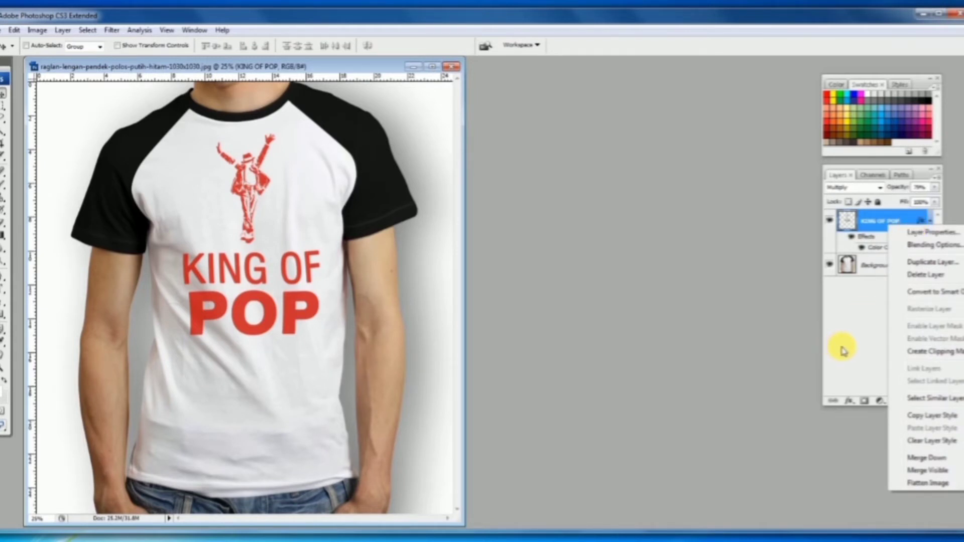
{"action": "left_click", "coordinate": [924, 469]}
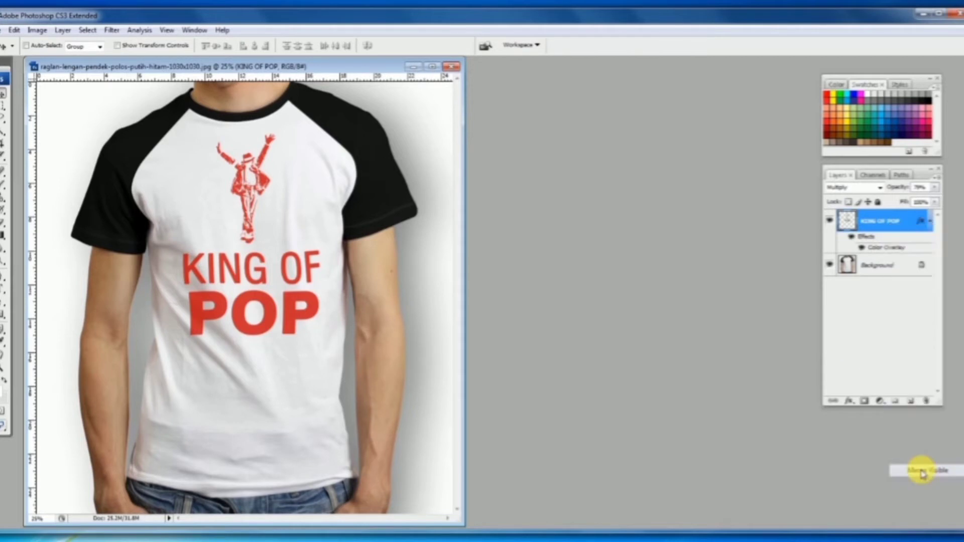
{"action": "left_click", "coordinate": [297, 277], "text": "alt"}
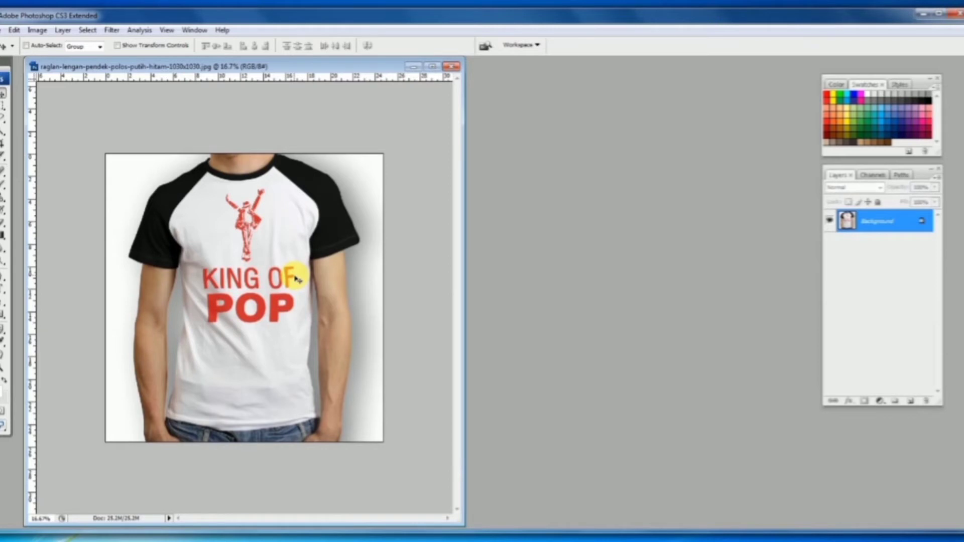
{"action": "key", "text": "ctrl+z"}
{"action": "left_click", "coordinate": [258, 265]}
{"action": "left_click", "coordinate": [831, 221]}
{"action": "left_click", "coordinate": [831, 222]}
{"action": "left_click", "coordinate": [830, 221]}
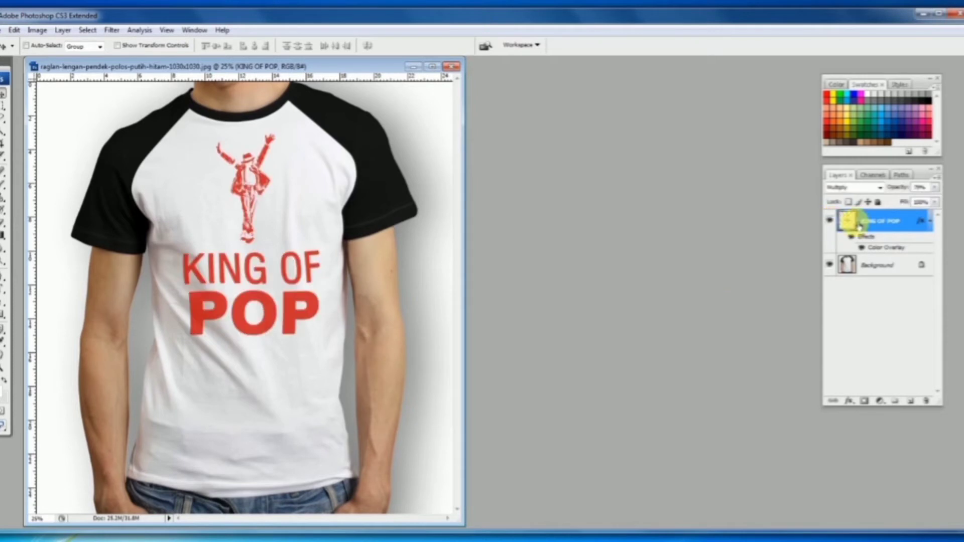
Shift the print slightly down, then undo the move together with the blending changes and the red overlay
{"action": "left_click_drag", "start_coordinate": [310, 264], "coordinate": [313, 270]}
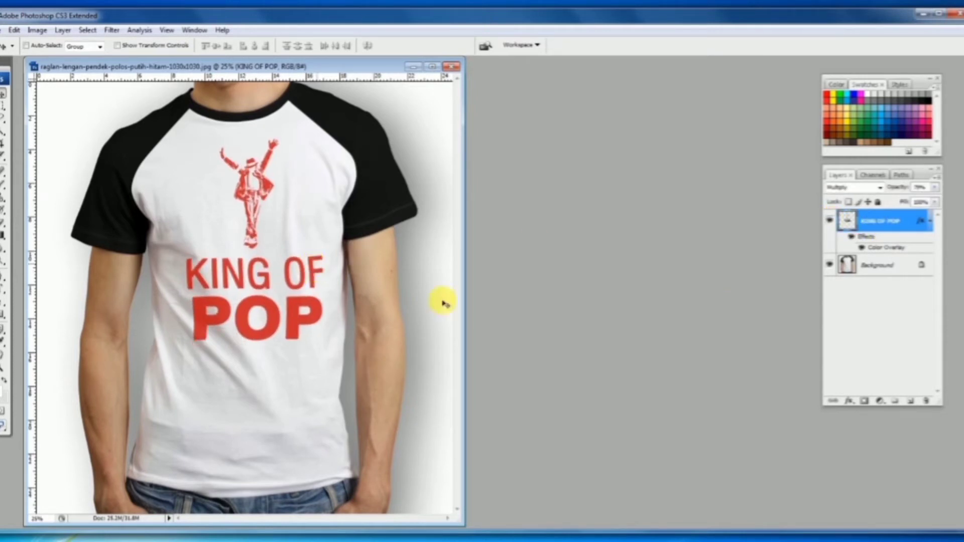
{"action": "key", "text": "ctrl+alt+z"}
{"action": "key", "text": "ctrl+alt+z"}
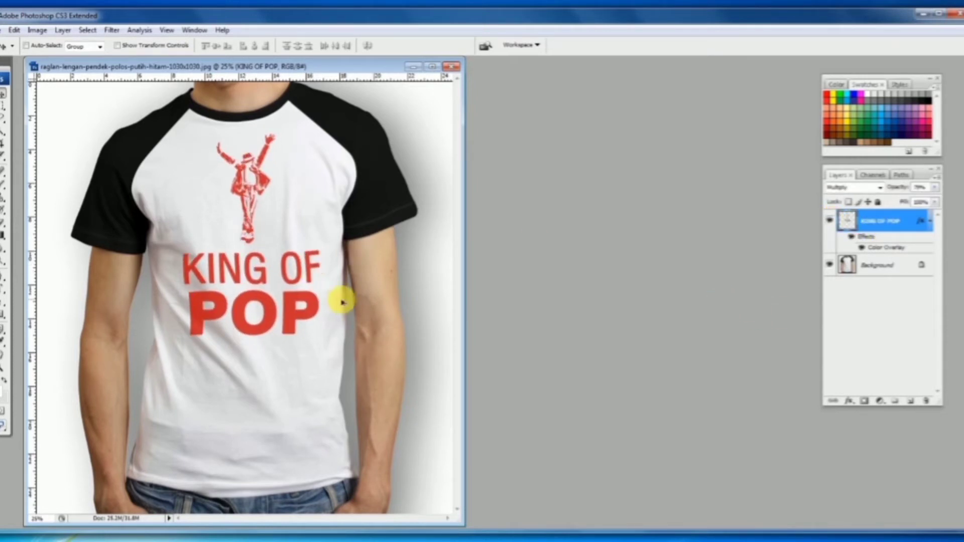
{"action": "key", "text": "ctrl+alt+z"}
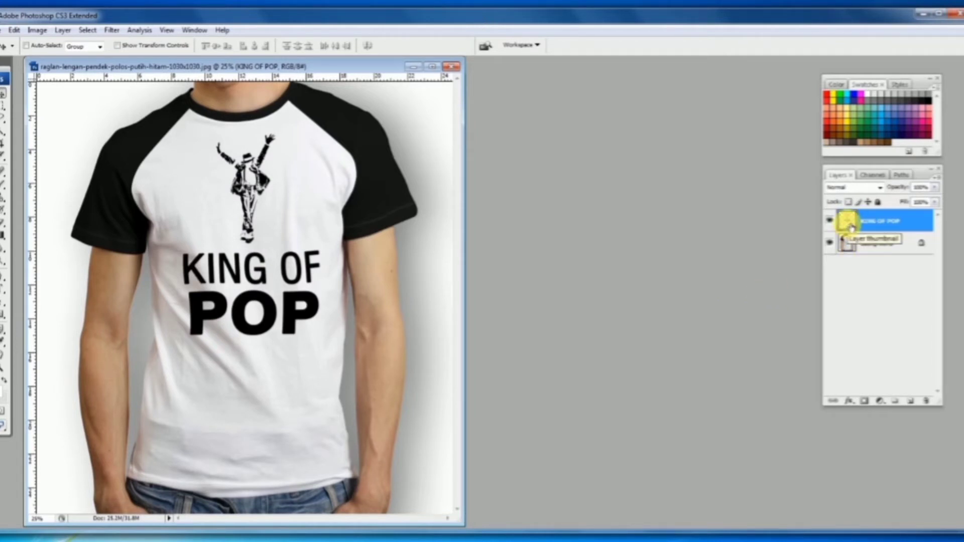
Turn the black print white with Curves by raising the black point's output to 255
{"action": "key", "text": "ctrl+m"}
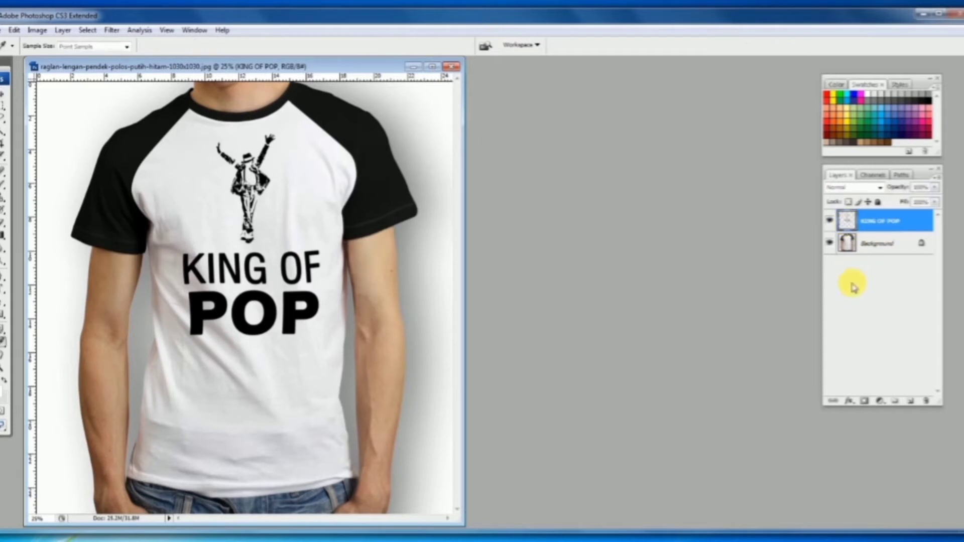
{"action": "left_click_drag", "start_coordinate": [579, 420], "coordinate": [577, 252]}
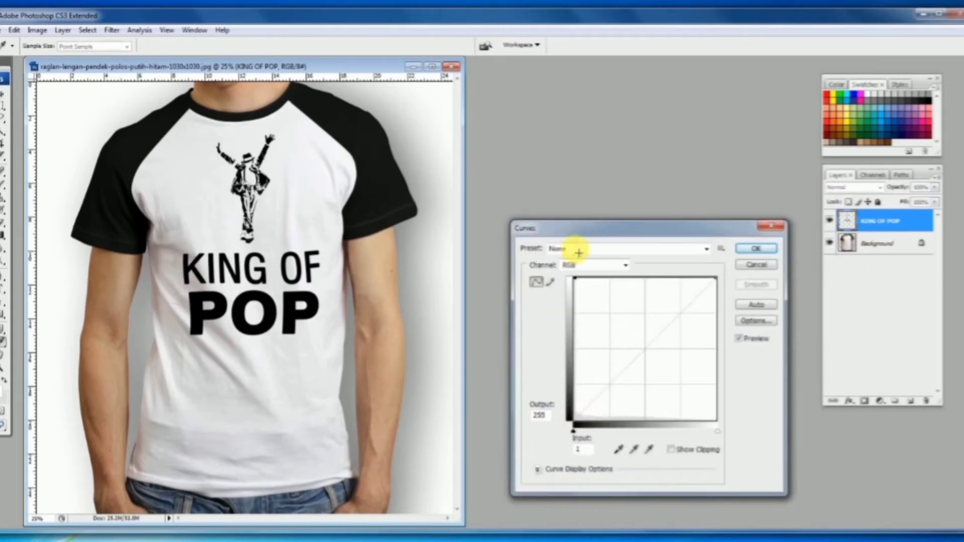
{"action": "left_click", "coordinate": [756, 250]}
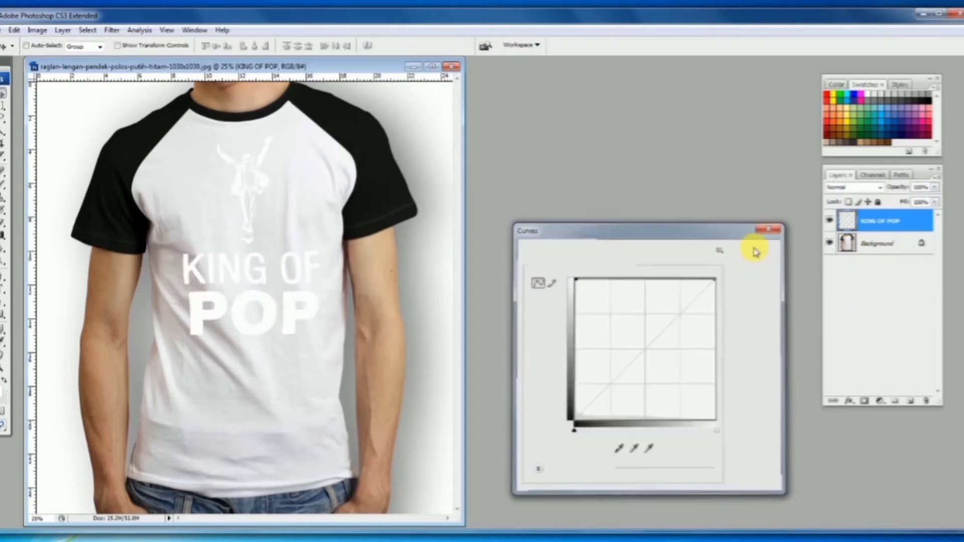
Select the KING OF POP layer's artwork, fill the whole selection with red, and deselect
{"action": "left_click", "coordinate": [853, 219], "text": "ctrl"}
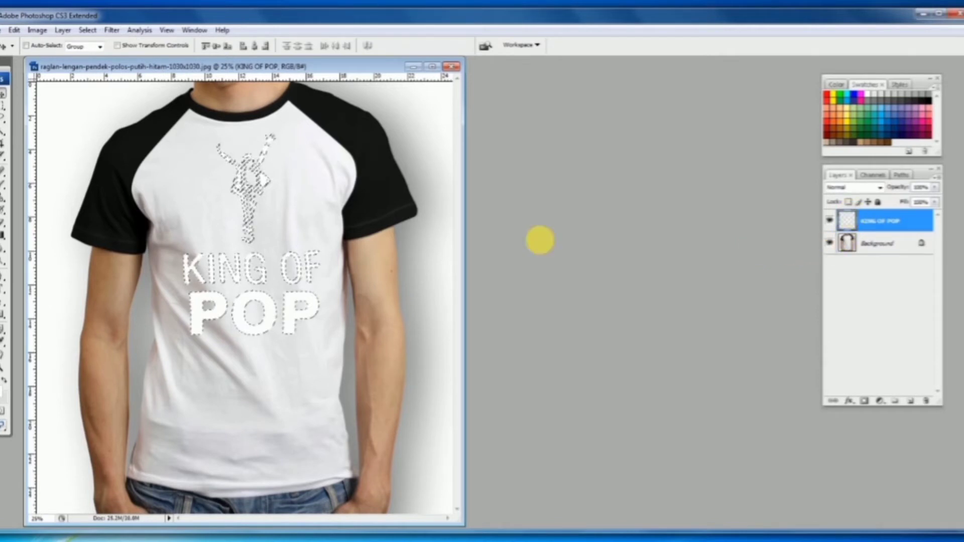
{"action": "left_click", "coordinate": [5, 337]}
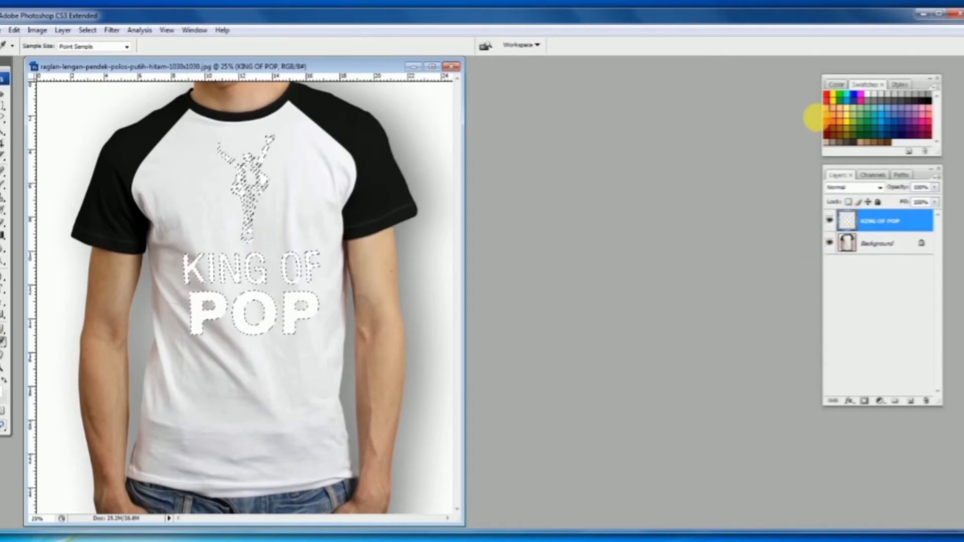
{"action": "left_click", "coordinate": [825, 122]}
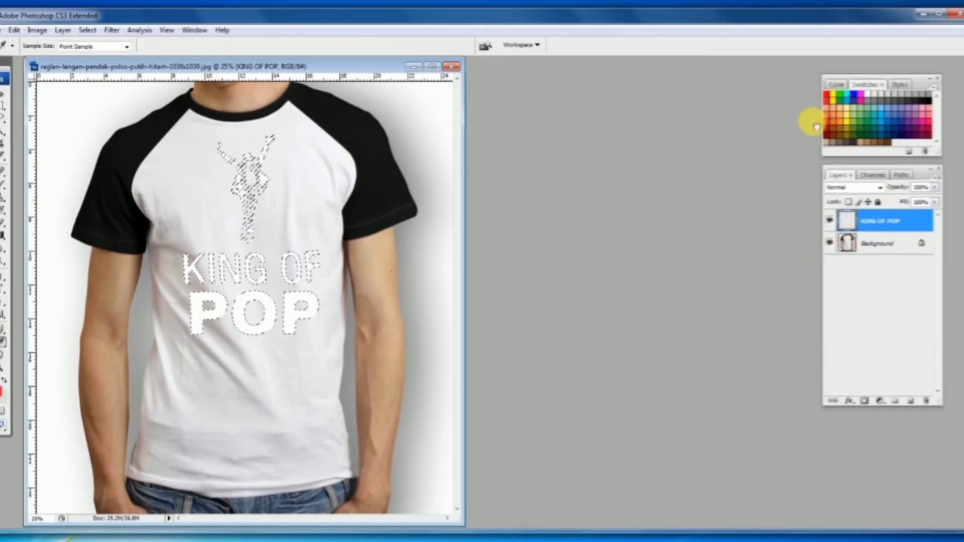
{"action": "left_click", "coordinate": [9, 232]}
{"action": "left_click", "coordinate": [34, 248]}
{"action": "left_click", "coordinate": [199, 307]}
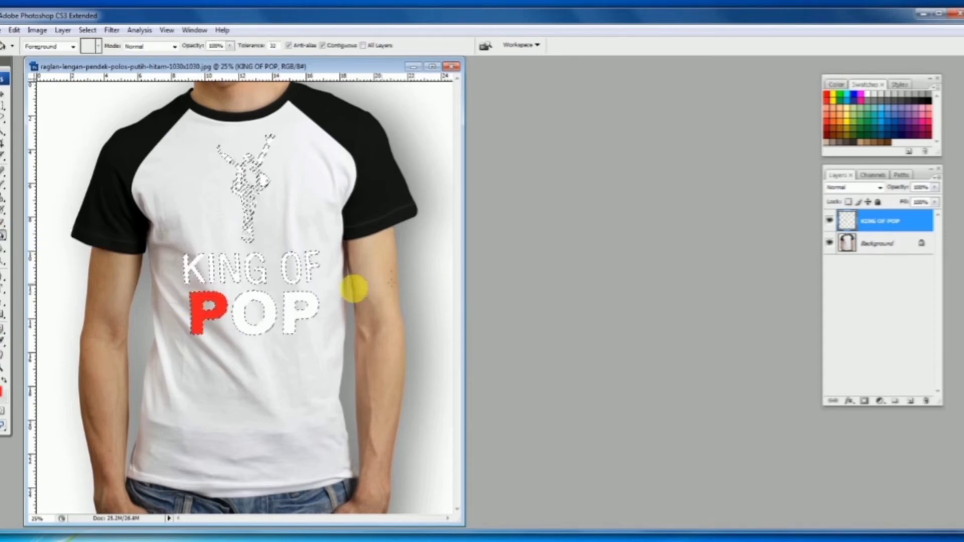
{"action": "key", "text": "ctrl+z"}
{"action": "key", "text": "alt+BackSpace"}
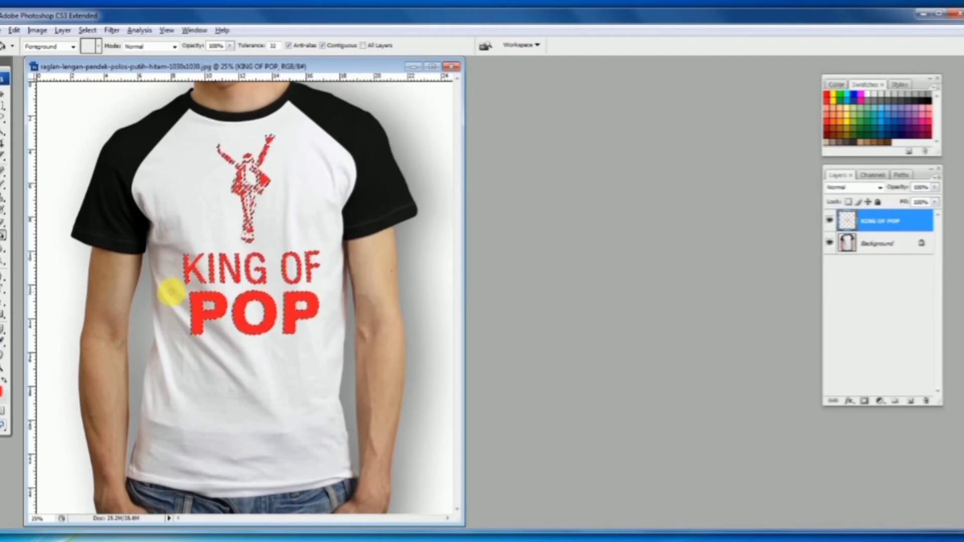
{"action": "left_click", "coordinate": [5, 105]}
{"action": "key", "text": "ctrl+d"}
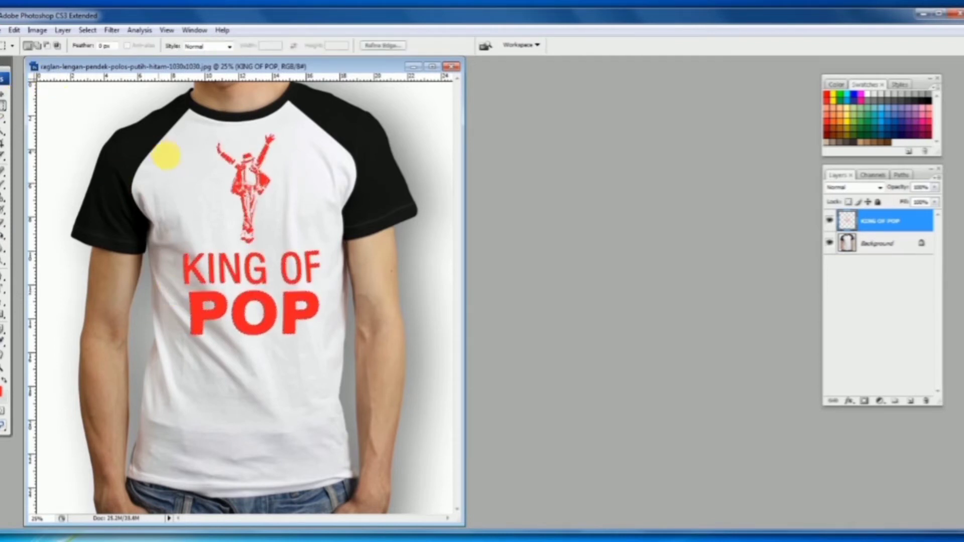
Set the red KING OF POP layer's blend mode to Multiply, trying a lower fill before setting it to 100%
{"action": "left_click", "coordinate": [849, 188]}
{"action": "left_click", "coordinate": [837, 234]}
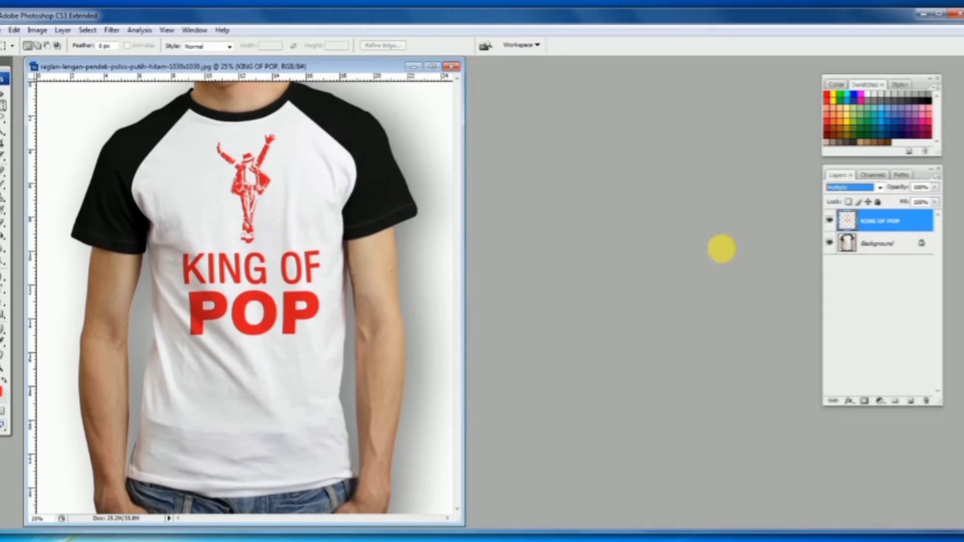
{"action": "left_click", "coordinate": [935, 202]}
{"action": "left_click_drag", "start_coordinate": [923, 217], "coordinate": [944, 217]}
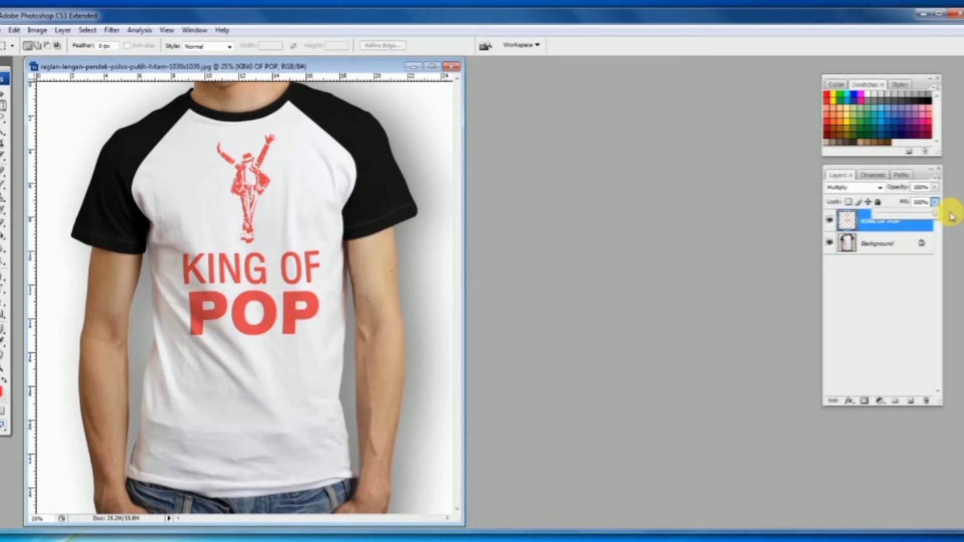
{"action": "left_click", "coordinate": [870, 230]}
Darken the red print slightly with Curves by lowering the white end of the curve
{"action": "key", "text": "ctrl+m"}
{"action": "left_click_drag", "start_coordinate": [714, 278], "coordinate": [720, 301]}
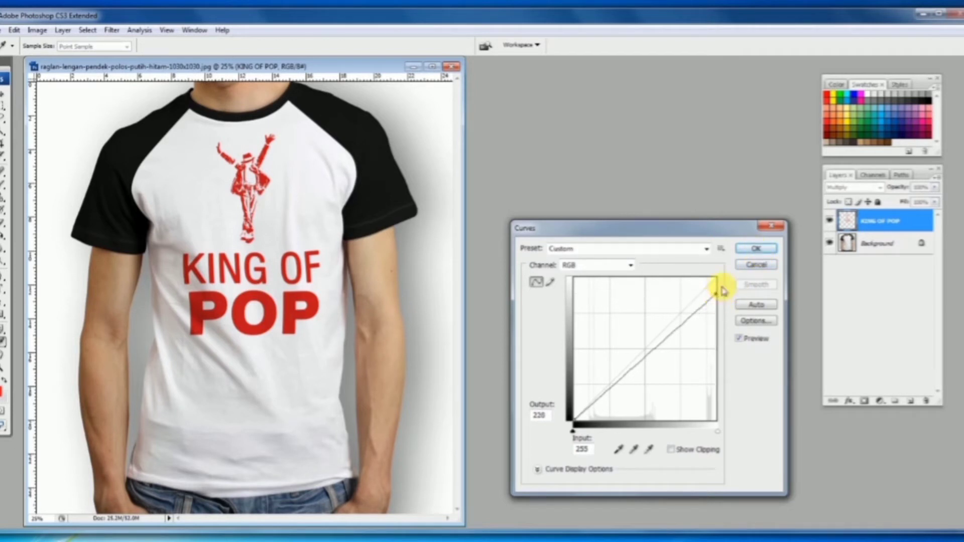
{"action": "left_click", "coordinate": [756, 248]}
Close the raglan T-shirt document without saving the changes
{"action": "key", "text": "m"}
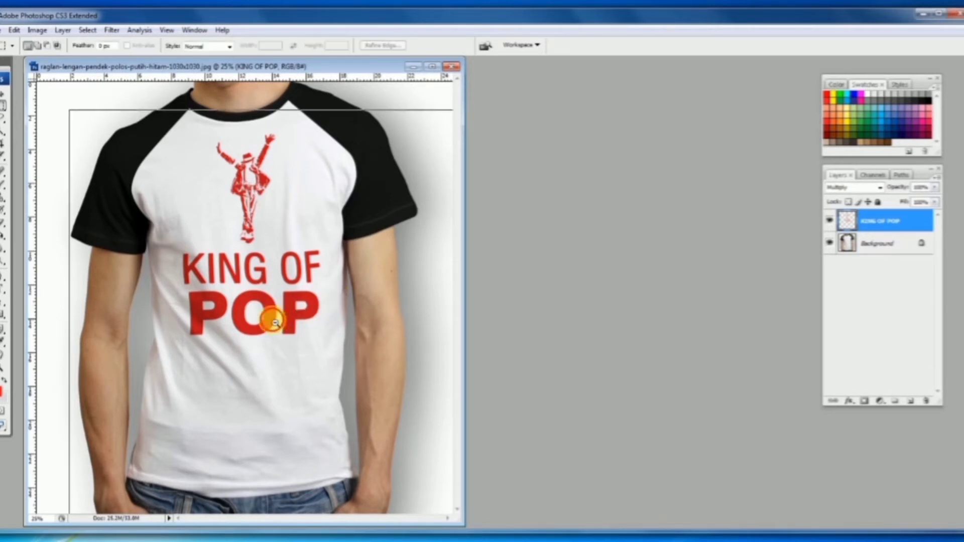
{"action": "key", "text": "ctrl+minus"}
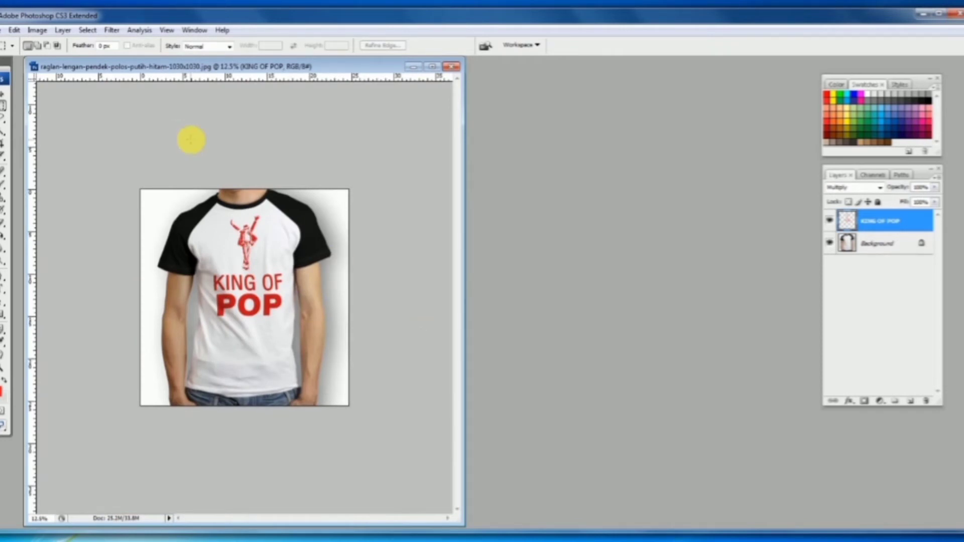
{"action": "left_click", "coordinate": [450, 67]}
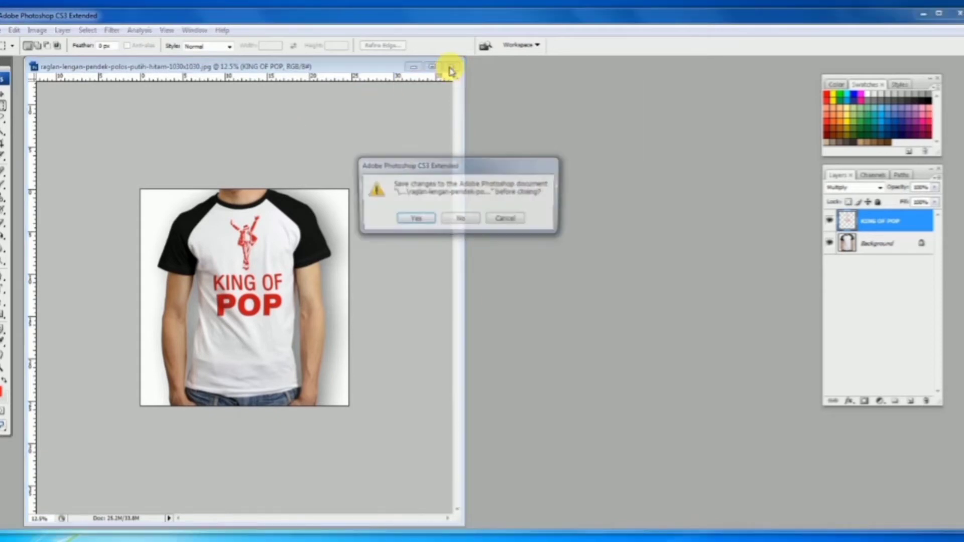
{"action": "left_click", "coordinate": [459, 220]}
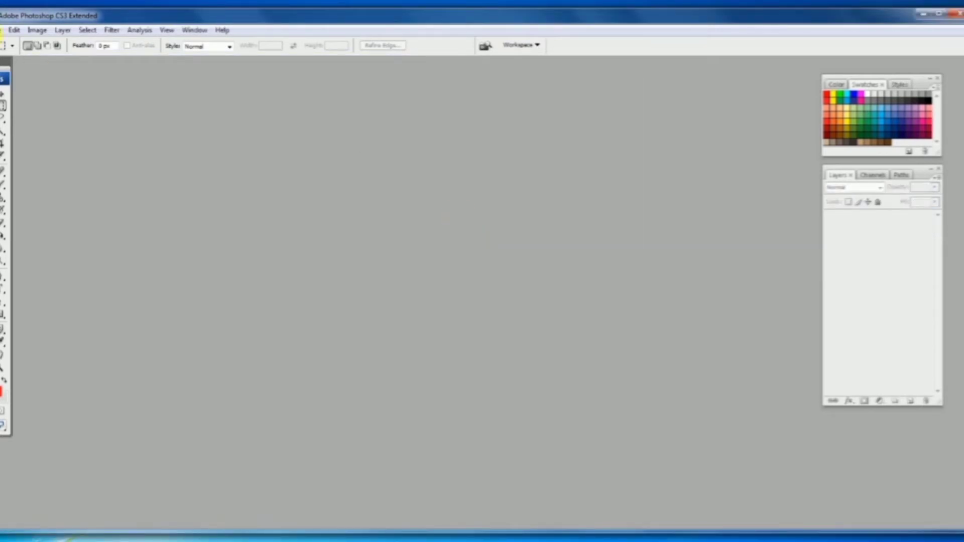
{"action": "left_click", "coordinate": [2, 30]}
{"action": "left_click", "coordinate": [25, 52]}
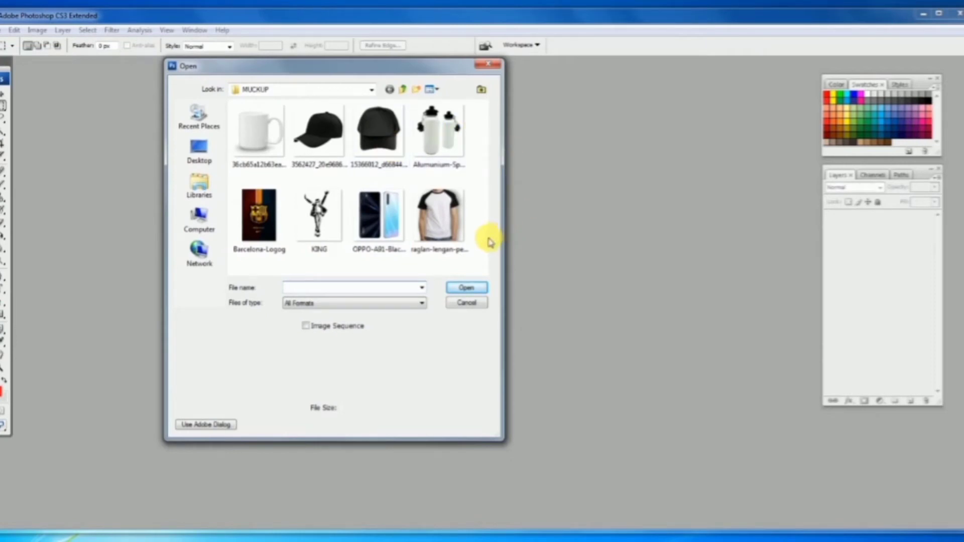
{"action": "left_click", "coordinate": [467, 301]}
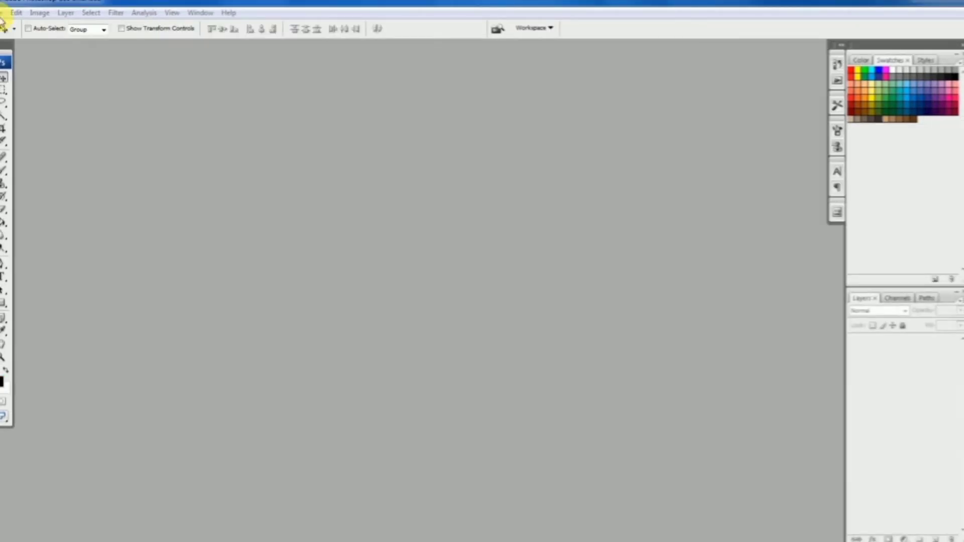
Open the front-view black trucker cap image from the MUCKUP folder and place its window nearer the middle of the workspace
{"action": "left_click", "coordinate": [2, 15]}
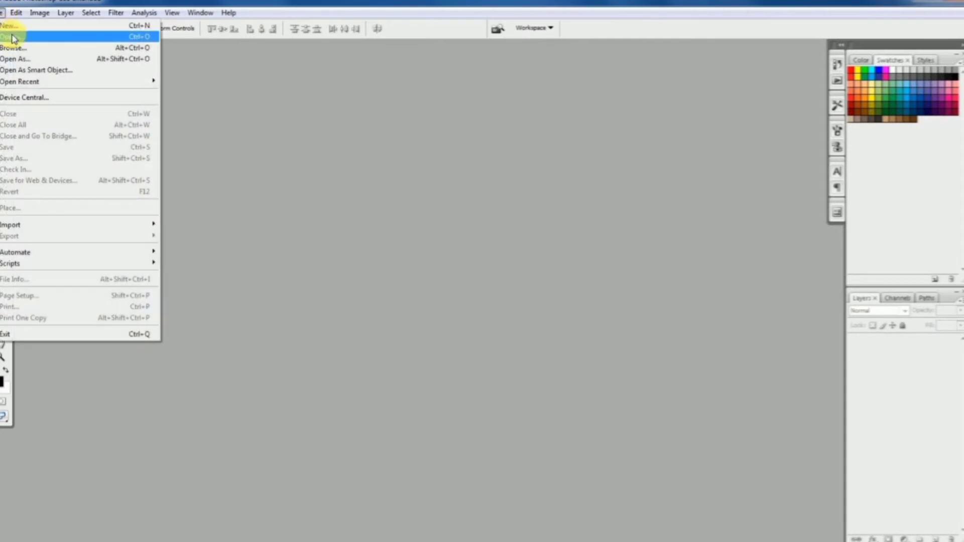
{"action": "left_click", "coordinate": [71, 38]}
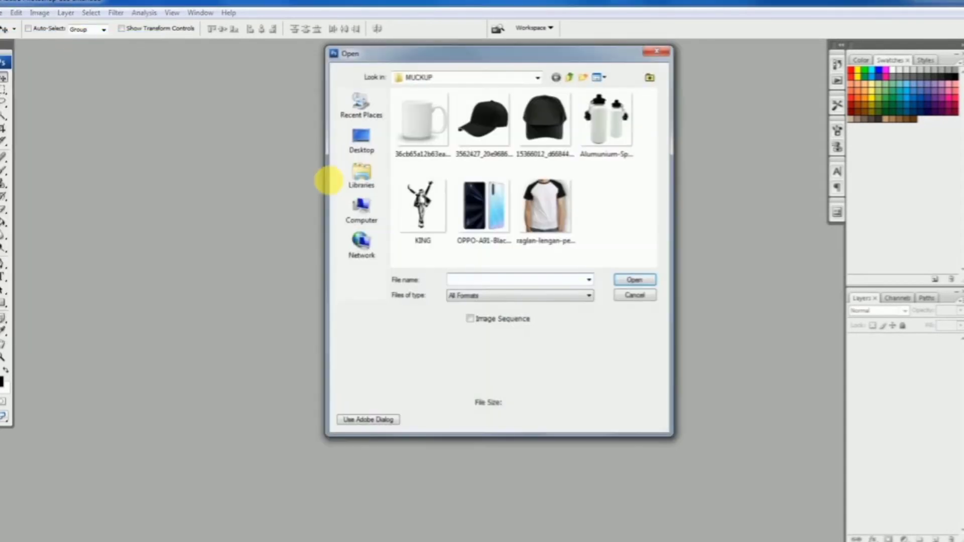
{"action": "left_click", "coordinate": [544, 114]}
{"action": "left_click", "coordinate": [623, 282]}
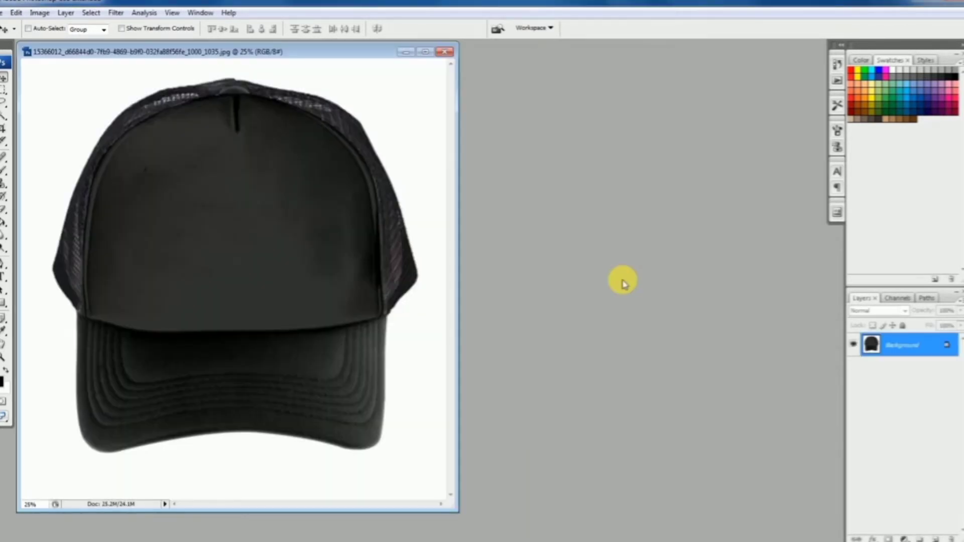
{"action": "left_click_drag", "start_coordinate": [323, 50], "coordinate": [434, 66]}
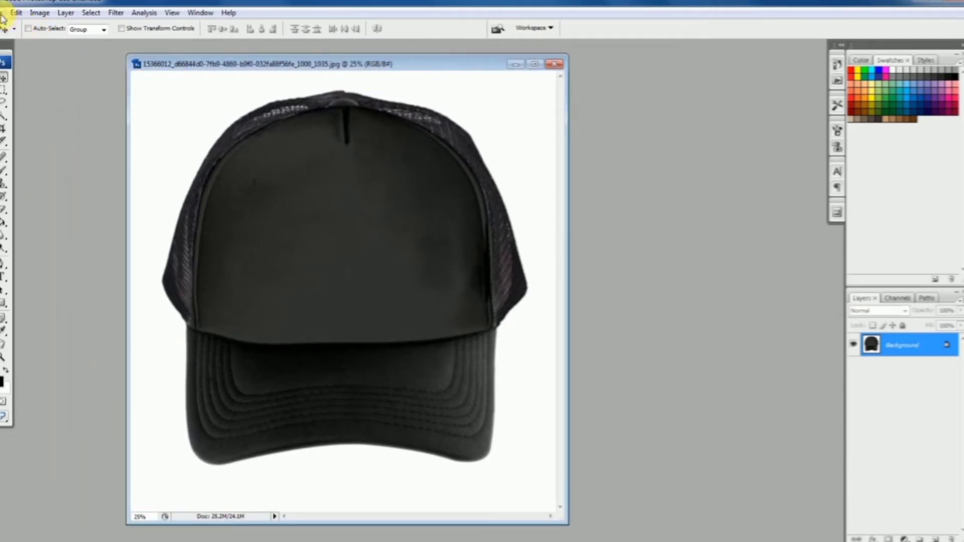
Add the white 48 pt text KING OF POP in Swis721 BlkCn BT and position it low on the cap's front panel
{"action": "left_click", "coordinate": [5, 277]}
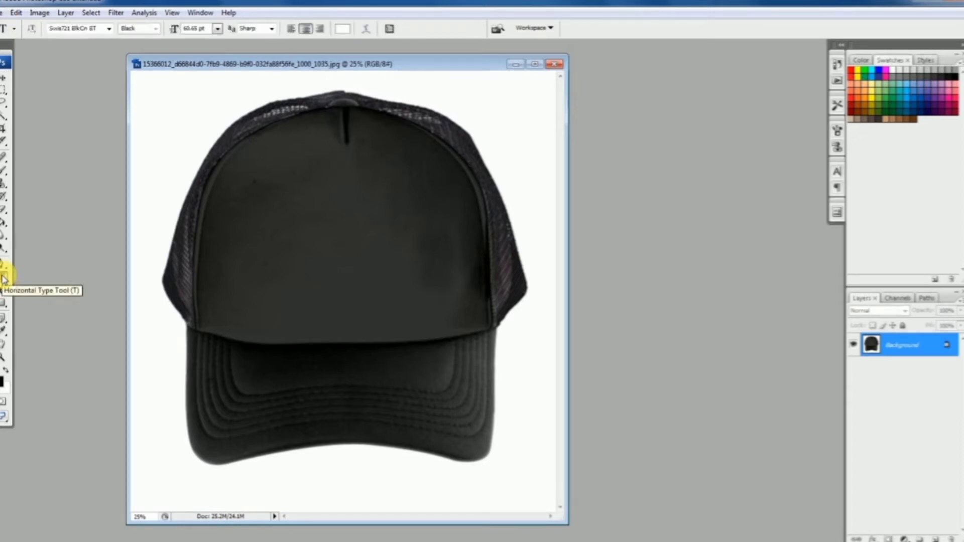
{"action": "left_click", "coordinate": [223, 287]}
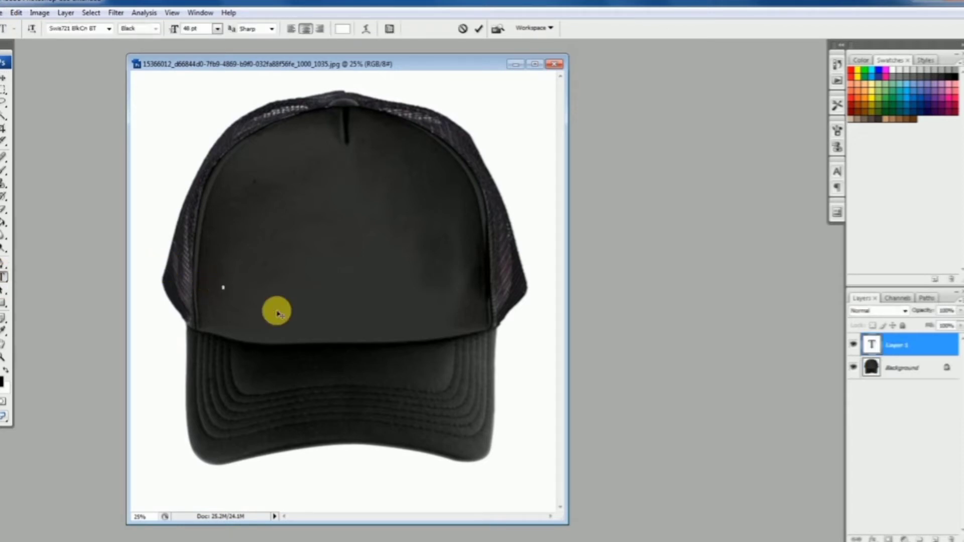
{"action": "type", "text": "KI"}
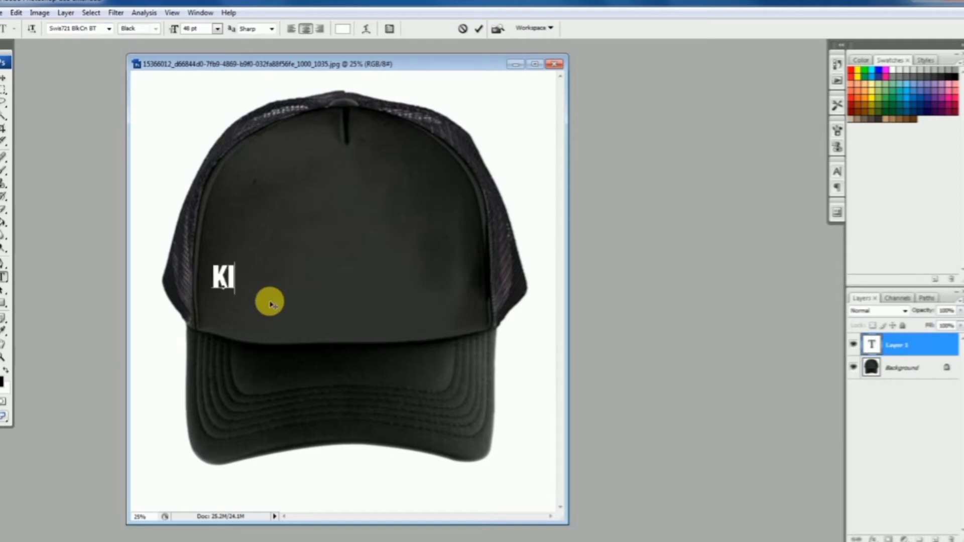
{"action": "type", "text": "NG OF "}
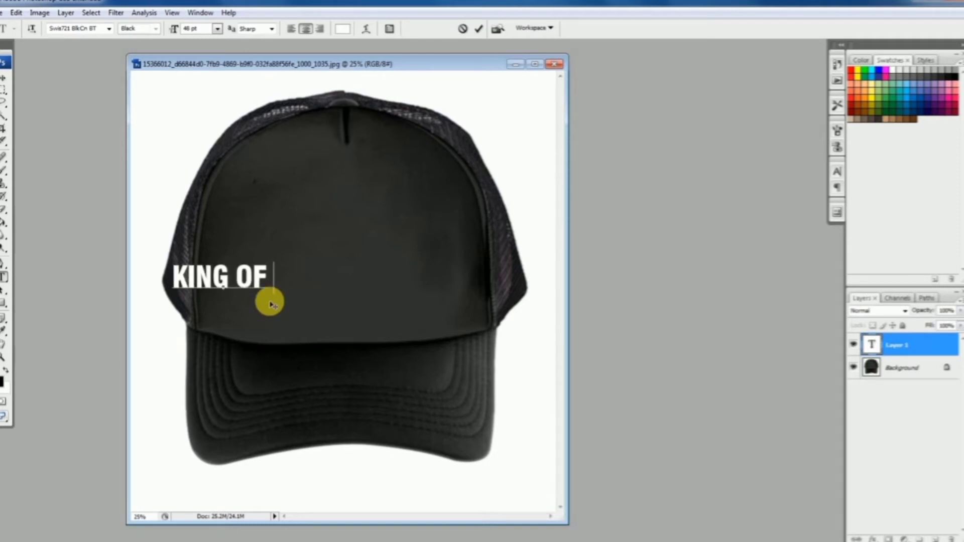
{"action": "type", "text": "POP"}
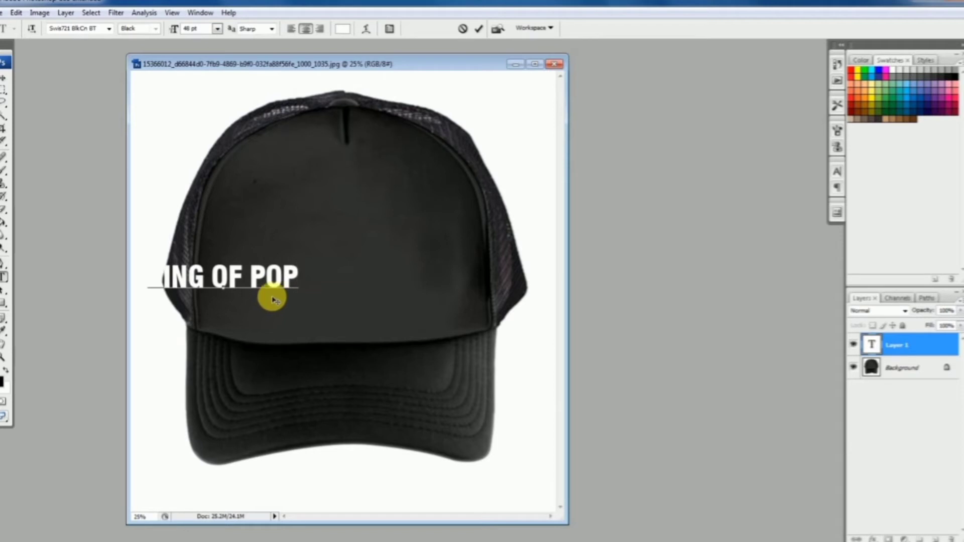
{"action": "left_click", "coordinate": [4, 78]}
{"action": "left_click_drag", "start_coordinate": [318, 296], "coordinate": [356, 311]}
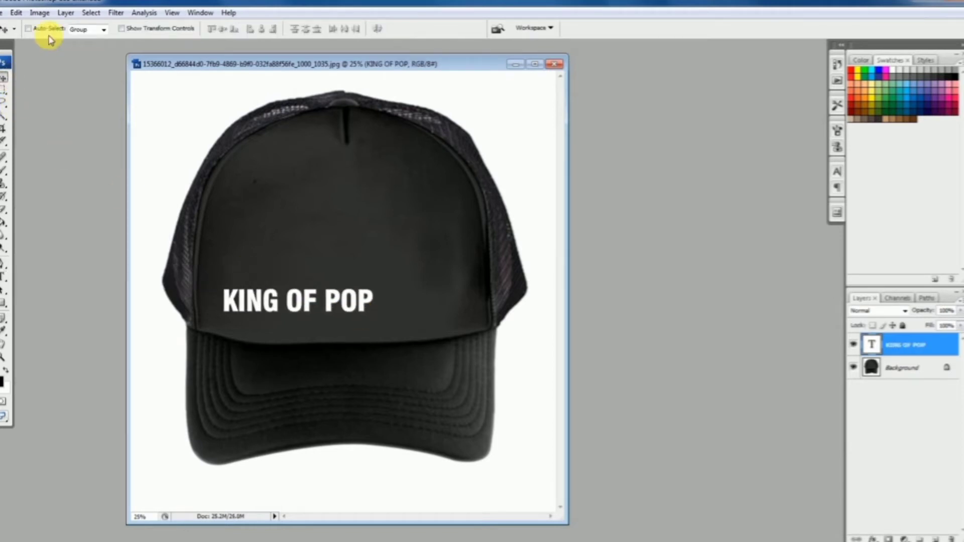
Scale the KING OF POP text up proportionally to about 168% so it spans the cap's front panel
{"action": "left_click", "coordinate": [16, 13]}
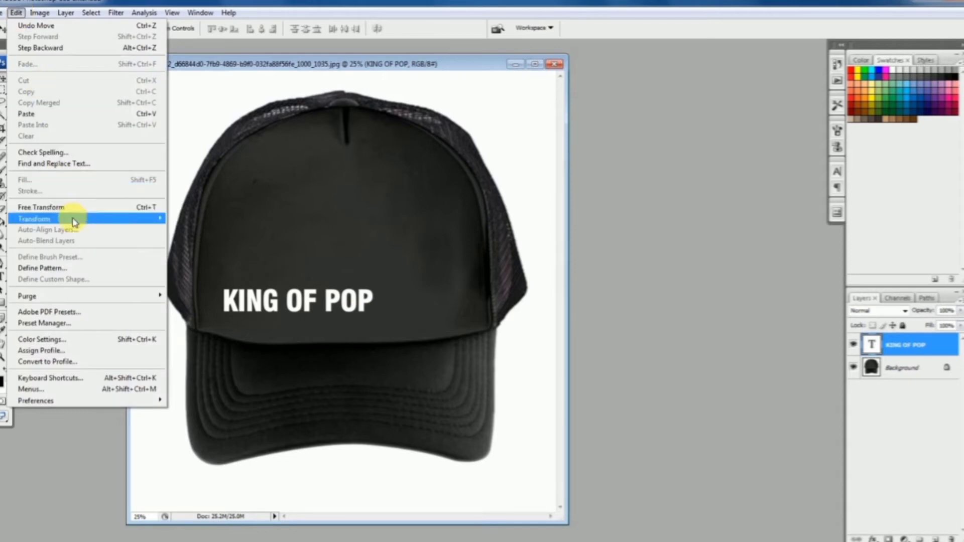
{"action": "mouse_move", "coordinate": [74, 220]}
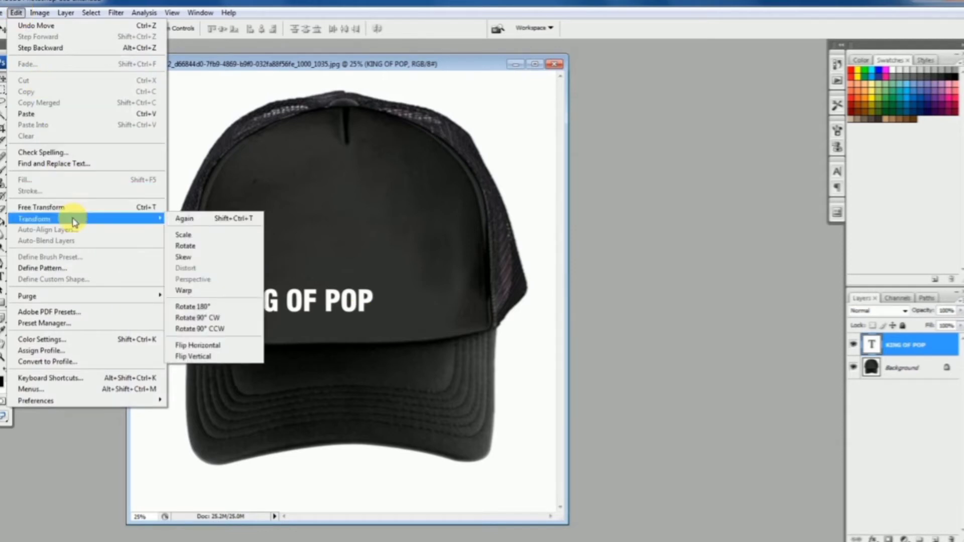
{"action": "left_click", "coordinate": [203, 245]}
{"action": "left_click_drag", "start_coordinate": [412, 278], "coordinate": [479, 262]}
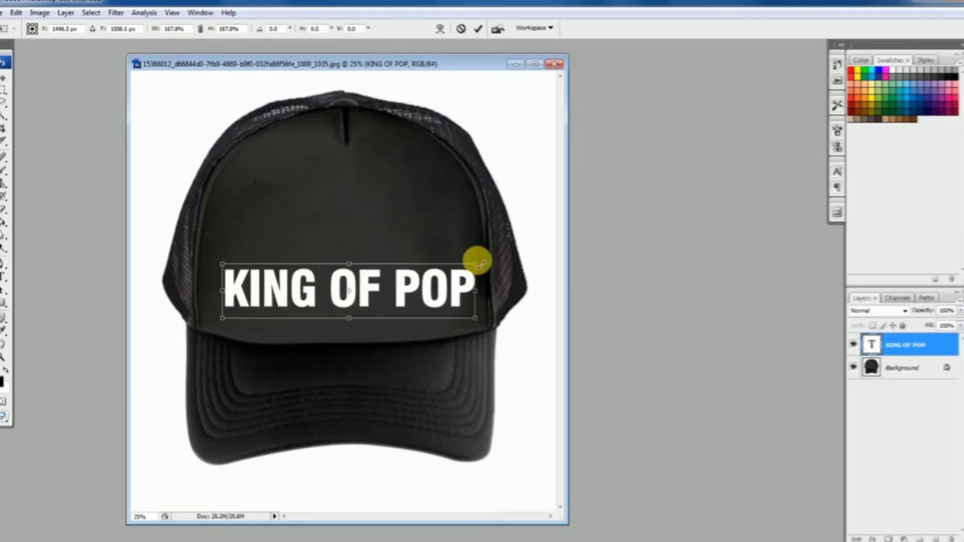
{"action": "key", "text": "Return"}
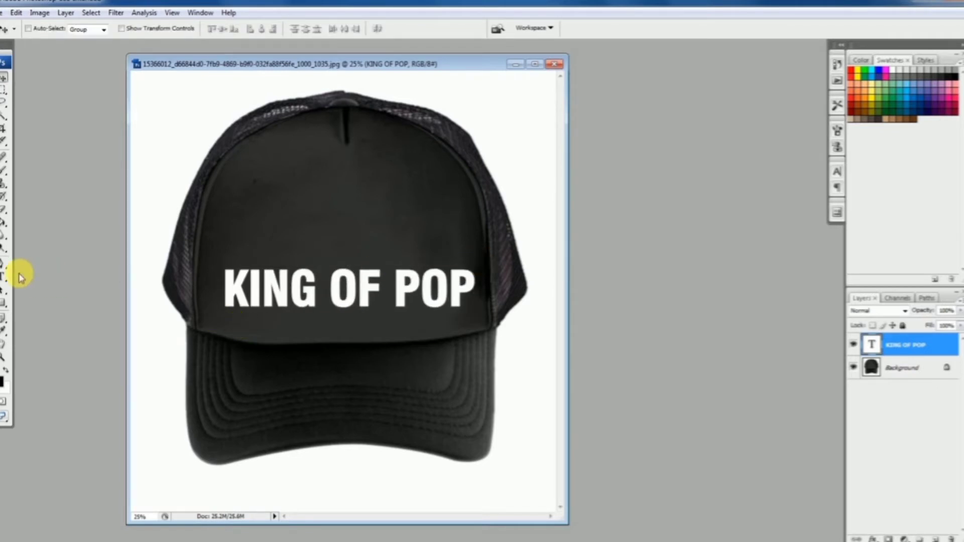
Warp the KING OF POP text with a horizontal Arc and a slight negative bend, and nudge it left to centre it on the cap
{"action": "left_click", "coordinate": [4, 280]}
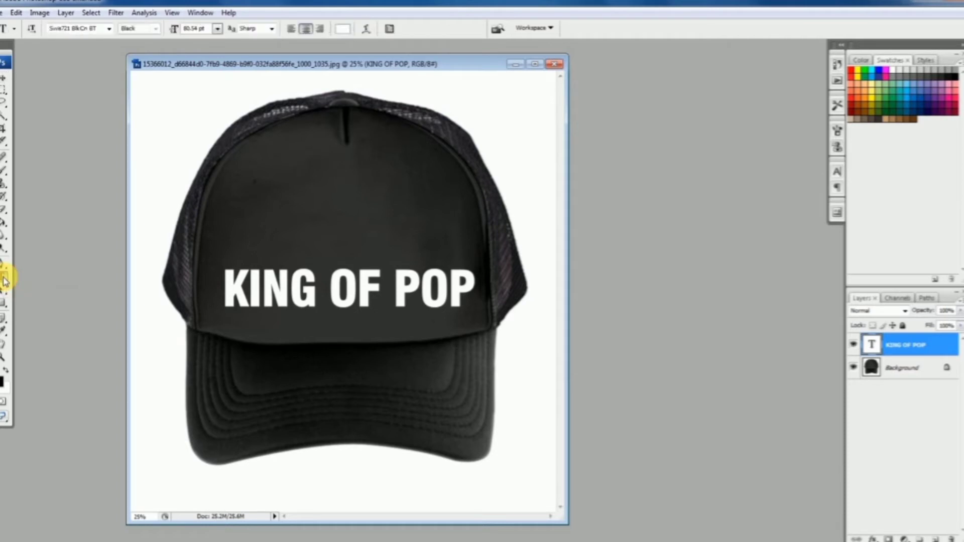
{"action": "left_click", "coordinate": [369, 29]}
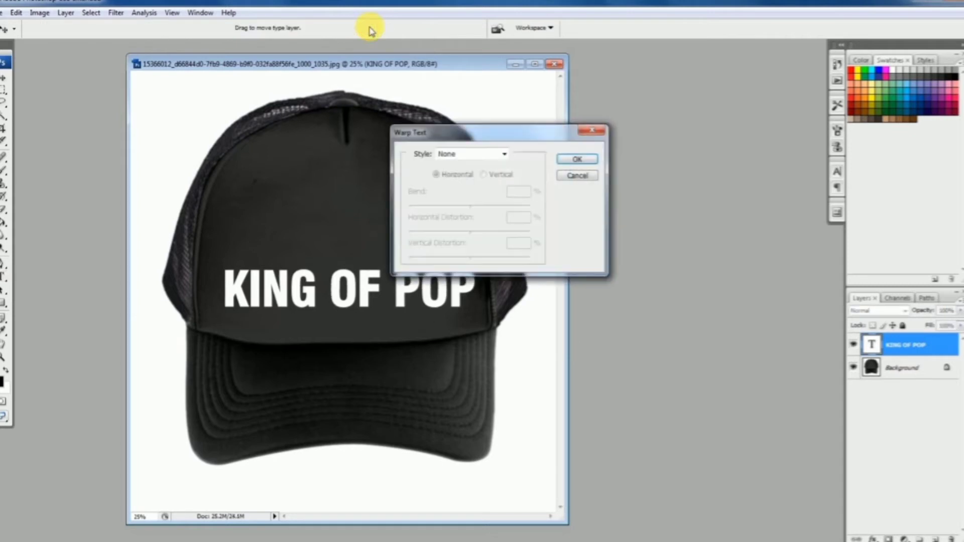
{"action": "left_click_drag", "start_coordinate": [452, 136], "coordinate": [613, 120]}
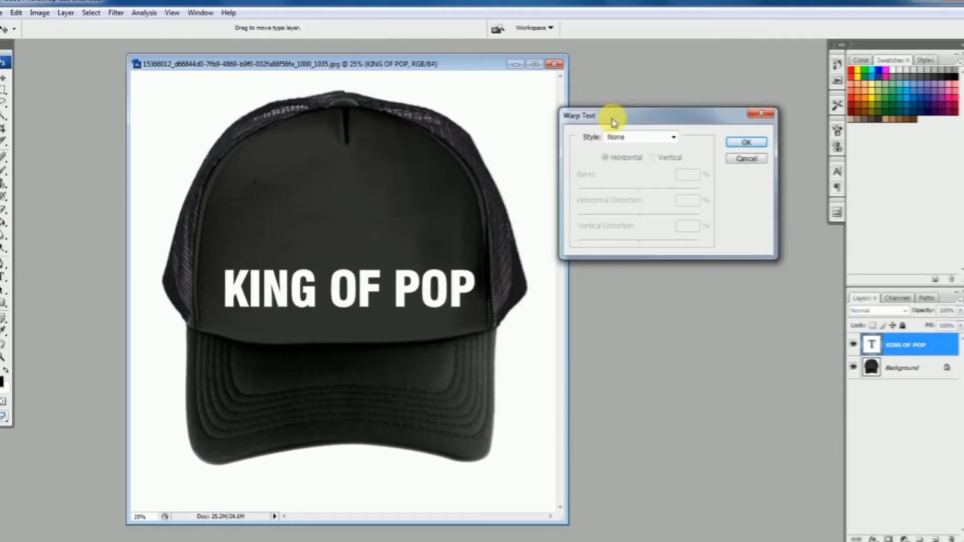
{"action": "left_click", "coordinate": [635, 140]}
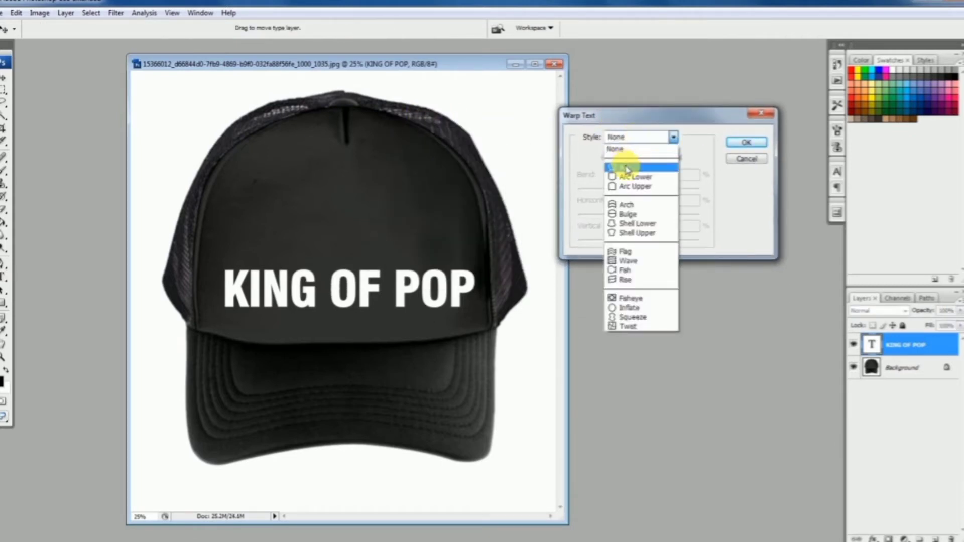
{"action": "left_click", "coordinate": [653, 169]}
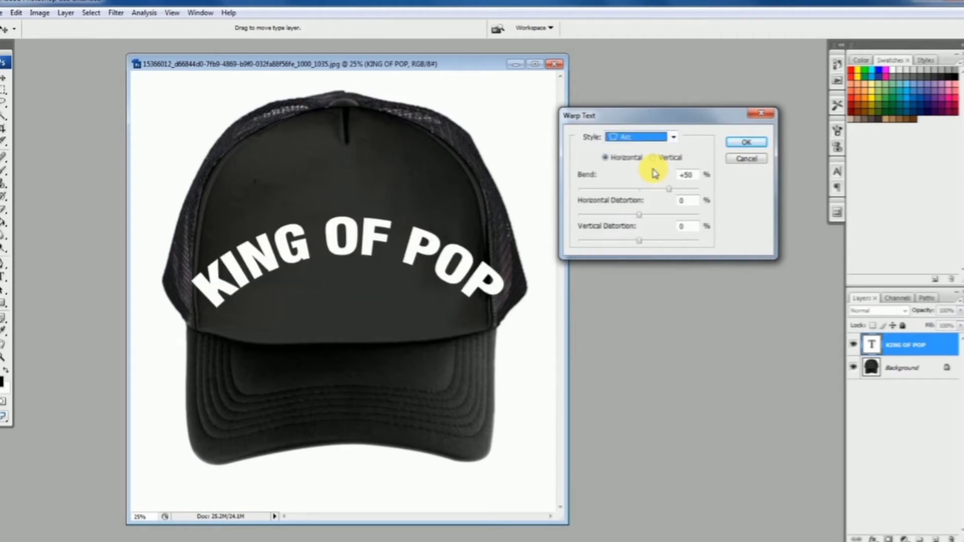
{"action": "left_click_drag", "start_coordinate": [668, 190], "coordinate": [636, 194]}
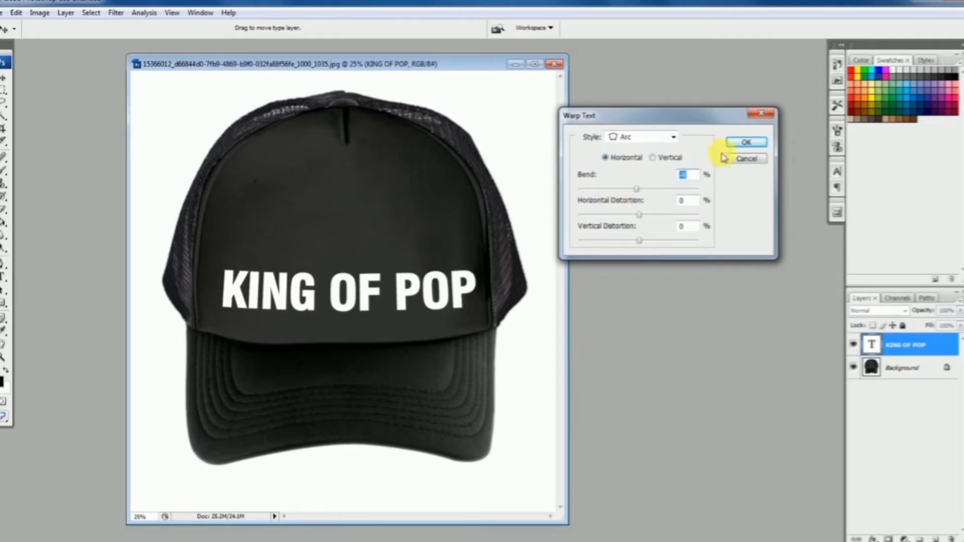
{"action": "left_click", "coordinate": [746, 142]}
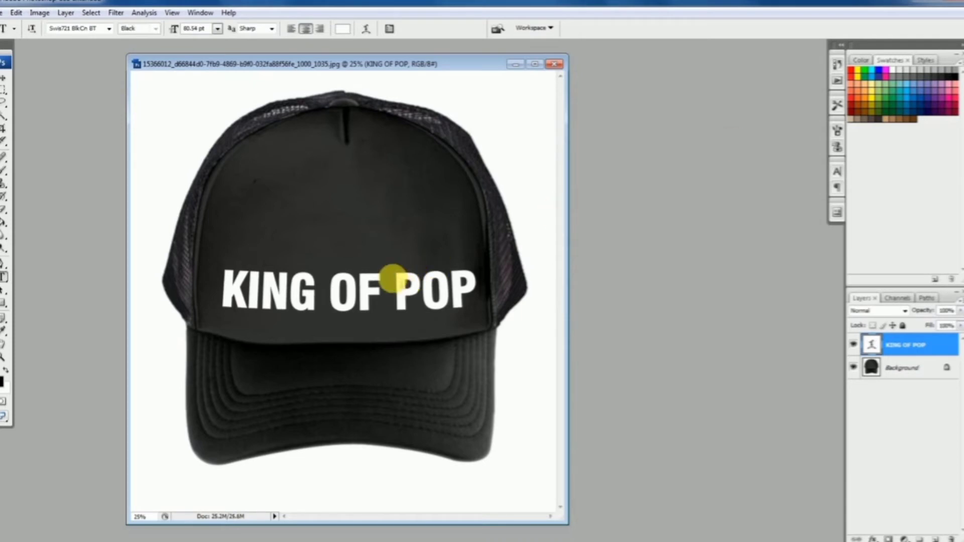
{"action": "left_click", "coordinate": [4, 78]}
{"action": "left_click_drag", "start_coordinate": [370, 291], "coordinate": [368, 290]}
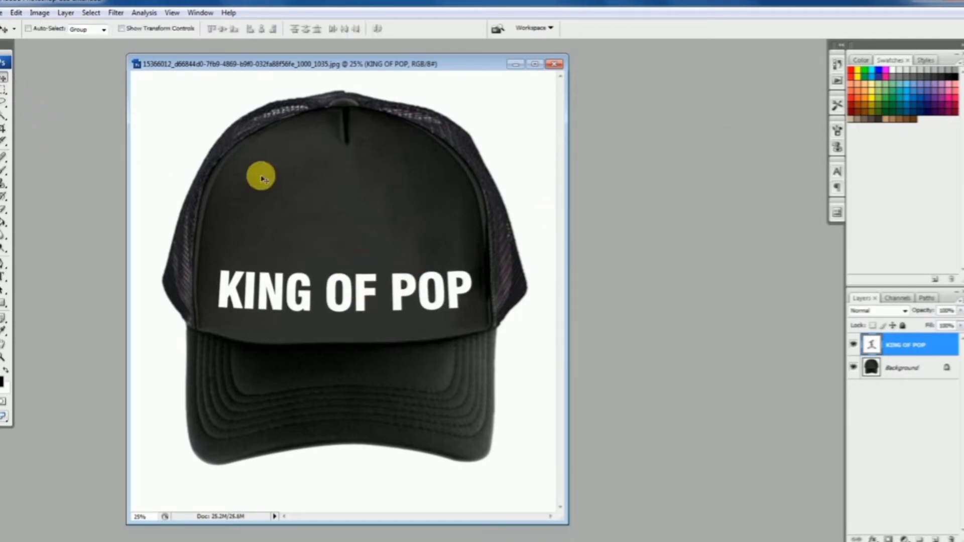
Open the KING image from the MUCKUP folder and place its window beside the cap document
{"action": "left_click", "coordinate": [2, 15]}
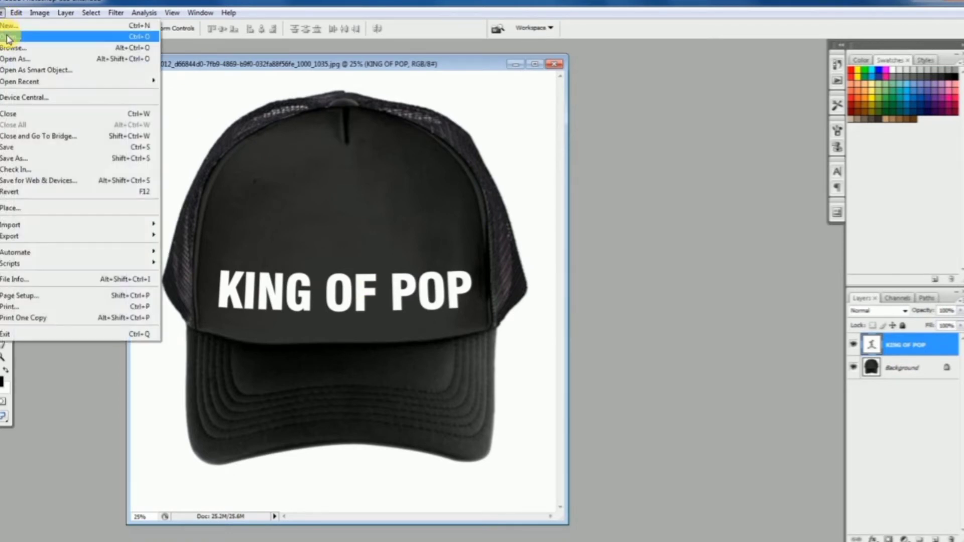
{"action": "left_click", "coordinate": [7, 38]}
{"action": "left_click", "coordinate": [423, 203]}
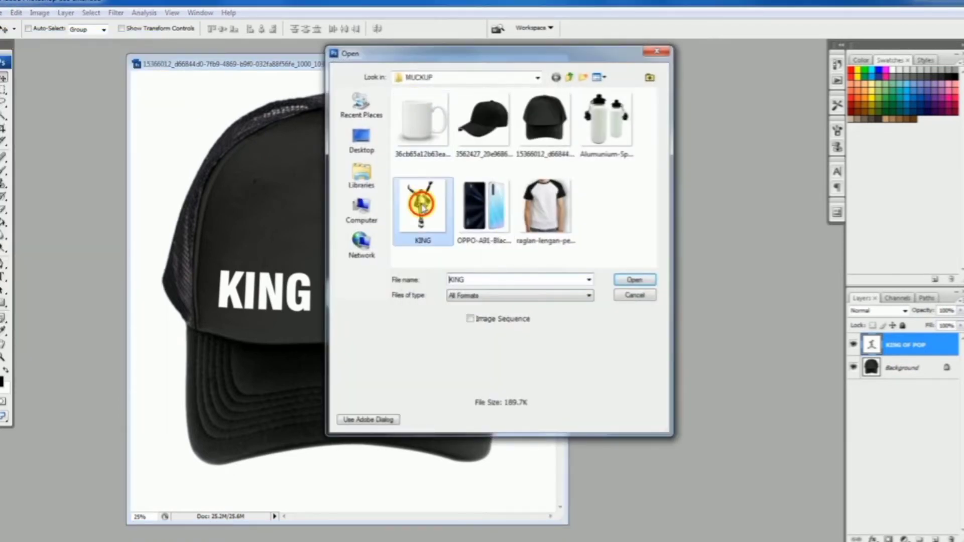
{"action": "left_click", "coordinate": [638, 281]}
{"action": "left_click_drag", "start_coordinate": [291, 57], "coordinate": [694, 89]}
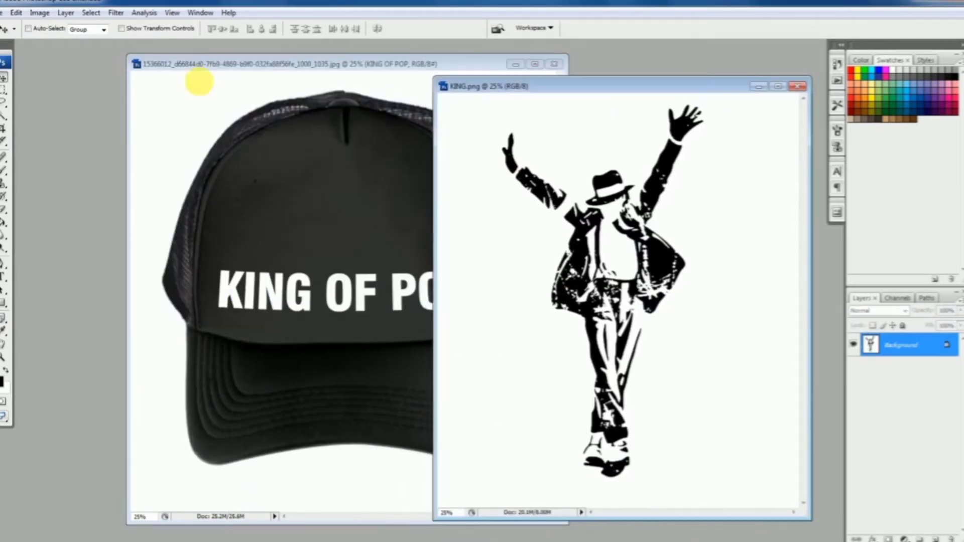
Select all black areas of the KING figure with the non-contiguous Magic Wand at tolerance 32
{"action": "left_click_drag", "start_coordinate": [4, 116], "coordinate": [97, 132]}
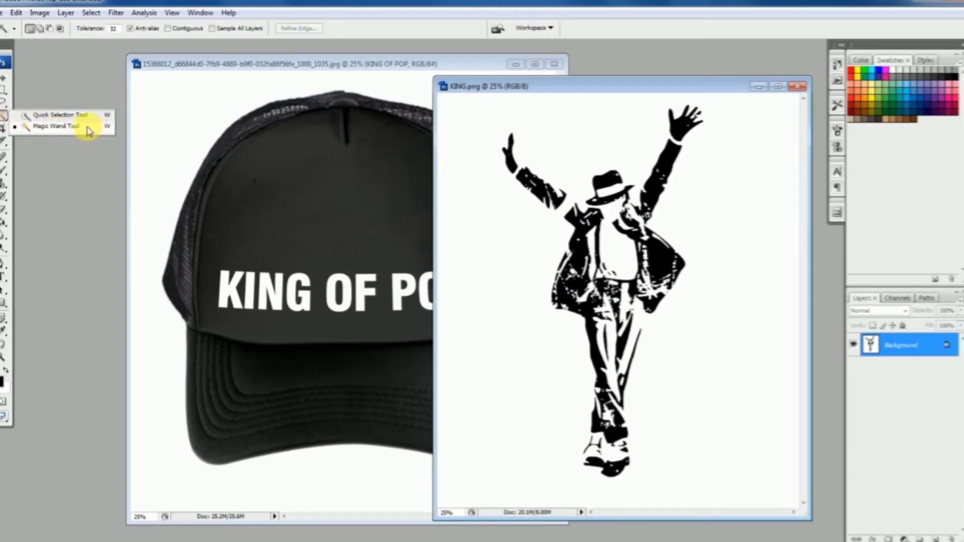
{"action": "left_click", "coordinate": [74, 129]}
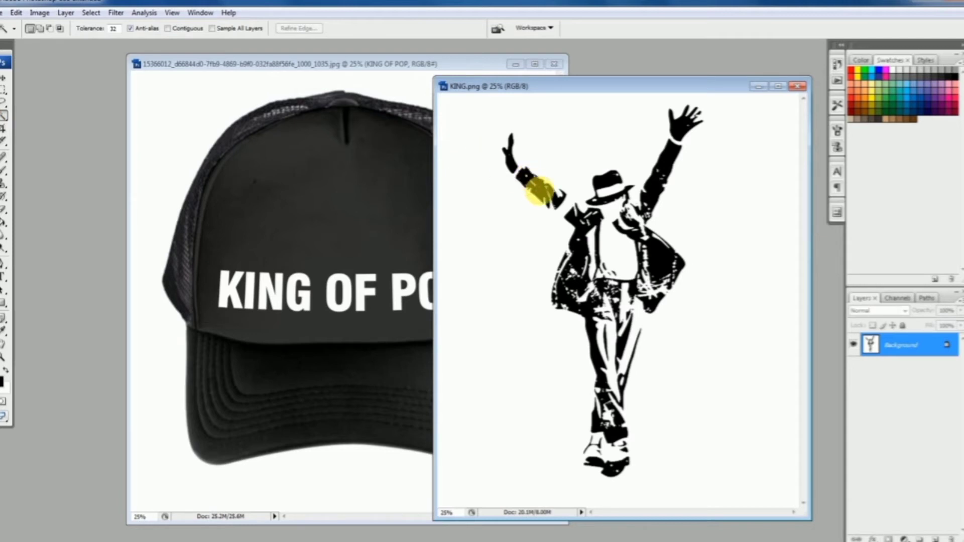
{"action": "scroll", "coordinate": [529, 156], "scroll_direction": "up", "scroll_amount": 5}
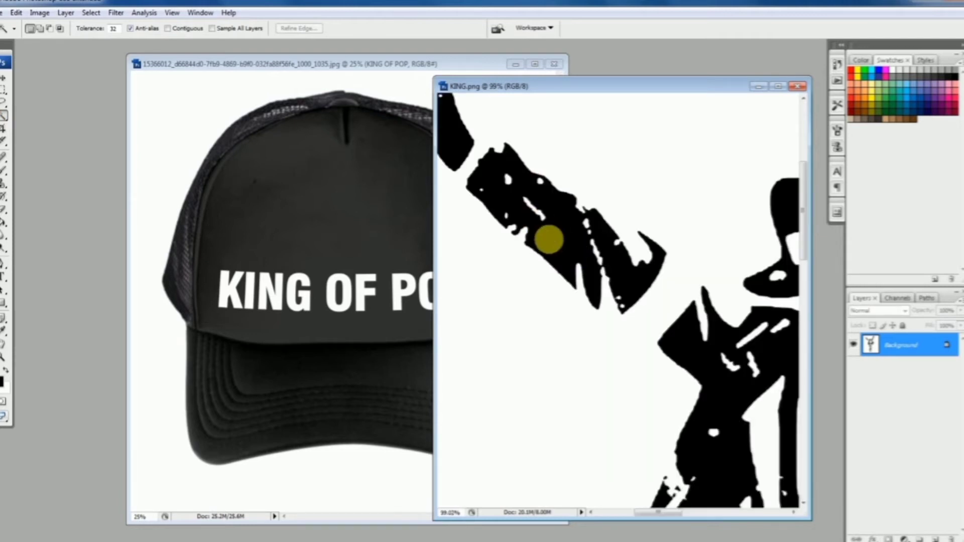
{"action": "left_click", "coordinate": [556, 244]}
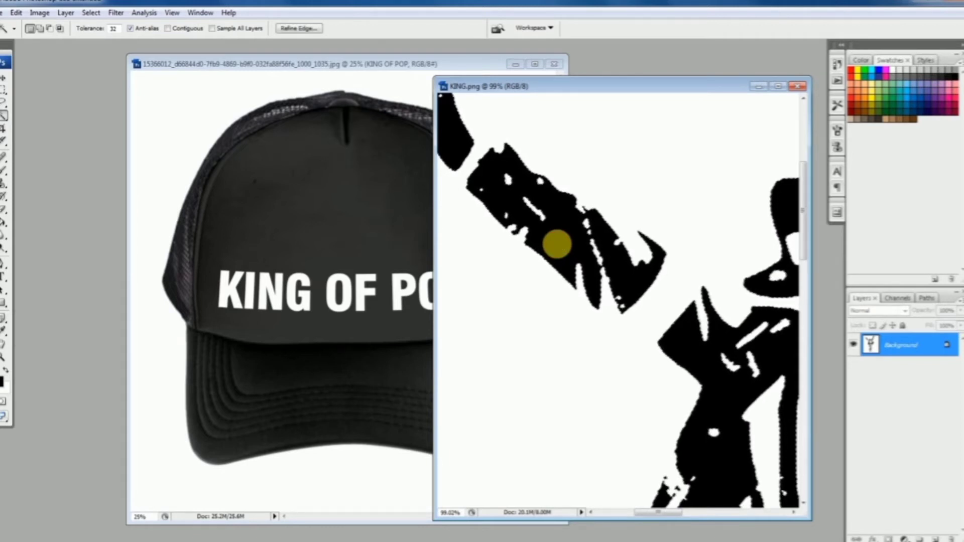
Copy the selected black KING figure from its image into the cap document as a new layer
{"action": "scroll", "coordinate": [556, 245], "scroll_direction": "down", "scroll_amount": 2}
{"action": "scroll", "coordinate": [576, 265], "scroll_direction": "down", "scroll_amount": 1}
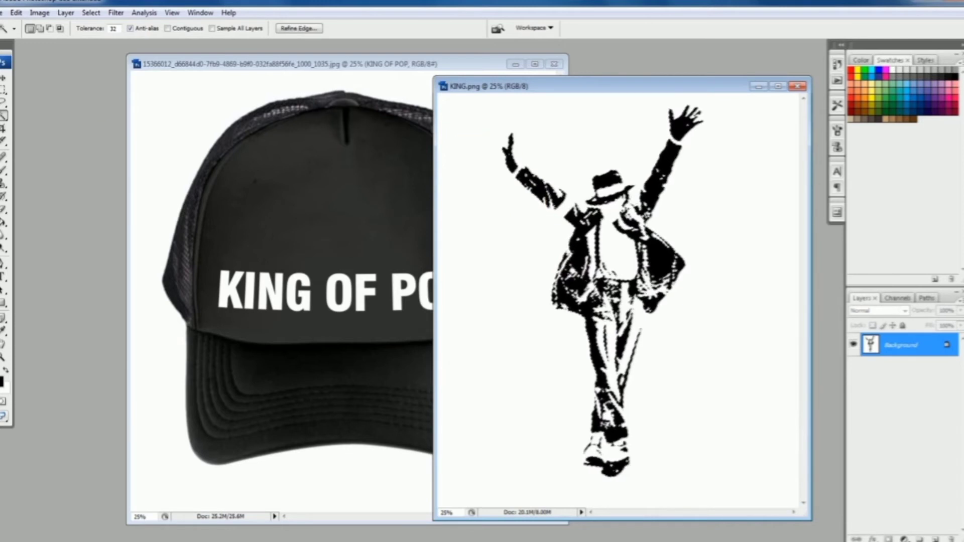
{"action": "key", "text": "v"}
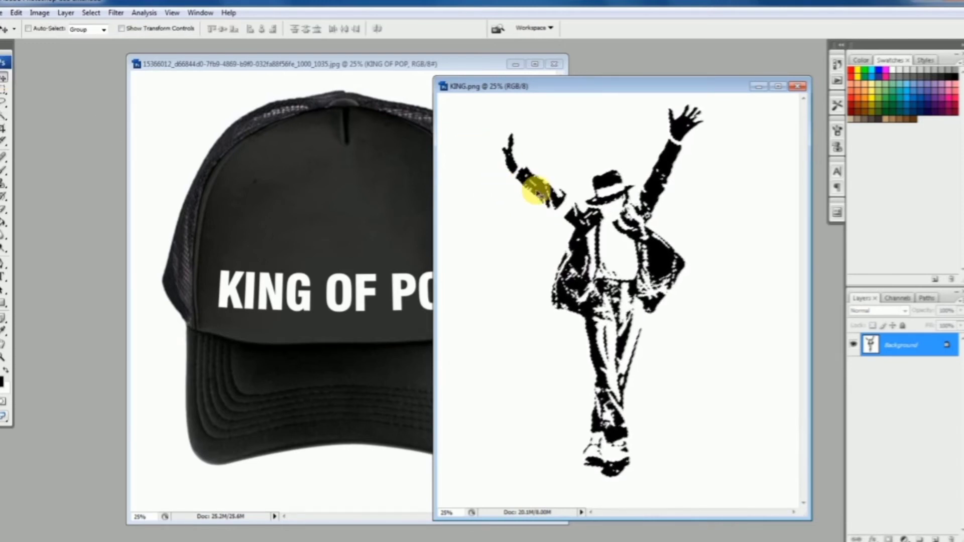
{"action": "left_click_drag", "start_coordinate": [522, 190], "coordinate": [330, 200]}
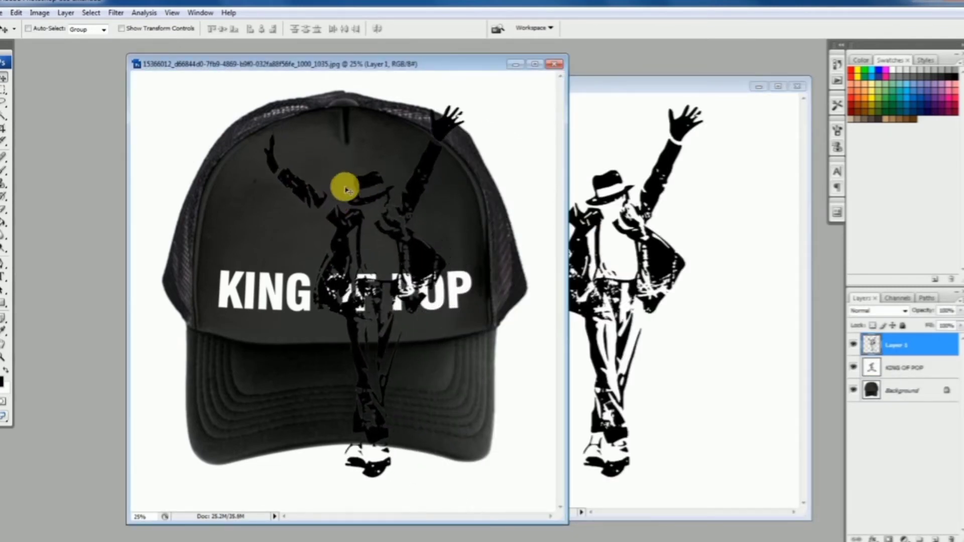
Scale the figure down proportionally to about 37.5% and centre it on the cap's front panel just above the KING OF POP text
{"action": "left_click", "coordinate": [17, 14]}
{"action": "mouse_move", "coordinate": [57, 224]}
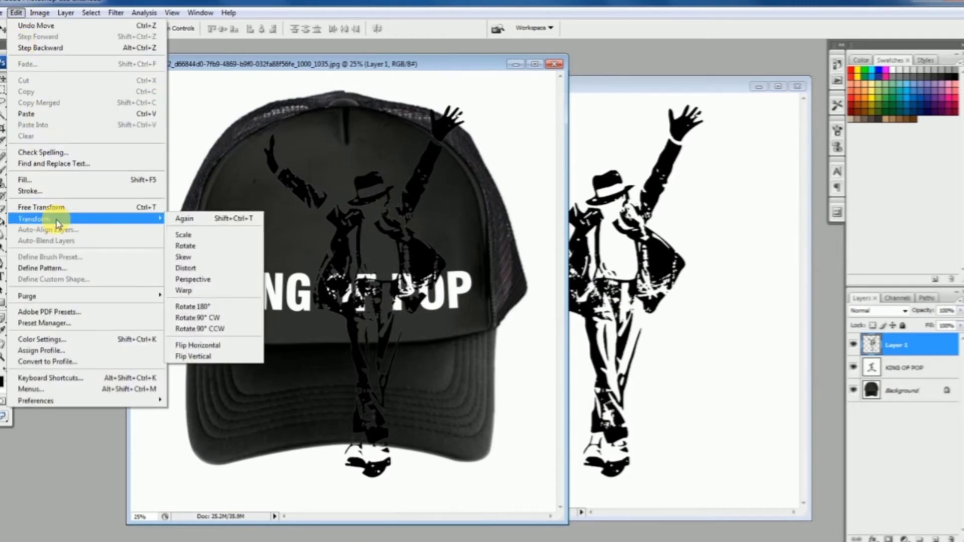
{"action": "left_click", "coordinate": [196, 234]}
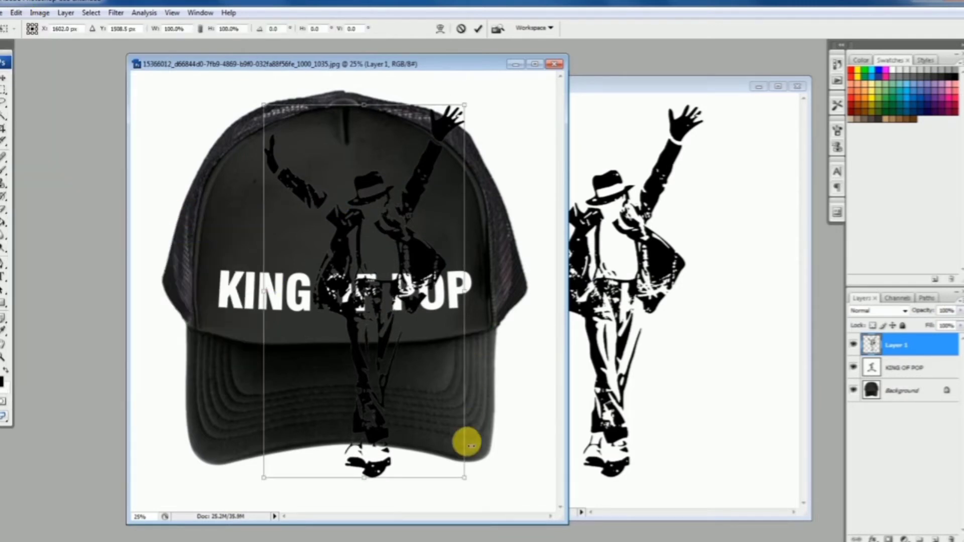
{"action": "left_click_drag", "start_coordinate": [466, 480], "coordinate": [357, 236]}
{"action": "left_click_drag", "start_coordinate": [312, 138], "coordinate": [354, 161]}
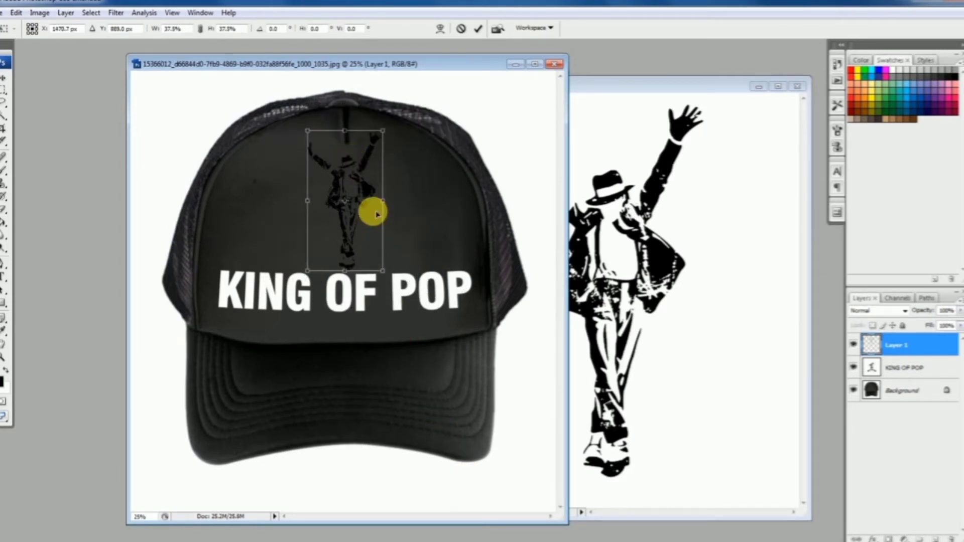
{"action": "key", "text": "Return"}
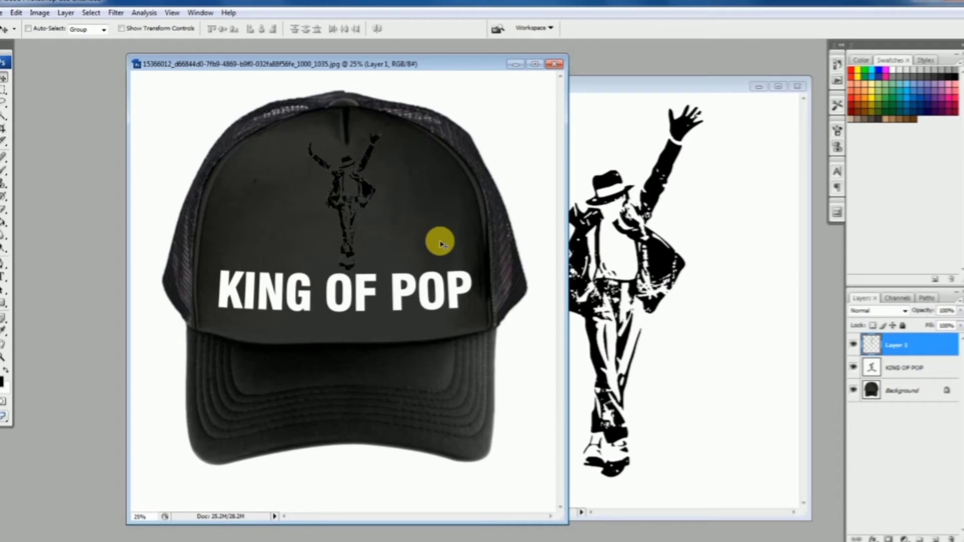
Turn the black figure white with Curves by raising the RGB curve's black point to output 255
{"action": "key", "text": "ctrl+m"}
{"action": "left_click_drag", "start_coordinate": [455, 90], "coordinate": [650, 137]}
{"action": "left_click_drag", "start_coordinate": [721, 177], "coordinate": [739, 159]}
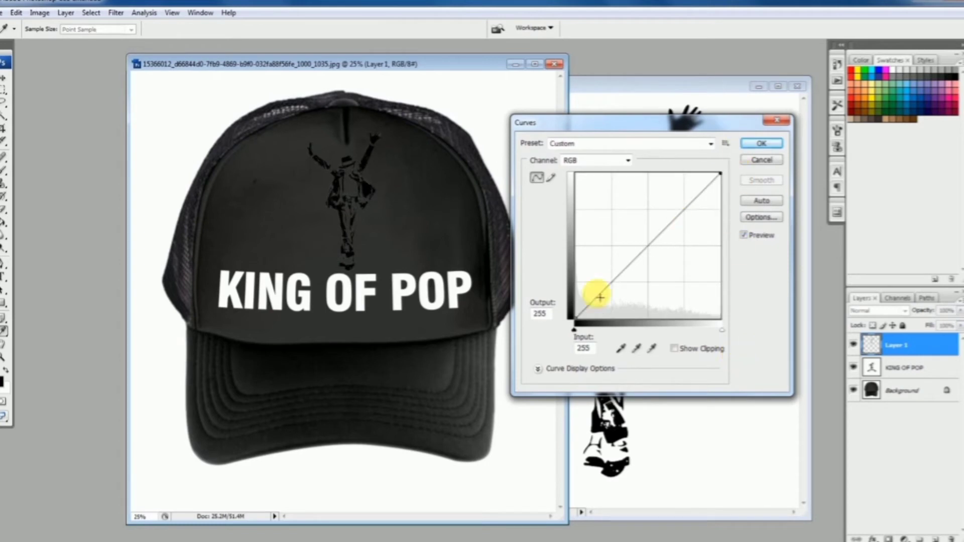
{"action": "left_click_drag", "start_coordinate": [575, 319], "coordinate": [579, 156]}
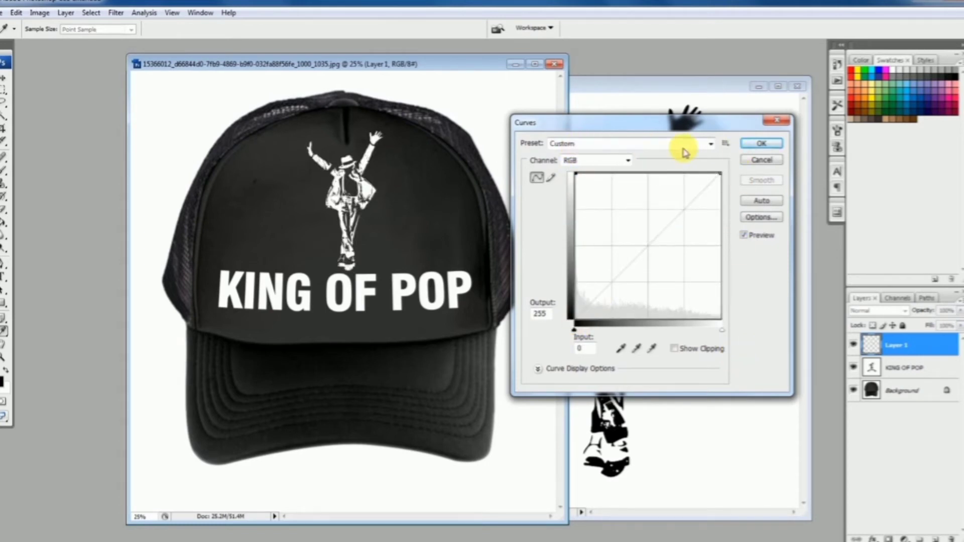
{"action": "left_click", "coordinate": [760, 143]}
{"action": "key", "text": "v"}
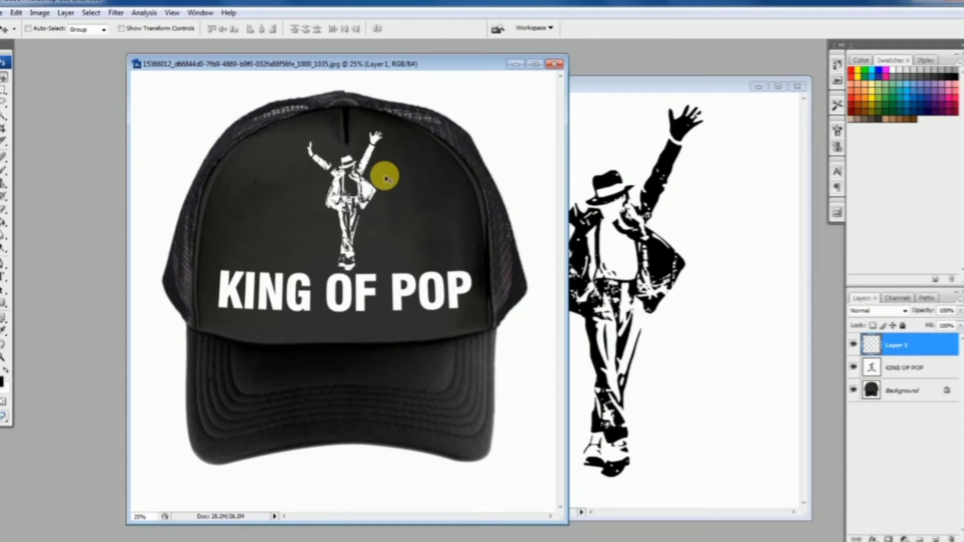
Warp the figure with a custom mesh, pulling its upper edge and both upper corners slightly down around the raised arms
{"action": "left_click", "coordinate": [17, 13]}
{"action": "mouse_move", "coordinate": [35, 219]}
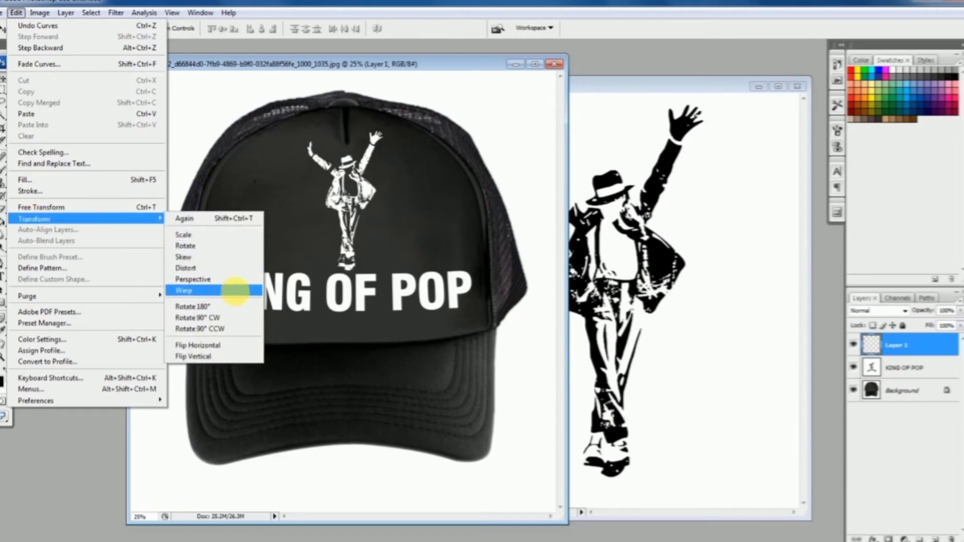
{"action": "left_click", "coordinate": [235, 291]}
{"action": "left_click_drag", "start_coordinate": [374, 145], "coordinate": [323, 153]}
{"action": "left_click_drag", "start_coordinate": [384, 137], "coordinate": [388, 147]}
{"action": "left_click_drag", "start_coordinate": [312, 142], "coordinate": [313, 148]}
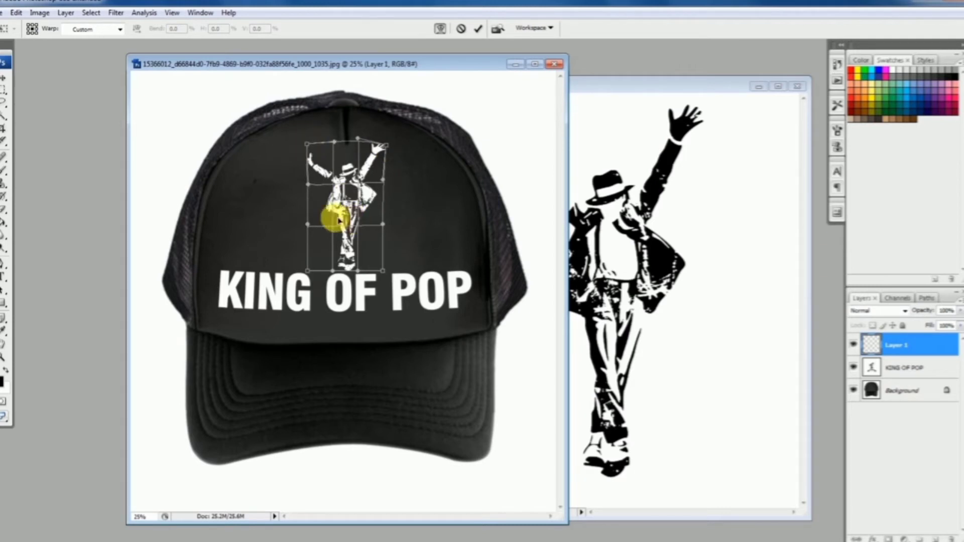
Bulge the warp mesh slightly outward around the figure's torso and legs, apply the warp, and close the KING.png document
{"action": "left_click_drag", "start_coordinate": [341, 213], "coordinate": [386, 206]}
{"action": "left_click_drag", "start_coordinate": [353, 243], "coordinate": [354, 248]}
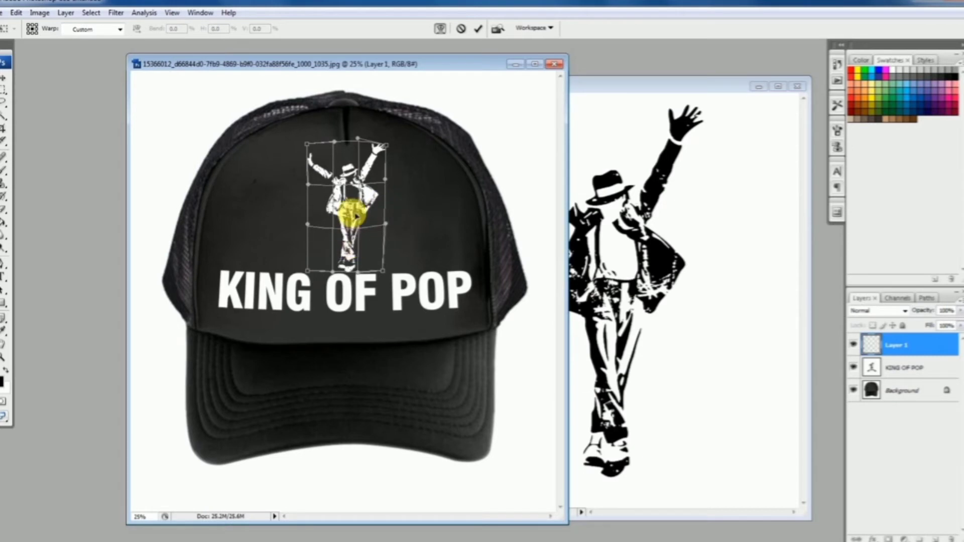
{"action": "left_click_drag", "start_coordinate": [354, 201], "coordinate": [317, 216]}
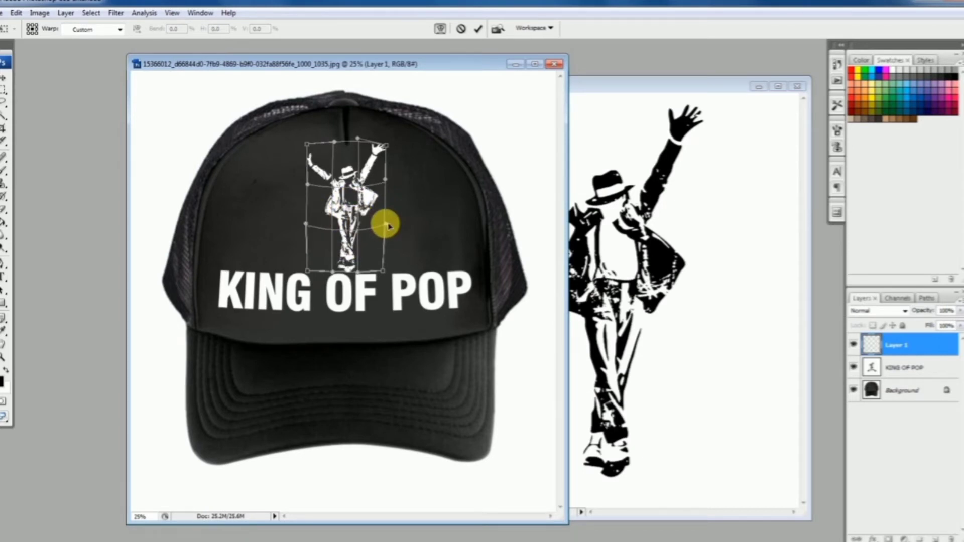
{"action": "left_click_drag", "start_coordinate": [387, 224], "coordinate": [388, 221]}
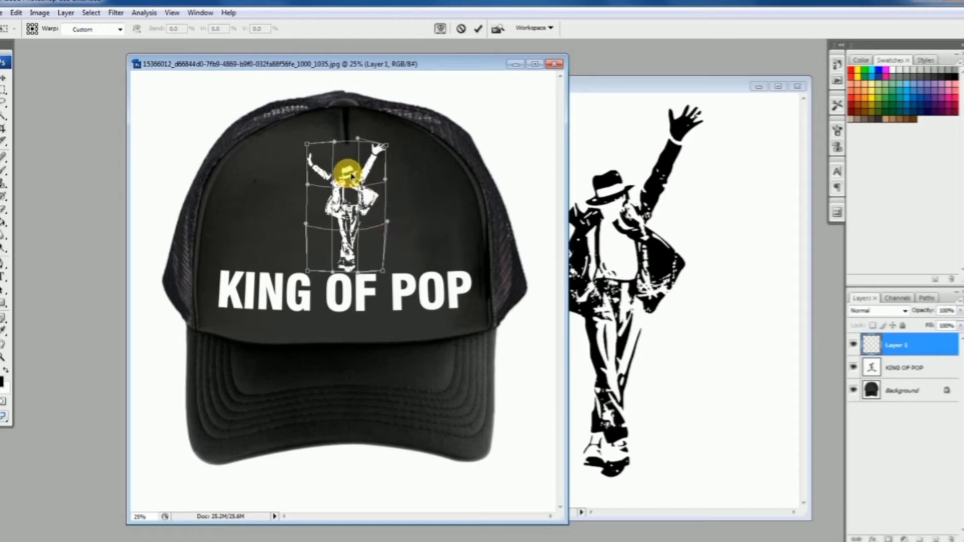
{"action": "left_click_drag", "start_coordinate": [350, 175], "coordinate": [351, 171]}
{"action": "key", "text": "Return"}
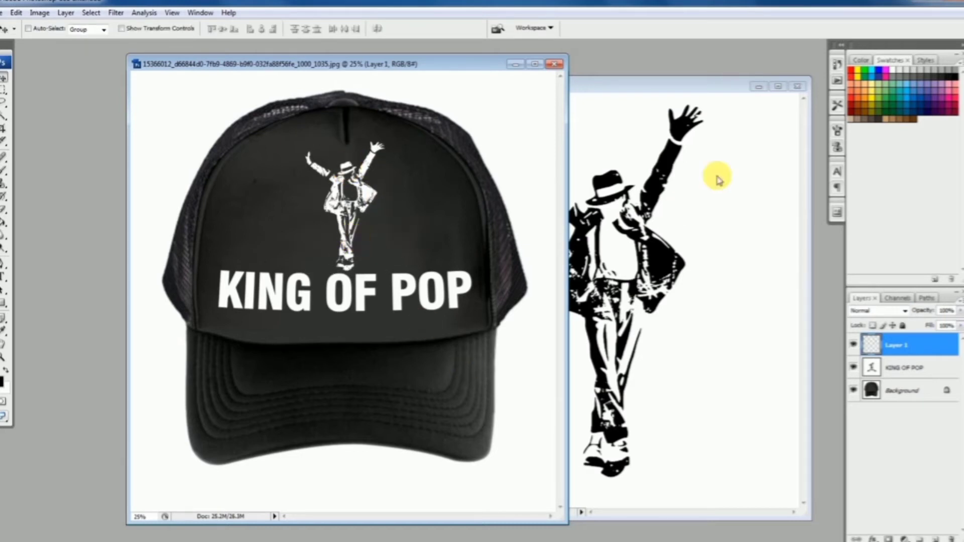
{"action": "left_click", "coordinate": [797, 87]}
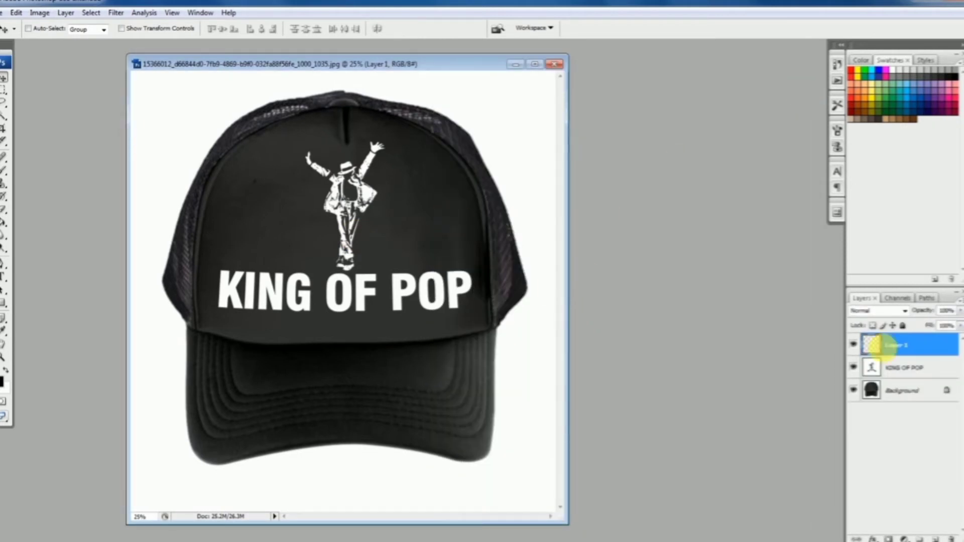
Lower the layer fill to about 90% for the figure and about 84% for the KING OF POP text
{"action": "left_click", "coordinate": [959, 327]}
{"action": "left_click_drag", "start_coordinate": [956, 343], "coordinate": [955, 343]}
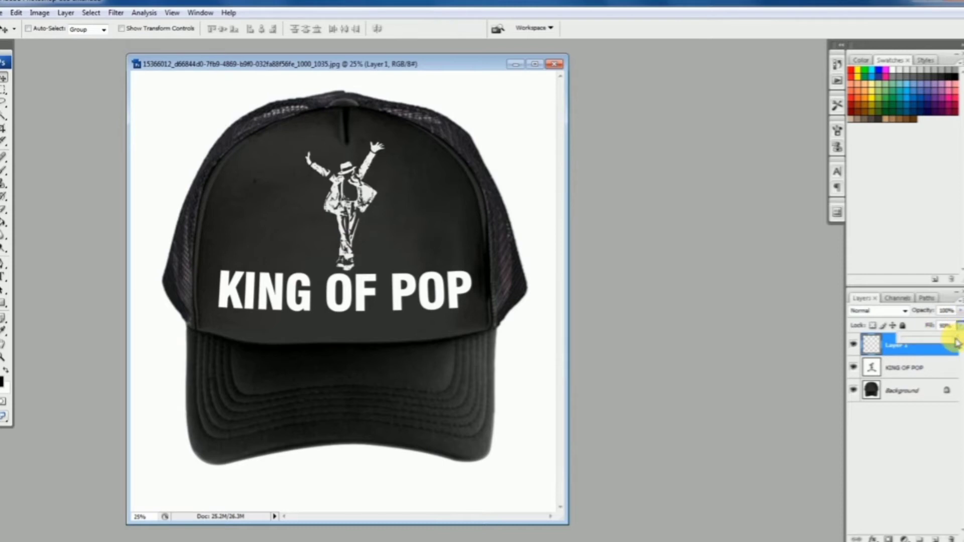
{"action": "left_click", "coordinate": [939, 369]}
{"action": "left_click_drag", "start_coordinate": [953, 340], "coordinate": [953, 340]}
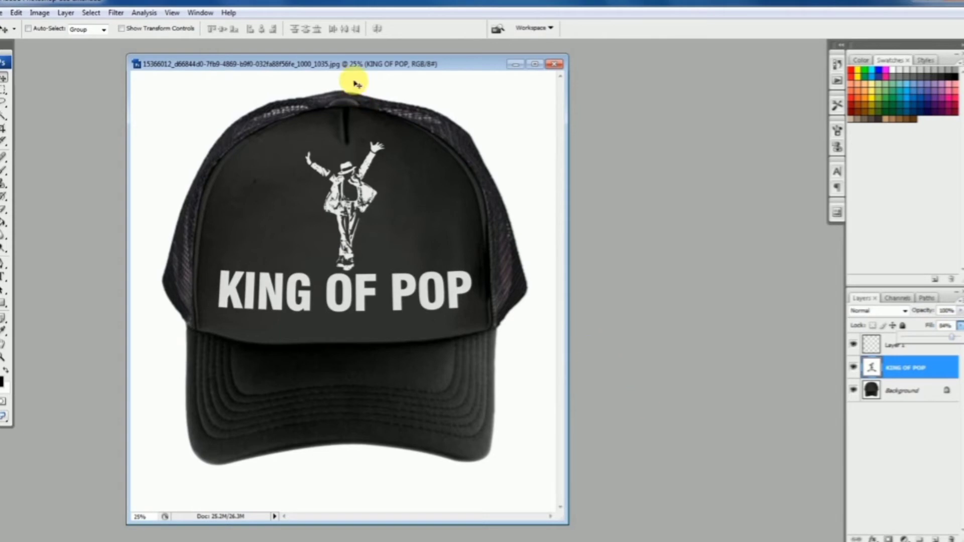
Examine the finished KING OF POP cap mockup at several zoom levels between 12.5% and 25%
{"action": "key", "text": "ctrl+plus"}
{"action": "left_click_drag", "start_coordinate": [565, 297], "coordinate": [683, 312]}
{"action": "left_click", "coordinate": [469, 316], "text": "alt"}
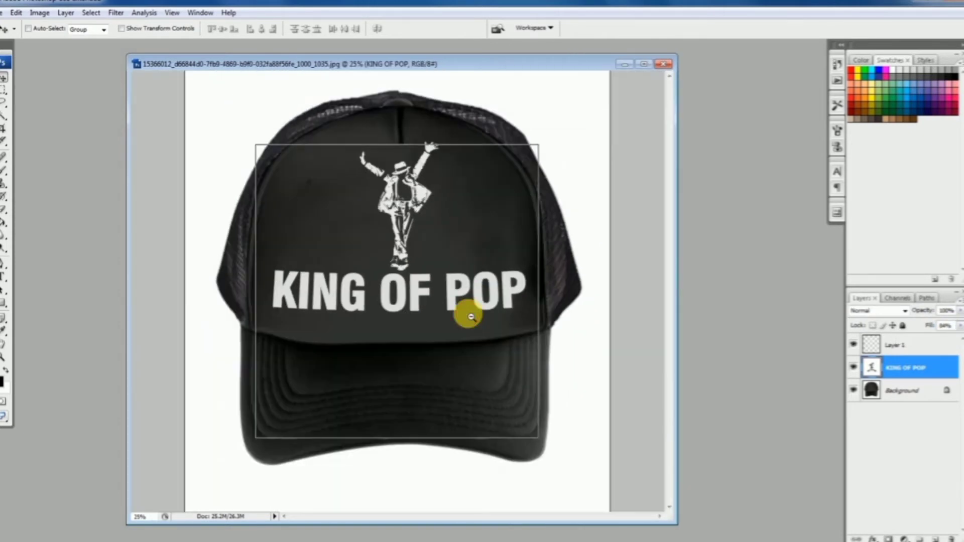
{"action": "left_click", "coordinate": [470, 316], "text": "alt"}
{"action": "left_click", "coordinate": [432, 297], "text": "alt"}
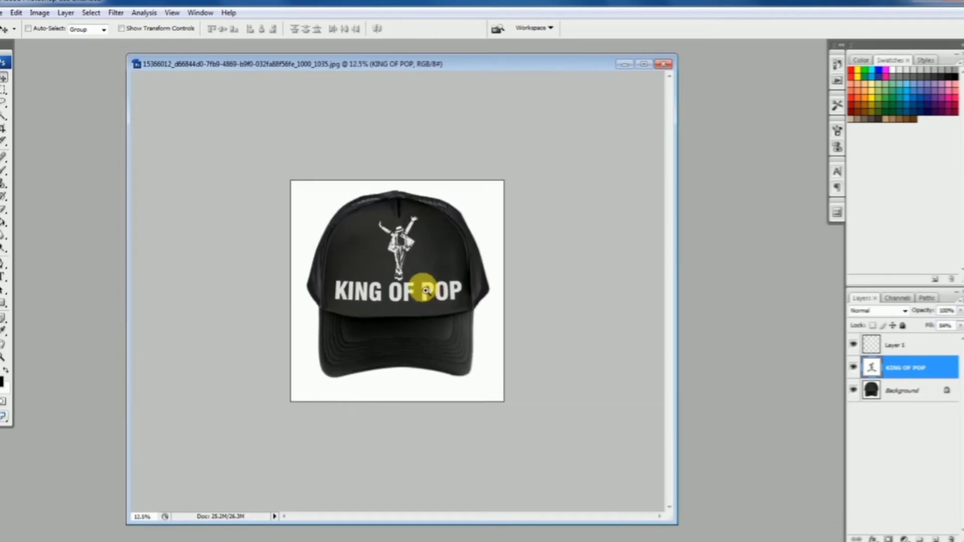
{"action": "left_click", "coordinate": [426, 290]}
{"action": "left_click", "coordinate": [426, 290]}
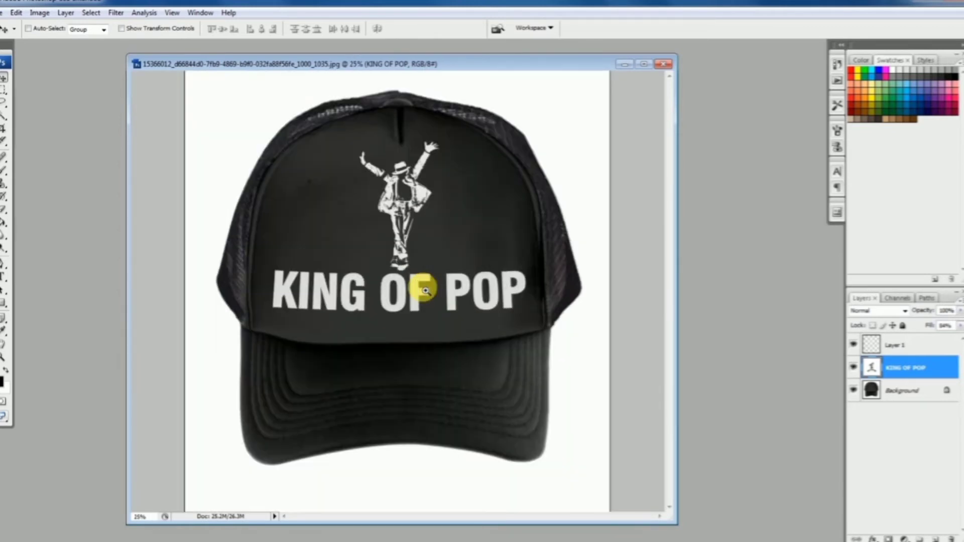
{"action": "left_click", "coordinate": [425, 290], "text": "alt"}
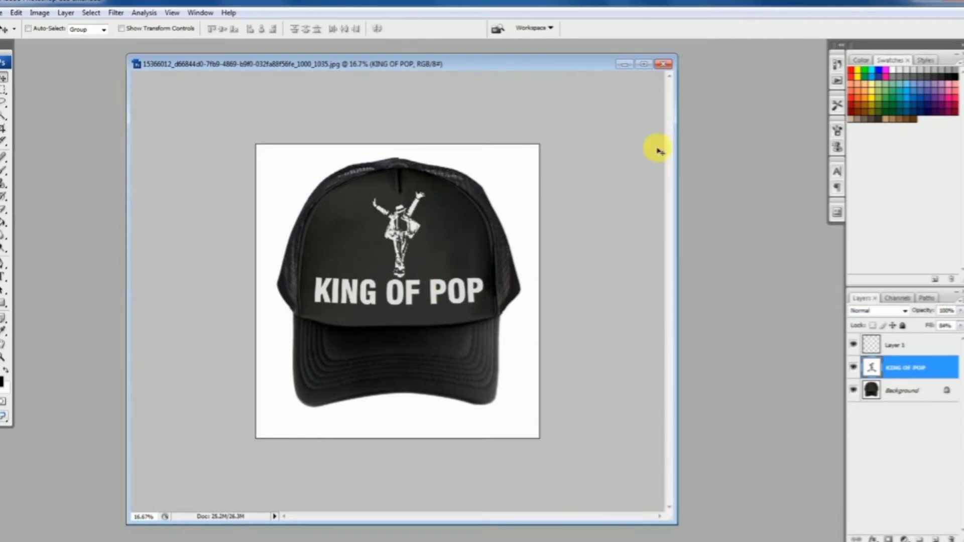
Close the finished mockup without saving and open the side-view black cap image from the MUCKUP folder, with its window centred in the workspace
{"action": "left_click", "coordinate": [666, 65]}
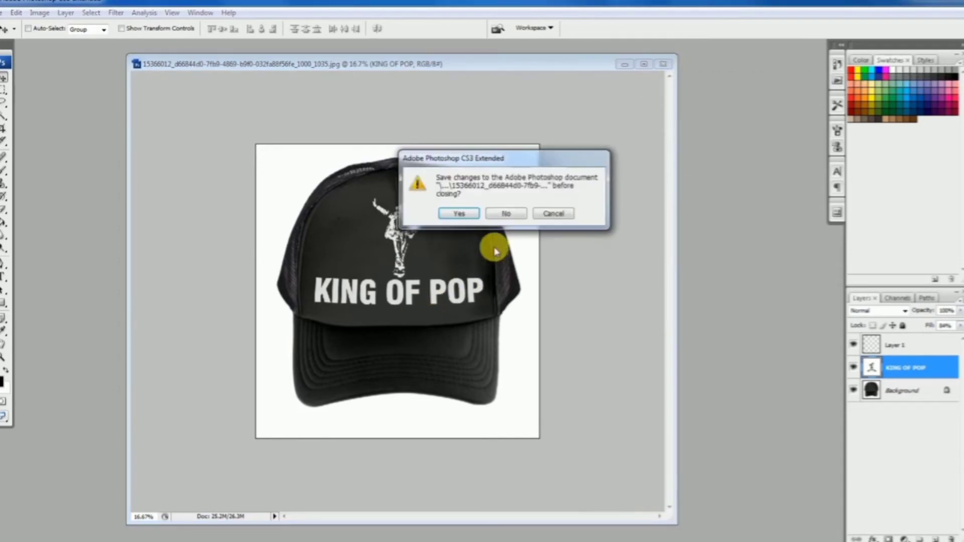
{"action": "left_click", "coordinate": [510, 214]}
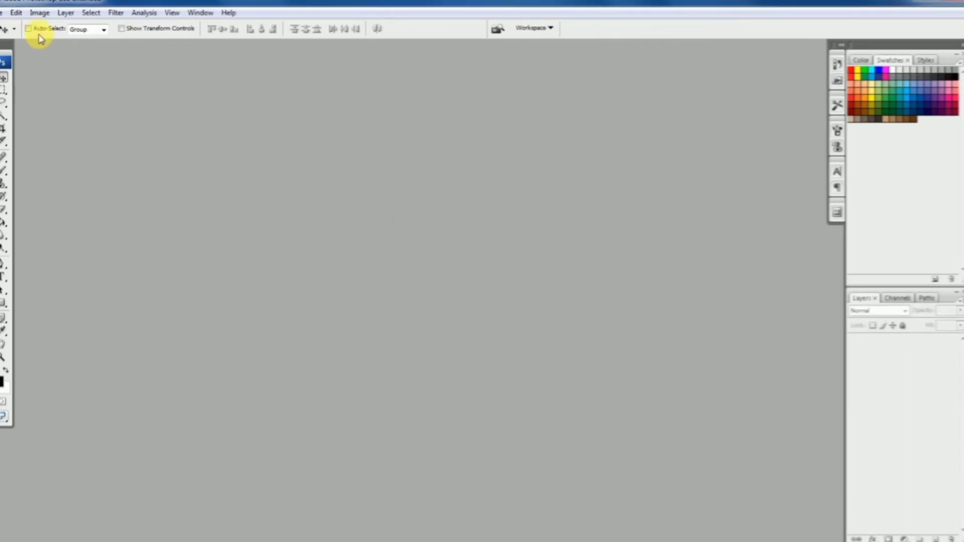
{"action": "left_click", "coordinate": [3, 13]}
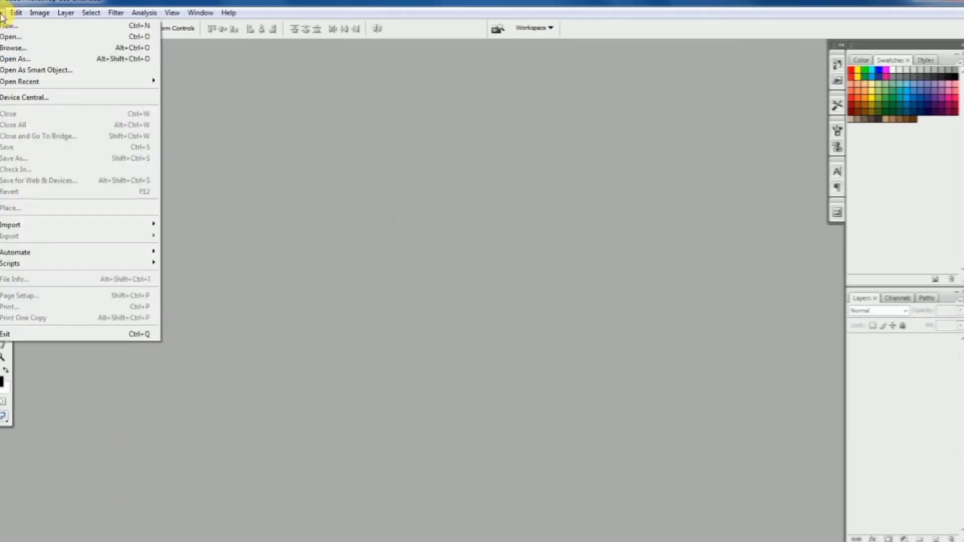
{"action": "left_click", "coordinate": [69, 37]}
{"action": "left_click", "coordinate": [486, 118]}
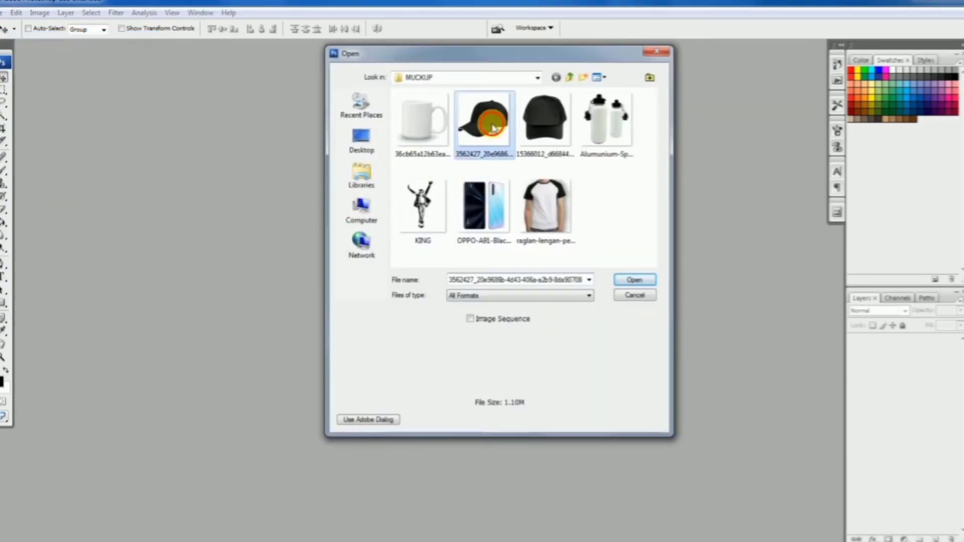
{"action": "left_click", "coordinate": [635, 281]}
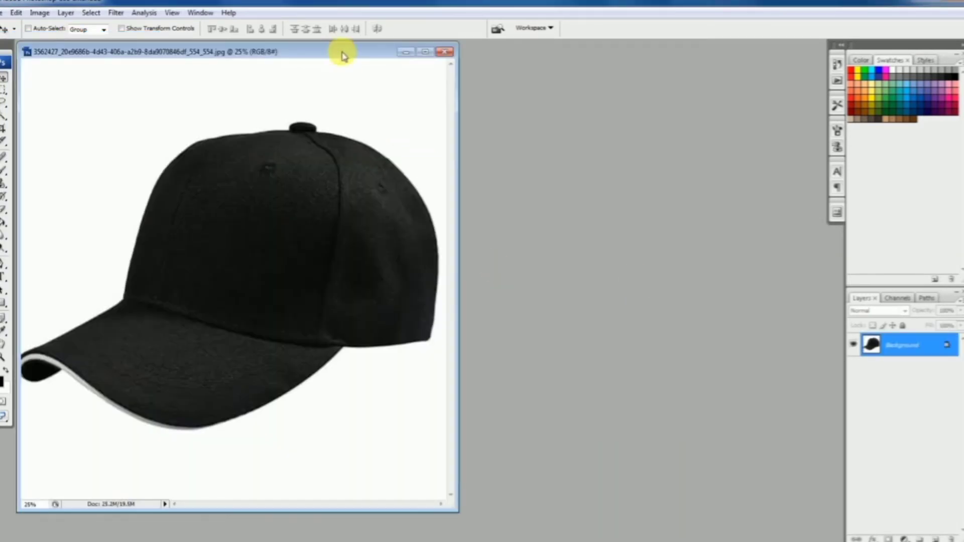
{"action": "left_click_drag", "start_coordinate": [339, 48], "coordinate": [454, 70]}
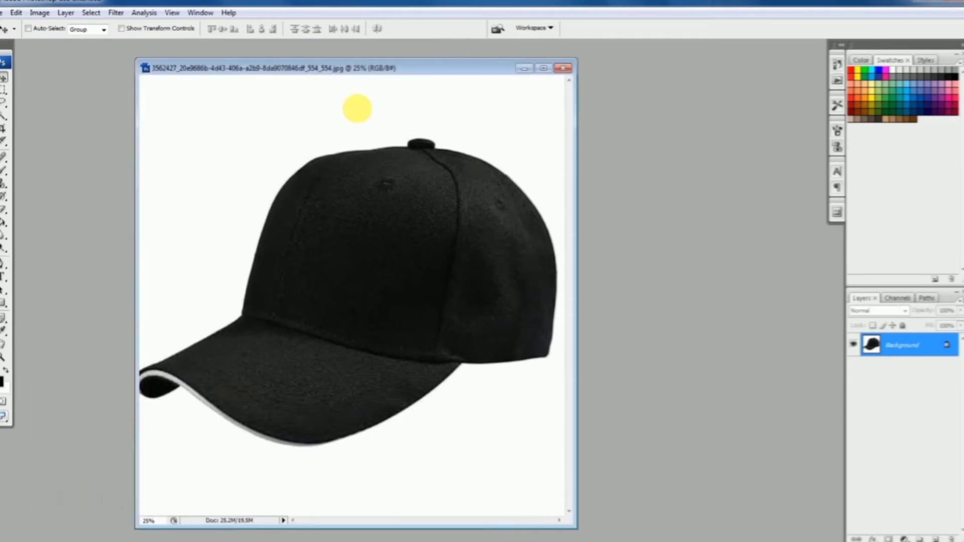
Add the white text KING OF POP and position it on the front panel of the cap, just above the brim
{"action": "left_click", "coordinate": [4, 277]}
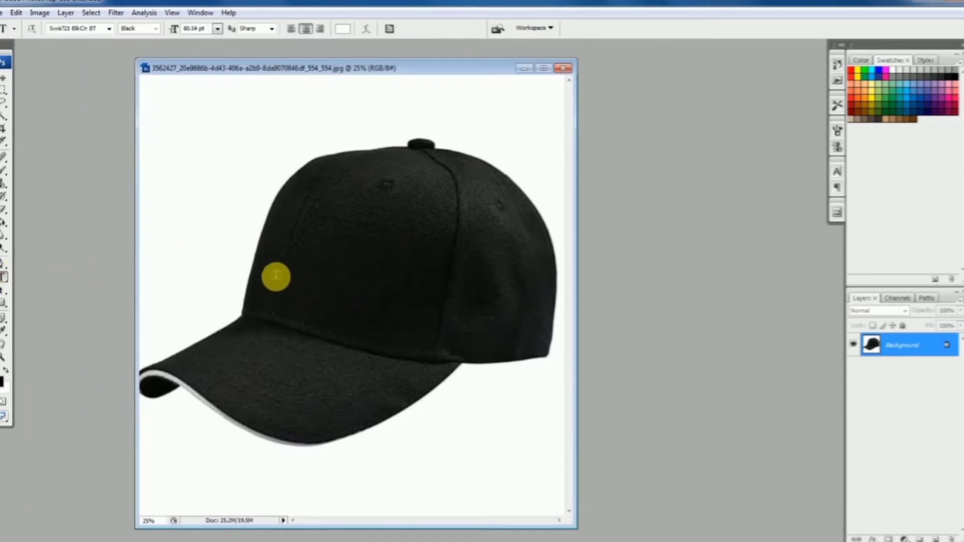
{"action": "left_click", "coordinate": [276, 276]}
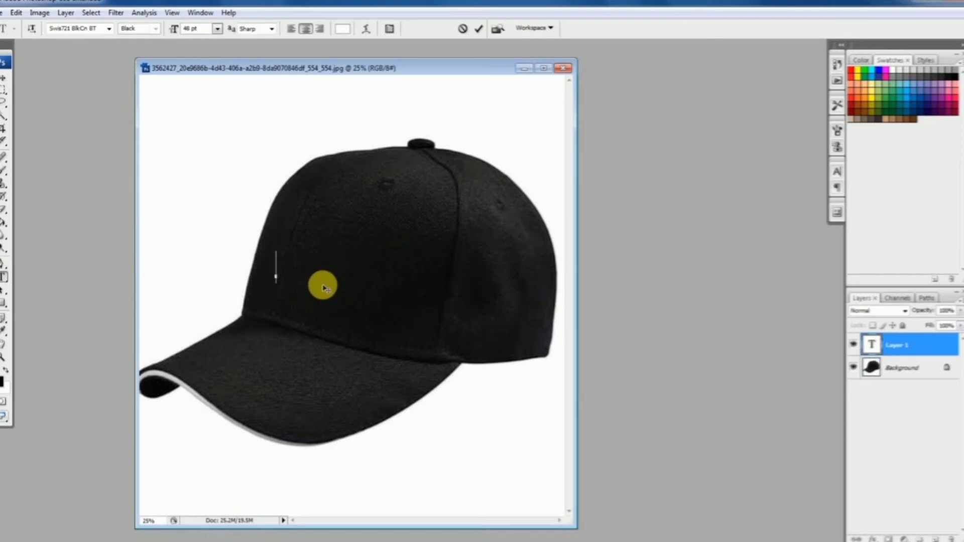
{"action": "type", "text": "KING OF POP"}
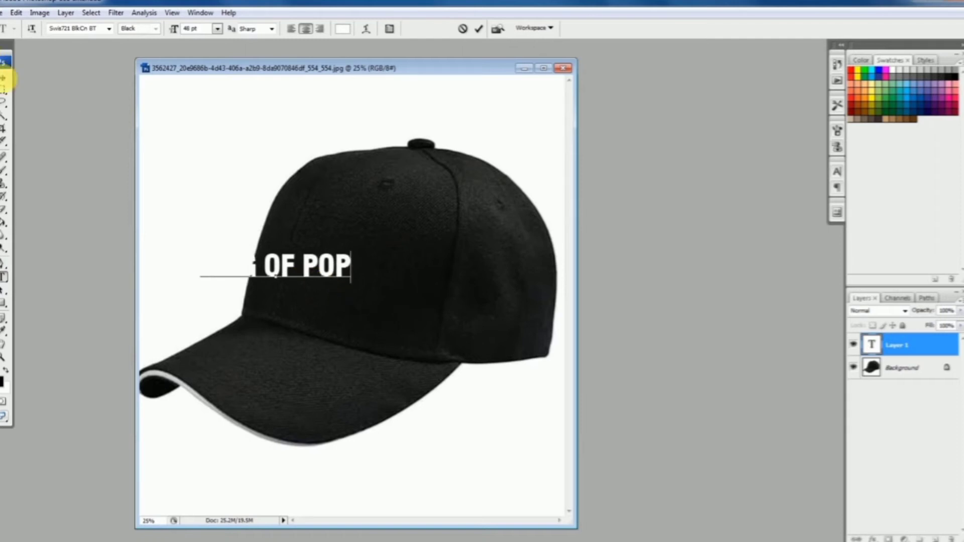
{"action": "left_click", "coordinate": [4, 78]}
{"action": "left_click_drag", "start_coordinate": [327, 290], "coordinate": [361, 303]}
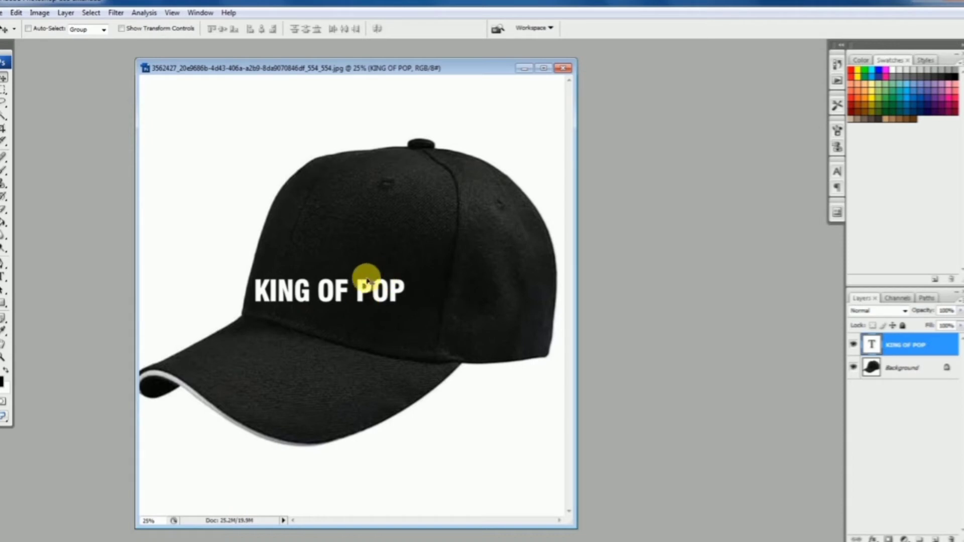
Scale the KING OF POP text up by about a third and shift it slightly right across the cap's front
{"action": "left_click", "coordinate": [15, 13]}
{"action": "mouse_move", "coordinate": [60, 218]}
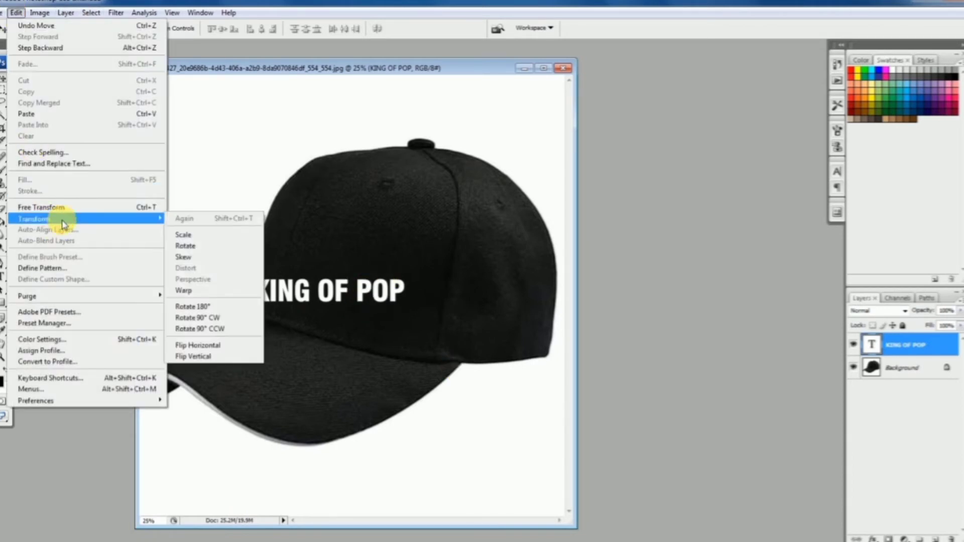
{"action": "left_click", "coordinate": [189, 236]}
{"action": "left_click_drag", "start_coordinate": [413, 275], "coordinate": [462, 257]}
{"action": "key", "text": "Return"}
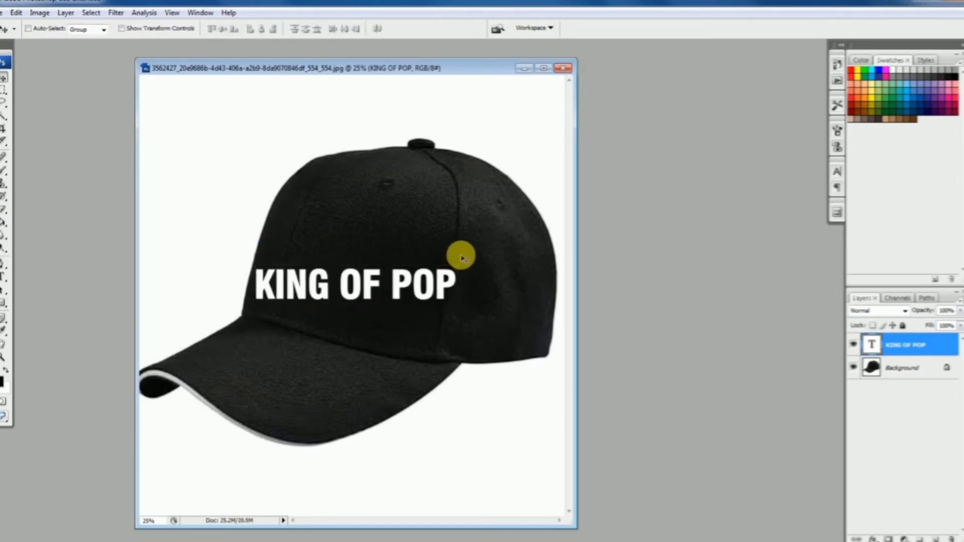
{"action": "left_click_drag", "start_coordinate": [398, 282], "coordinate": [420, 283]}
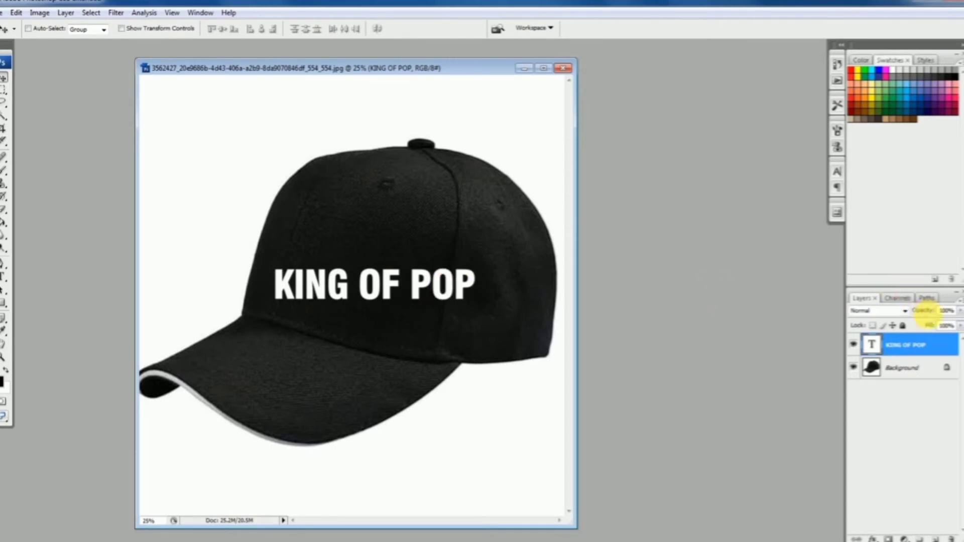
Rasterize the KING OF POP text layer
{"action": "left_click", "coordinate": [959, 305]}
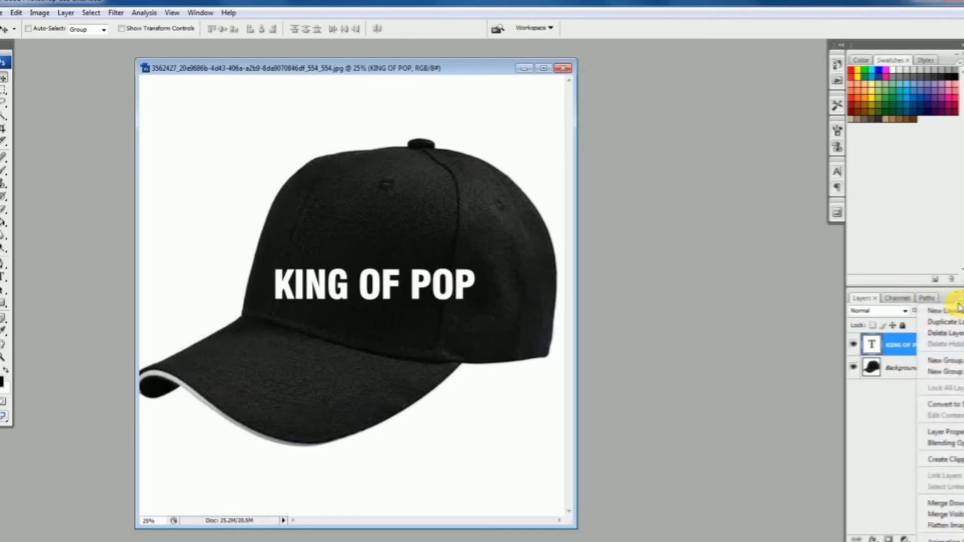
{"action": "left_click", "coordinate": [893, 396]}
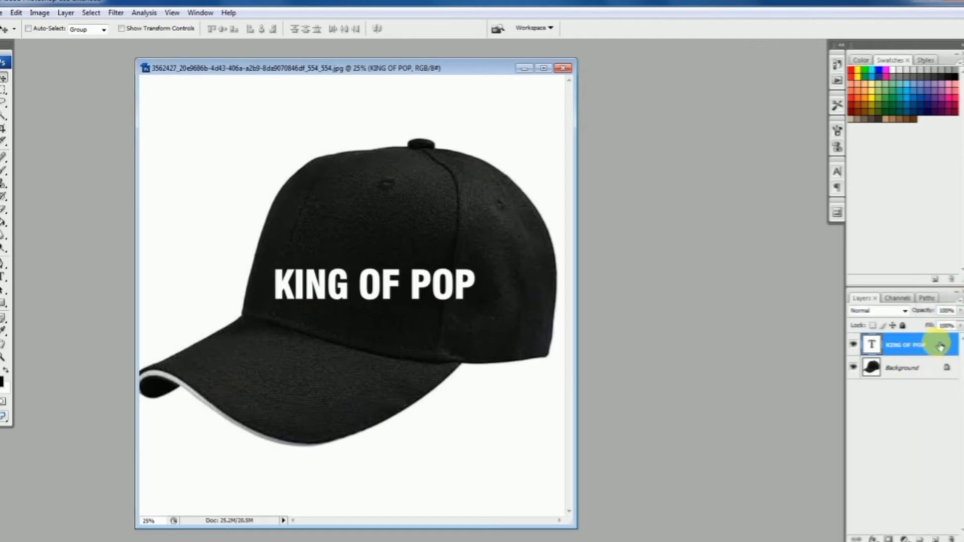
{"action": "left_click", "coordinate": [947, 344]}
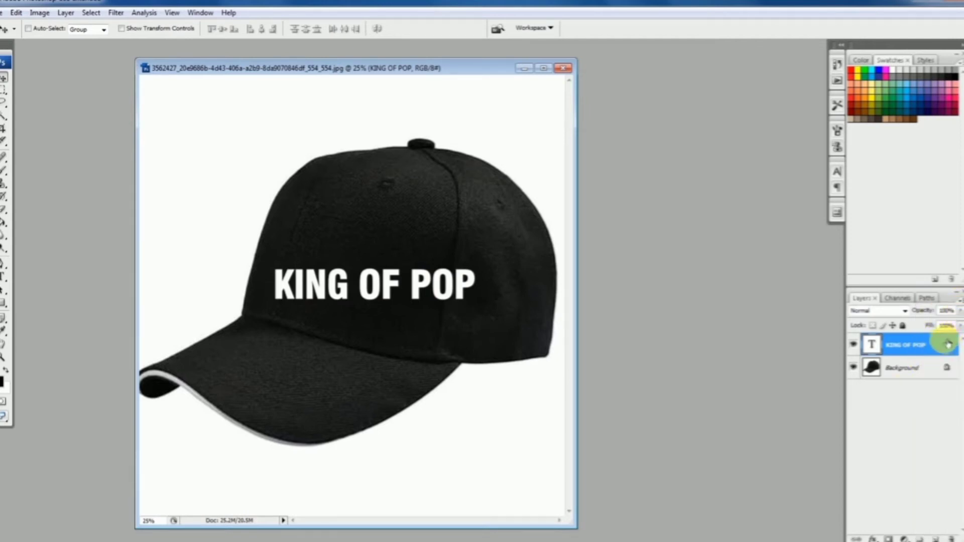
{"action": "left_click", "coordinate": [959, 301]}
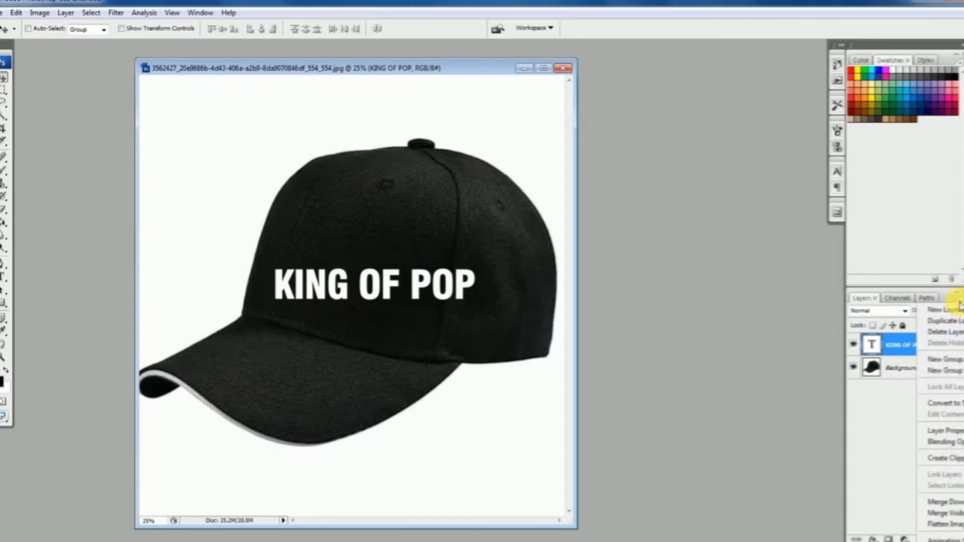
{"action": "right_click", "coordinate": [893, 344]}
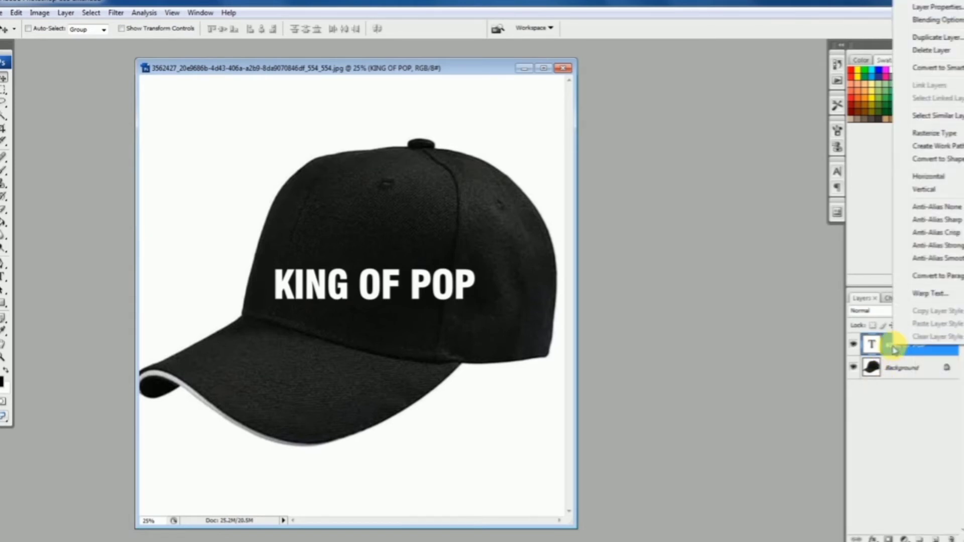
{"action": "left_click", "coordinate": [931, 134]}
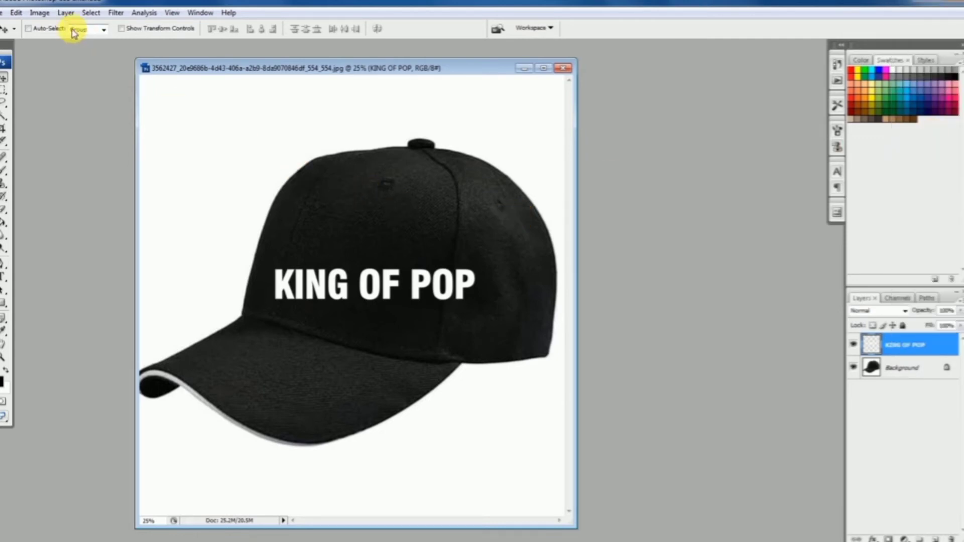
Apply a Perspective transform that enlarges the POP end of the lettering, and move it toward the cap's front edge
{"action": "left_click", "coordinate": [16, 14]}
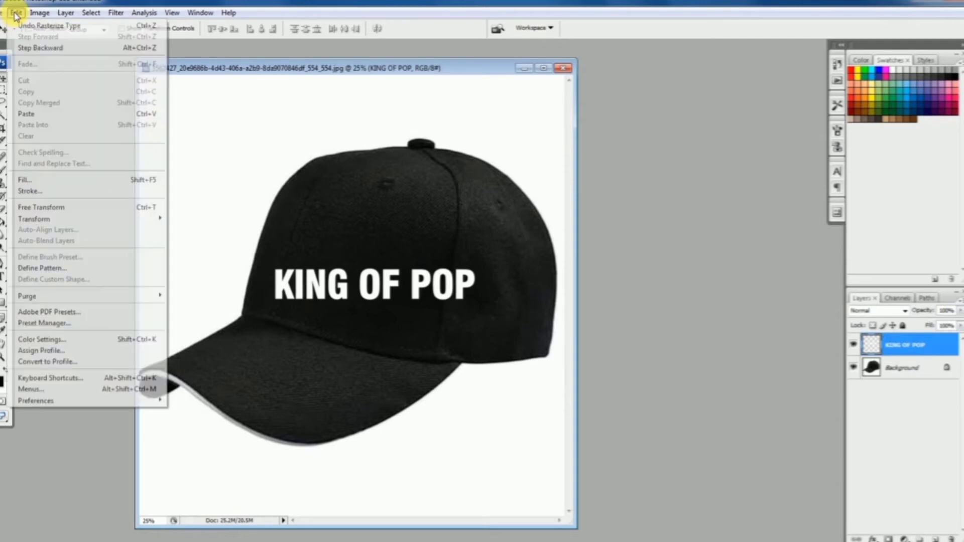
{"action": "mouse_move", "coordinate": [71, 219]}
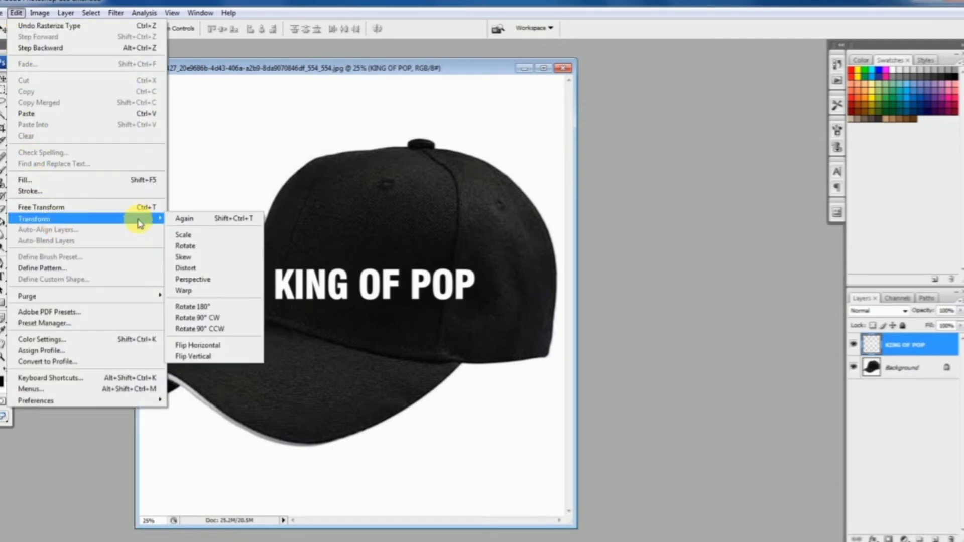
{"action": "left_click", "coordinate": [224, 280]}
{"action": "left_click_drag", "start_coordinate": [275, 272], "coordinate": [274, 277]}
{"action": "left_click_drag", "start_coordinate": [477, 286], "coordinate": [476, 319]}
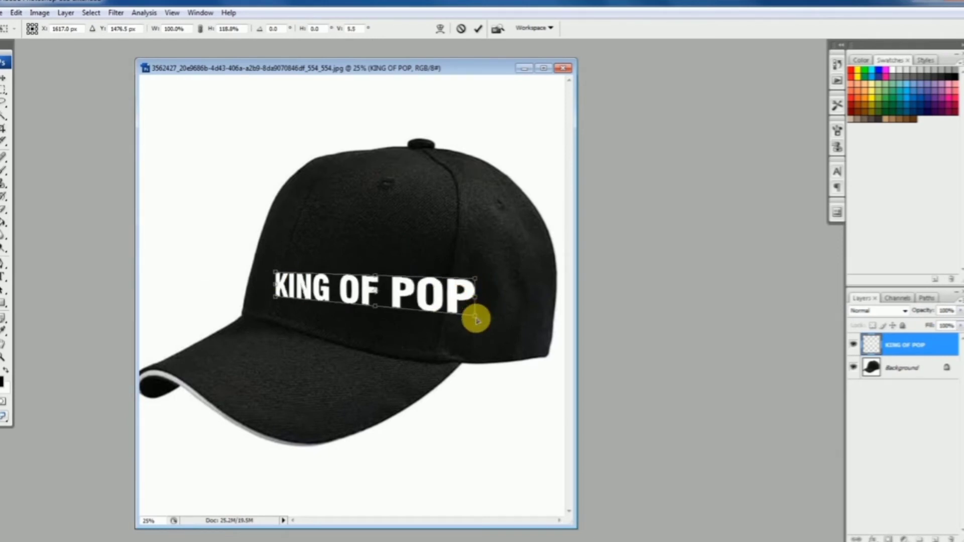
{"action": "key", "text": "Return"}
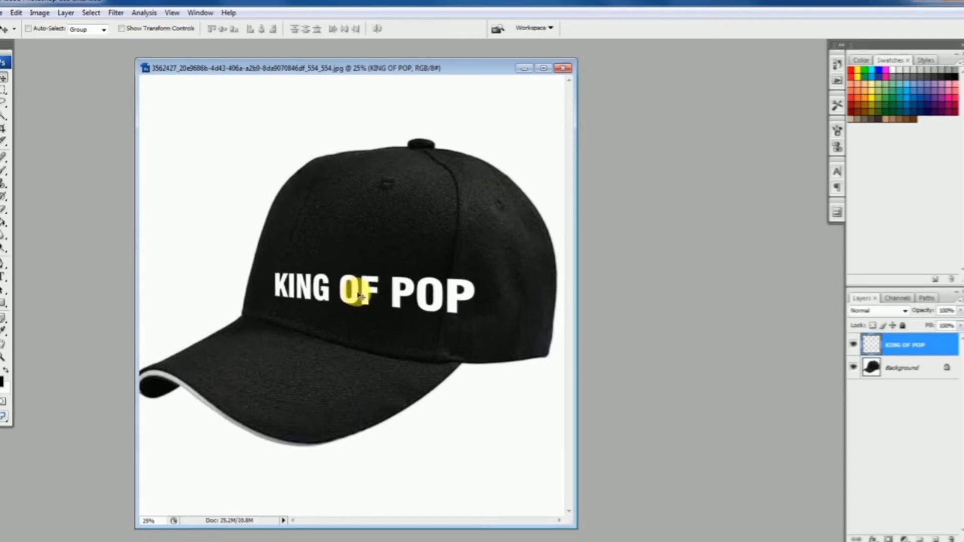
{"action": "left_click_drag", "start_coordinate": [362, 296], "coordinate": [348, 299]}
{"action": "left_click_drag", "start_coordinate": [346, 299], "coordinate": [345, 300]}
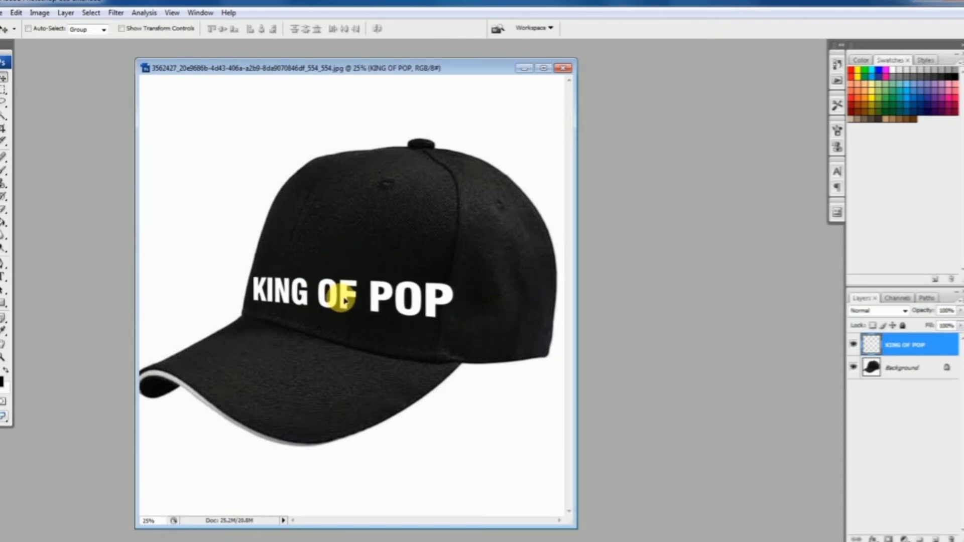
Scale the KING OF POP lettering horizontally to about 76.6% so it fits within the cap's front panel
{"action": "left_click", "coordinate": [15, 14]}
{"action": "mouse_move", "coordinate": [64, 217]}
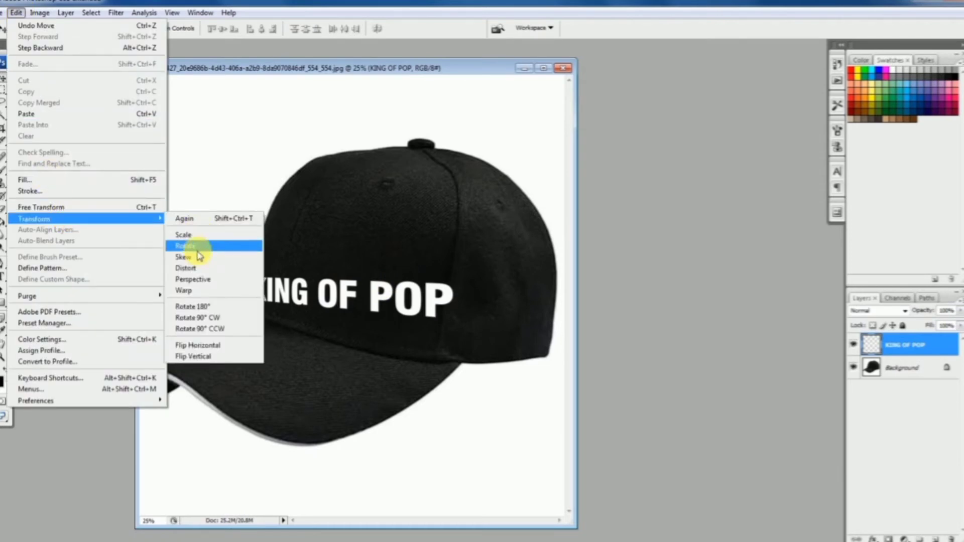
{"action": "left_click", "coordinate": [198, 234]}
{"action": "left_click_drag", "start_coordinate": [456, 303], "coordinate": [409, 310]}
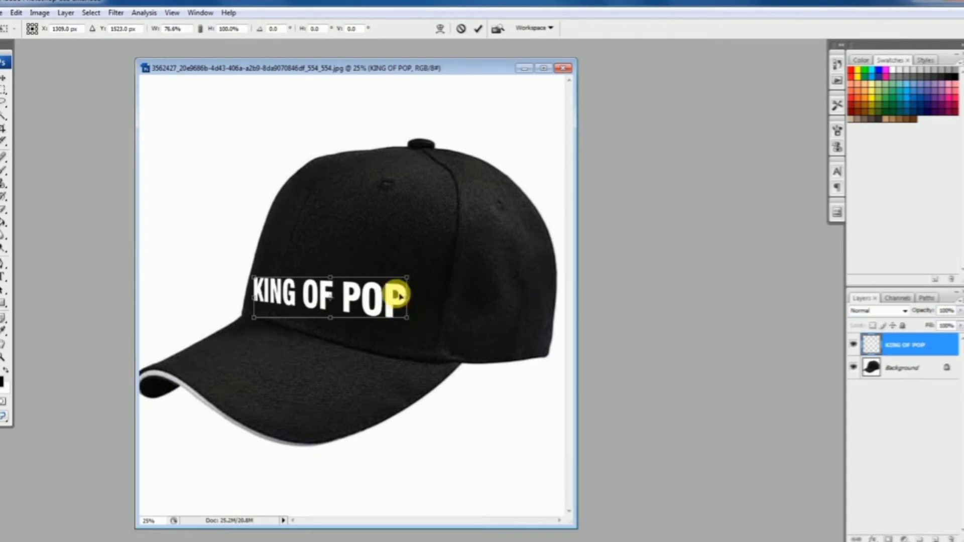
Distort the KING OF POP lettering so its POP end slopes down along the brim seam, at about 80% width and 110% height
{"action": "left_click", "coordinate": [17, 14]}
{"action": "left_click", "coordinate": [79, 219]}
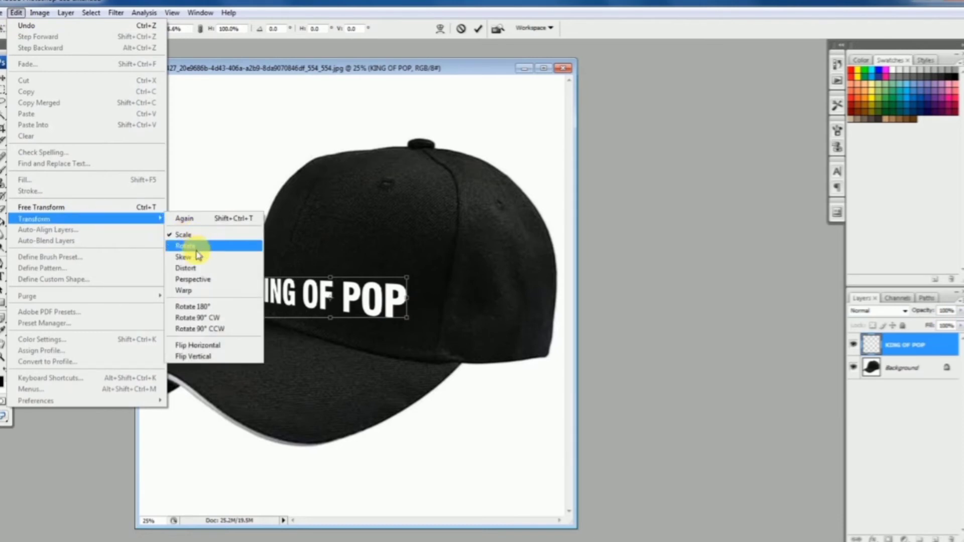
{"action": "left_click", "coordinate": [195, 269]}
{"action": "mouse_move", "coordinate": [409, 302]}
{"action": "left_mouse_down"}
{"action": "mouse_move", "coordinate": [412, 319]}
{"action": "mouse_move", "coordinate": [409, 294]}
{"action": "left_mouse_up"}
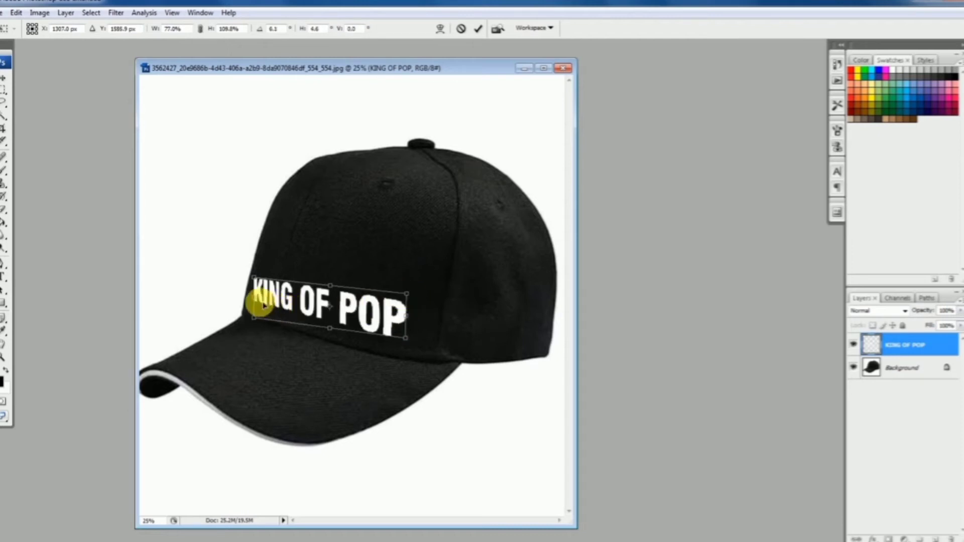
{"action": "mouse_move", "coordinate": [256, 301]}
{"action": "left_mouse_down"}
{"action": "mouse_move", "coordinate": [247, 303]}
{"action": "mouse_move", "coordinate": [260, 301]}
{"action": "left_mouse_up"}
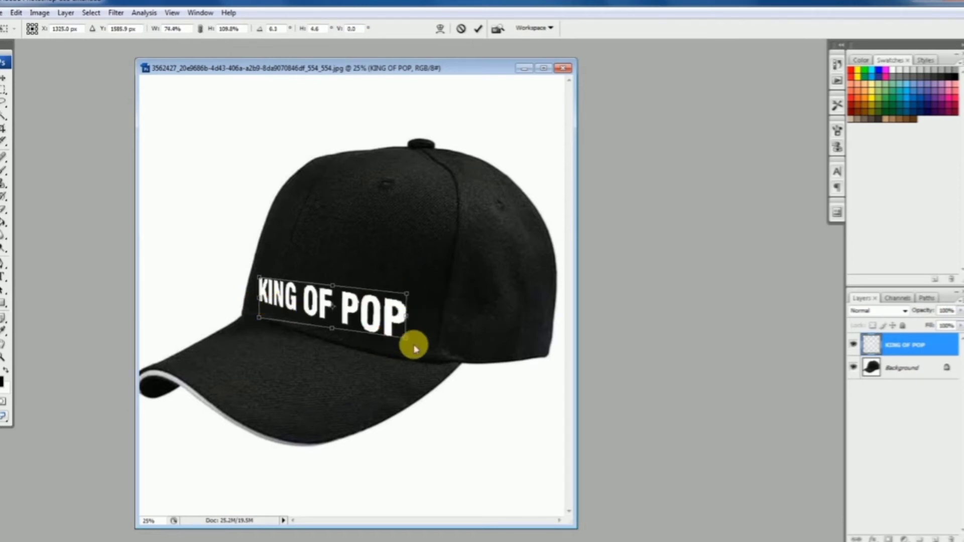
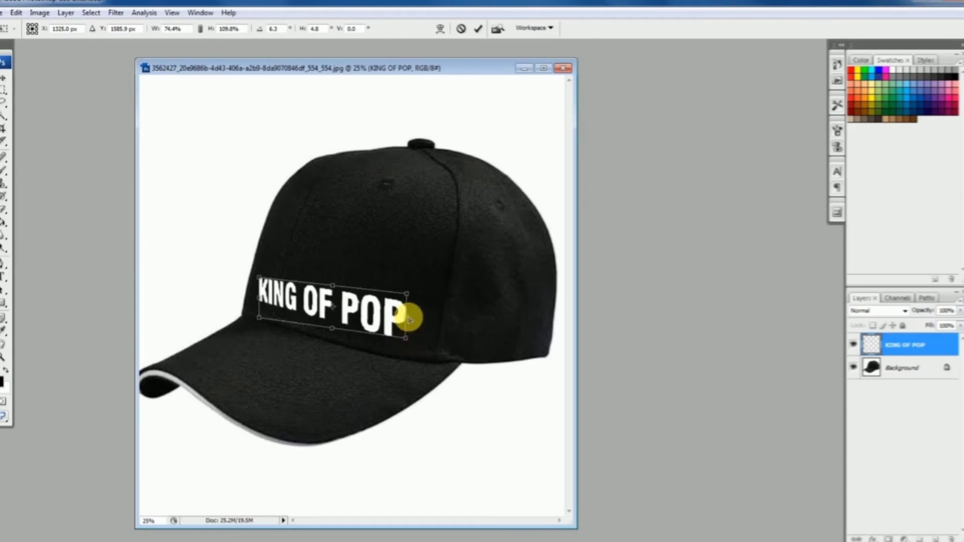
{"action": "left_click_drag", "start_coordinate": [409, 319], "coordinate": [420, 321]}
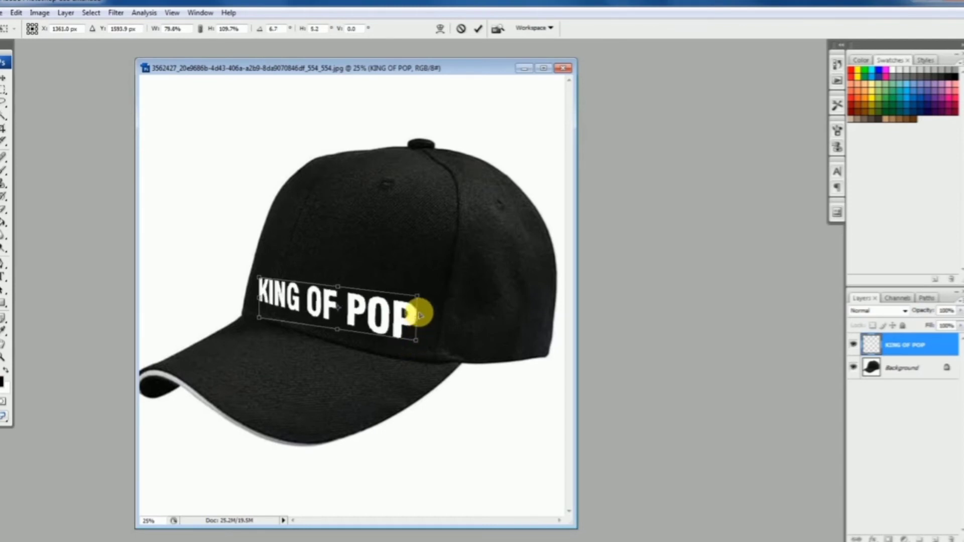
Switch the lettering's transform to Warp mode and apply the pending transformation
{"action": "left_click", "coordinate": [20, 16]}
{"action": "mouse_move", "coordinate": [76, 218]}
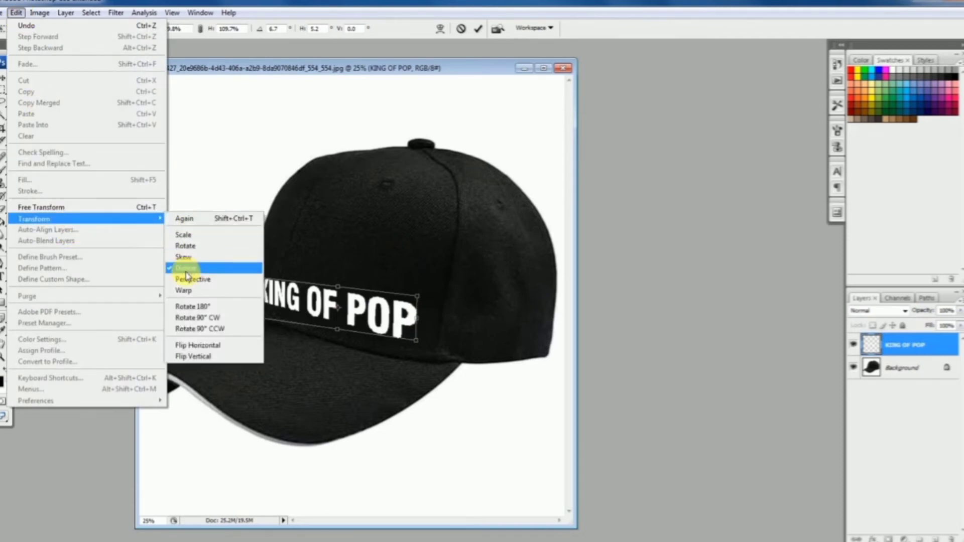
{"action": "left_click", "coordinate": [183, 290]}
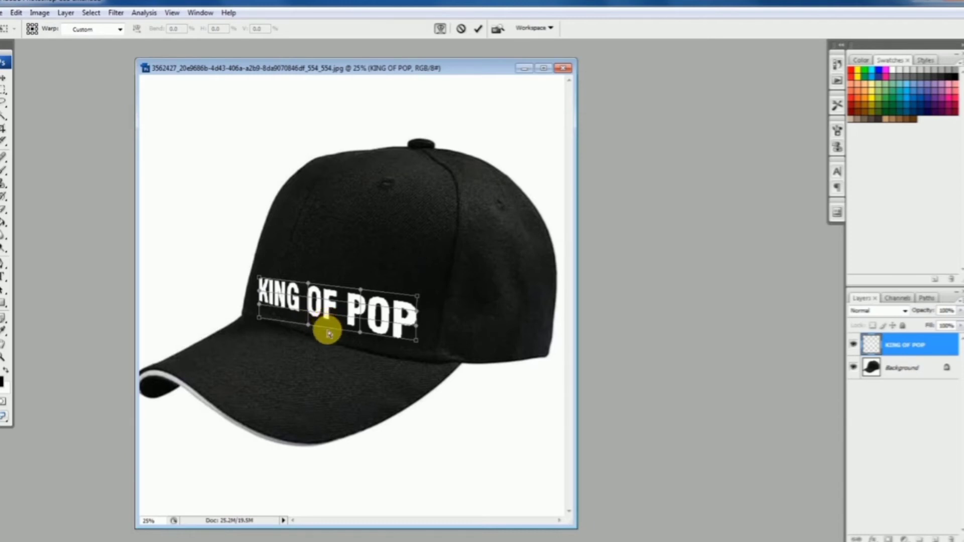
{"action": "left_click", "coordinate": [327, 330], "text": "ctrl"}
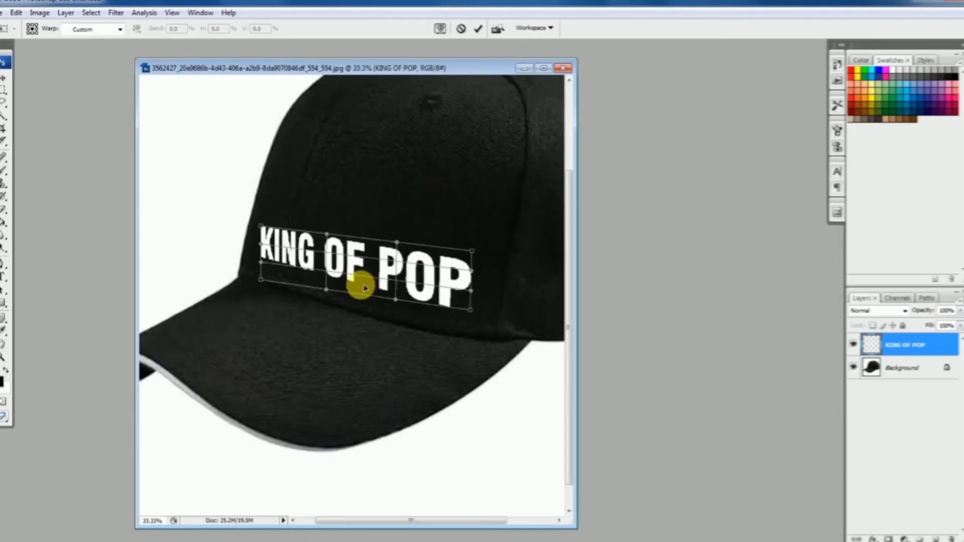
{"action": "left_click", "coordinate": [361, 297], "text": "ctrl"}
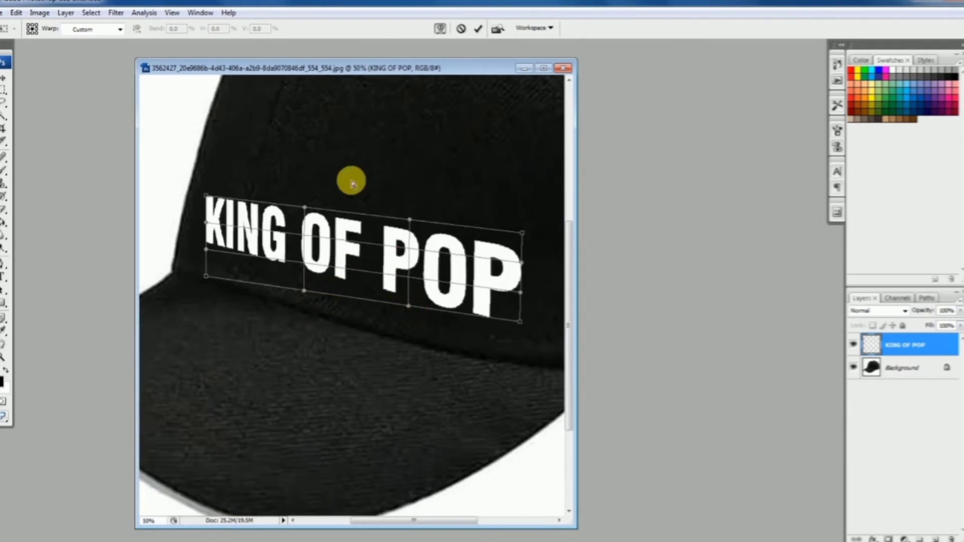
{"action": "left_click", "coordinate": [3, 78]}
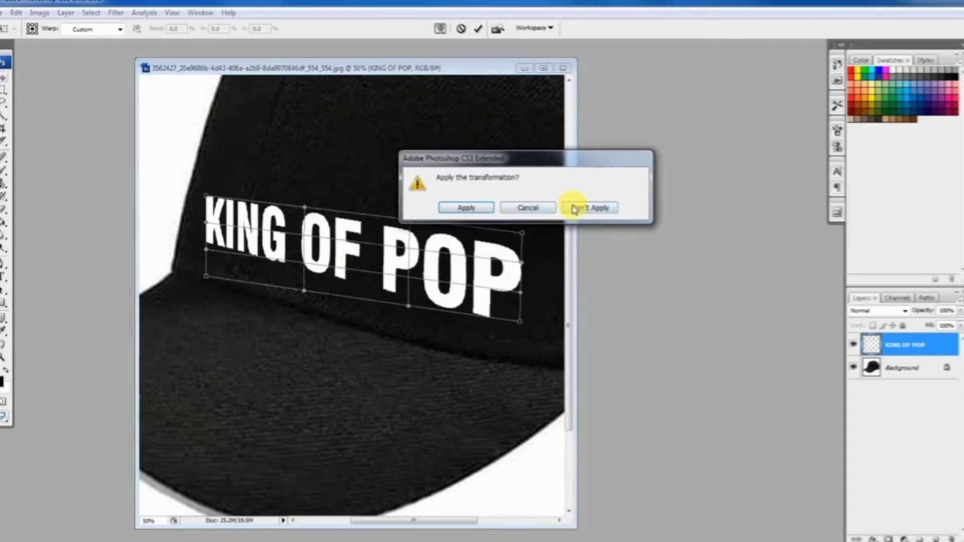
{"action": "left_click", "coordinate": [467, 208]}
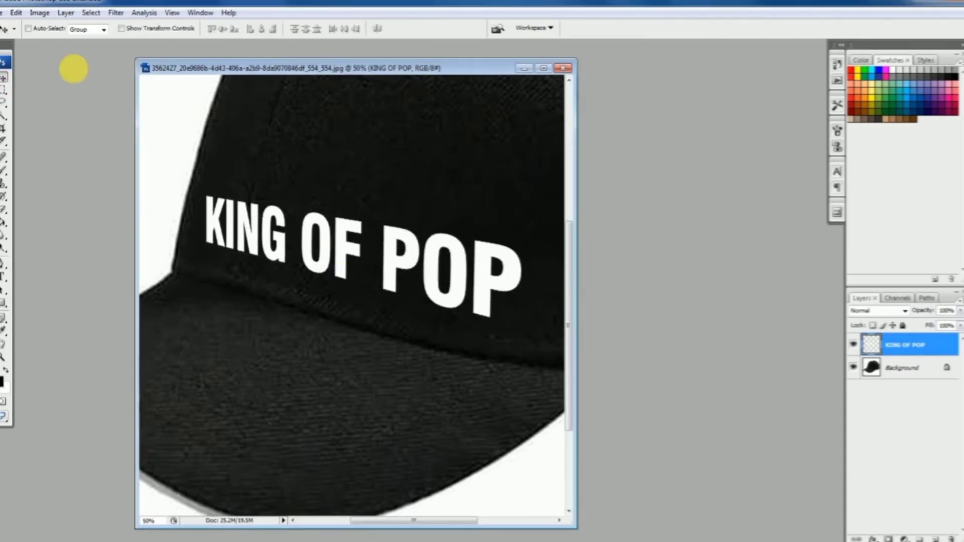
Warp the KING OF POP lettering, bowing its middle slightly downward and stretching its corners outward to follow the cap's curve
{"action": "left_click", "coordinate": [15, 10]}
{"action": "mouse_move", "coordinate": [67, 218]}
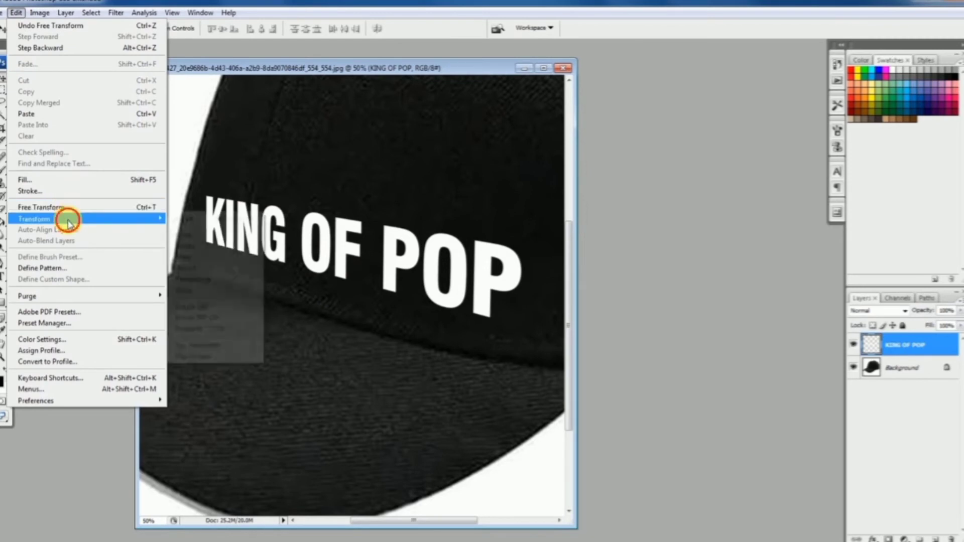
{"action": "left_click", "coordinate": [198, 290]}
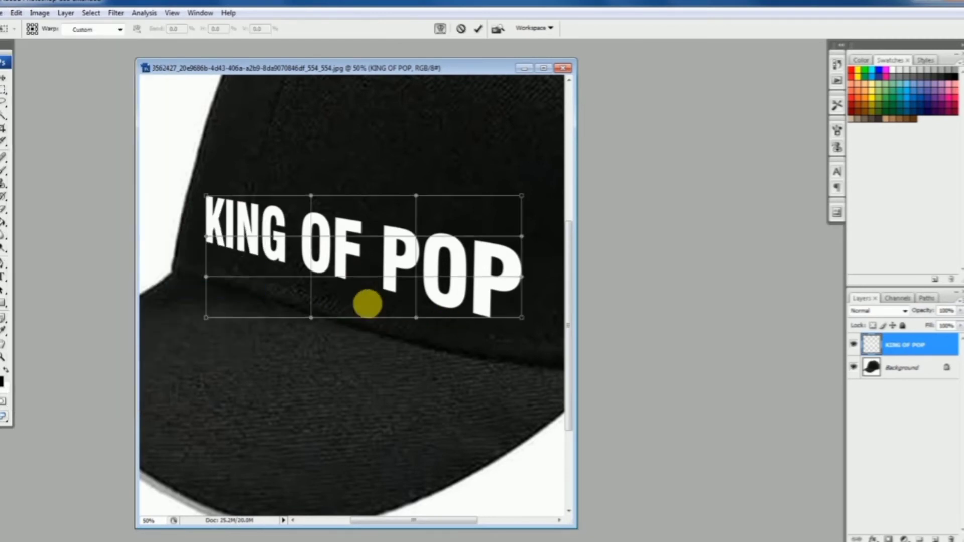
{"action": "left_click_drag", "start_coordinate": [370, 301], "coordinate": [366, 305]}
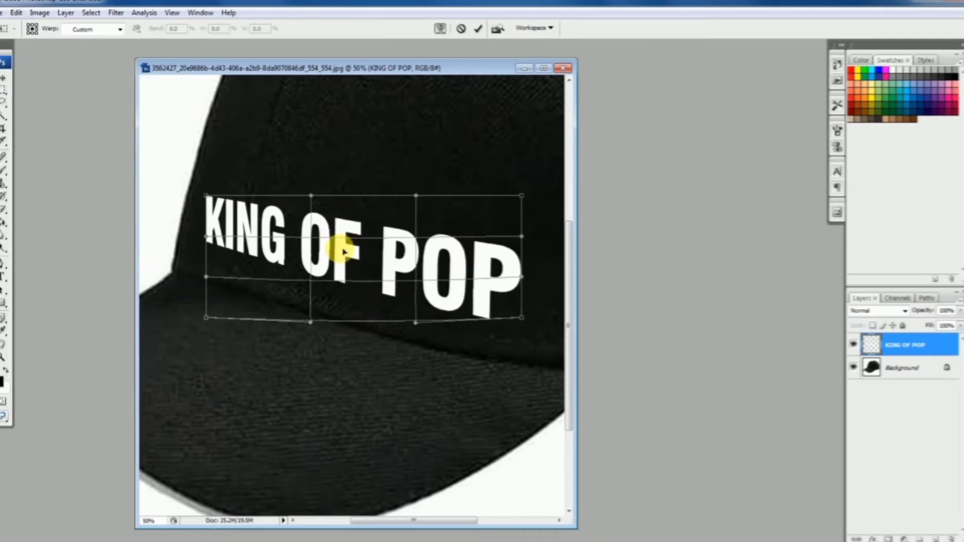
{"action": "left_click_drag", "start_coordinate": [310, 197], "coordinate": [311, 202]}
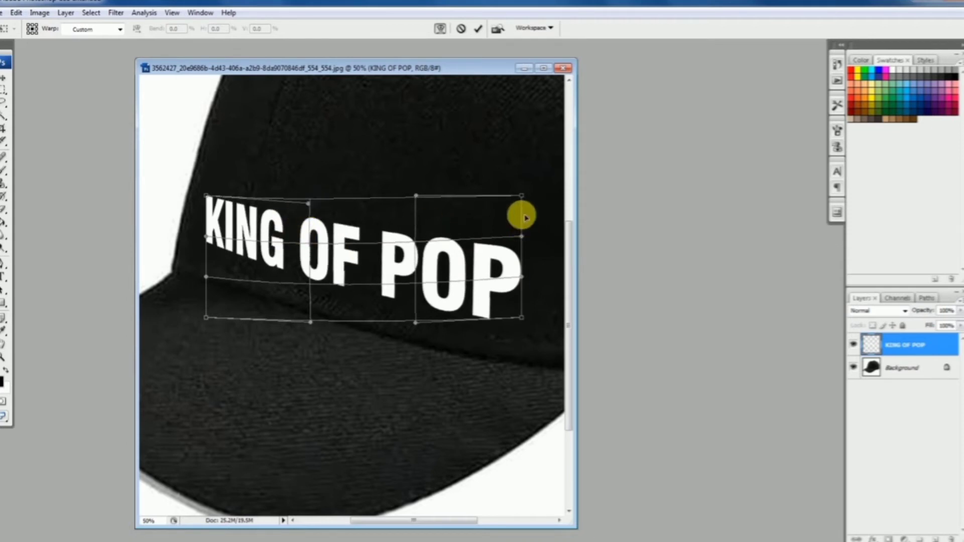
{"action": "left_click_drag", "start_coordinate": [522, 201], "coordinate": [523, 190]}
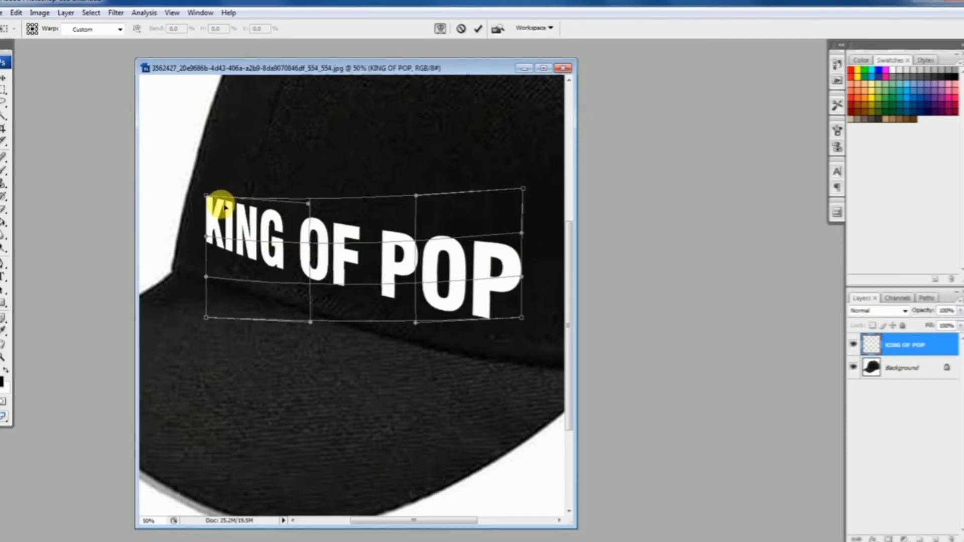
{"action": "mouse_move", "coordinate": [211, 201]}
{"action": "left_mouse_down"}
{"action": "mouse_move", "coordinate": [198, 237]}
{"action": "mouse_move", "coordinate": [206, 201]}
{"action": "left_mouse_up"}
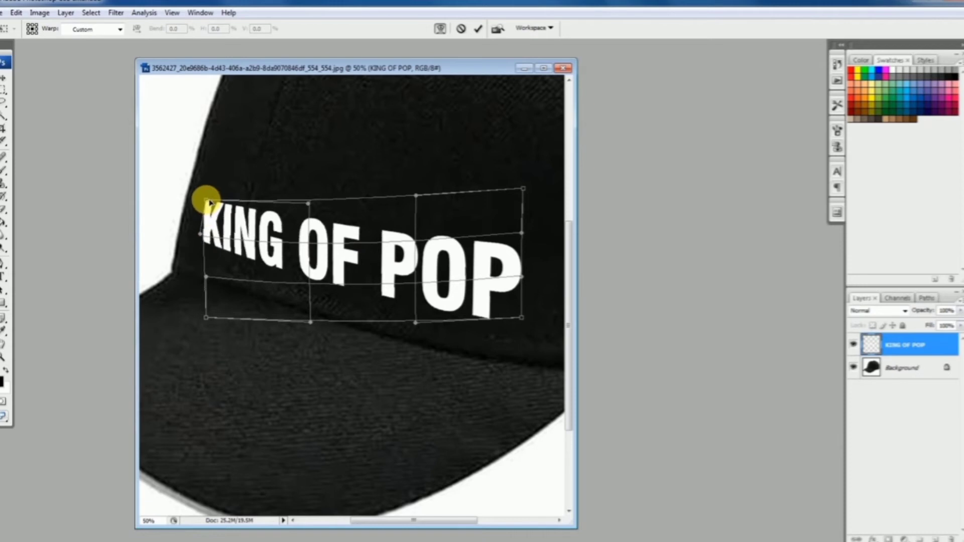
{"action": "left_click_drag", "start_coordinate": [525, 317], "coordinate": [525, 323]}
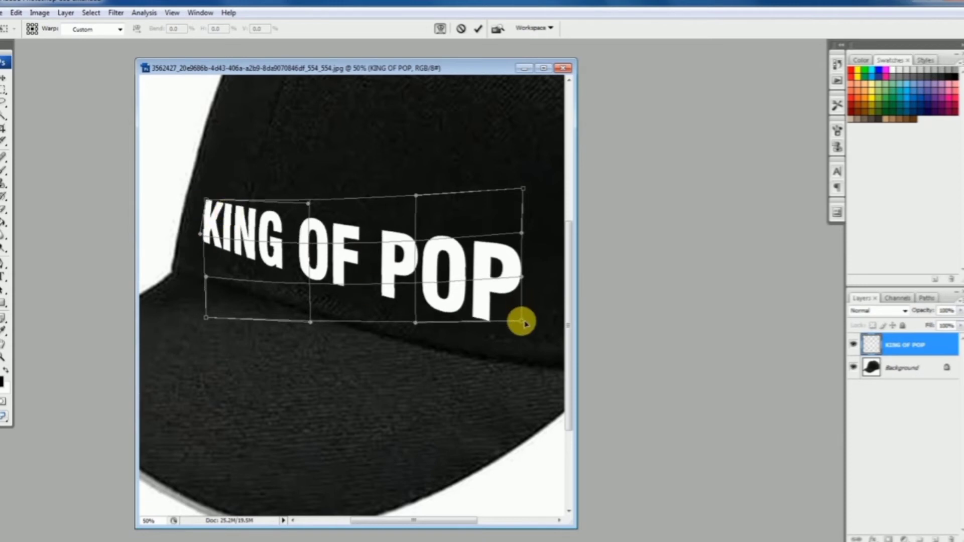
{"action": "key", "text": "Return"}
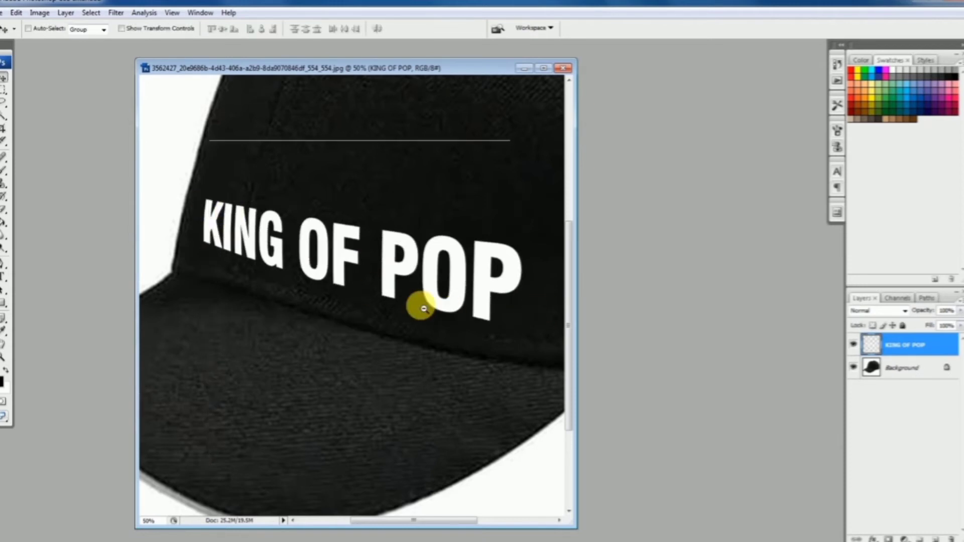
Nudge the KING OF POP lettering slightly up and right on the cap, and reduce its layer fill to 87%
{"action": "key", "text": "ctrl+minus"}
{"action": "left_click", "coordinate": [366, 279]}
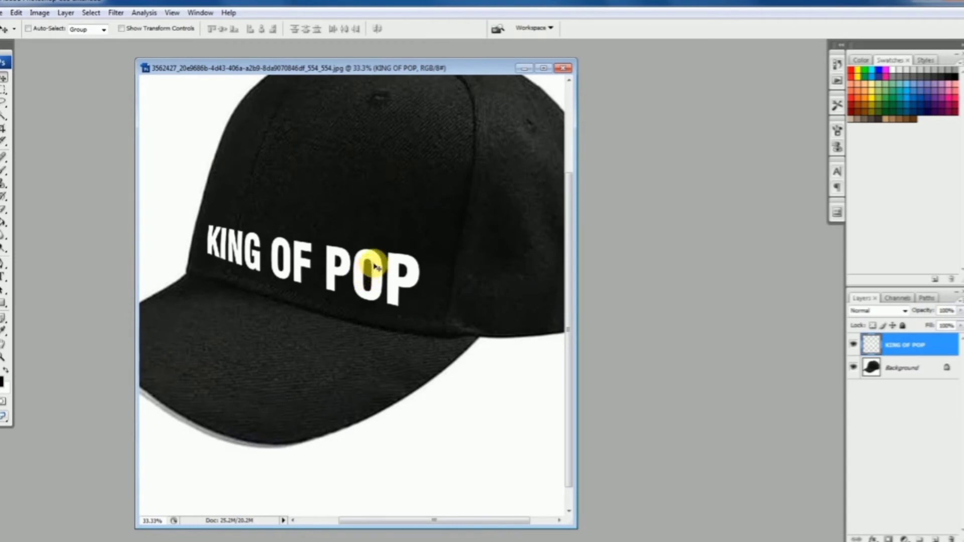
{"action": "left_click_drag", "start_coordinate": [361, 280], "coordinate": [368, 267]}
{"action": "key", "text": "ctrl+t"}
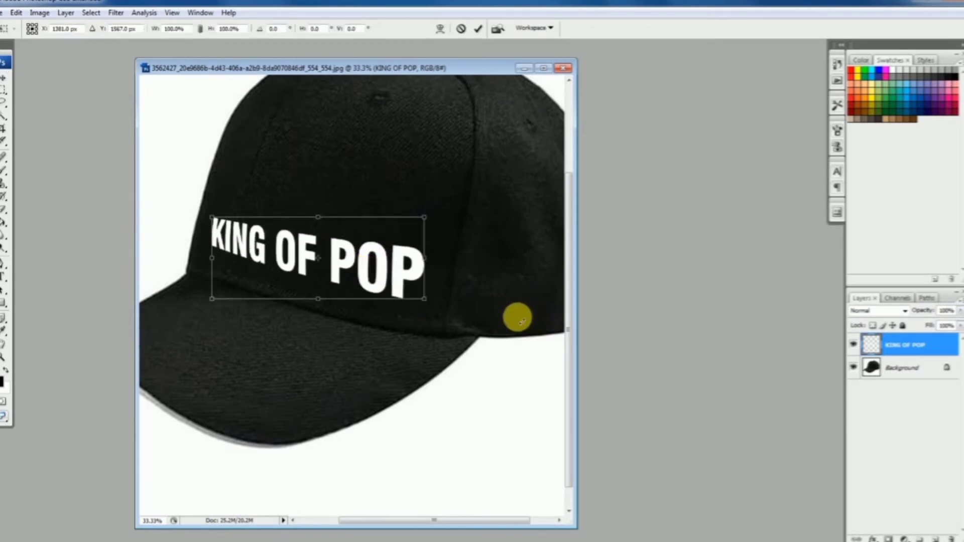
{"action": "key", "text": "Return"}
{"action": "key", "text": "ctrl+minus"}
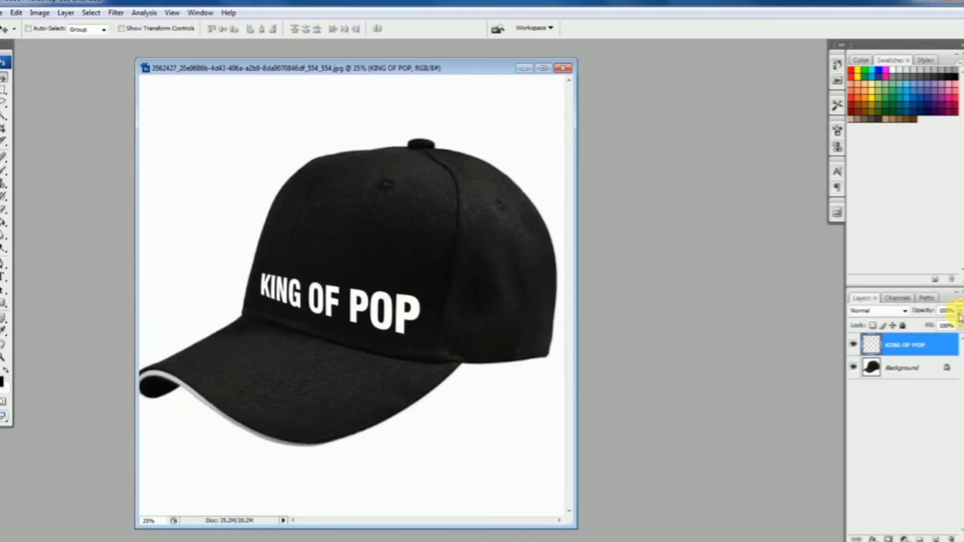
{"action": "left_click_drag", "start_coordinate": [953, 343], "coordinate": [951, 343]}
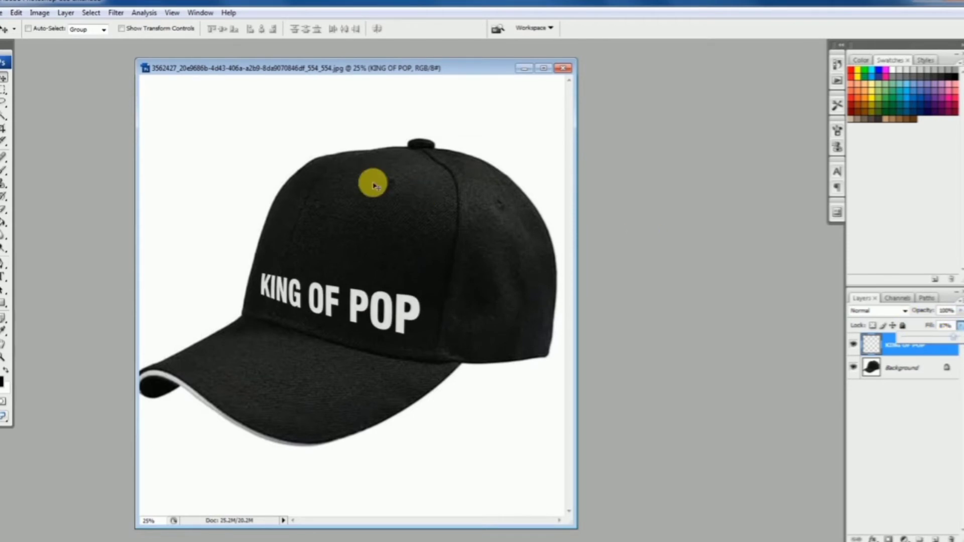
Apply a second Warp to the KING OF POP lettering, shifting its middle letters slightly left and curving the upper edge down
{"action": "left_click", "coordinate": [15, 14]}
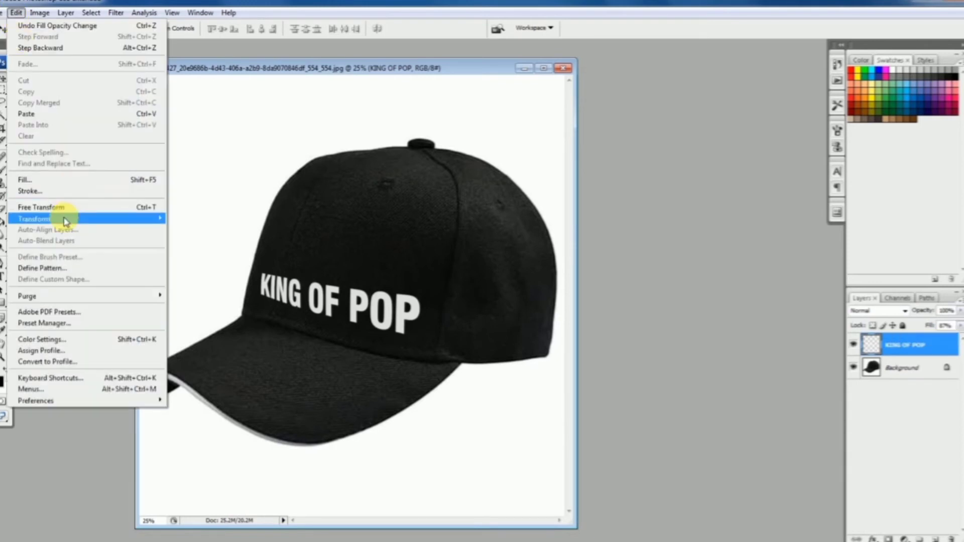
{"action": "mouse_move", "coordinate": [65, 218]}
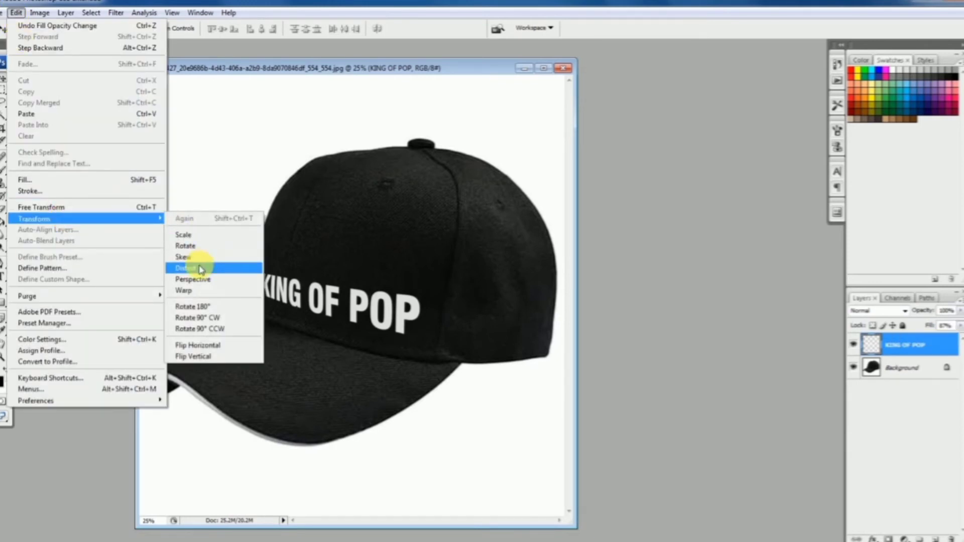
{"action": "left_click", "coordinate": [194, 290]}
{"action": "key", "text": "ctrl+plus"}
{"action": "key", "text": "ctrl+plus"}
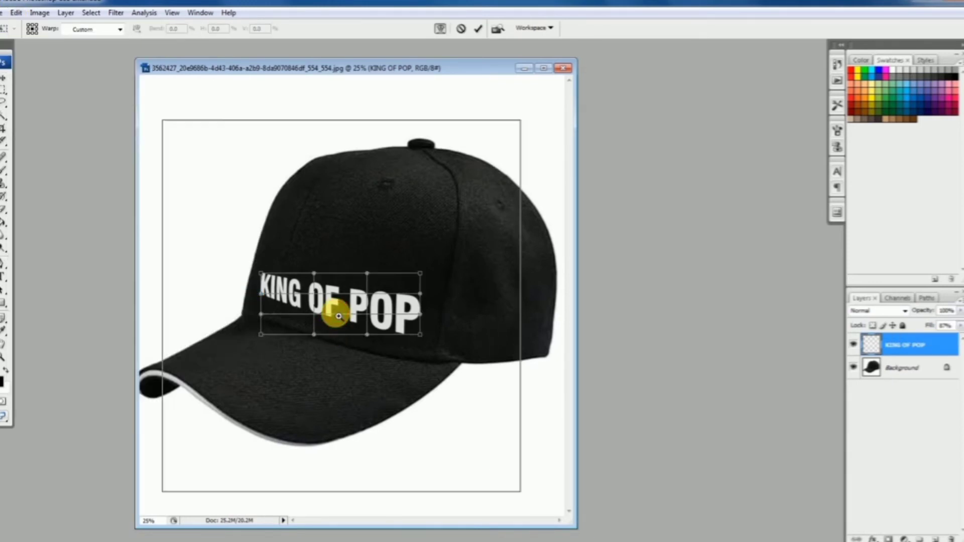
{"action": "left_click_drag", "start_coordinate": [382, 213], "coordinate": [377, 217]}
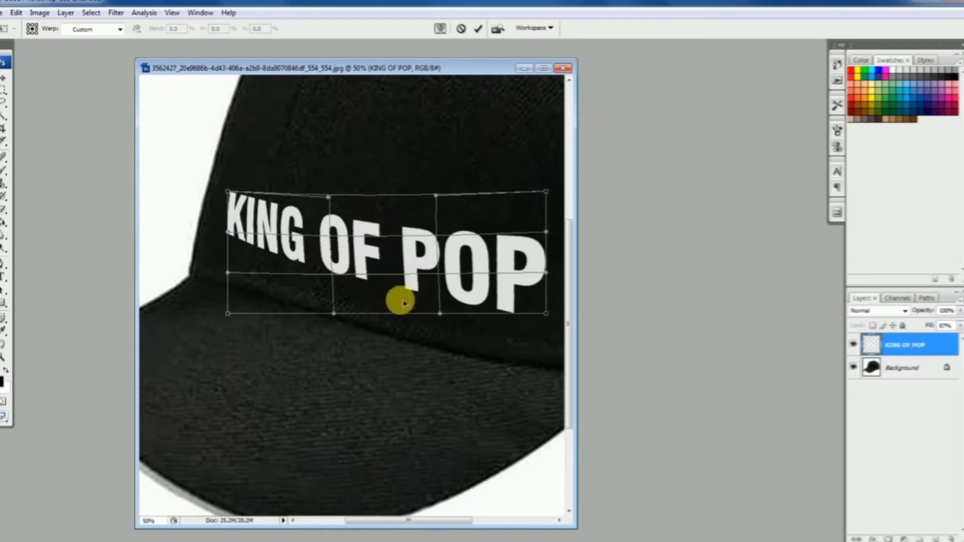
{"action": "left_click_drag", "start_coordinate": [404, 303], "coordinate": [399, 303]}
{"action": "key", "text": "Return"}
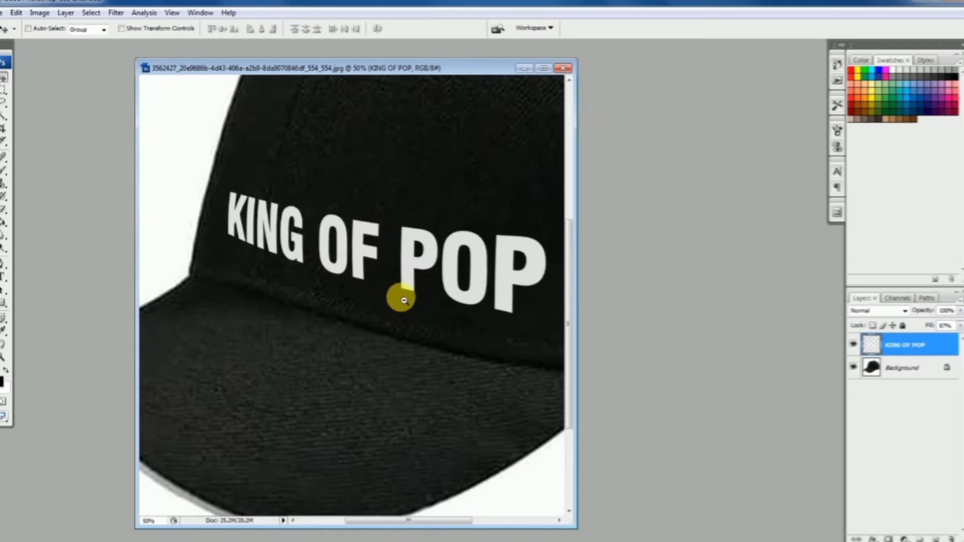
{"action": "key", "text": "ctrl+minus"}
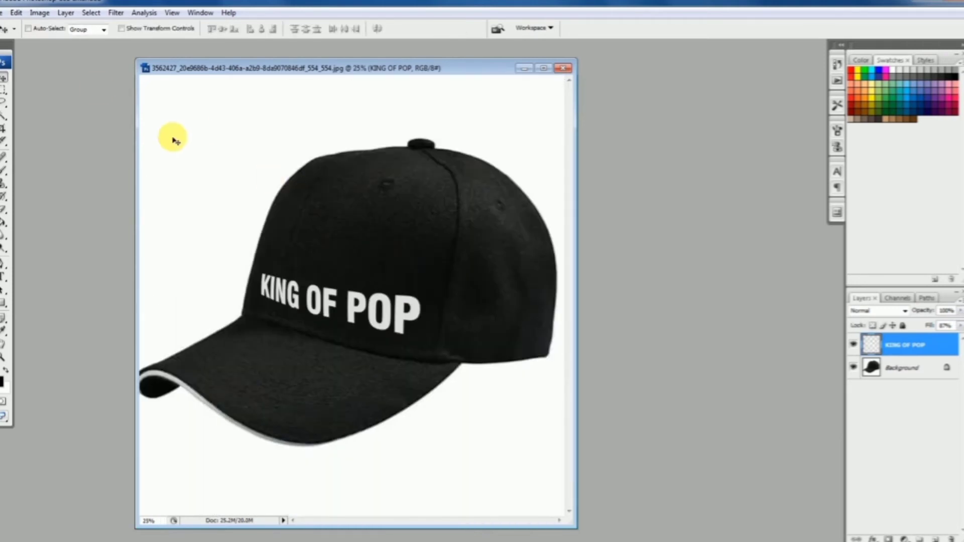
Open the KING image from the MUCKUP folder and place its window beside the cap document
{"action": "left_click", "coordinate": [4, 12]}
{"action": "left_click", "coordinate": [22, 32]}
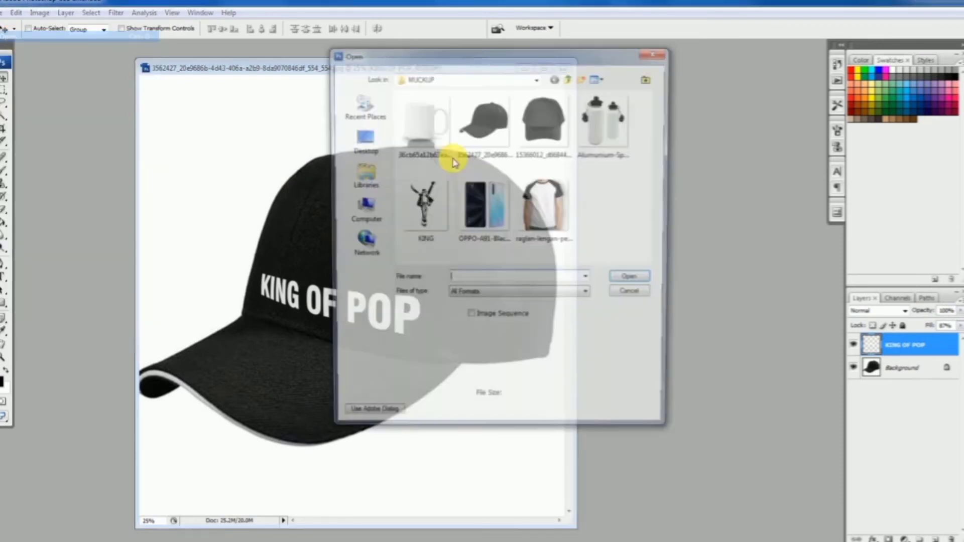
{"action": "left_click", "coordinate": [421, 205]}
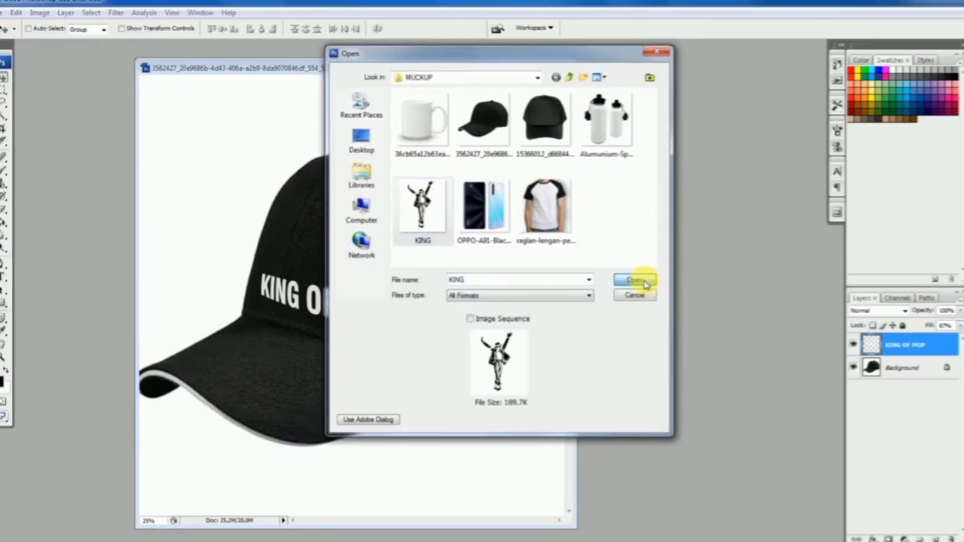
{"action": "left_click", "coordinate": [635, 280]}
{"action": "left_click_drag", "start_coordinate": [209, 53], "coordinate": [269, 56]}
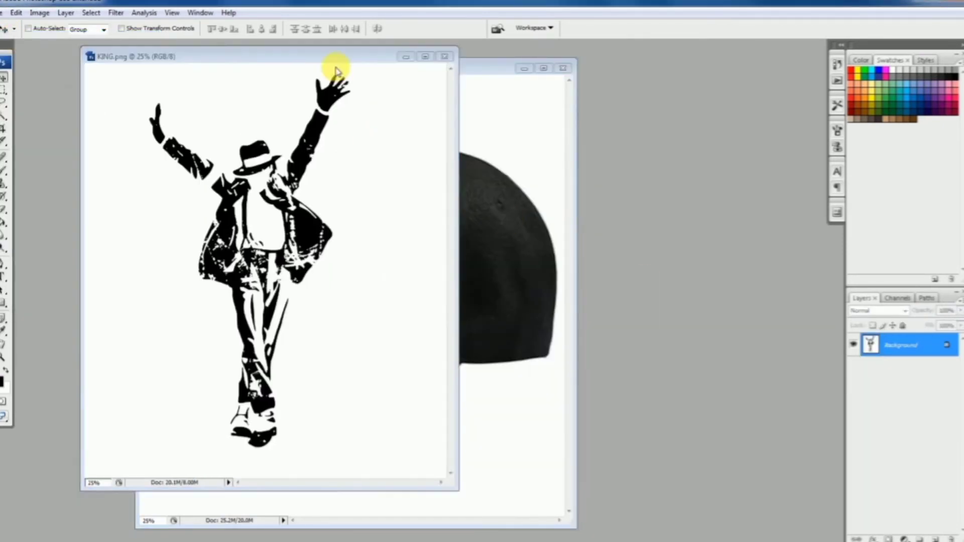
{"action": "left_click_drag", "start_coordinate": [336, 68], "coordinate": [735, 89]}
Select the black areas of the dancing figure in the KING image with the Magic Wand
{"action": "left_click", "coordinate": [4, 116]}
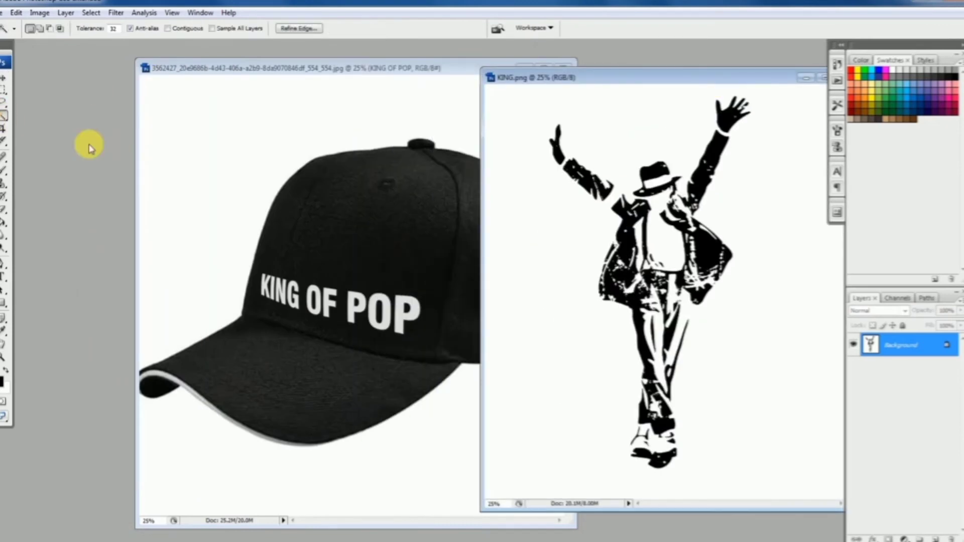
{"action": "left_click", "coordinate": [586, 187]}
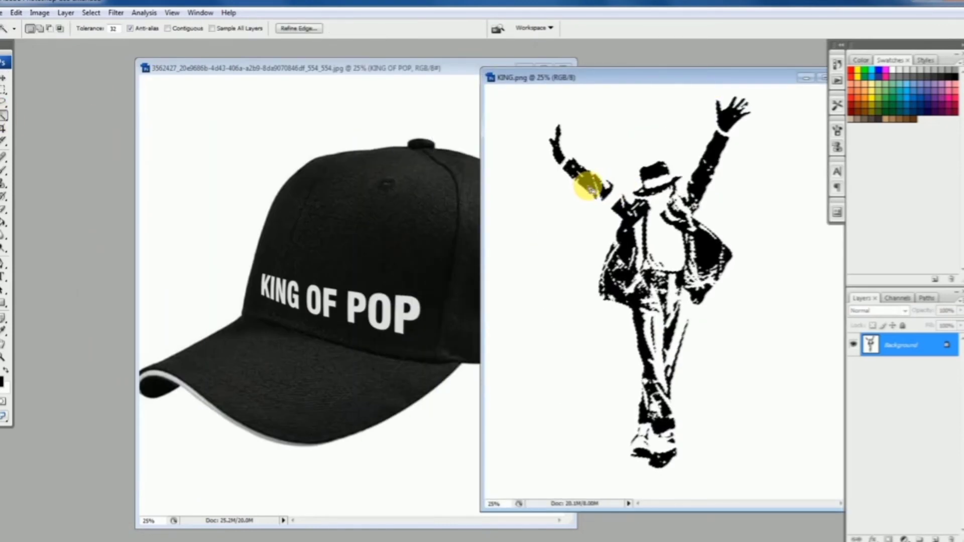
{"action": "left_click_drag", "start_coordinate": [586, 187], "coordinate": [632, 206]}
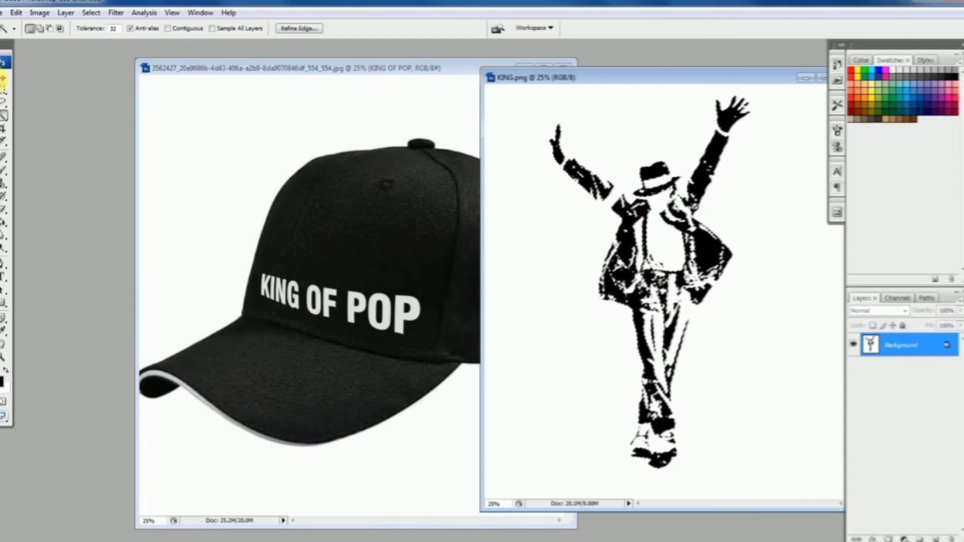
Move the selected dancing figure into the cap document and turn it white with Curves, raising the black point's output to 255
{"action": "left_click", "coordinate": [3, 79]}
{"action": "left_click_drag", "start_coordinate": [562, 157], "coordinate": [363, 210]}
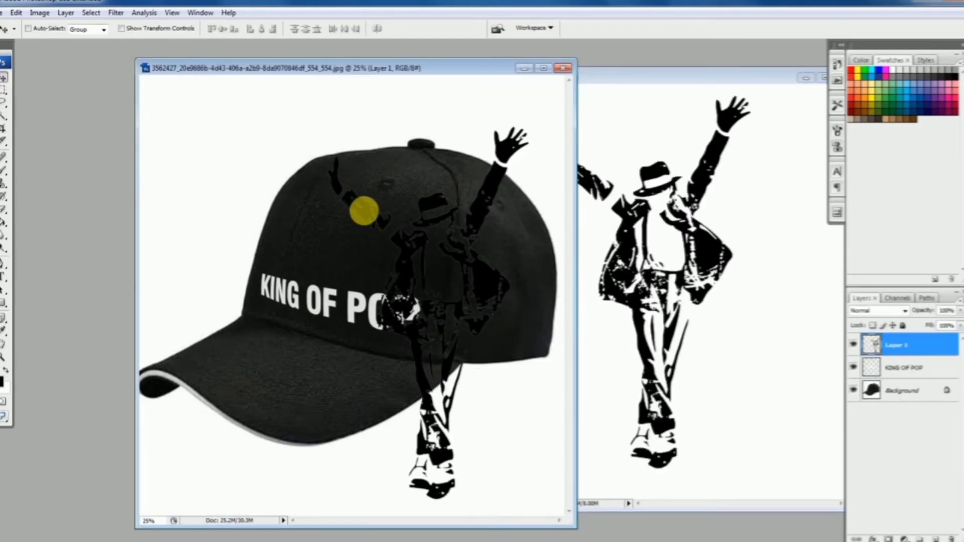
{"action": "key", "text": "ctrl+m"}
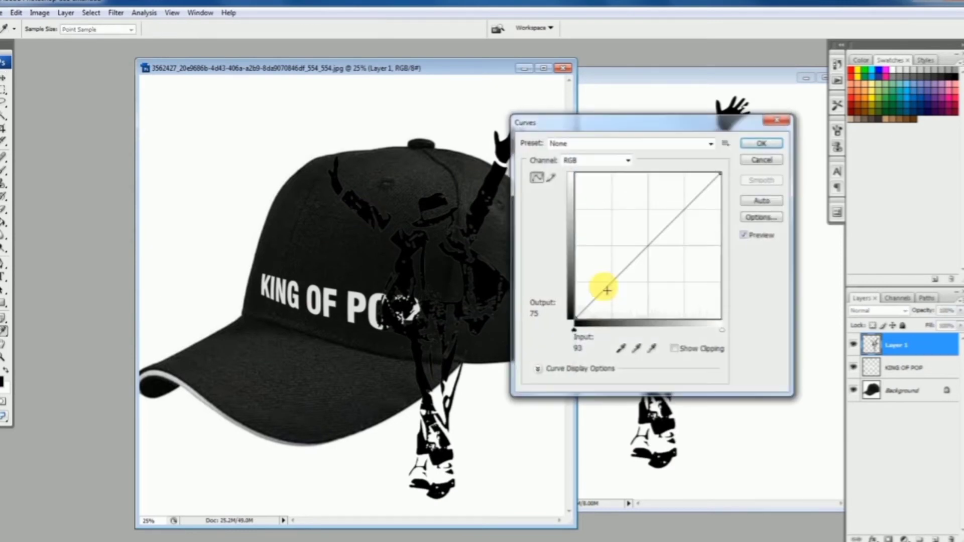
{"action": "left_click_drag", "start_coordinate": [575, 318], "coordinate": [564, 159]}
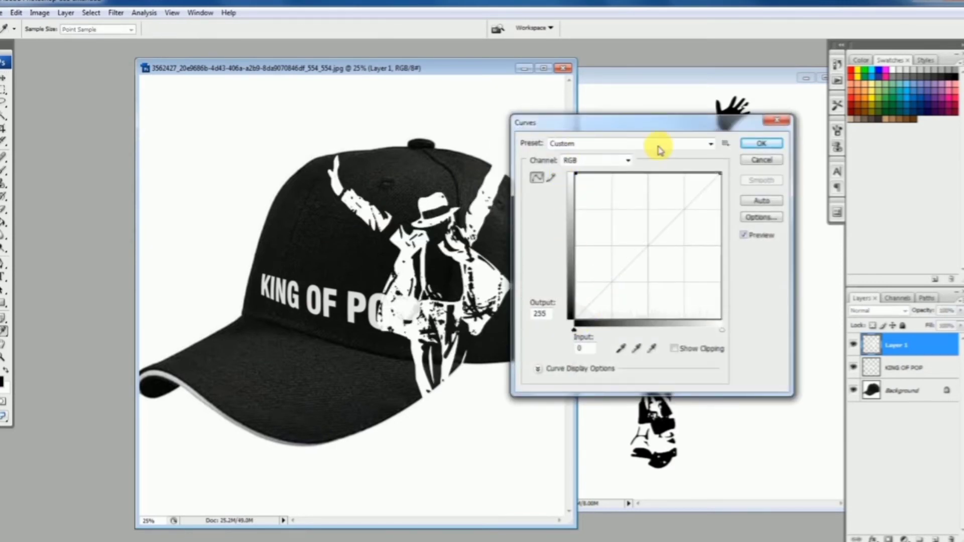
{"action": "left_click", "coordinate": [748, 144]}
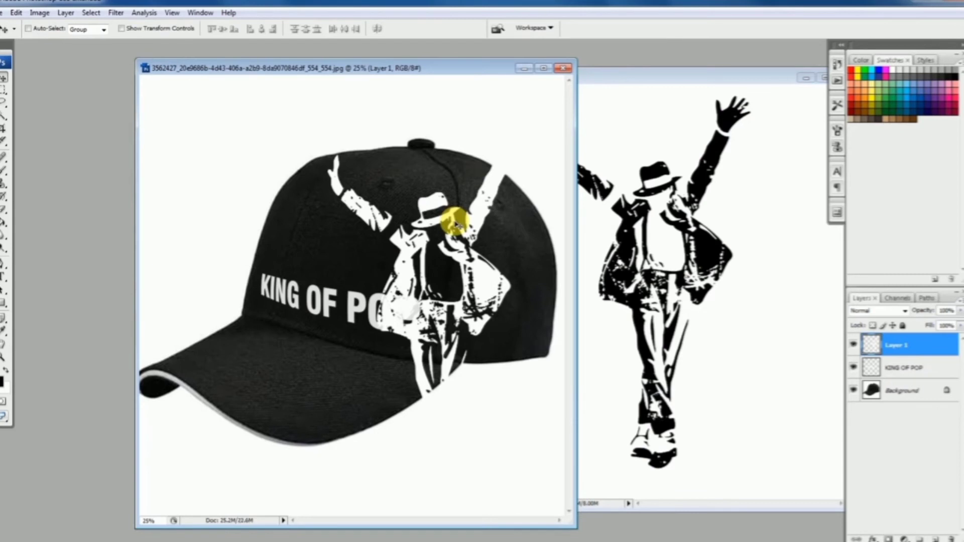
Scale the white figure down and place it on the cap's front panel above the KING OF POP lettering
{"action": "key", "text": "ctrl+t"}
{"action": "left_click_drag", "start_coordinate": [531, 502], "coordinate": [390, 243]}
{"action": "left_click_drag", "start_coordinate": [383, 172], "coordinate": [356, 217]}
{"action": "key", "text": "Return"}
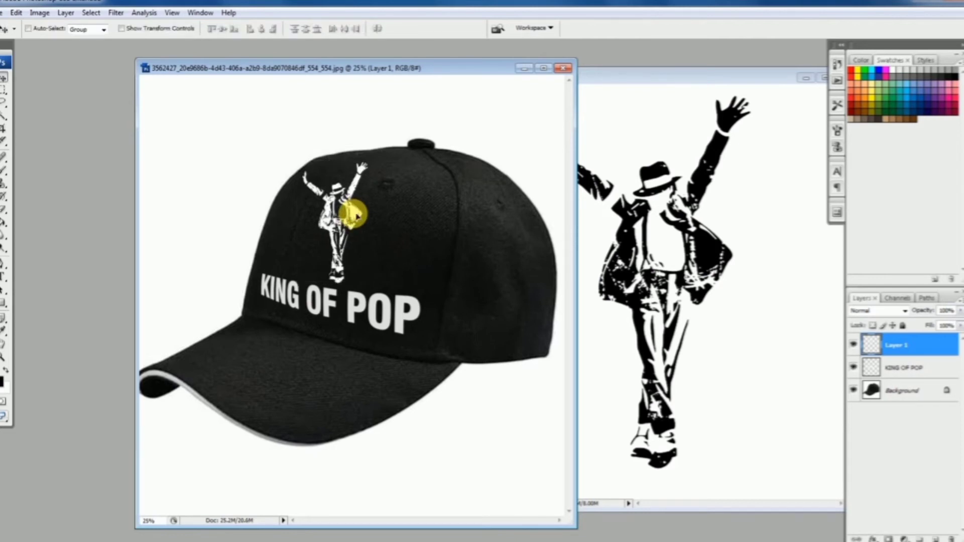
Apply a Perspective transform to the figure, narrowing its upper edge slightly
{"action": "left_click", "coordinate": [15, 13]}
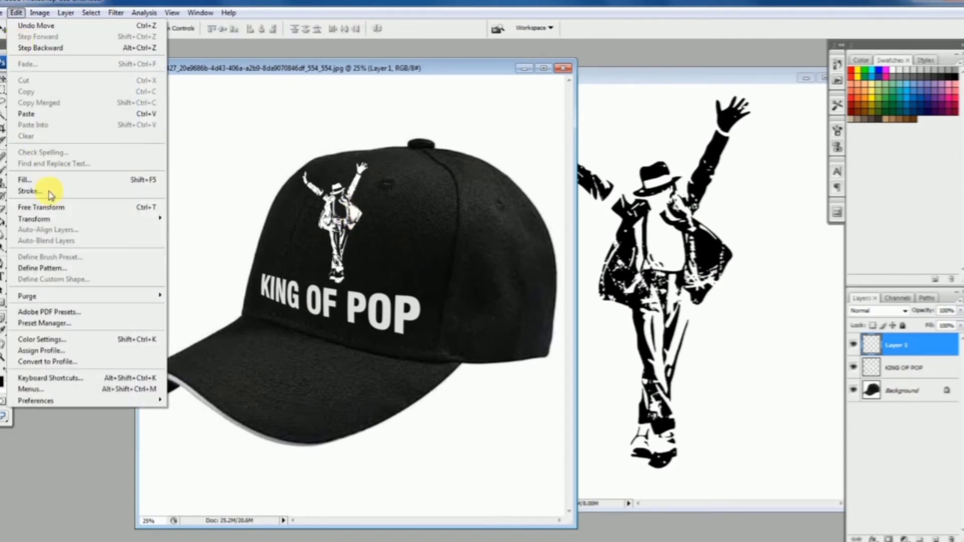
{"action": "mouse_move", "coordinate": [90, 219]}
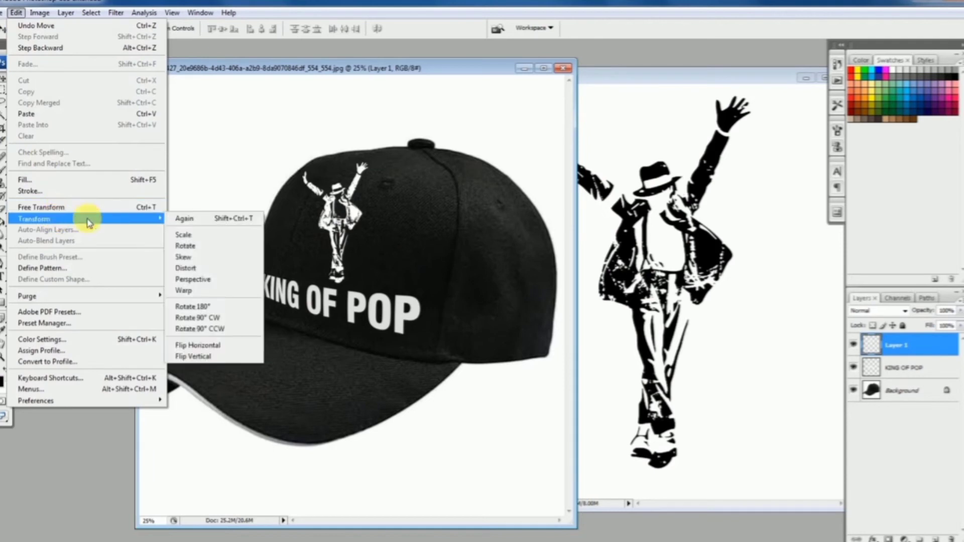
{"action": "left_click", "coordinate": [211, 279]}
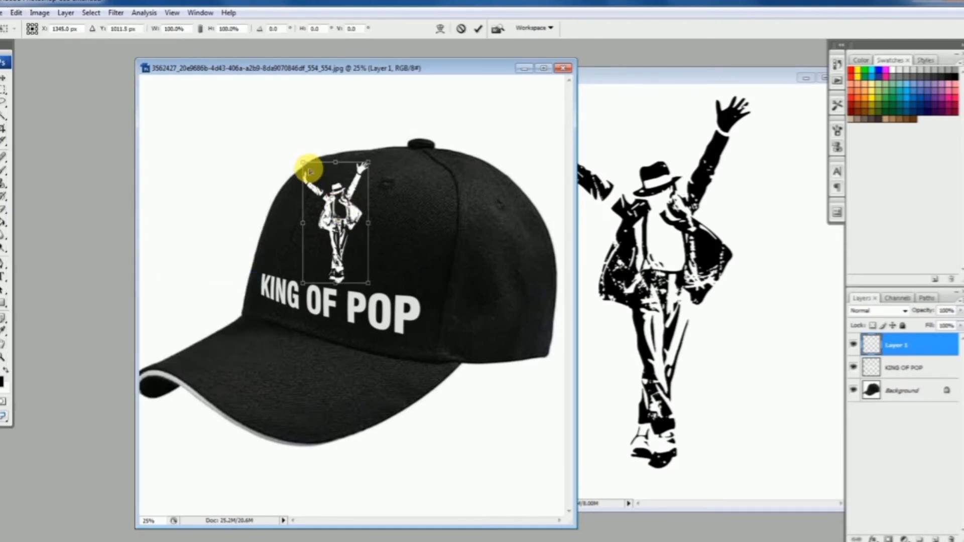
{"action": "left_click_drag", "start_coordinate": [310, 171], "coordinate": [311, 168]}
Distort the figure by shifting its corners and sides so it leans right with the cap's curvature, and apply the transform
{"action": "left_click", "coordinate": [17, 13]}
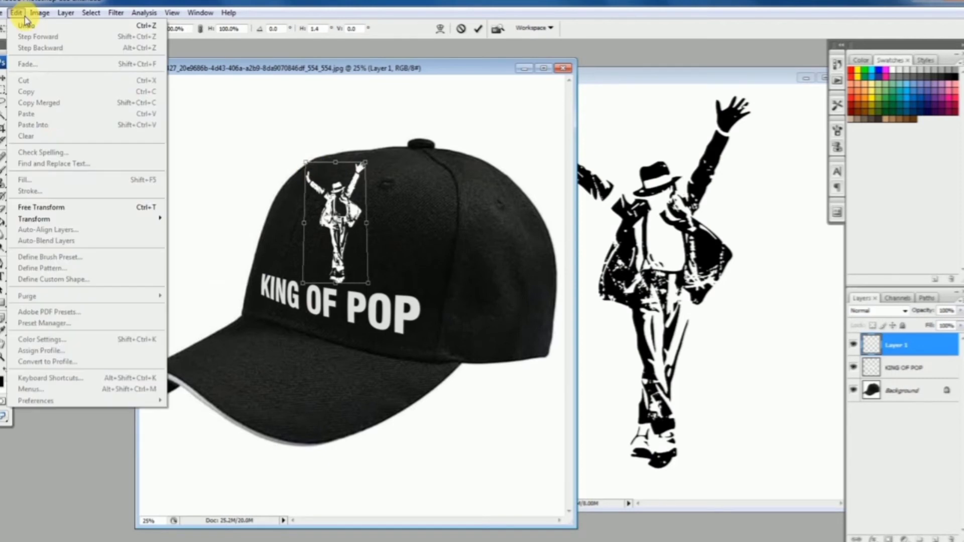
{"action": "mouse_move", "coordinate": [76, 219]}
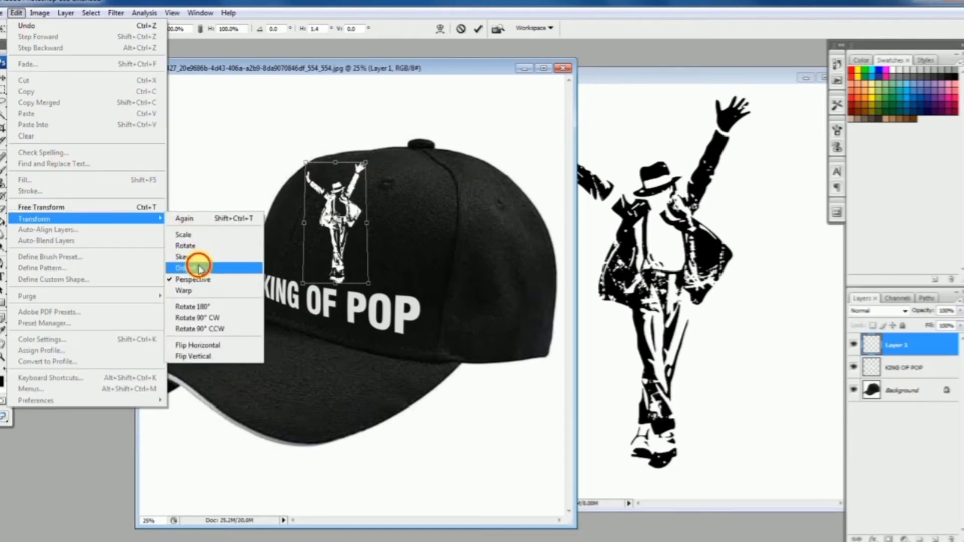
{"action": "left_click", "coordinate": [200, 269]}
{"action": "left_click_drag", "start_coordinate": [306, 163], "coordinate": [377, 161]}
{"action": "left_click_drag", "start_coordinate": [316, 176], "coordinate": [319, 180]}
{"action": "mouse_move", "coordinate": [347, 285]}
{"action": "left_mouse_down"}
{"action": "mouse_move", "coordinate": [343, 276]}
{"action": "mouse_move", "coordinate": [342, 285]}
{"action": "left_mouse_up"}
{"action": "left_click_drag", "start_coordinate": [365, 223], "coordinate": [375, 223]}
{"action": "left_click_drag", "start_coordinate": [303, 226], "coordinate": [310, 226]}
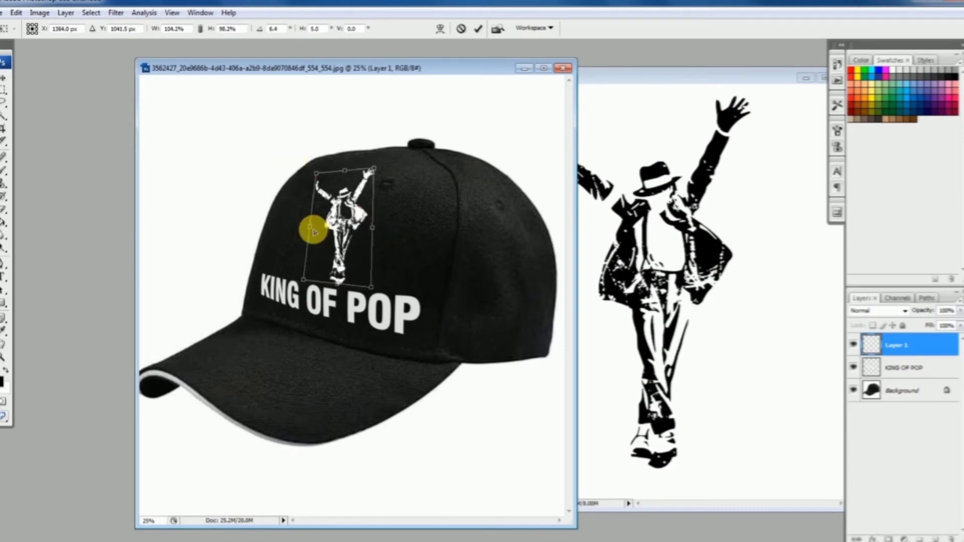
{"action": "left_click_drag", "start_coordinate": [375, 169], "coordinate": [381, 171]}
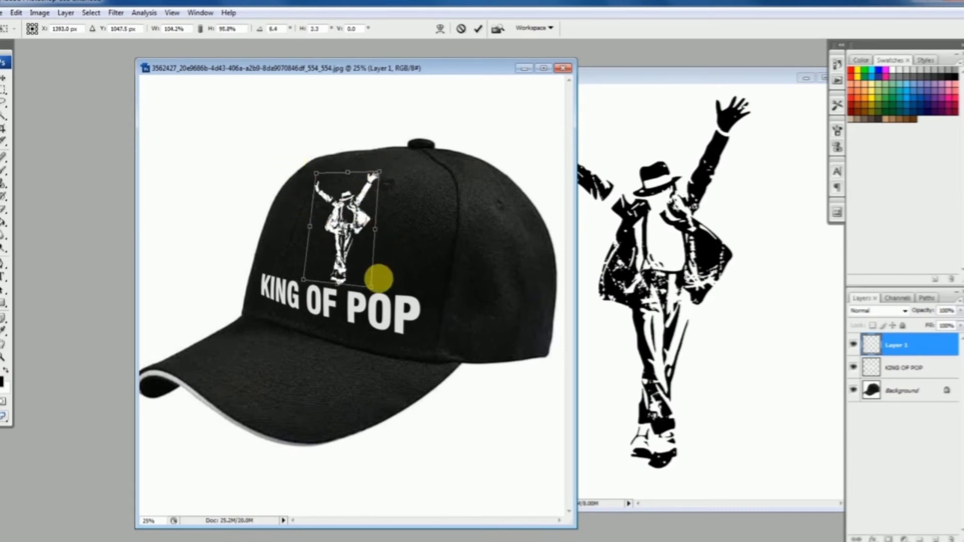
{"action": "left_click_drag", "start_coordinate": [373, 289], "coordinate": [374, 280]}
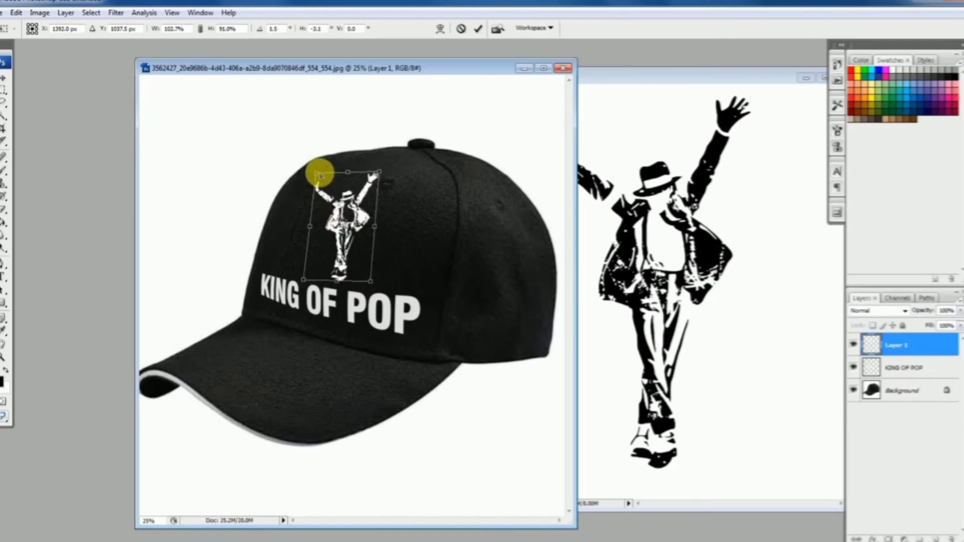
{"action": "left_click_drag", "start_coordinate": [322, 178], "coordinate": [325, 185]}
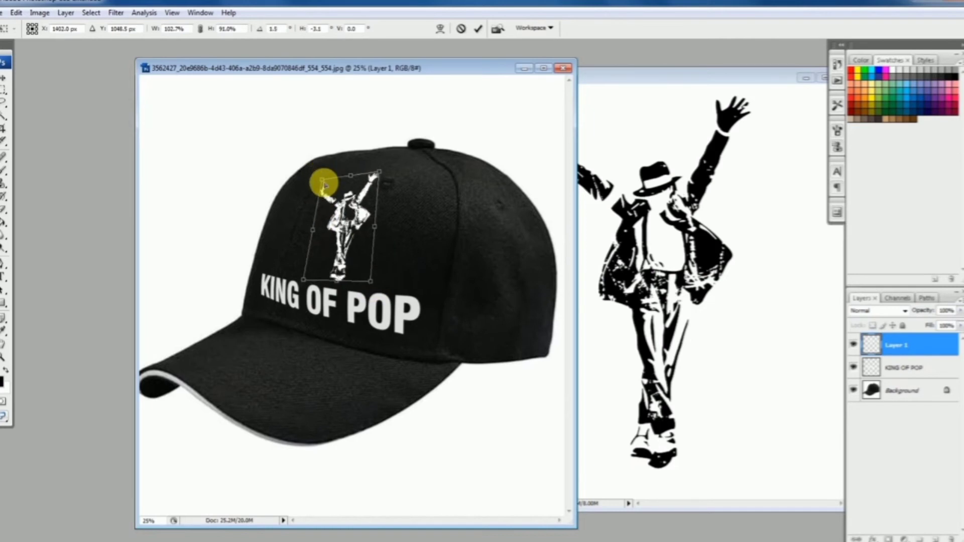
{"action": "key", "text": "Return"}
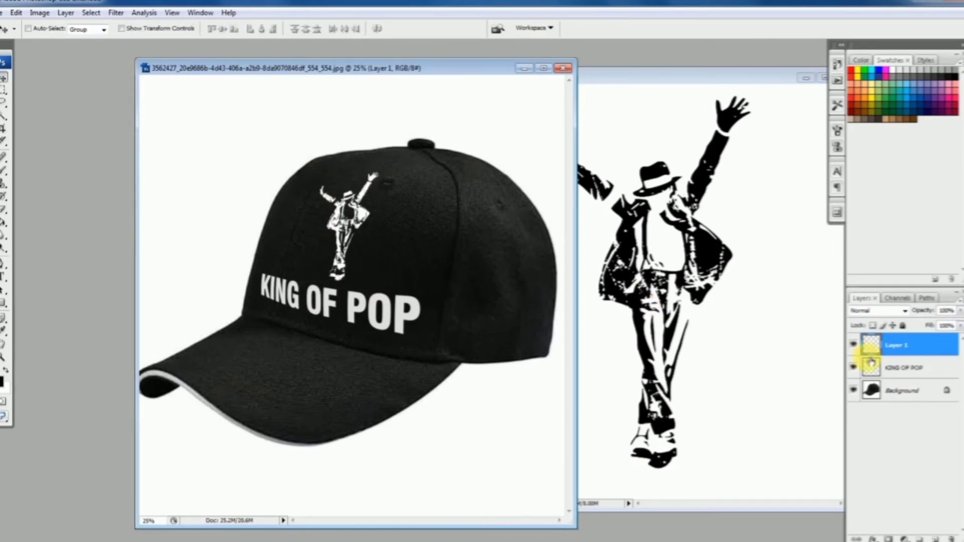
Scale the figure down to about 87% and nudge it slightly up and left above the lettering
{"action": "key", "text": "ctrl+t"}
{"action": "left_click_drag", "start_coordinate": [380, 176], "coordinate": [370, 186]}
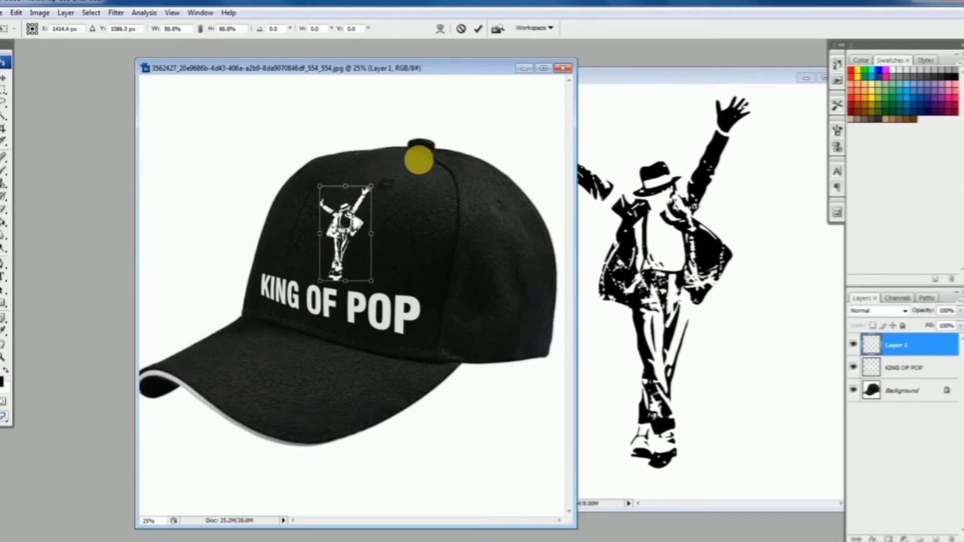
{"action": "key", "text": "Return"}
{"action": "left_click_drag", "start_coordinate": [364, 245], "coordinate": [361, 241]}
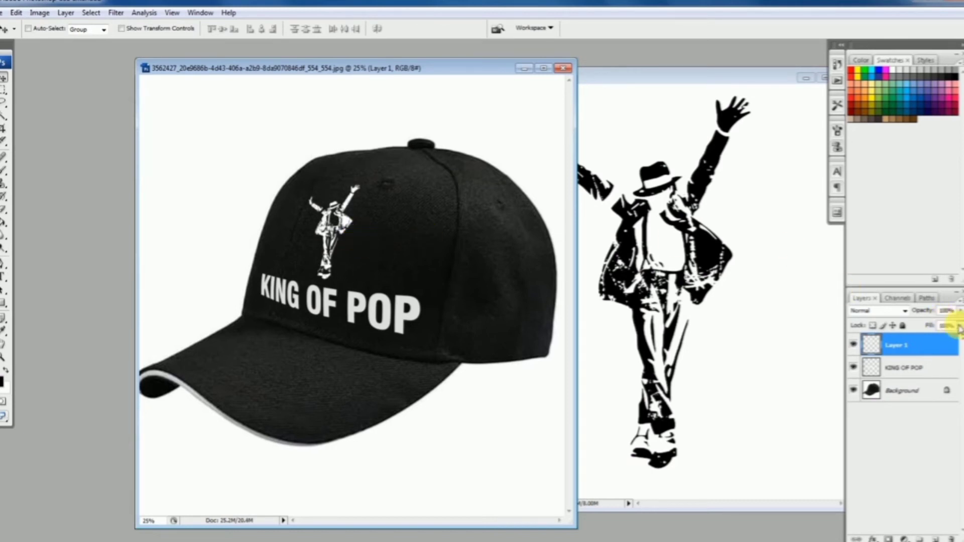
Reduce the figure layer's fill to 77% and close the KING.png document
{"action": "left_click", "coordinate": [948, 337]}
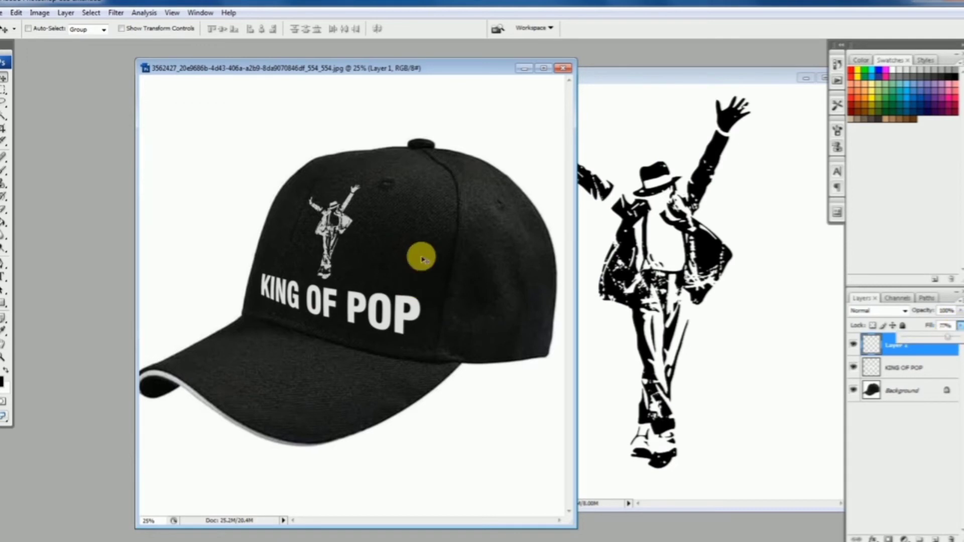
{"action": "left_click", "coordinate": [400, 292]}
{"action": "key", "text": "ctrl+minus"}
{"action": "left_click_drag", "start_coordinate": [703, 76], "coordinate": [581, 122]}
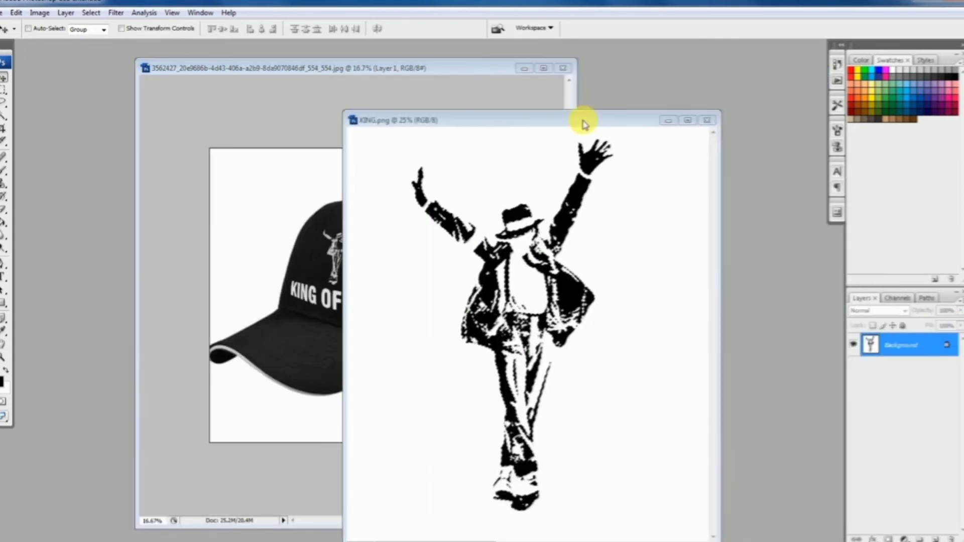
{"action": "left_click", "coordinate": [708, 123]}
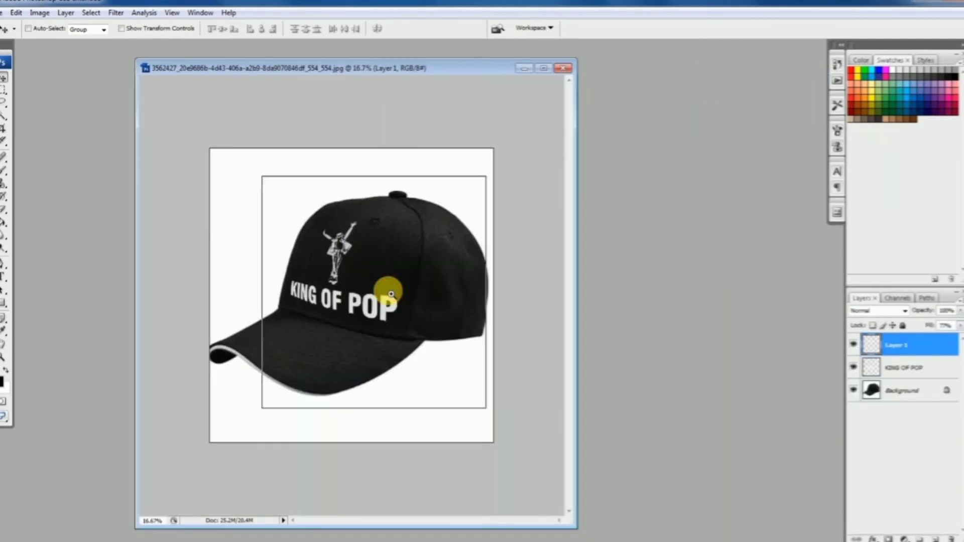
Enlarge the cap document window and set the figure layer's fill to 85%
{"action": "key", "text": "ctrl+plus"}
{"action": "left_click_drag", "start_coordinate": [575, 524], "coordinate": [767, 541]}
{"action": "left_click", "coordinate": [483, 304]}
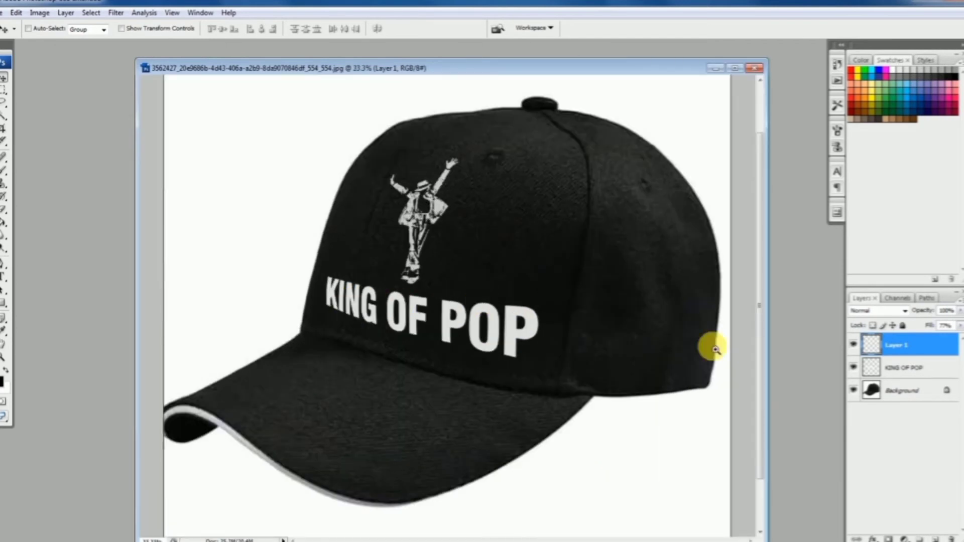
{"action": "left_click_drag", "start_coordinate": [955, 342], "coordinate": [955, 341]}
{"action": "key", "text": "ctrl+minus"}
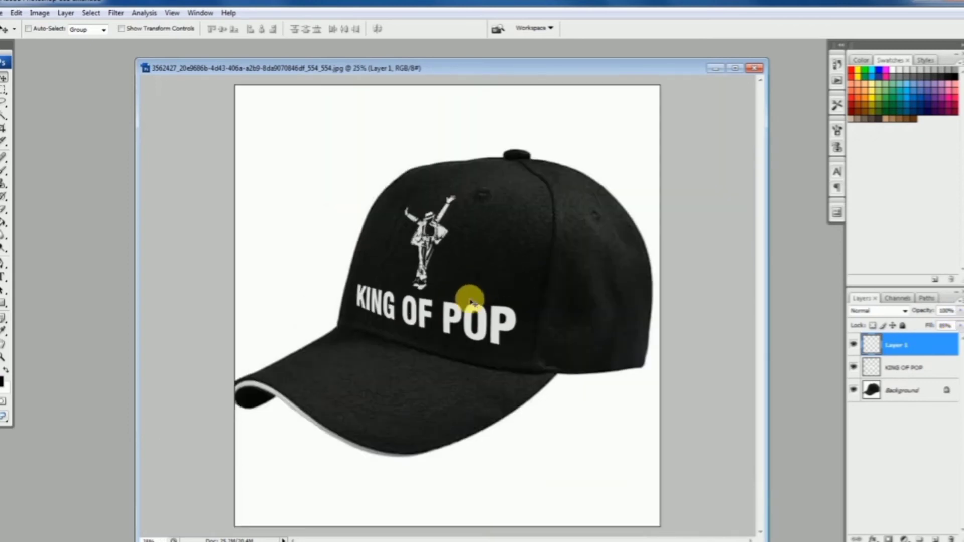
Merge the figure layer and the KING OF POP layer into one layer
{"action": "left_click", "coordinate": [897, 367], "text": "shift"}
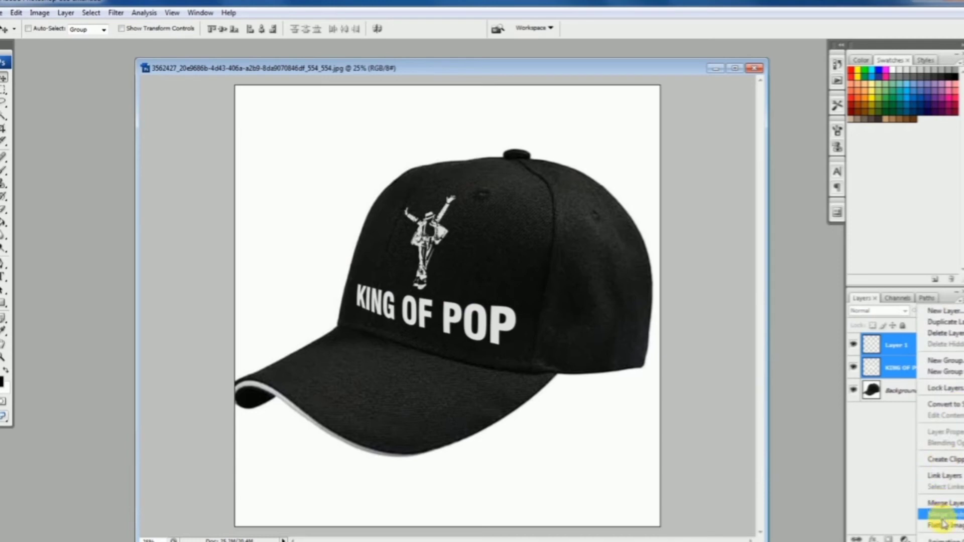
{"action": "left_click", "coordinate": [946, 505]}
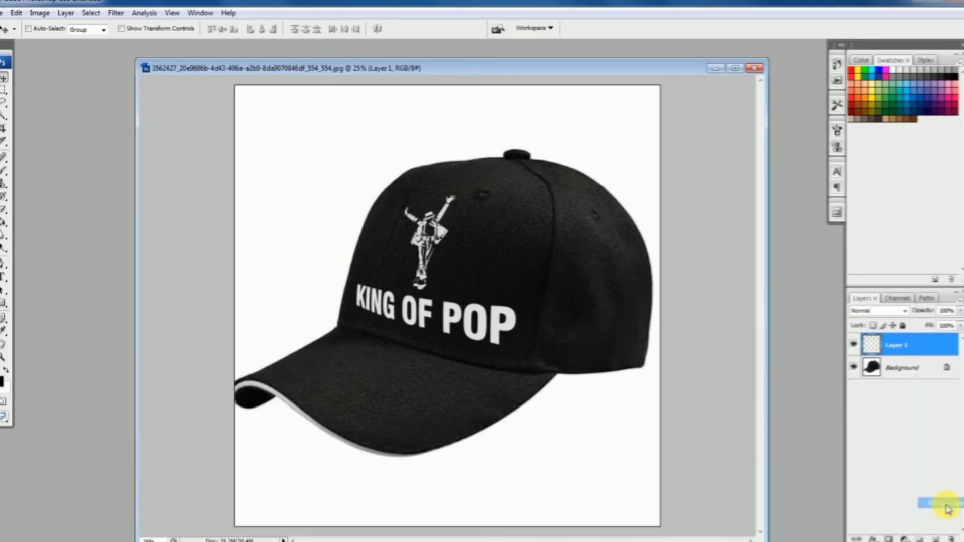
Lasso the cap's front-left area around the figure and first letters, and feather the selection by 50 pixels
{"action": "left_click", "coordinate": [5, 104]}
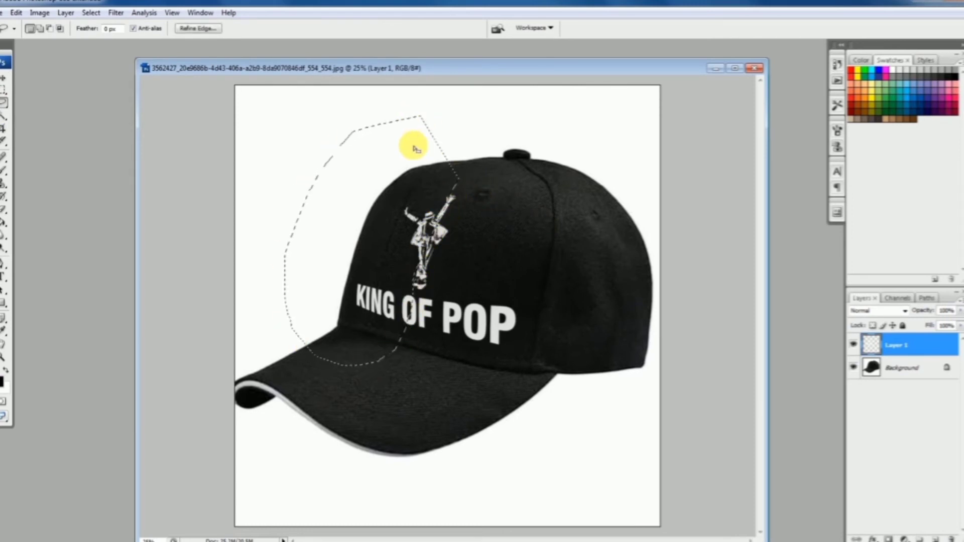
{"action": "left_click", "coordinate": [91, 13]}
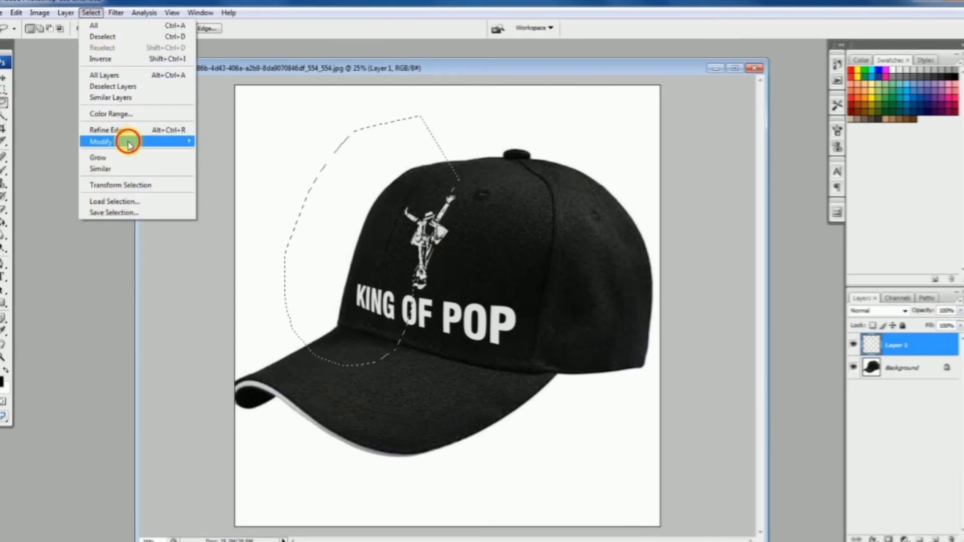
{"action": "mouse_move", "coordinate": [131, 142]}
{"action": "left_click", "coordinate": [236, 185]}
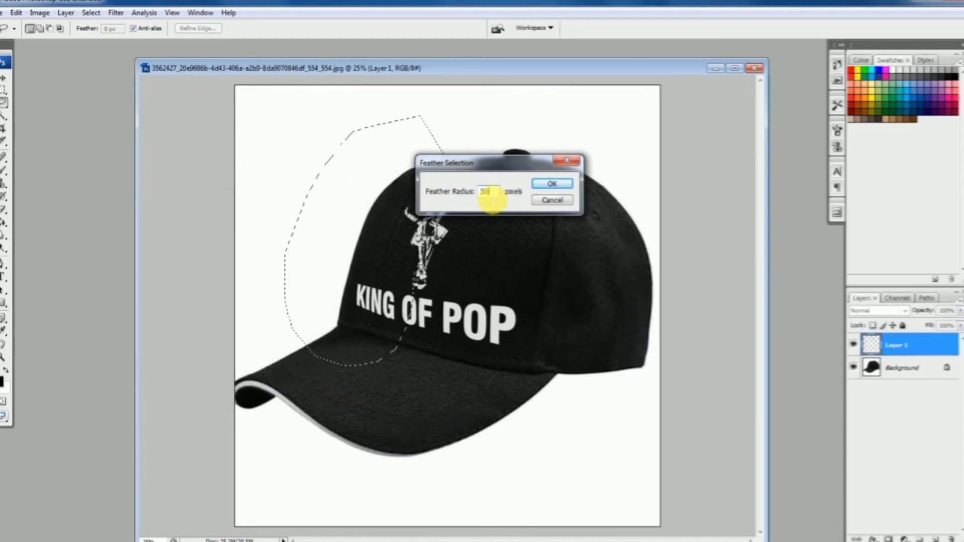
{"action": "left_click", "coordinate": [550, 184]}
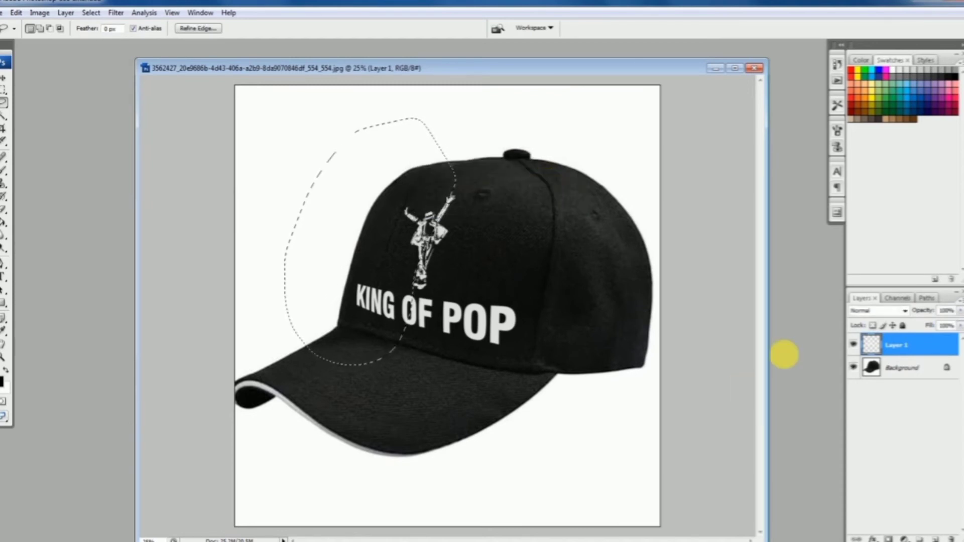
Darken the selected artwork with Curves by lowering the white point's output to 197, and deselect the area
{"action": "key", "text": "ctrl+m"}
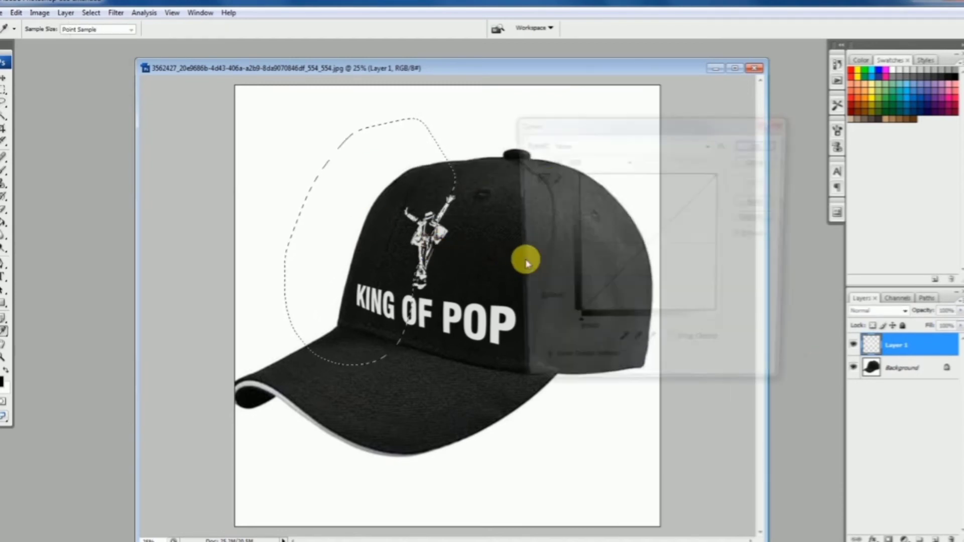
{"action": "left_click_drag", "start_coordinate": [722, 178], "coordinate": [724, 210]}
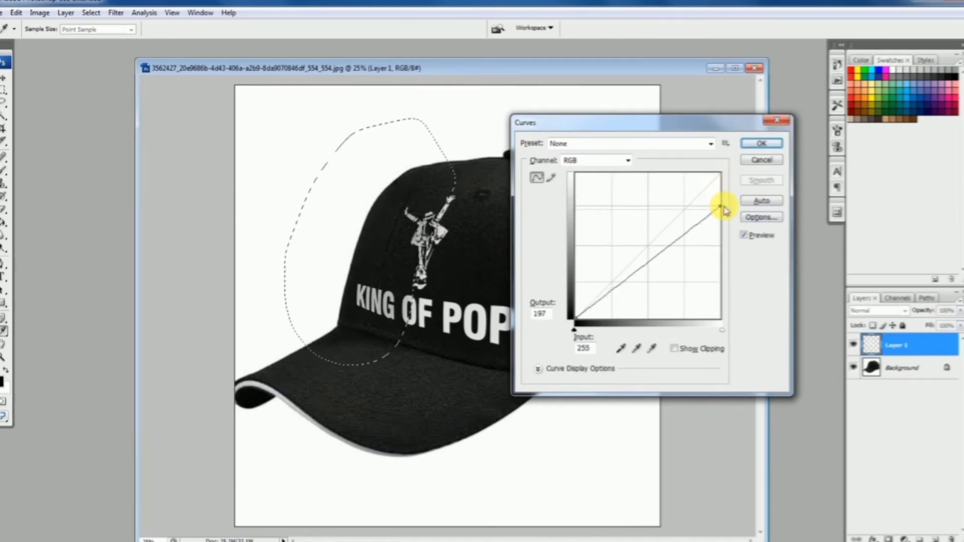
{"action": "left_click", "coordinate": [759, 143]}
{"action": "left_click", "coordinate": [503, 151]}
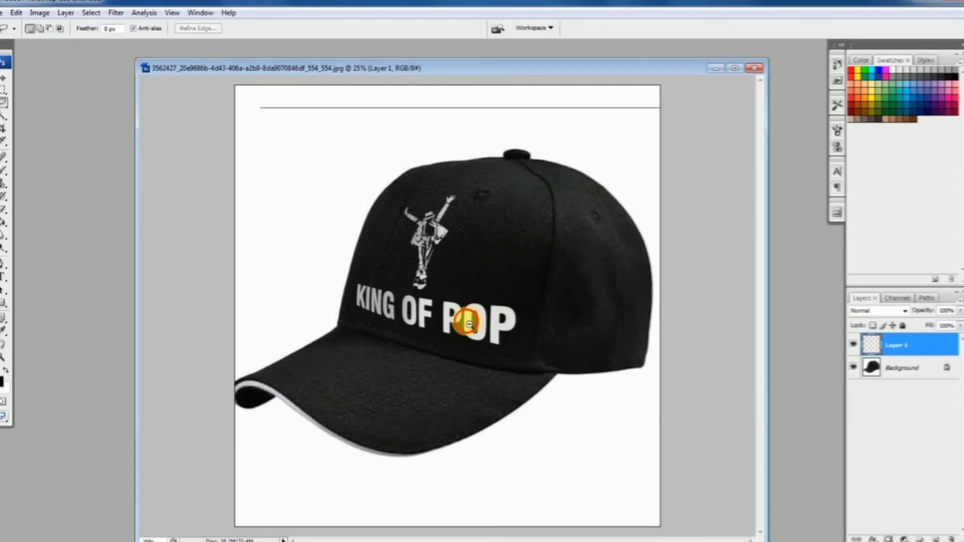
{"action": "key", "text": "ctrl+minus"}
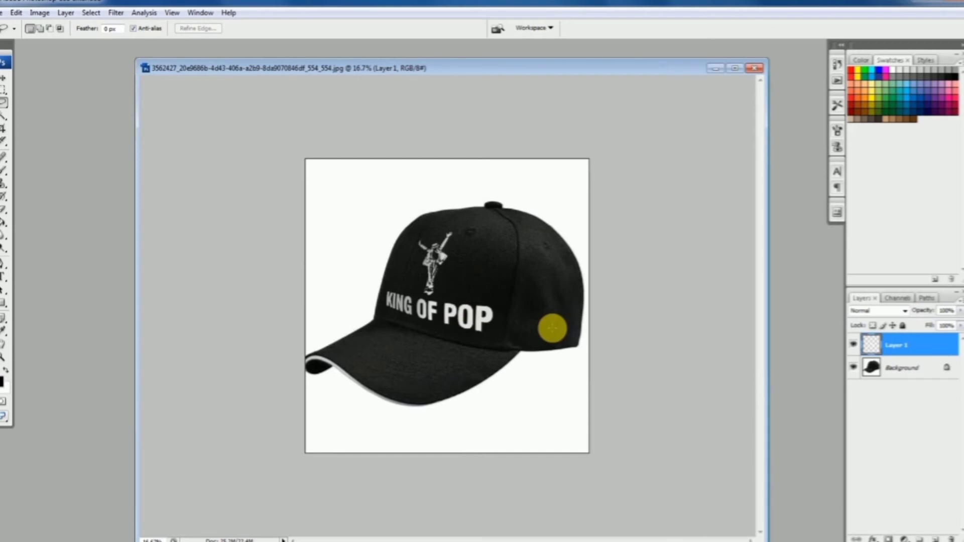
Close the cap document without saving the changes
{"action": "left_click_drag", "start_coordinate": [441, 68], "coordinate": [362, 57]}
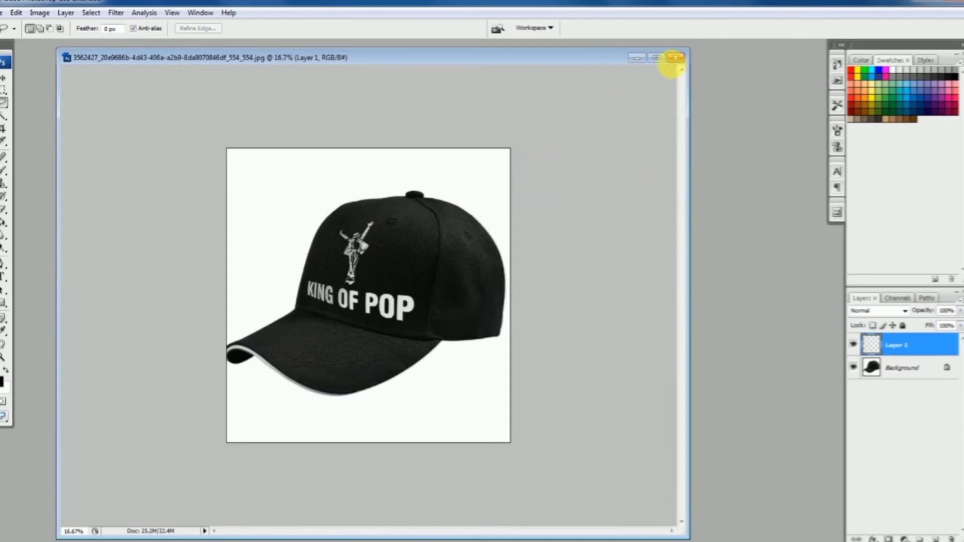
{"action": "left_click", "coordinate": [674, 60]}
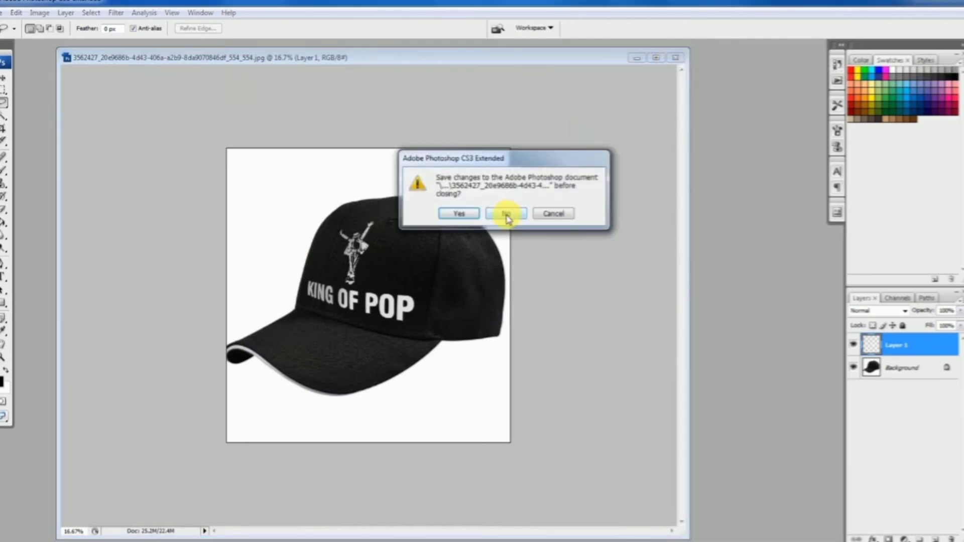
{"action": "left_click", "coordinate": [506, 217]}
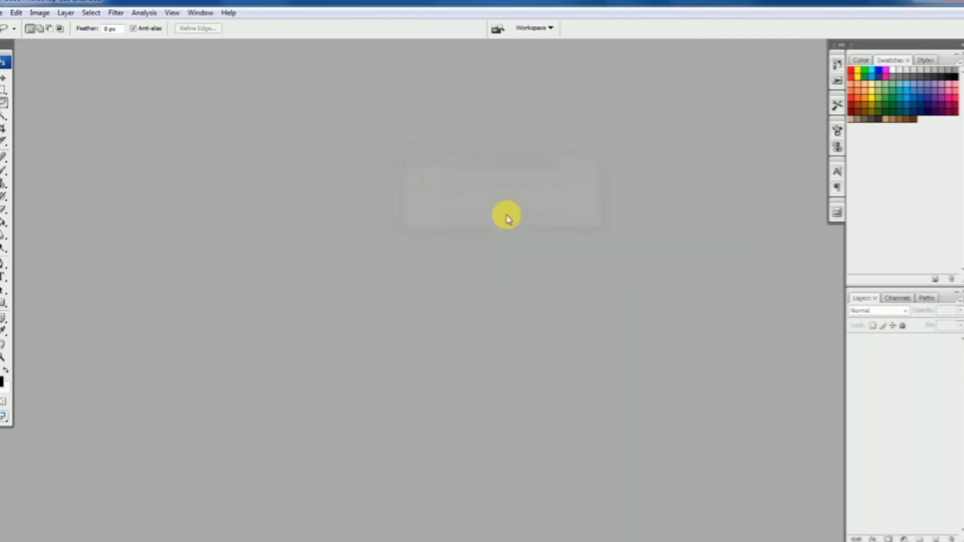
Open the Alumunium-Sport-Bottle-Bike image from the MUCKUP folder and enlarge its document window to show the whole picture
{"action": "left_click", "coordinate": [3, 14]}
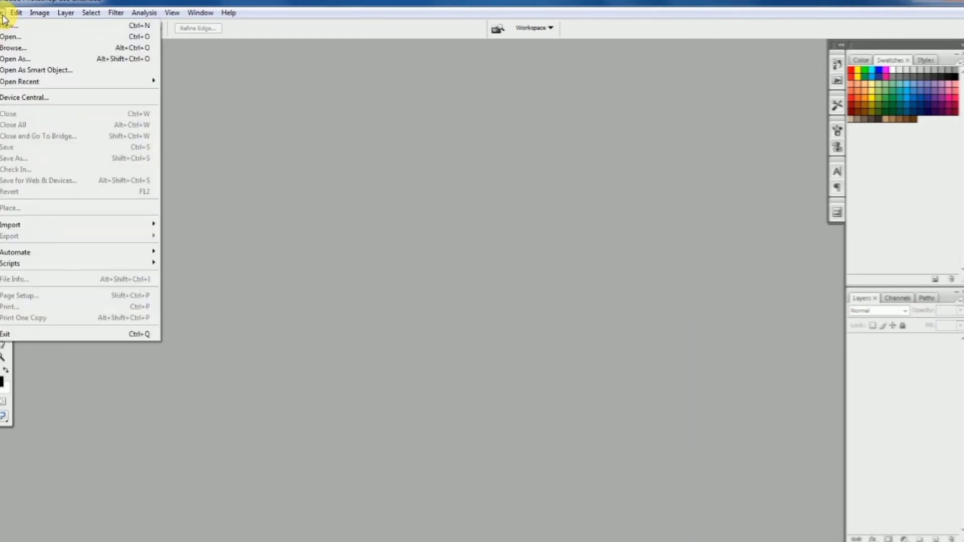
{"action": "left_click", "coordinate": [10, 34]}
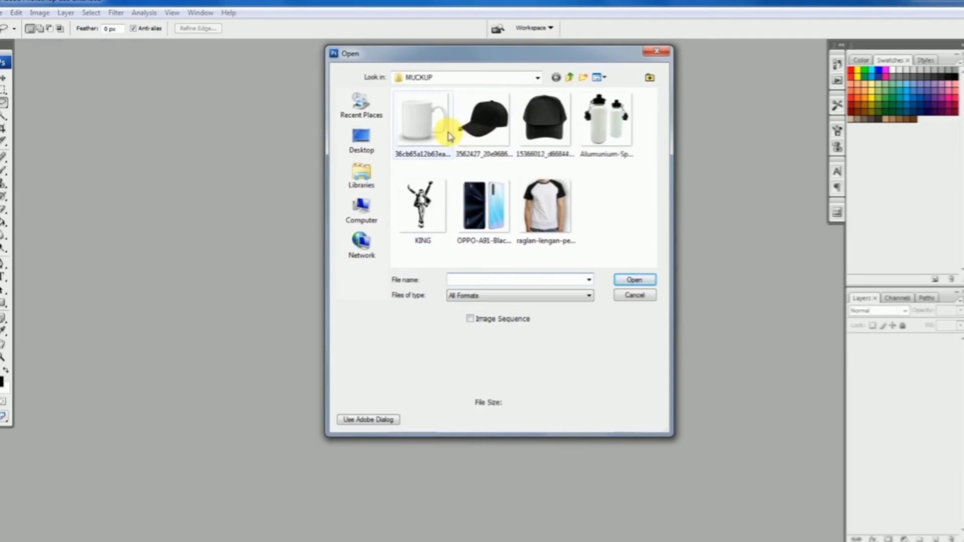
{"action": "left_click", "coordinate": [604, 119]}
{"action": "left_click", "coordinate": [633, 280]}
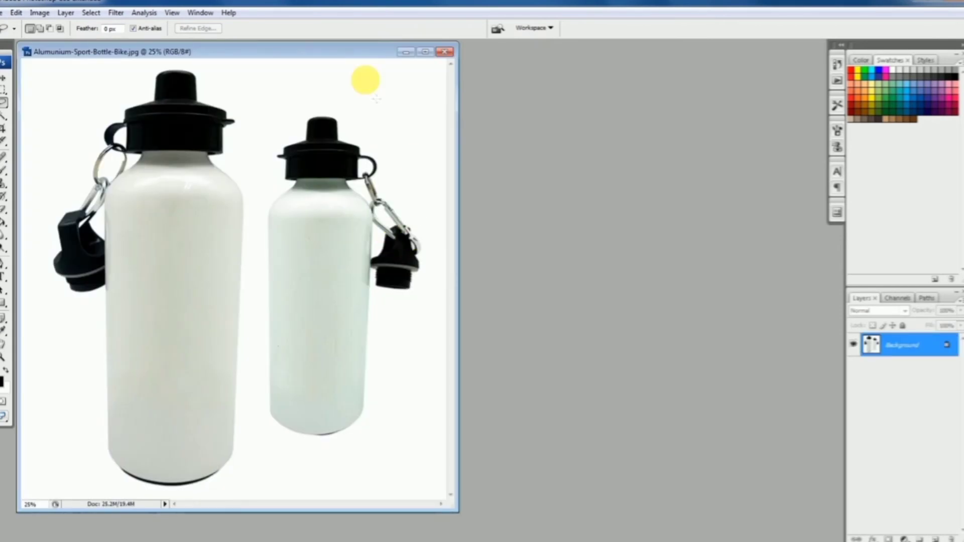
{"action": "left_click_drag", "start_coordinate": [380, 53], "coordinate": [471, 62]}
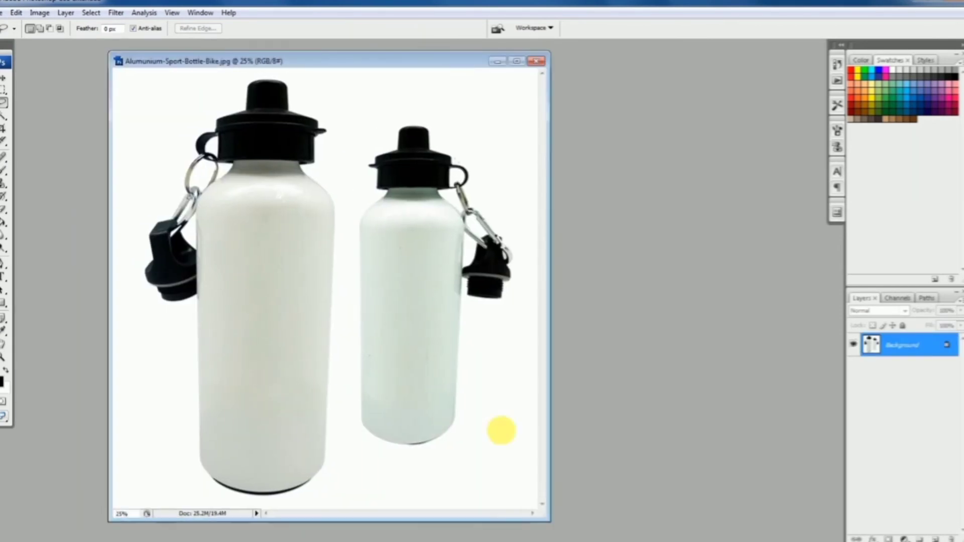
{"action": "left_click_drag", "start_coordinate": [551, 521], "coordinate": [589, 539]}
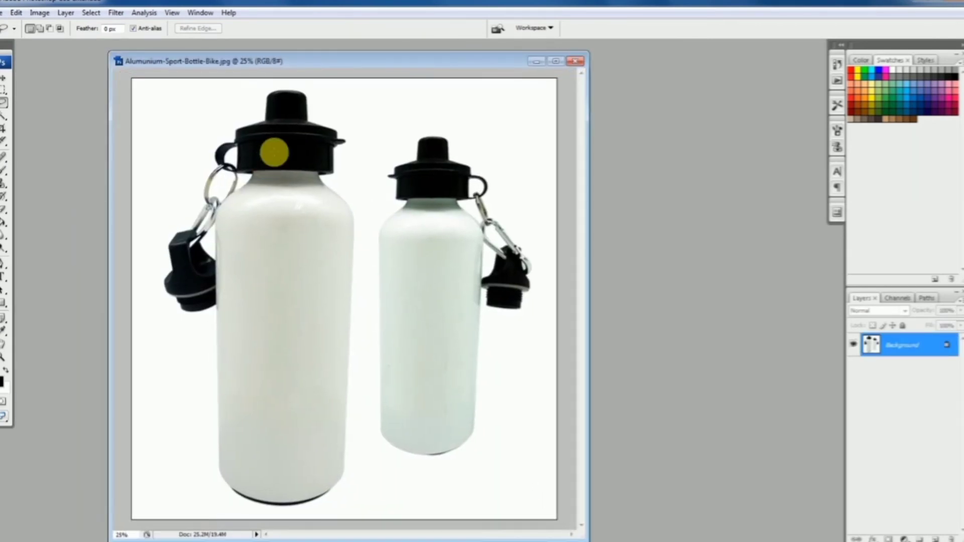
Add the three-line text KING OF POP with 48 pt leading and place it on the large bottle's lower half
{"action": "left_click", "coordinate": [3, 276]}
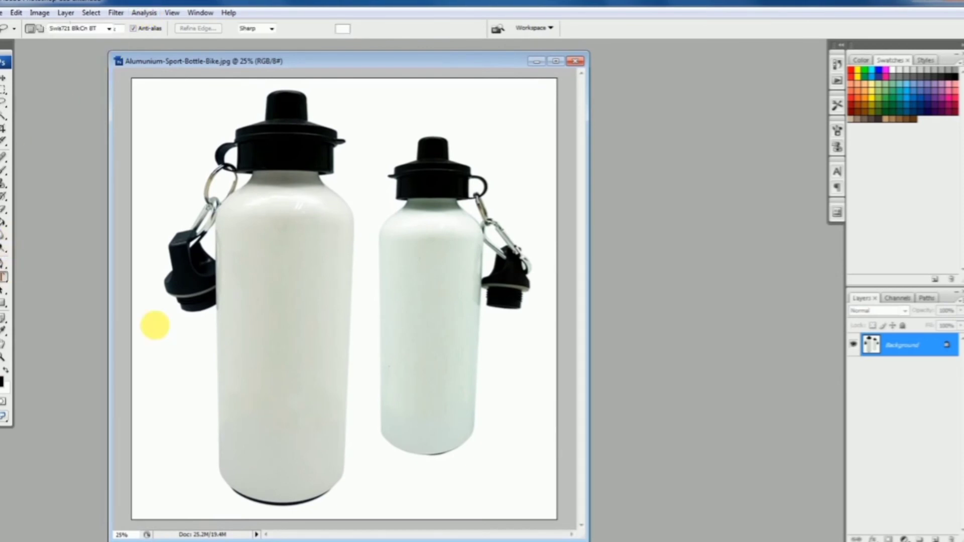
{"action": "left_click", "coordinate": [252, 299]}
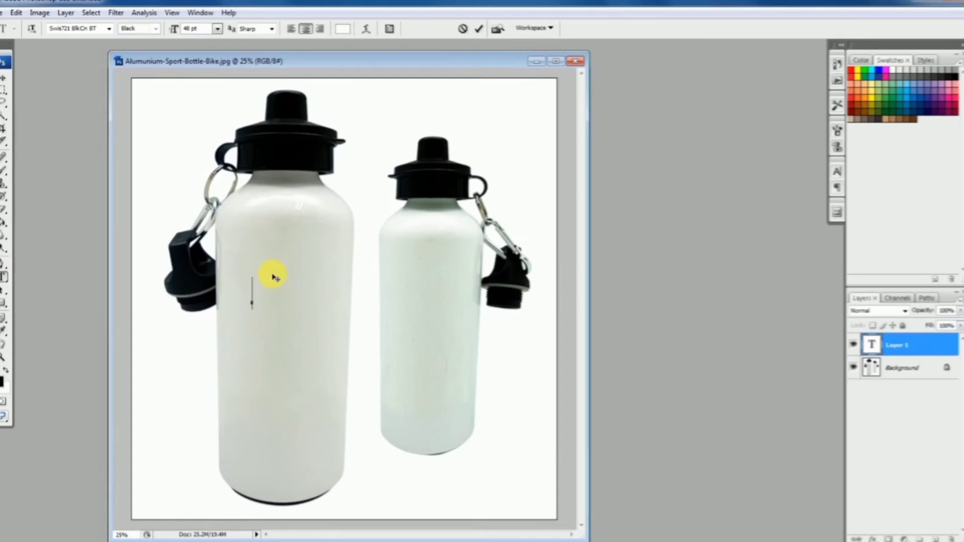
{"action": "type", "text": "KING"}
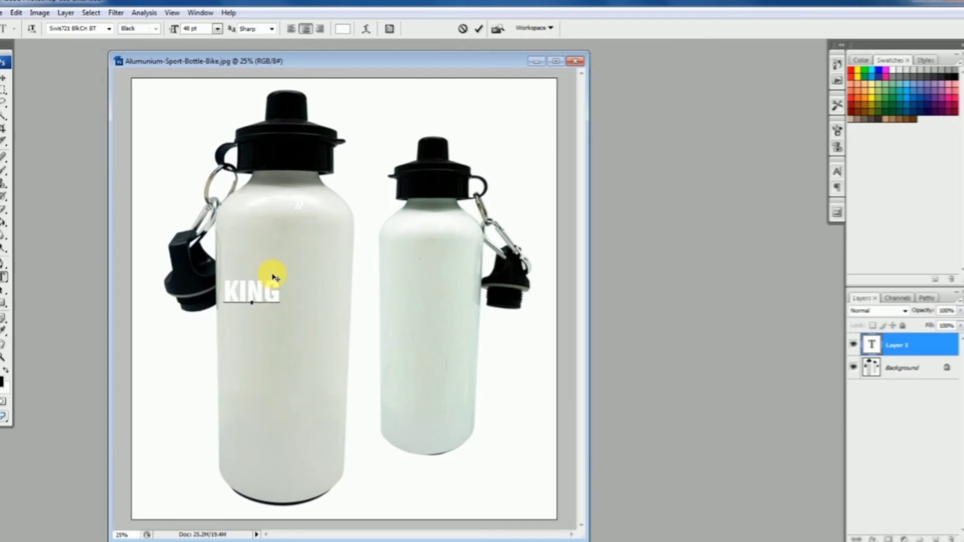
{"action": "double_click", "coordinate": [243, 288]}
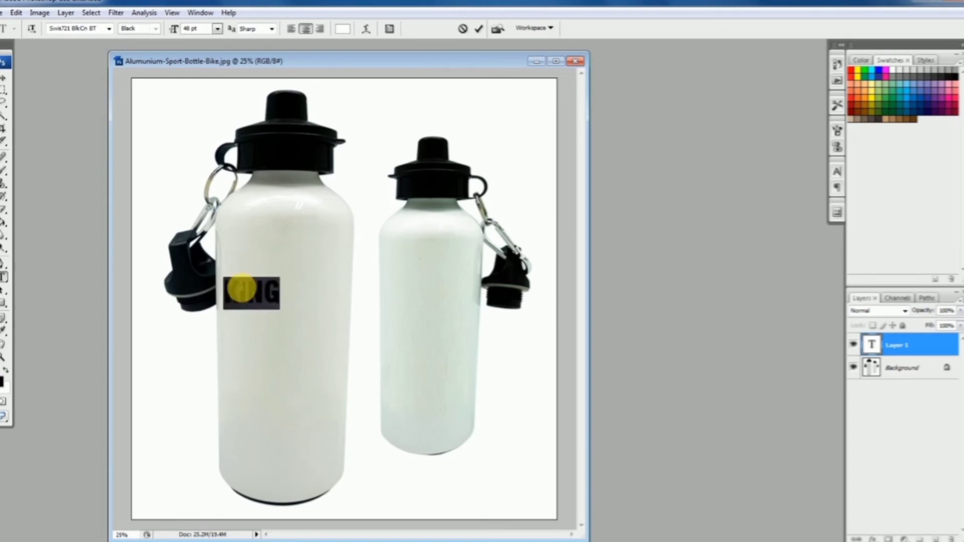
{"action": "left_click", "coordinate": [390, 28]}
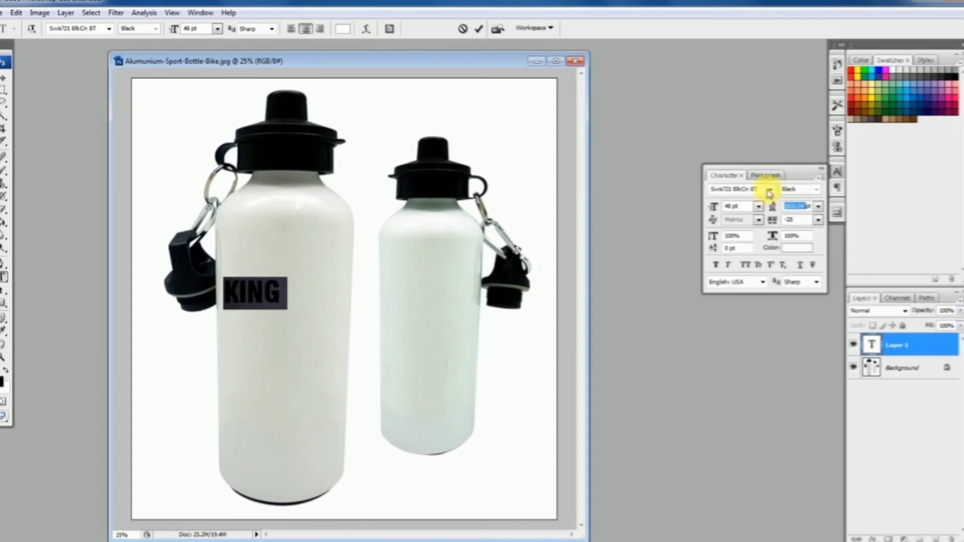
{"action": "type", "text": "48"}
{"action": "key", "text": "Return"}
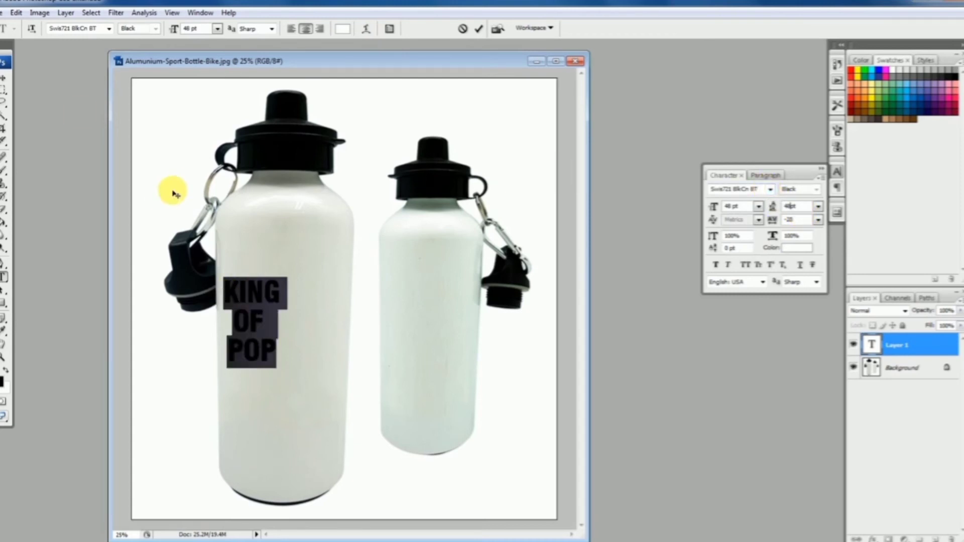
{"action": "left_click", "coordinate": [7, 76]}
{"action": "left_click_drag", "start_coordinate": [271, 325], "coordinate": [295, 368]}
Change the KING OF POP text colour to black
{"action": "left_click", "coordinate": [4, 277]}
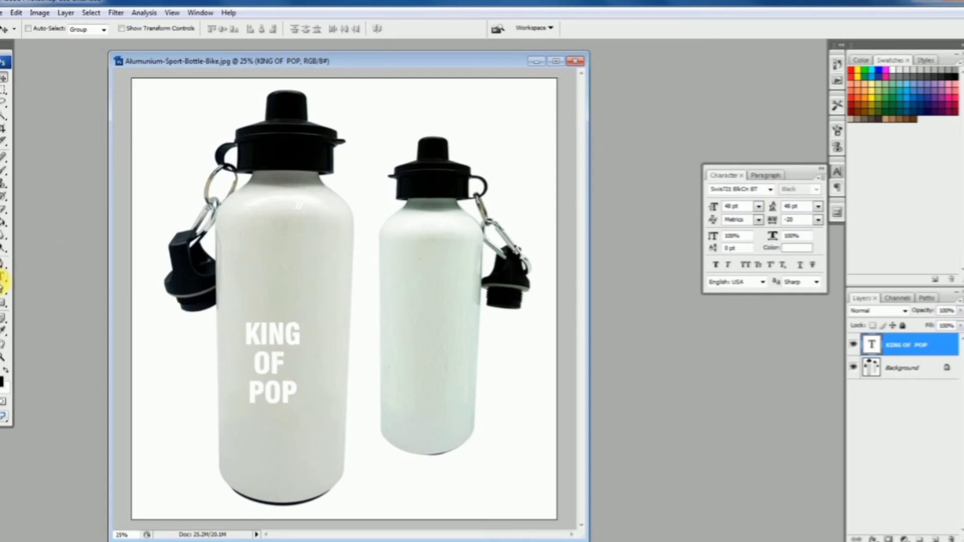
{"action": "left_click", "coordinate": [346, 28]}
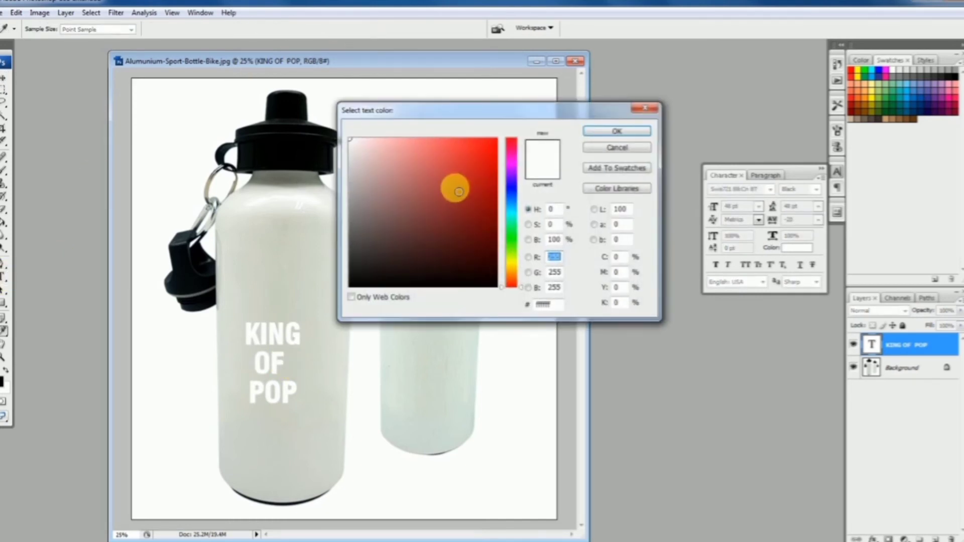
{"action": "left_click_drag", "start_coordinate": [454, 187], "coordinate": [518, 300]}
{"action": "left_click", "coordinate": [617, 131]}
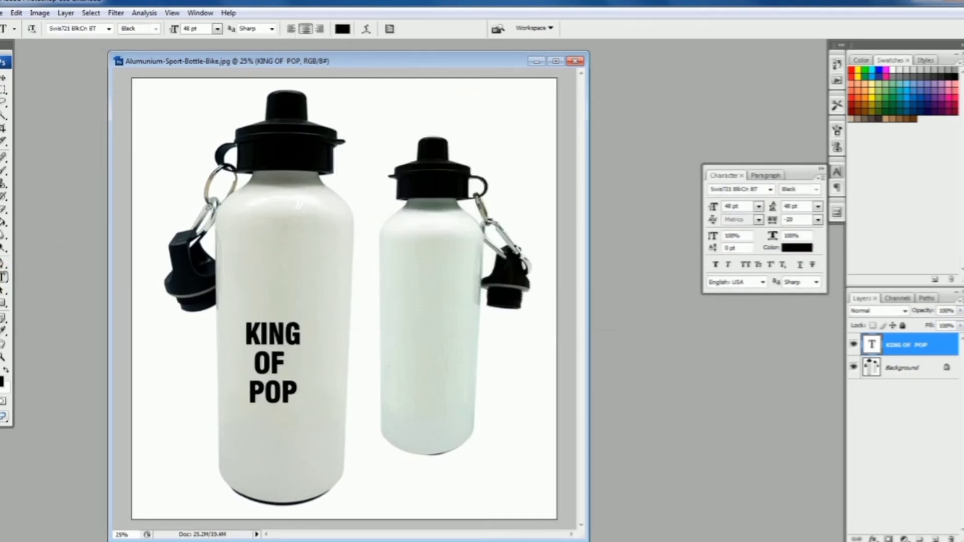
Enlarge the KING OF POP text with Free Transform to span most of the large bottle's width
{"action": "left_click", "coordinate": [3, 78]}
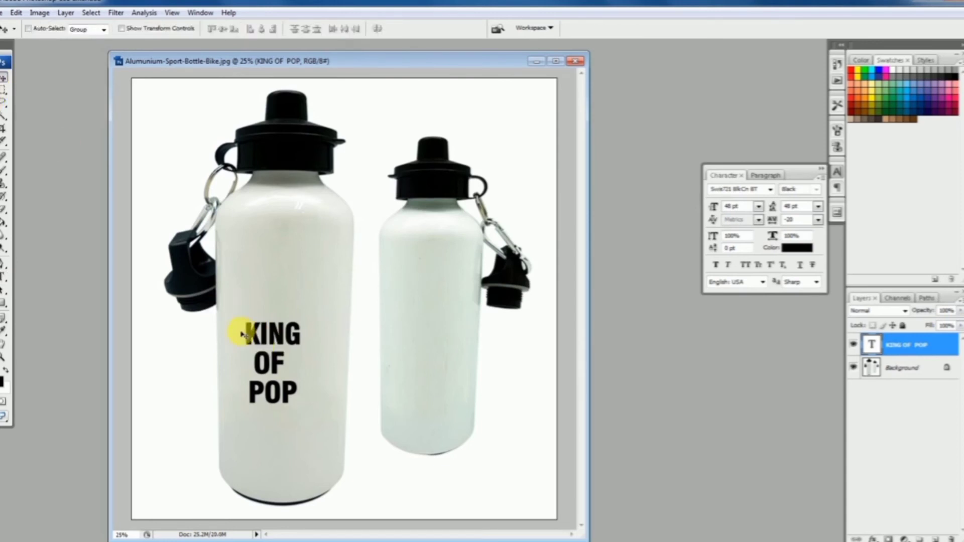
{"action": "key", "text": "ctrl+t"}
{"action": "left_click_drag", "start_coordinate": [300, 319], "coordinate": [295, 348]}
{"action": "key", "text": "Return"}
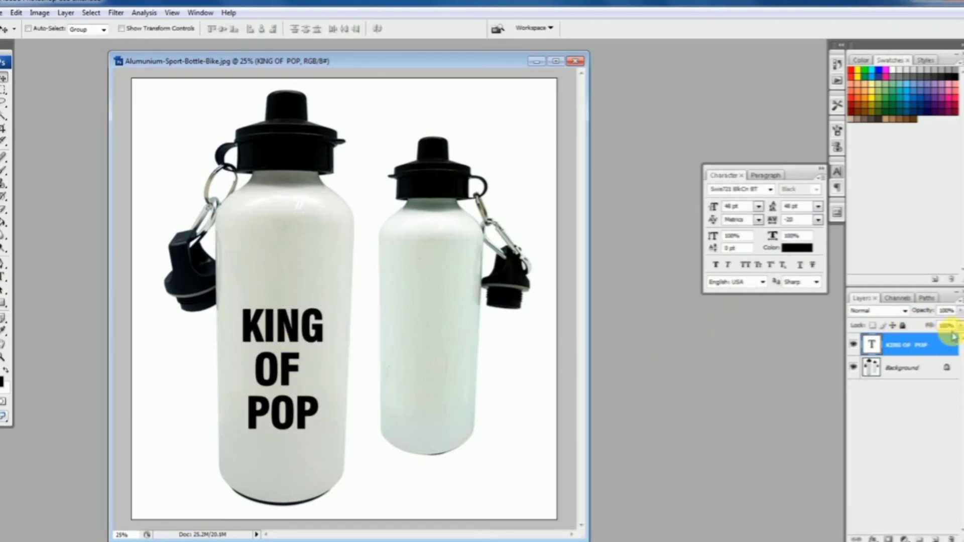
Rasterize the KING OF POP layer and warp the lettering into a slight downward curve, placing it near the large bottle's base
{"action": "right_click", "coordinate": [925, 345]}
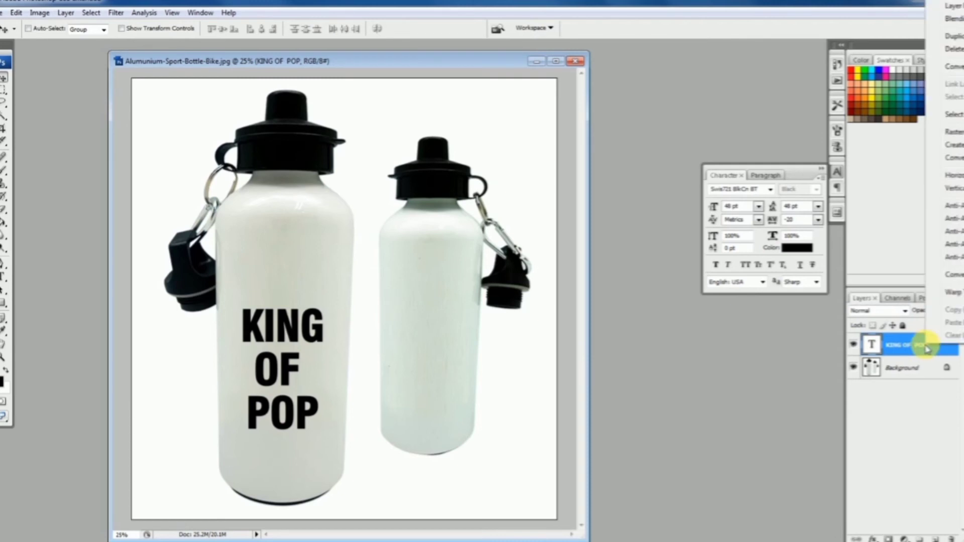
{"action": "left_click", "coordinate": [954, 131]}
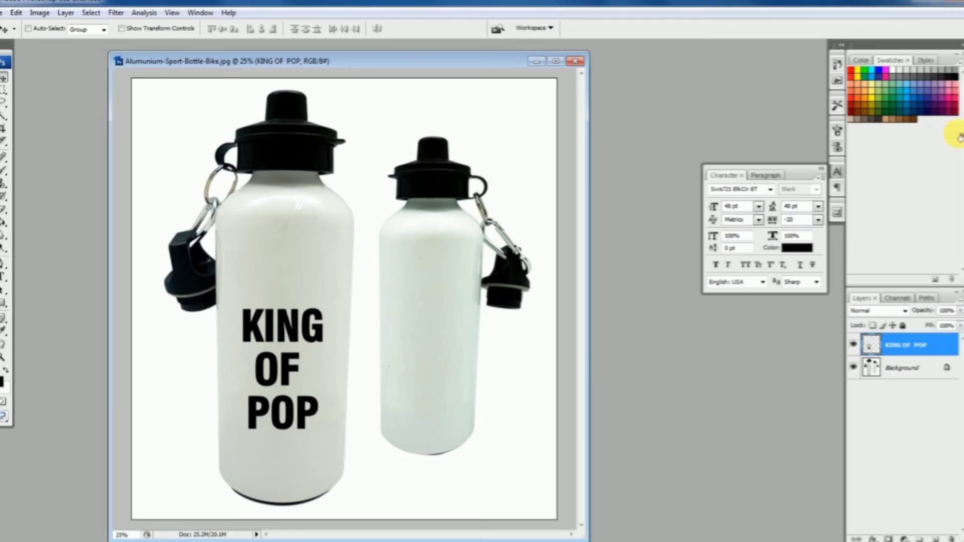
{"action": "left_click", "coordinate": [20, 13]}
{"action": "mouse_move", "coordinate": [47, 218]}
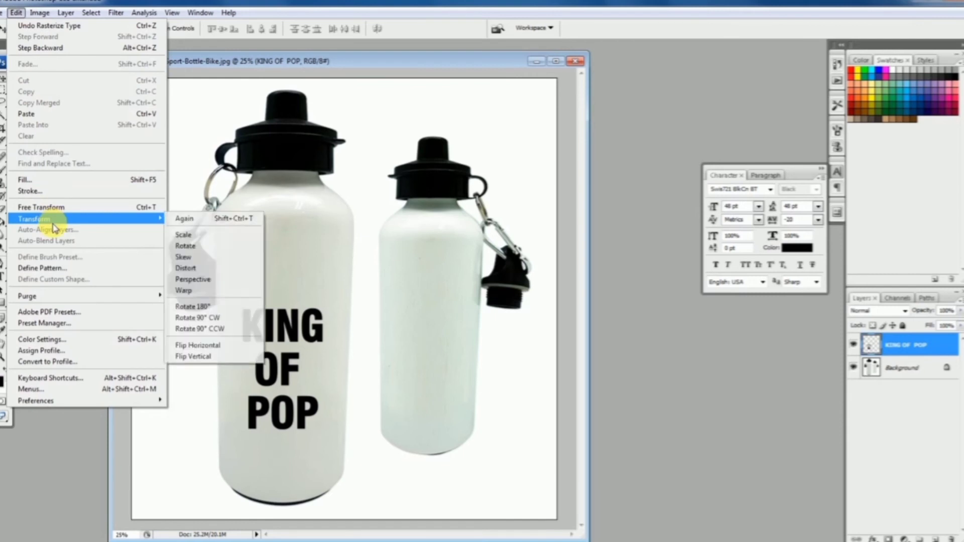
{"action": "left_click", "coordinate": [201, 290]}
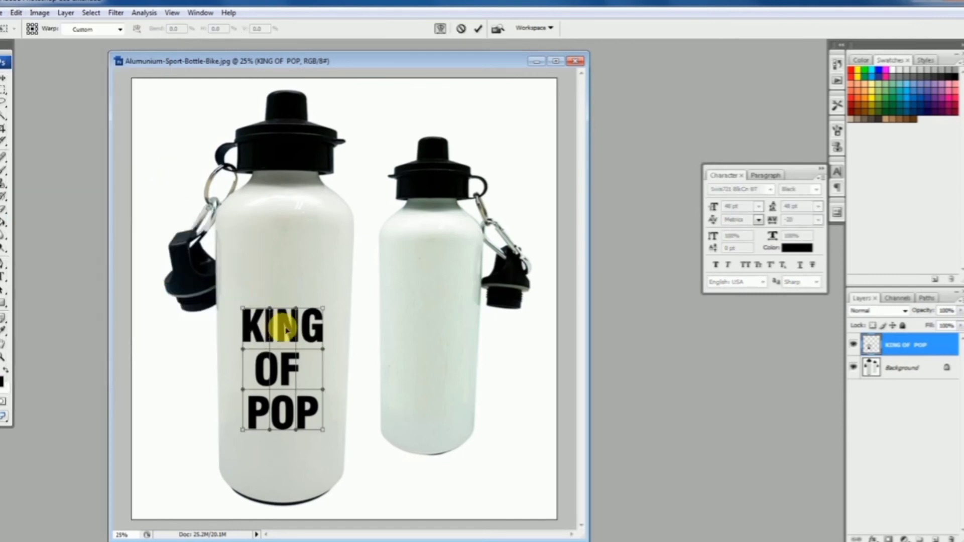
{"action": "left_click_drag", "start_coordinate": [286, 328], "coordinate": [284, 333]}
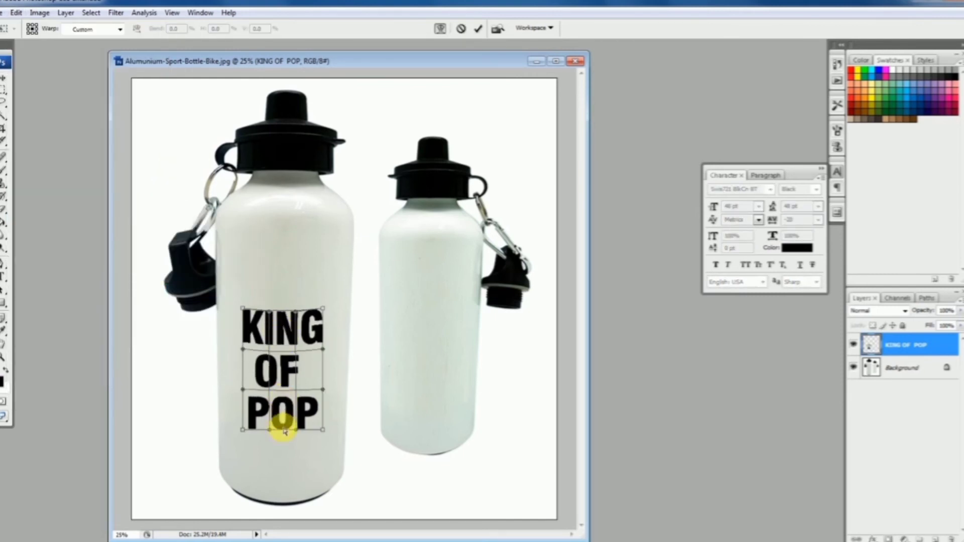
{"action": "mouse_move", "coordinate": [284, 427]}
{"action": "left_mouse_down"}
{"action": "mouse_move", "coordinate": [270, 438]}
{"action": "mouse_move", "coordinate": [296, 437]}
{"action": "left_mouse_up"}
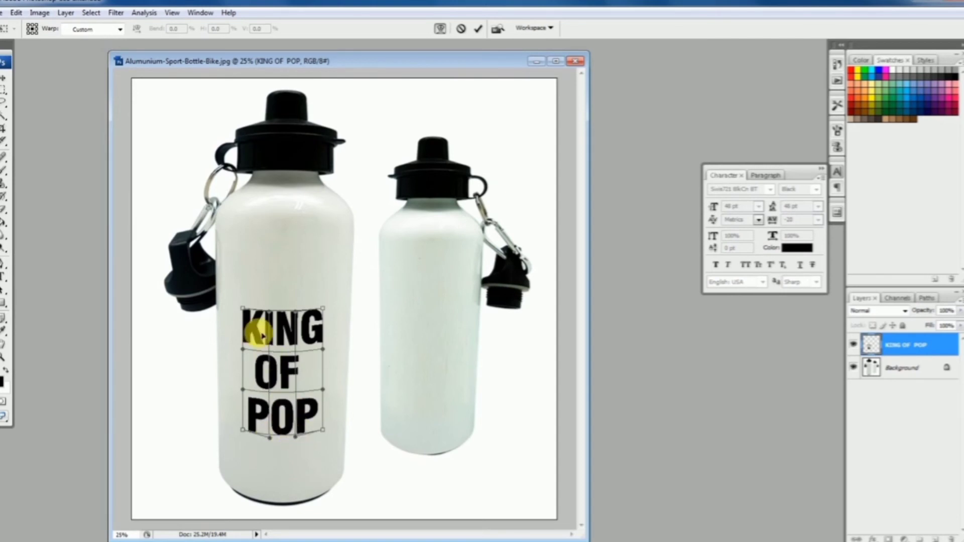
{"action": "left_click_drag", "start_coordinate": [275, 317], "coordinate": [274, 322]}
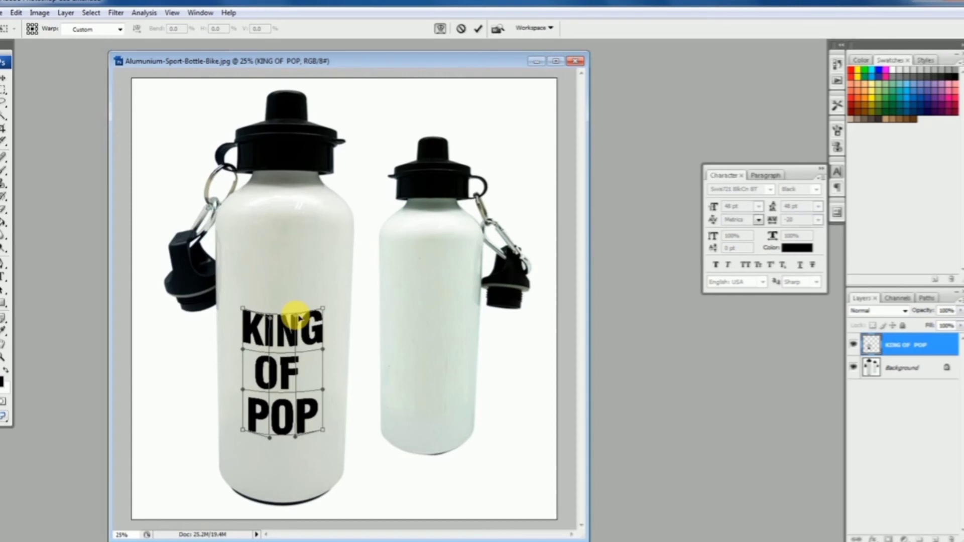
{"action": "key", "text": "Return"}
{"action": "left_click_drag", "start_coordinate": [287, 358], "coordinate": [291, 383]}
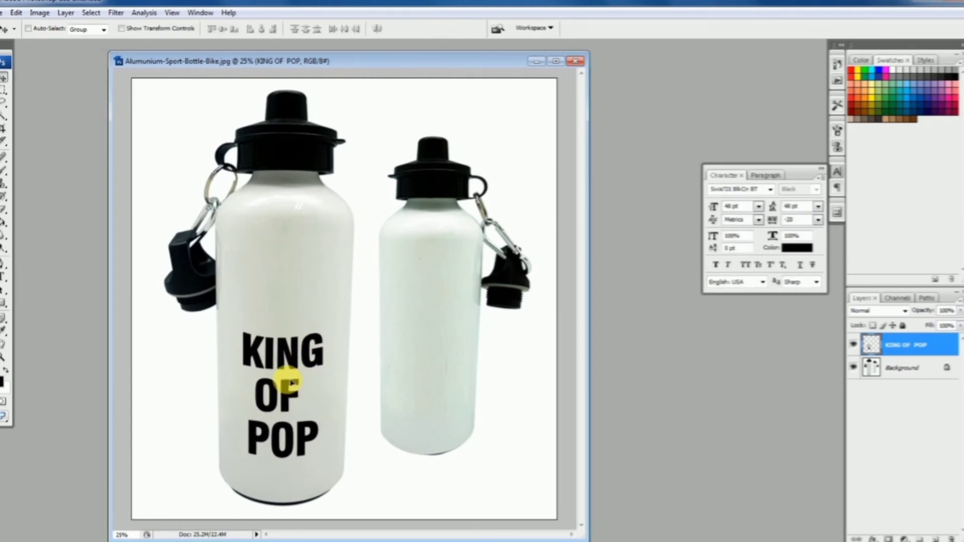
Open the KING image of the dancing figure from the MUCKUP folder
{"action": "left_click", "coordinate": [15, 12]}
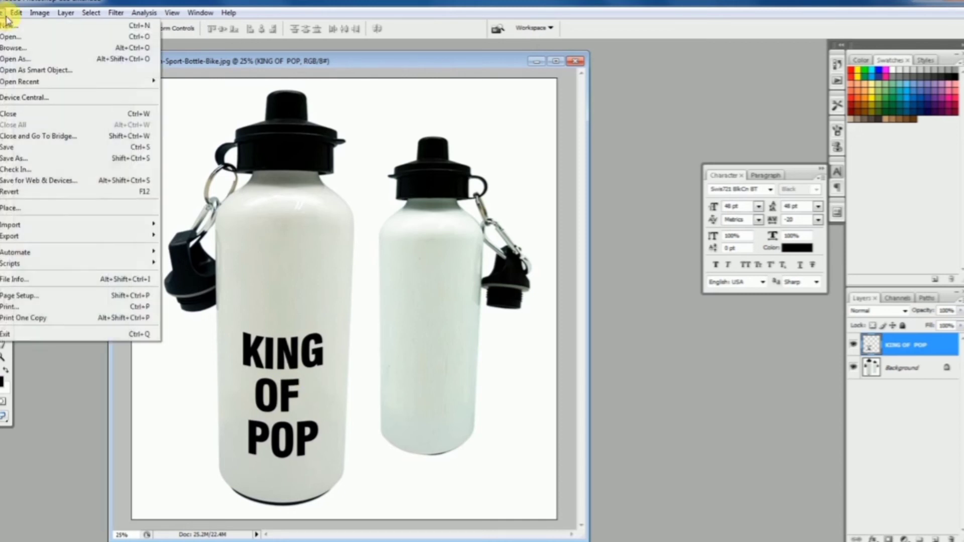
{"action": "mouse_move", "coordinate": [3, 12]}
{"action": "left_click", "coordinate": [10, 33]}
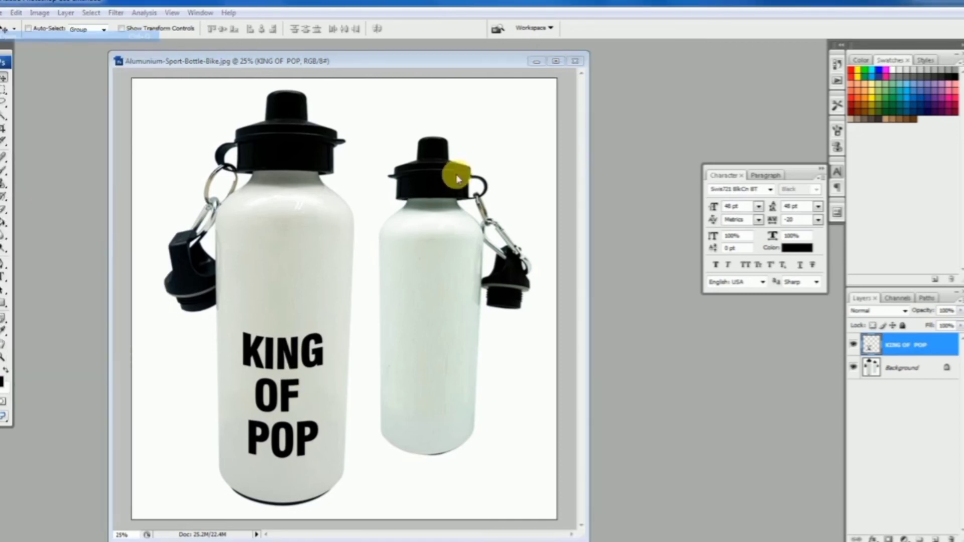
{"action": "left_click", "coordinate": [439, 190]}
{"action": "left_click", "coordinate": [635, 280]}
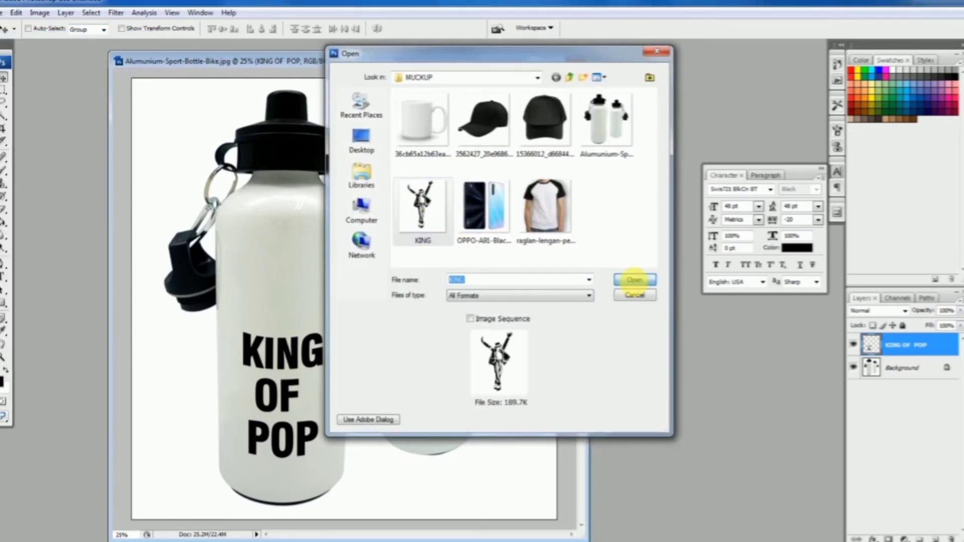
Select the figure's black areas with the Magic Wand, copy them into the bottle document, and close KING.png
{"action": "left_click", "coordinate": [3, 117]}
{"action": "left_click", "coordinate": [129, 162]}
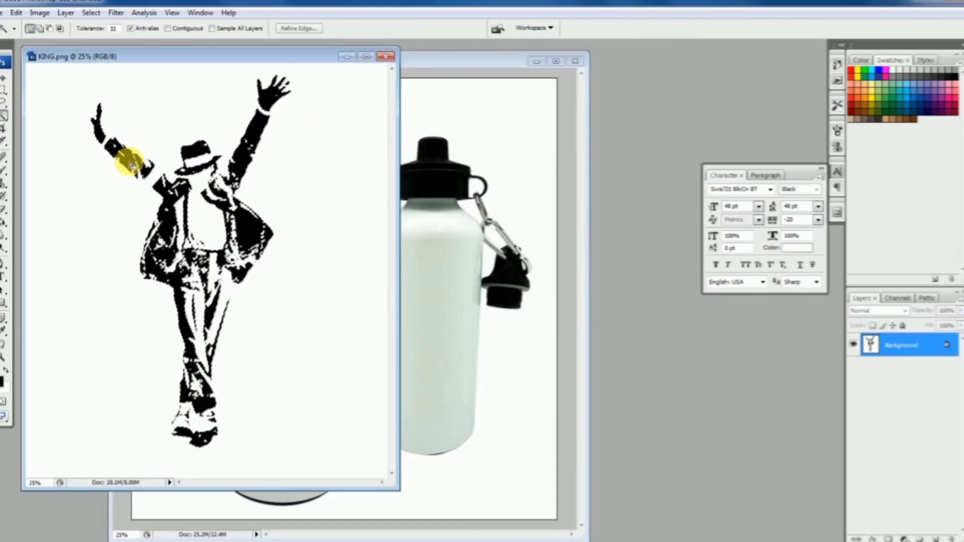
{"action": "left_click", "coordinate": [4, 76]}
{"action": "left_click_drag", "start_coordinate": [134, 148], "coordinate": [426, 228]}
{"action": "left_click_drag", "start_coordinate": [446, 261], "coordinate": [330, 241]}
{"action": "left_click", "coordinate": [88, 146]}
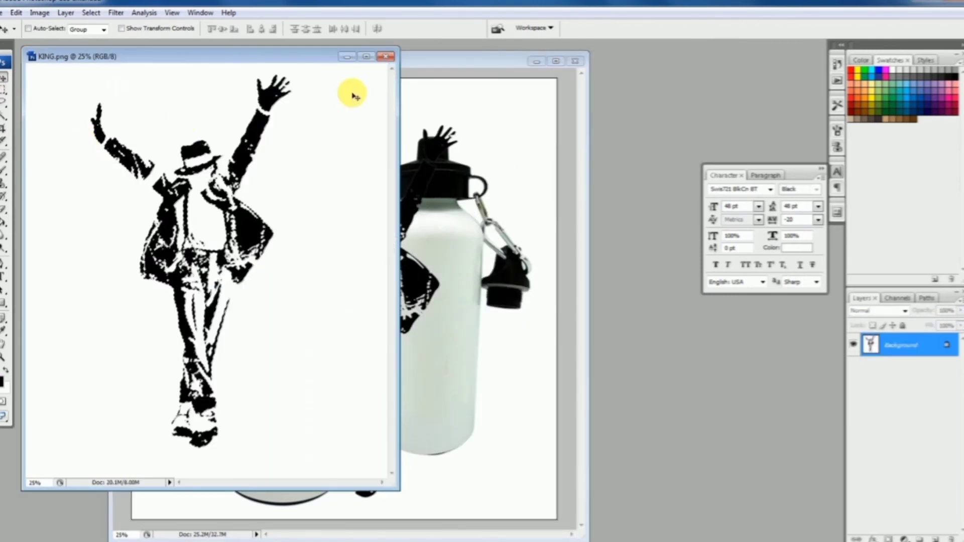
{"action": "left_click", "coordinate": [383, 58]}
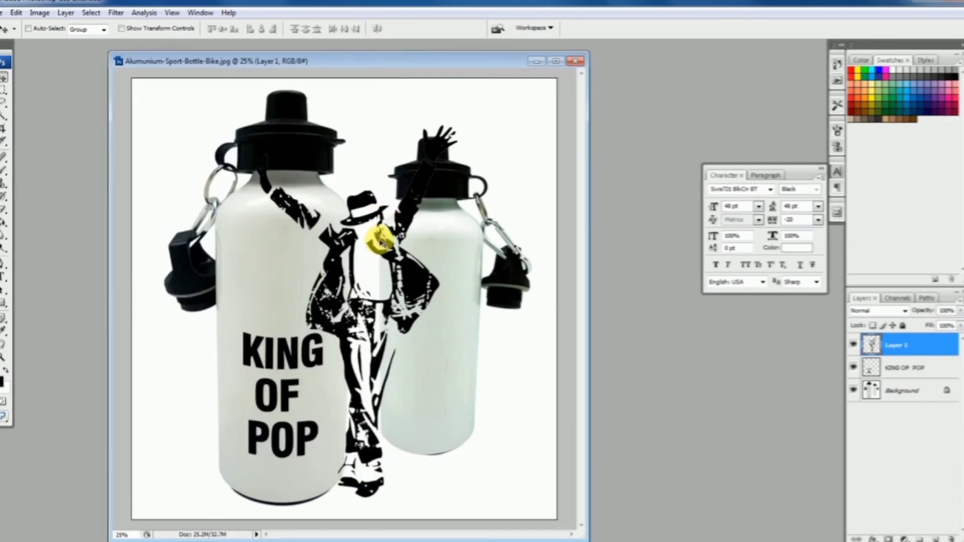
Scale down the dancing figure with Free Transform and centre it above the KING OF POP lettering on the large bottle
{"action": "key", "text": "ctrl+t"}
{"action": "left_click_drag", "start_coordinate": [456, 497], "coordinate": [324, 270]}
{"action": "left_click_drag", "start_coordinate": [318, 188], "coordinate": [303, 253]}
{"action": "left_click_drag", "start_coordinate": [319, 191], "coordinate": [308, 221]}
{"action": "key", "text": "Return"}
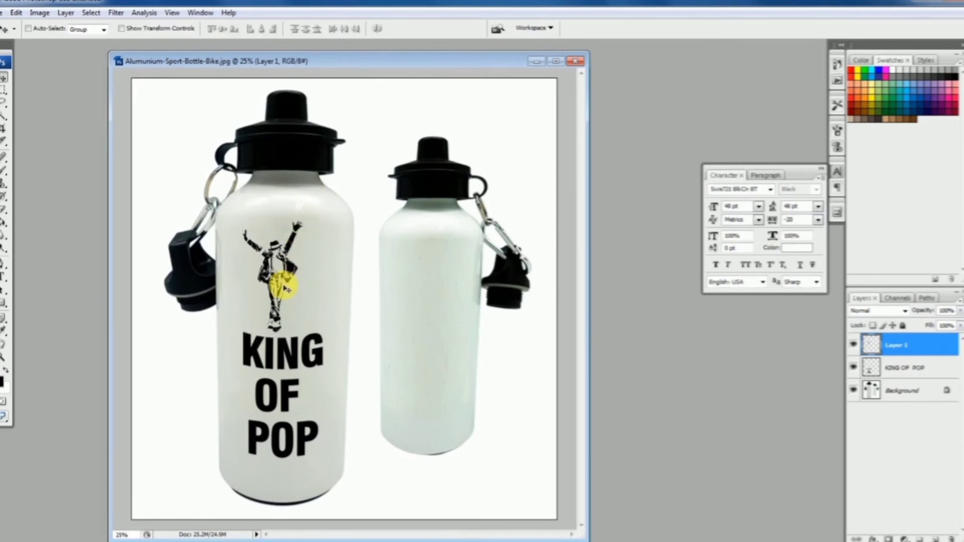
{"action": "left_click_drag", "start_coordinate": [286, 289], "coordinate": [291, 290]}
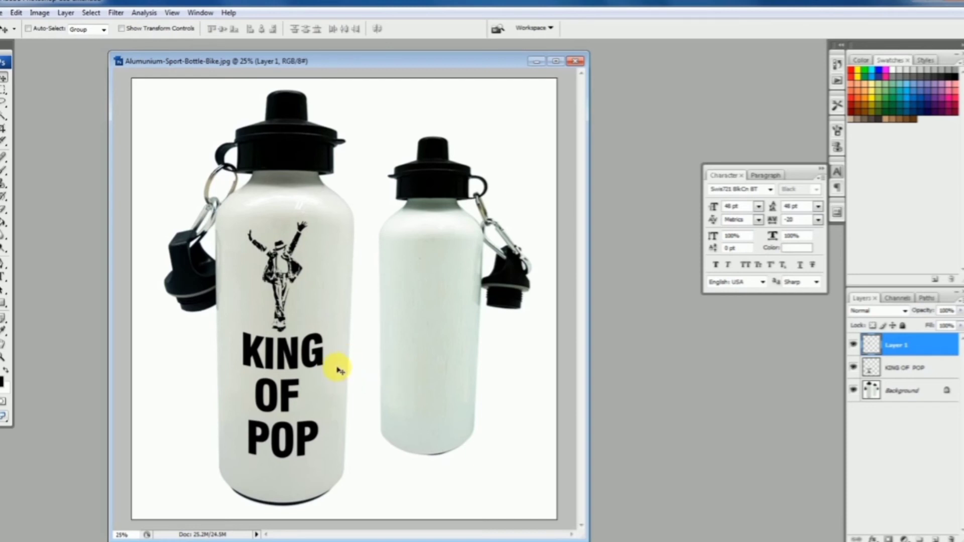
Merge the dancing figure layer and the KING OF POP layer into one layer
{"action": "left_click", "coordinate": [928, 373]}
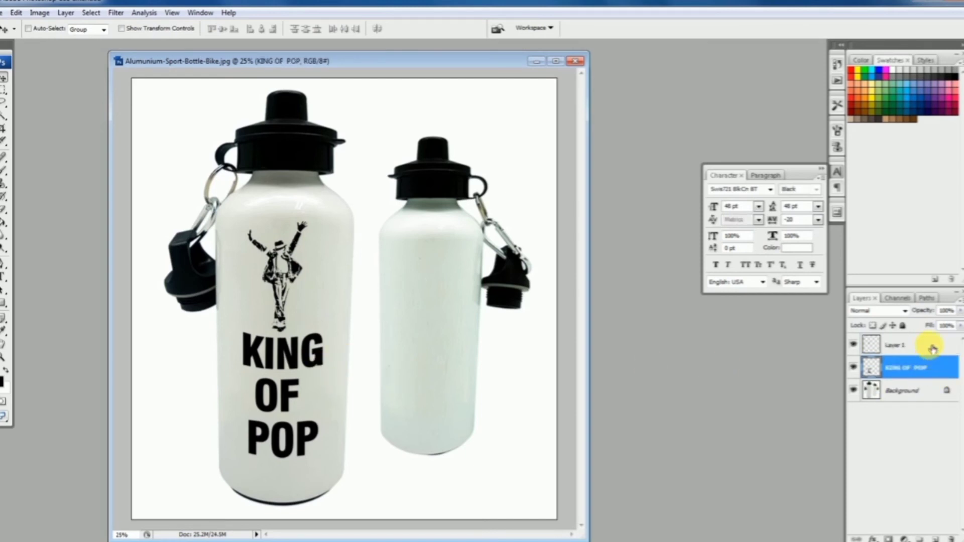
{"action": "left_click", "coordinate": [932, 347], "text": "shift"}
{"action": "left_click", "coordinate": [958, 298]}
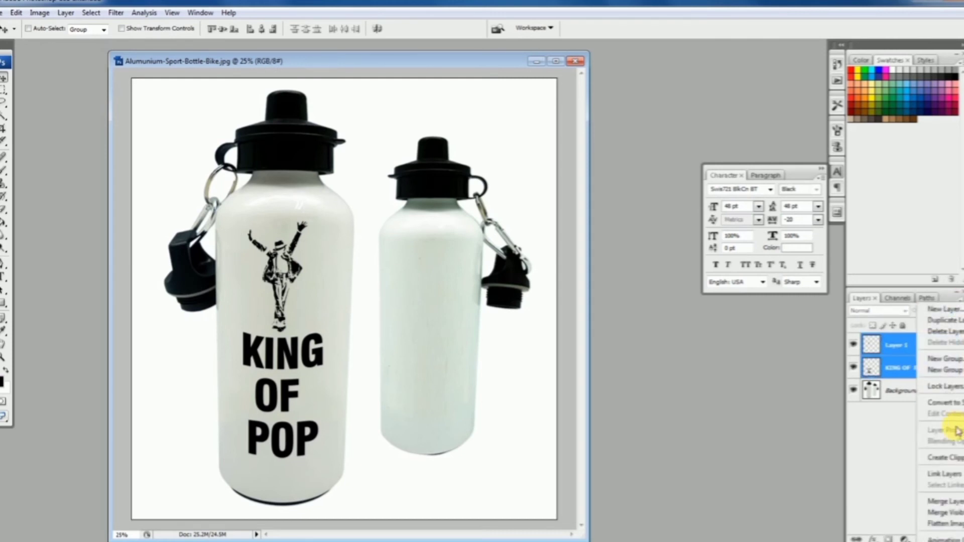
{"action": "left_click", "coordinate": [945, 501]}
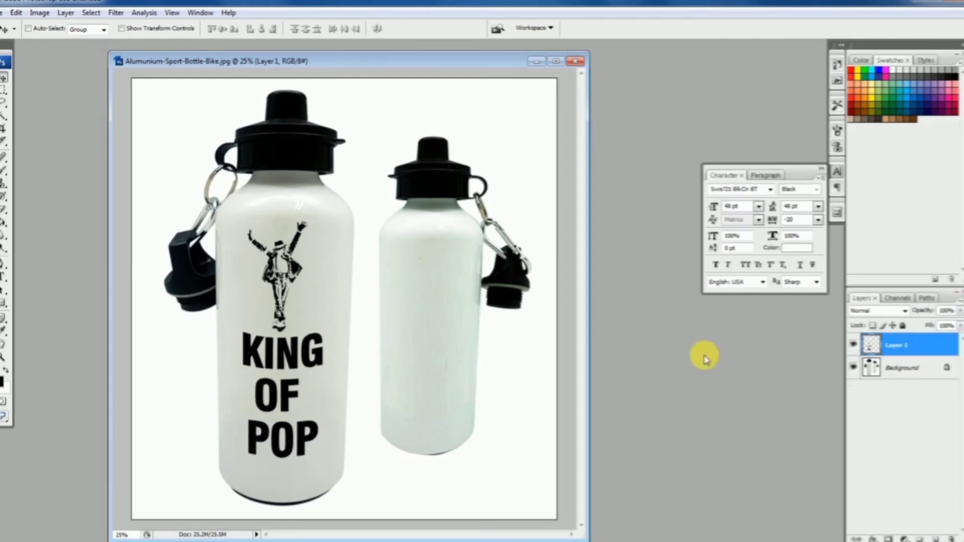
Duplicate the merged figure and lettering onto the small bottle, scale the copy to 77.6%, tilt it 1°, and centre it on the bottle
{"action": "left_click_drag", "start_coordinate": [296, 269], "coordinate": [441, 233]}
{"action": "key", "text": "ctrl+j"}
{"action": "key", "text": "ctrl+t"}
{"action": "left_click_drag", "start_coordinate": [483, 199], "coordinate": [456, 271]}
{"action": "mouse_move", "coordinate": [432, 307]}
{"action": "left_mouse_down"}
{"action": "mouse_move", "coordinate": [436, 290]}
{"action": "mouse_move", "coordinate": [426, 287]}
{"action": "mouse_move", "coordinate": [428, 296]}
{"action": "left_mouse_up"}
{"action": "left_click_drag", "start_coordinate": [463, 262], "coordinate": [468, 250]}
{"action": "left_click_drag", "start_coordinate": [492, 207], "coordinate": [494, 210]}
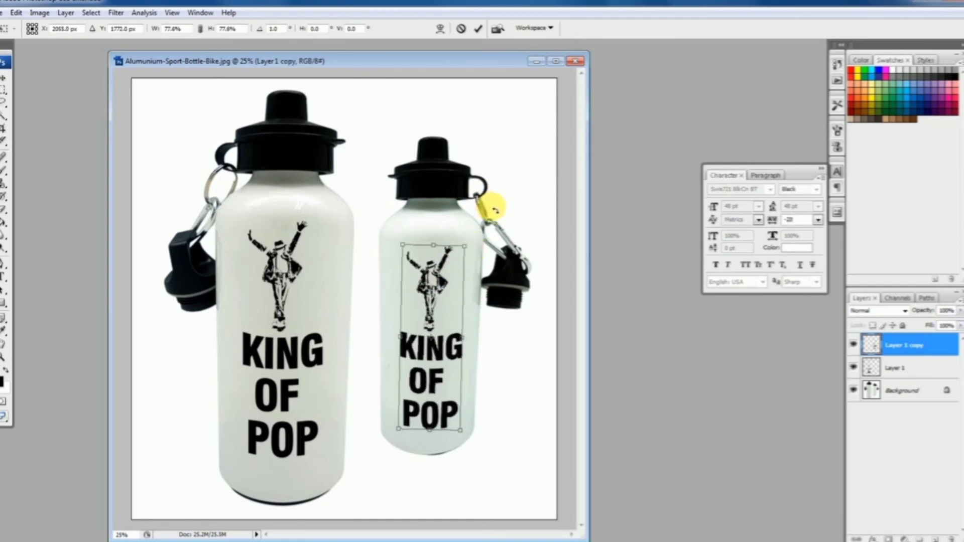
{"action": "key", "text": "Return"}
{"action": "left_click_drag", "start_coordinate": [426, 350], "coordinate": [428, 347]}
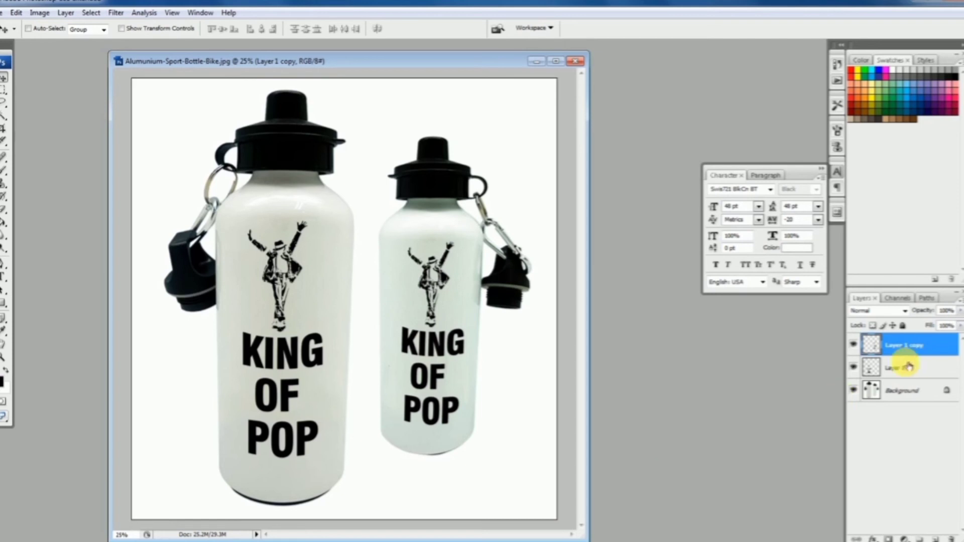
Add a Color Overlay effect to the small bottle's design layer and open its overlay colour for editing
{"action": "double_click", "coordinate": [878, 347]}
{"action": "left_click_drag", "start_coordinate": [582, 96], "coordinate": [825, 123]}
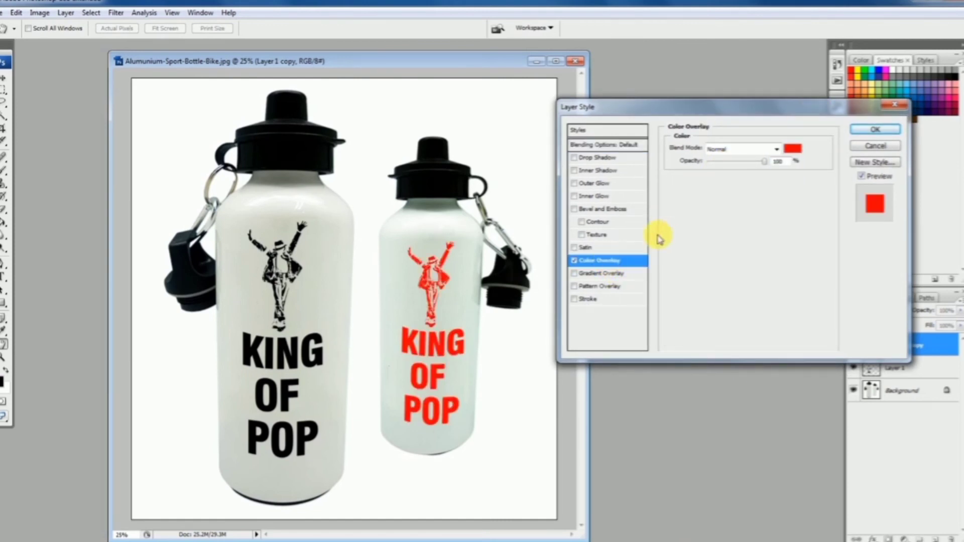
{"action": "left_click", "coordinate": [792, 148]}
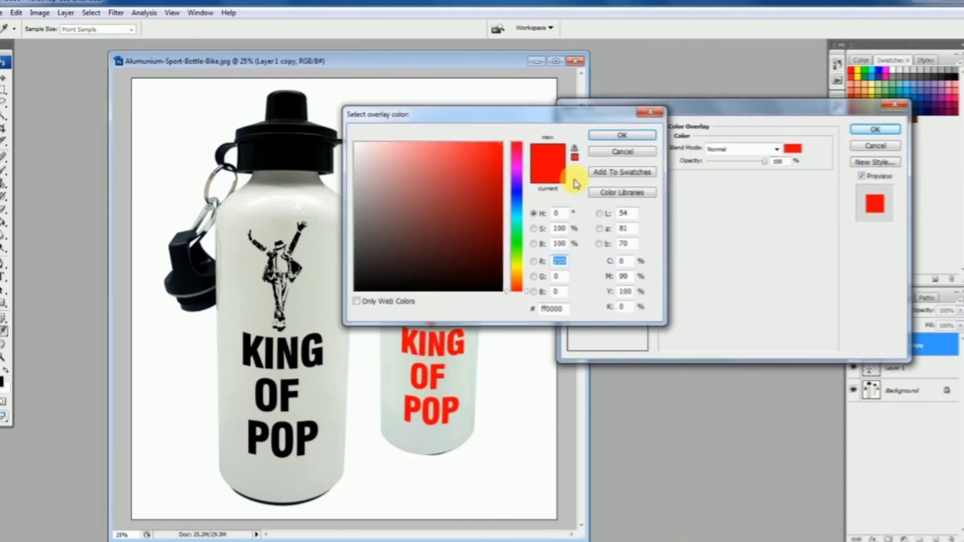
{"action": "left_click_drag", "start_coordinate": [487, 122], "coordinate": [728, 291]}
Try blue, green, white, grey and black as overlay colours on the small bottle's design
{"action": "left_click", "coordinate": [752, 360]}
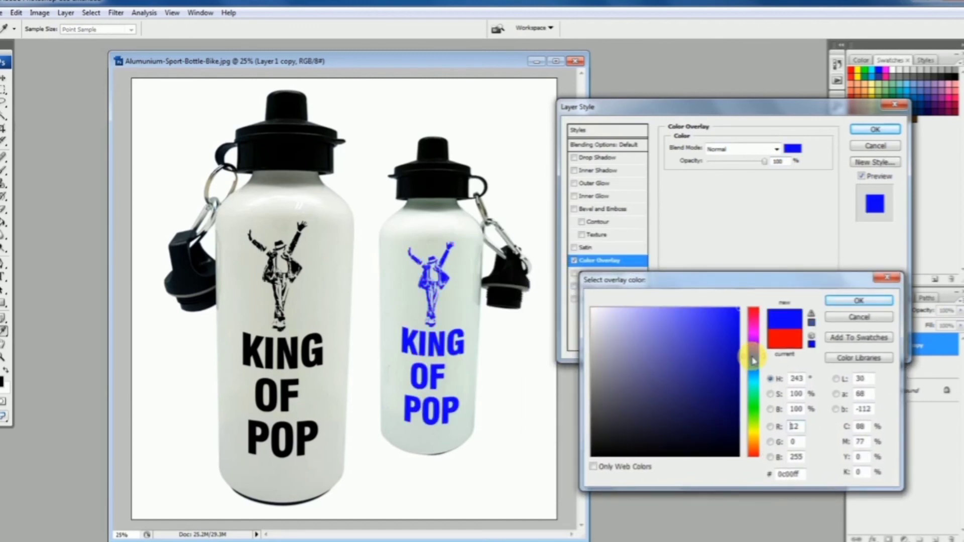
{"action": "left_click", "coordinate": [738, 370]}
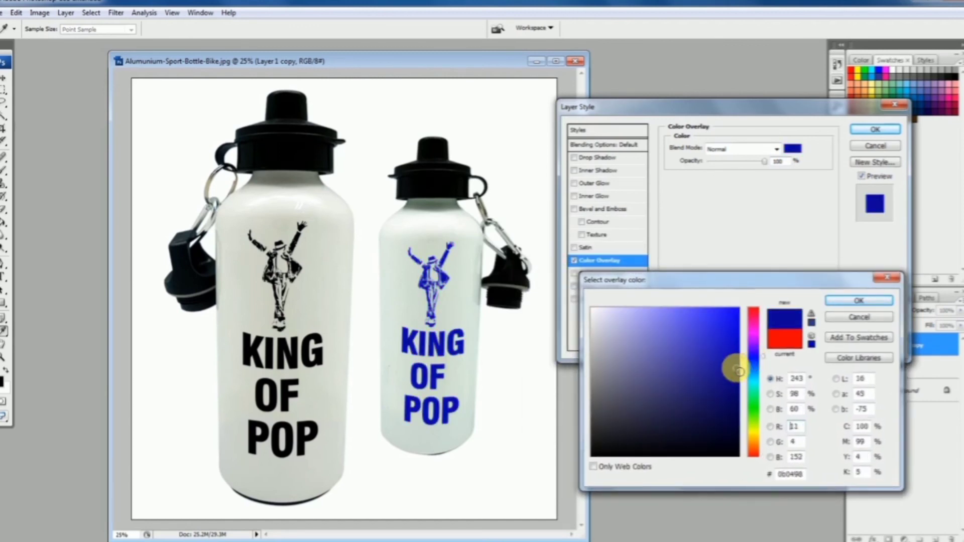
{"action": "left_click", "coordinate": [755, 411]}
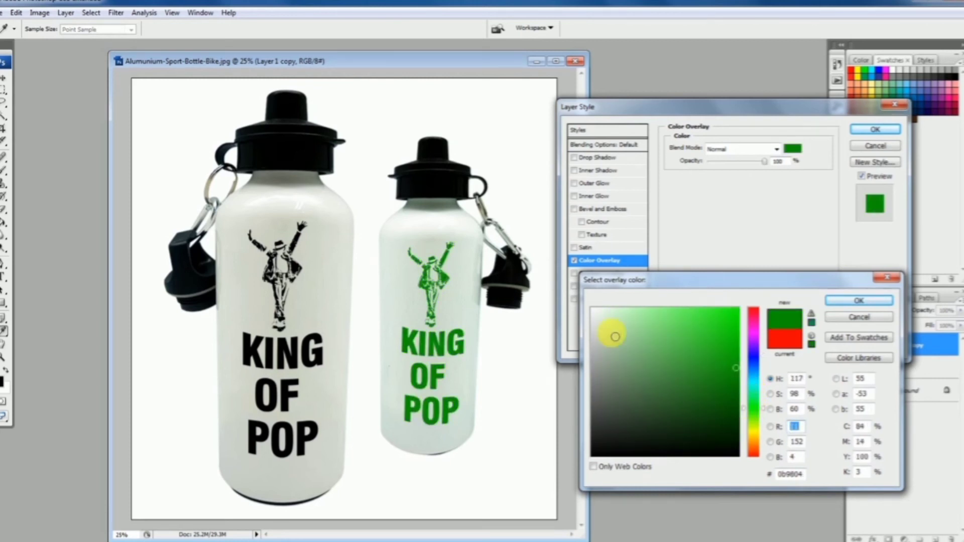
{"action": "left_click_drag", "start_coordinate": [721, 380], "coordinate": [585, 296]}
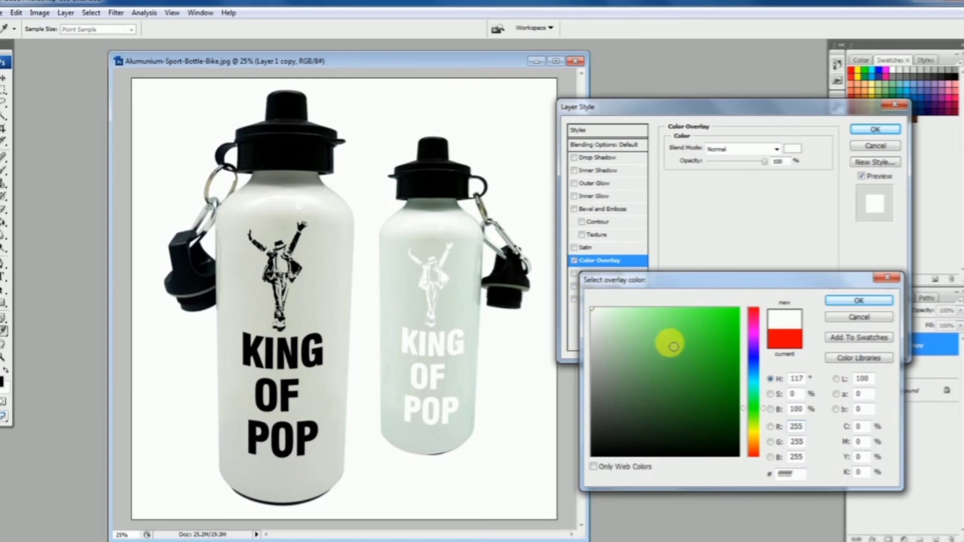
{"action": "left_click", "coordinate": [594, 365]}
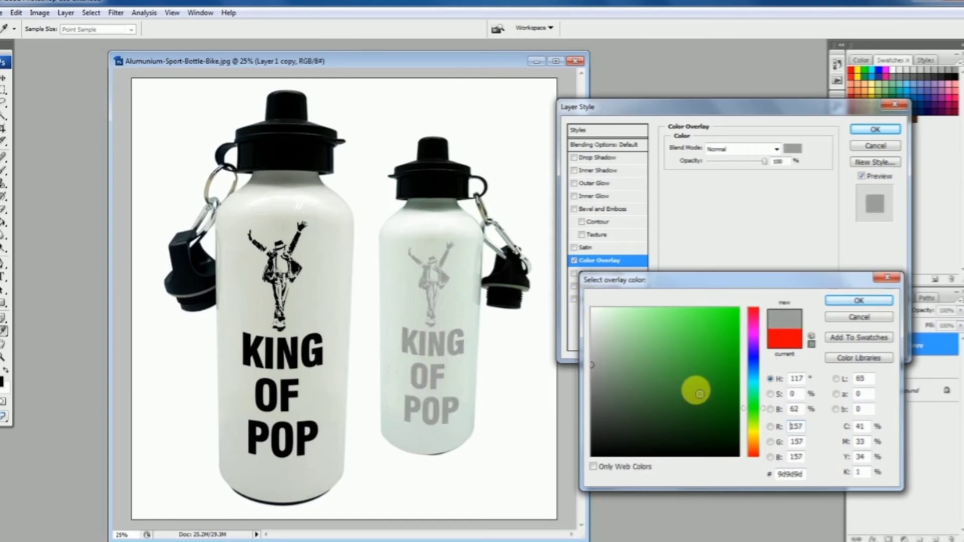
{"action": "left_click", "coordinate": [734, 444]}
{"action": "left_click", "coordinate": [745, 463]}
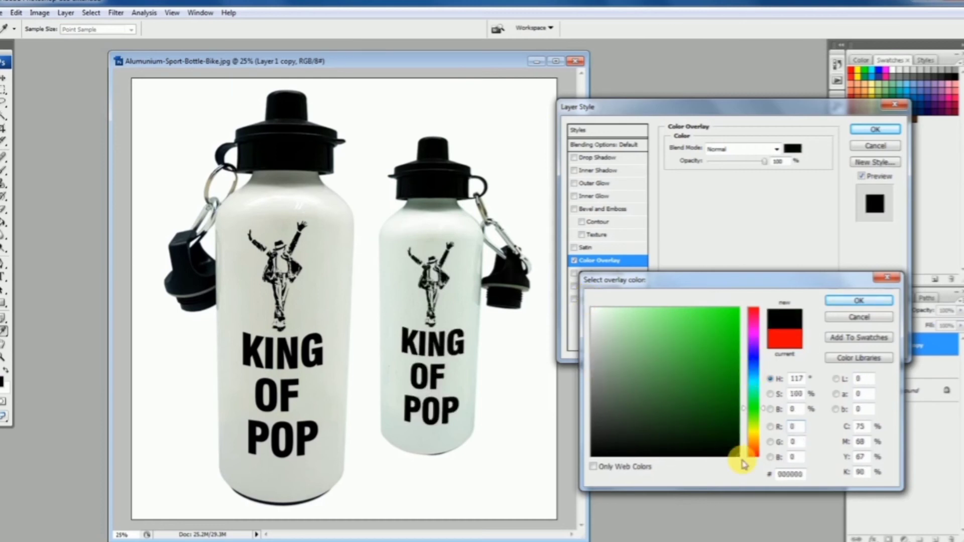
Try olive, dark green, teal and bright cyan as overlay colours on the small bottle's design
{"action": "left_click", "coordinate": [754, 450]}
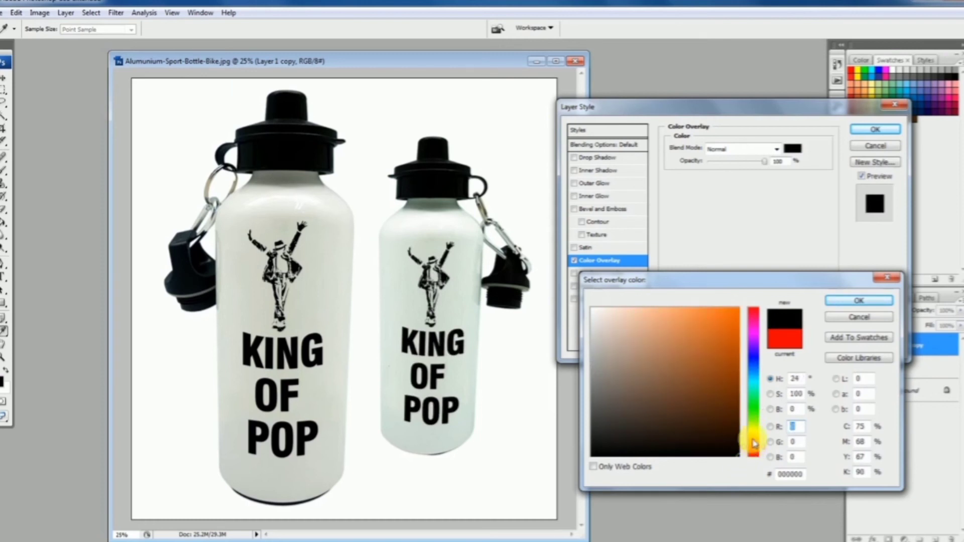
{"action": "left_click_drag", "start_coordinate": [754, 443], "coordinate": [754, 433]}
{"action": "left_click", "coordinate": [734, 392]}
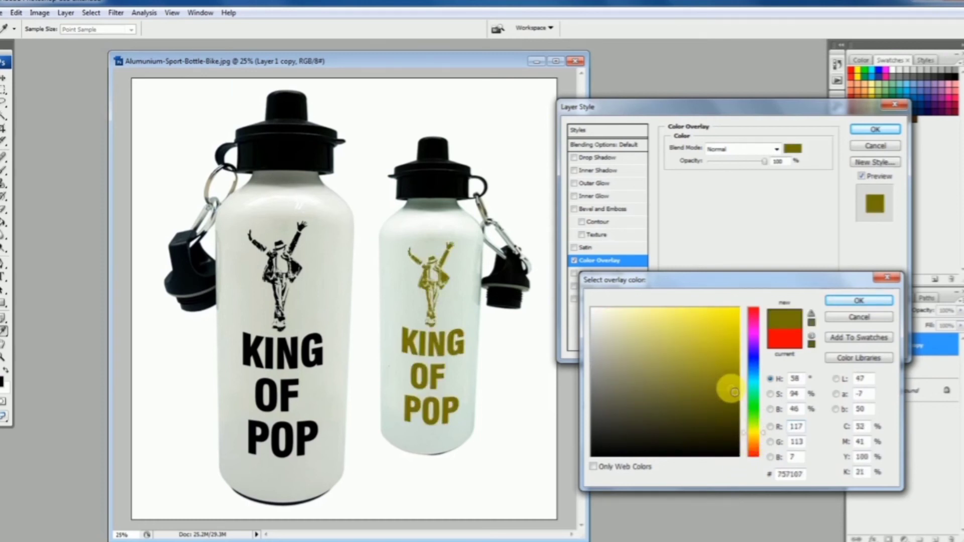
{"action": "left_click", "coordinate": [756, 408]}
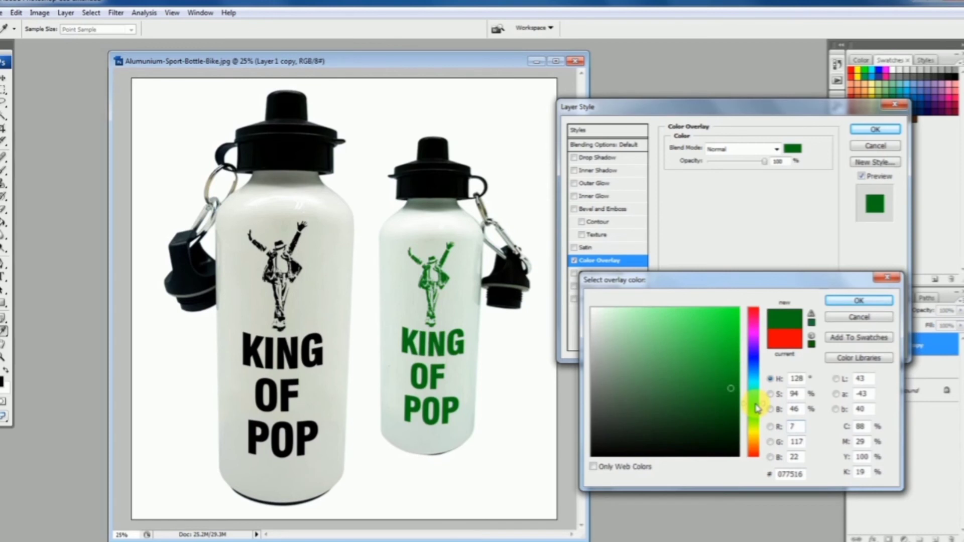
{"action": "left_click", "coordinate": [753, 383]}
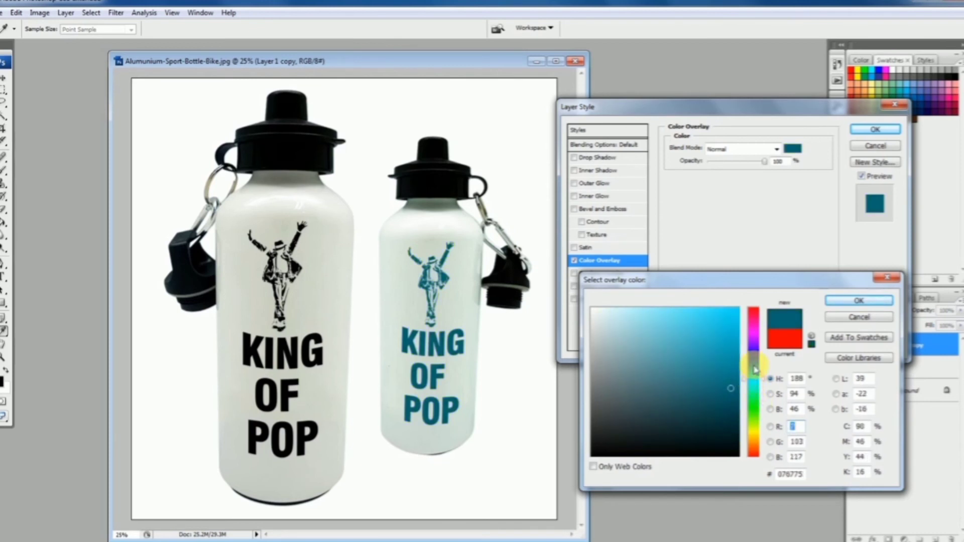
{"action": "left_click_drag", "start_coordinate": [727, 311], "coordinate": [755, 311]}
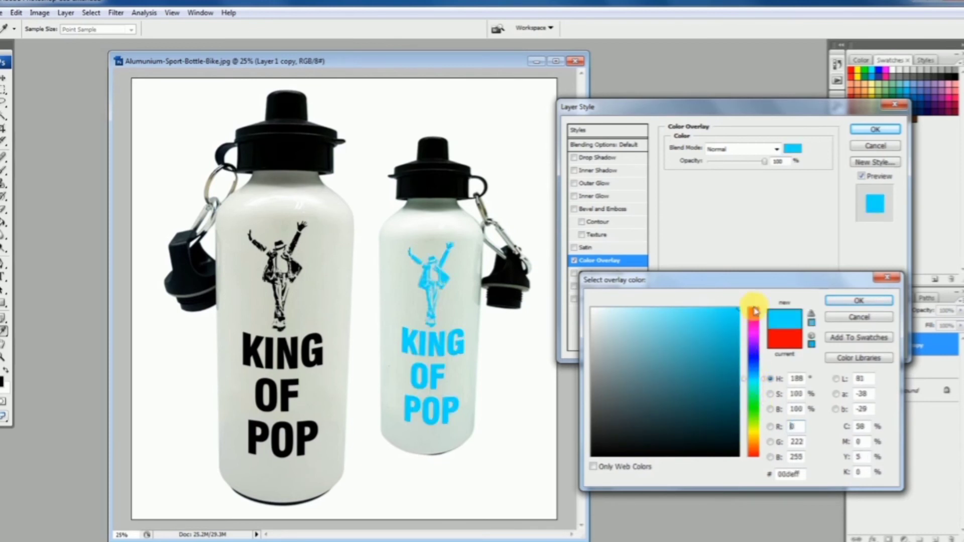
Set the small bottle design's overlay colour to a dark purple and apply the layer style
{"action": "left_click", "coordinate": [753, 369]}
{"action": "left_click", "coordinate": [736, 385]}
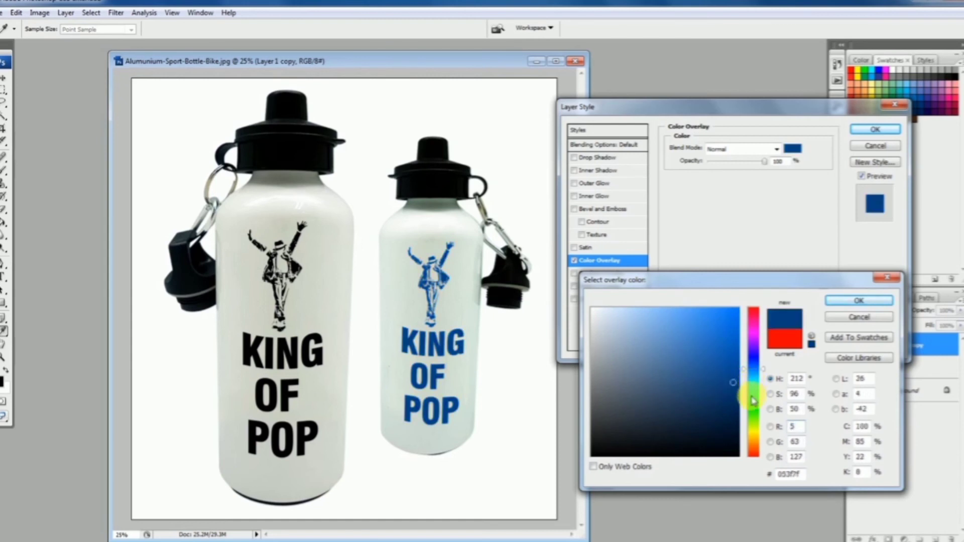
{"action": "left_click", "coordinate": [752, 394]}
{"action": "left_click_drag", "start_coordinate": [755, 353], "coordinate": [754, 328]}
{"action": "left_click", "coordinate": [855, 300]}
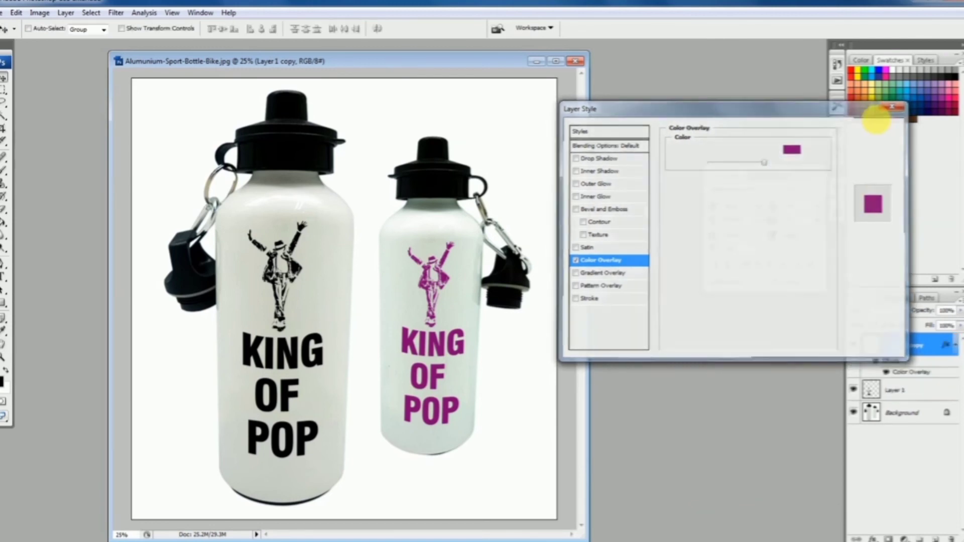
{"action": "left_click", "coordinate": [875, 130]}
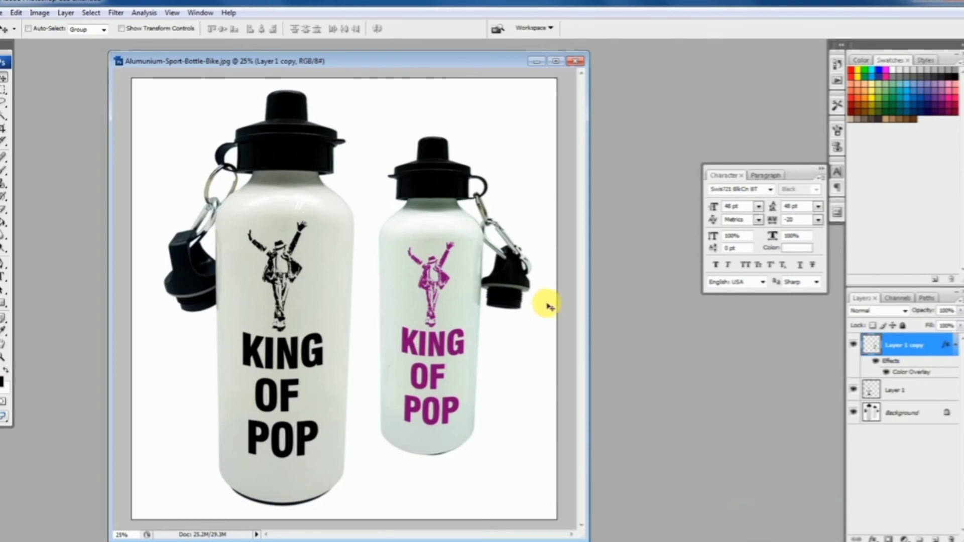
Close the bottle document and open the white mug image 36cb65a12b63ea8180a813ea597e999a from the MUCKUP folder
{"action": "left_click", "coordinate": [574, 65]}
{"action": "left_click", "coordinate": [500, 214]}
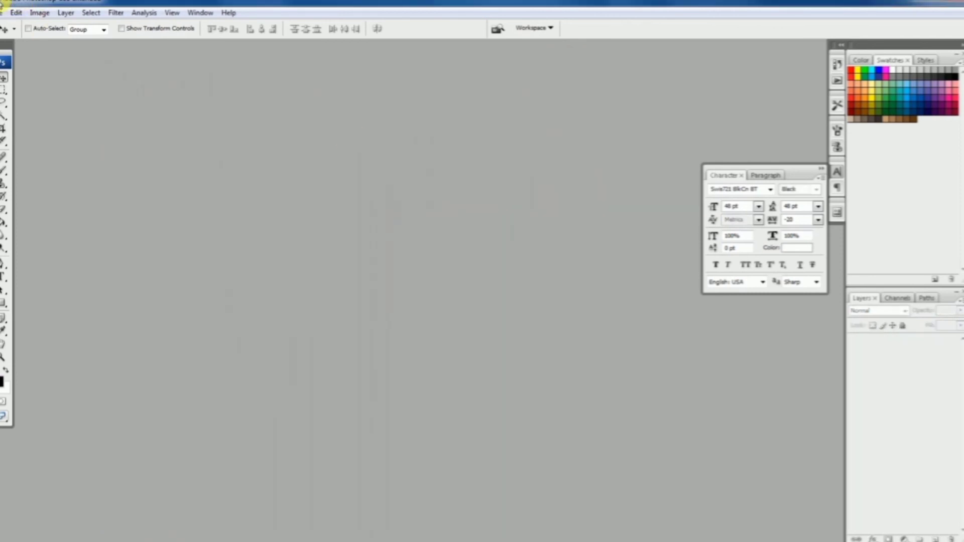
{"action": "left_click", "coordinate": [2, 13]}
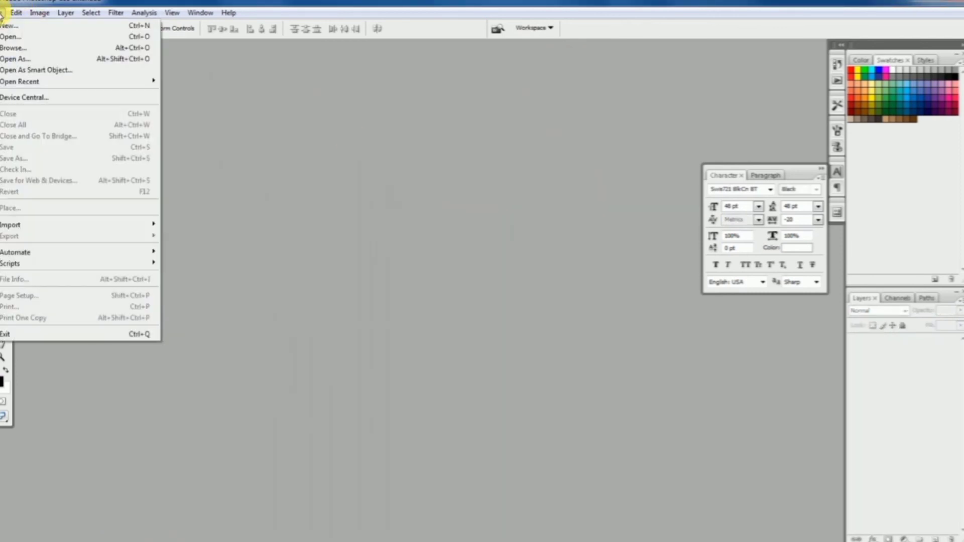
{"action": "left_click", "coordinate": [14, 37]}
{"action": "left_click", "coordinate": [422, 125]}
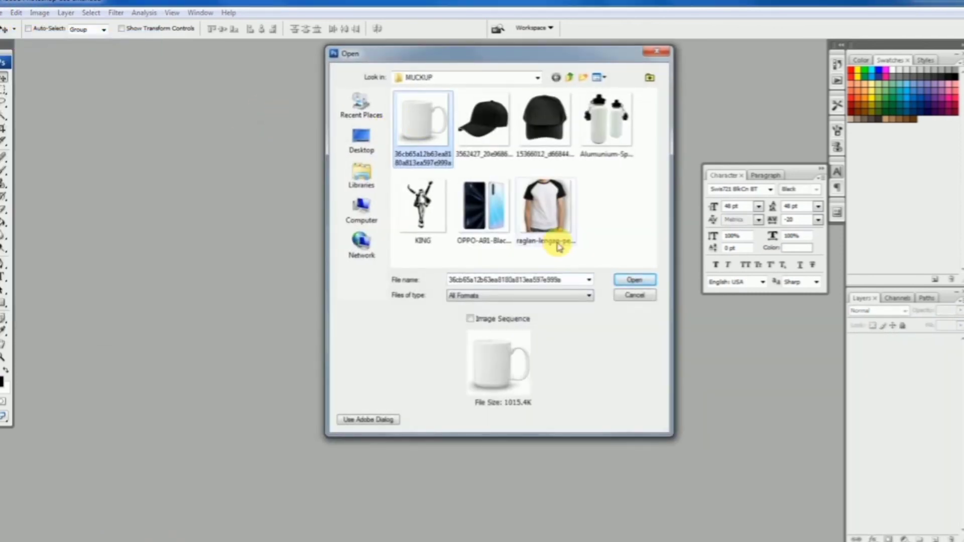
{"action": "left_click", "coordinate": [632, 279]}
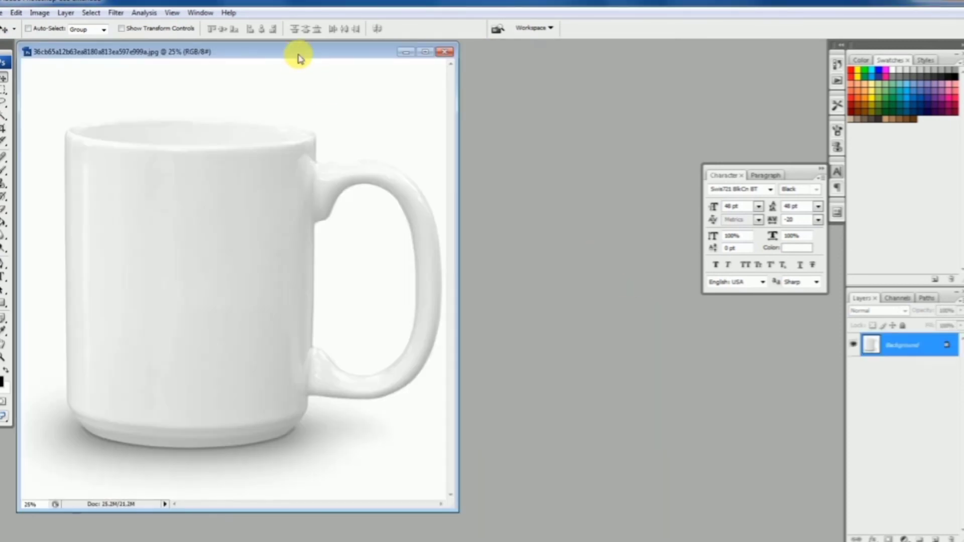
{"action": "left_click_drag", "start_coordinate": [300, 52], "coordinate": [393, 73]}
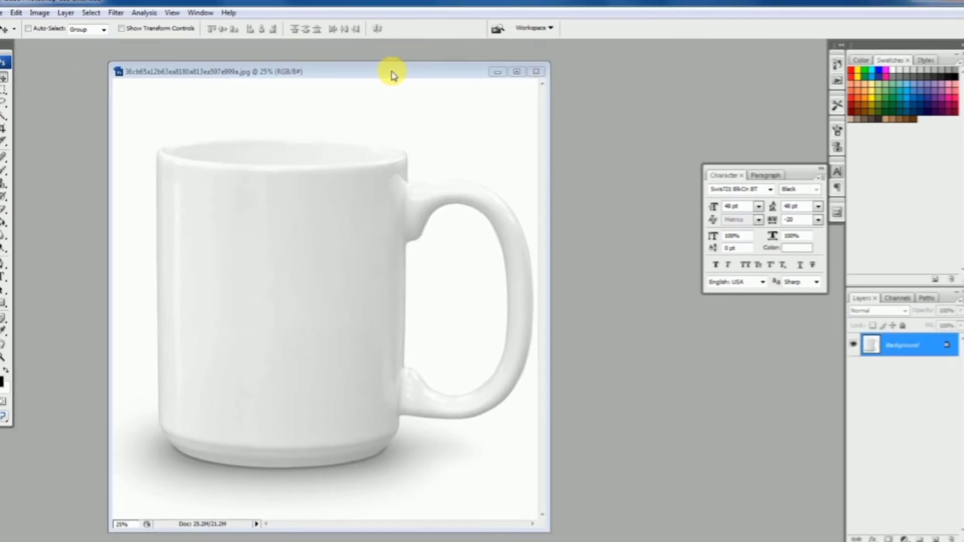
Add the text KING to the mug in Swis721 BlkCn BT Black and colour it black
{"action": "left_click", "coordinate": [4, 276]}
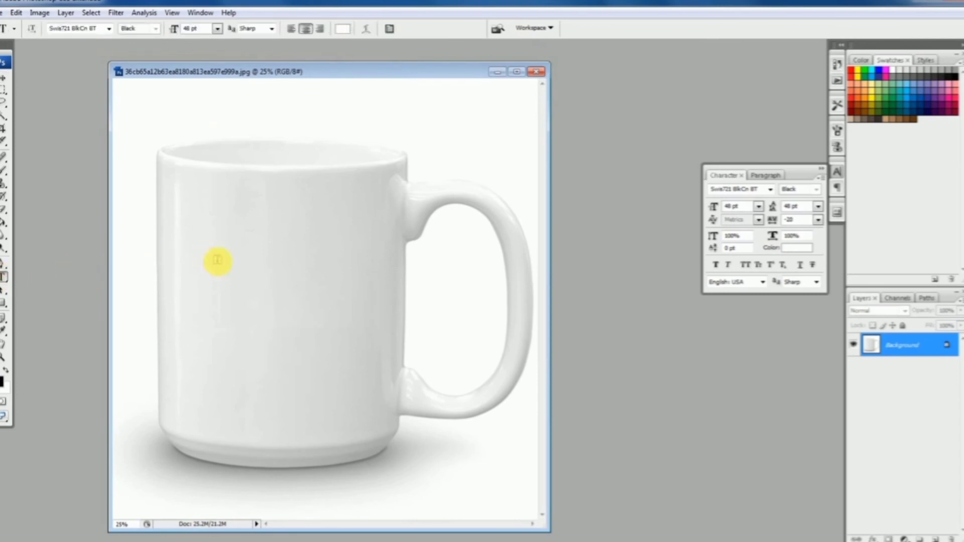
{"action": "left_click", "coordinate": [237, 247]}
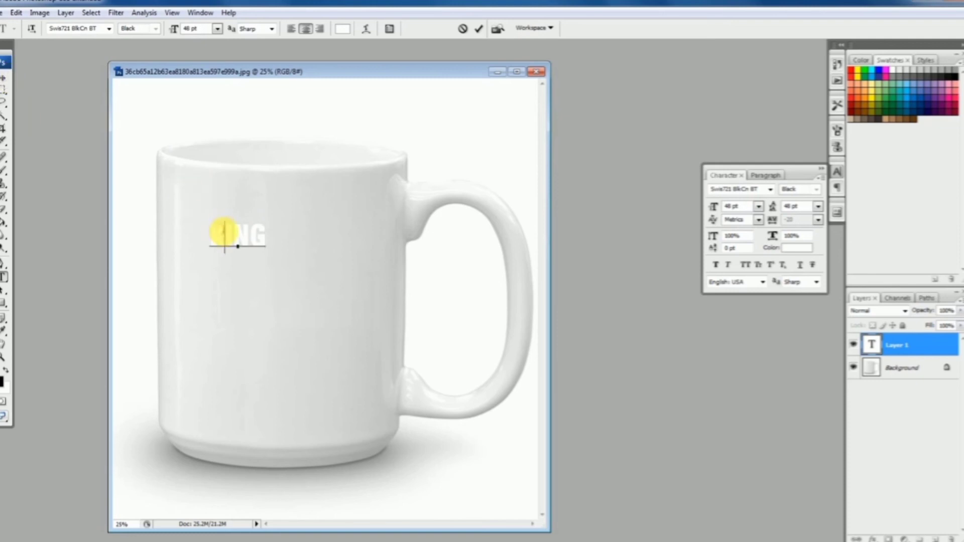
{"action": "double_click", "coordinate": [224, 234]}
{"action": "left_click", "coordinate": [341, 28]}
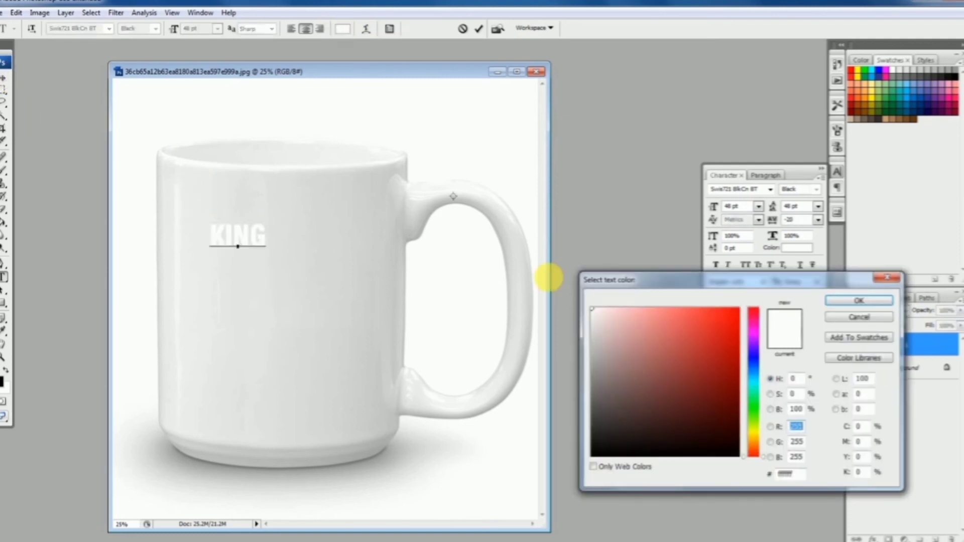
{"action": "left_click_drag", "start_coordinate": [718, 434], "coordinate": [741, 457]}
{"action": "left_click", "coordinate": [858, 300]}
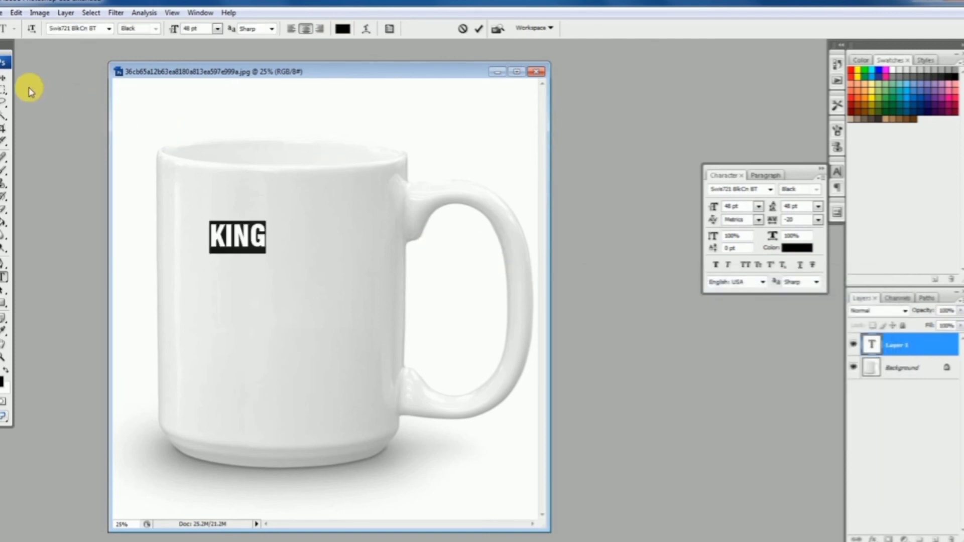
Scale the KING text up to about 246% with Free Transform and place it near the mug's handle side
{"action": "left_click", "coordinate": [4, 78]}
{"action": "left_click_drag", "start_coordinate": [245, 216], "coordinate": [409, 204]}
{"action": "key", "text": "ctrl+t"}
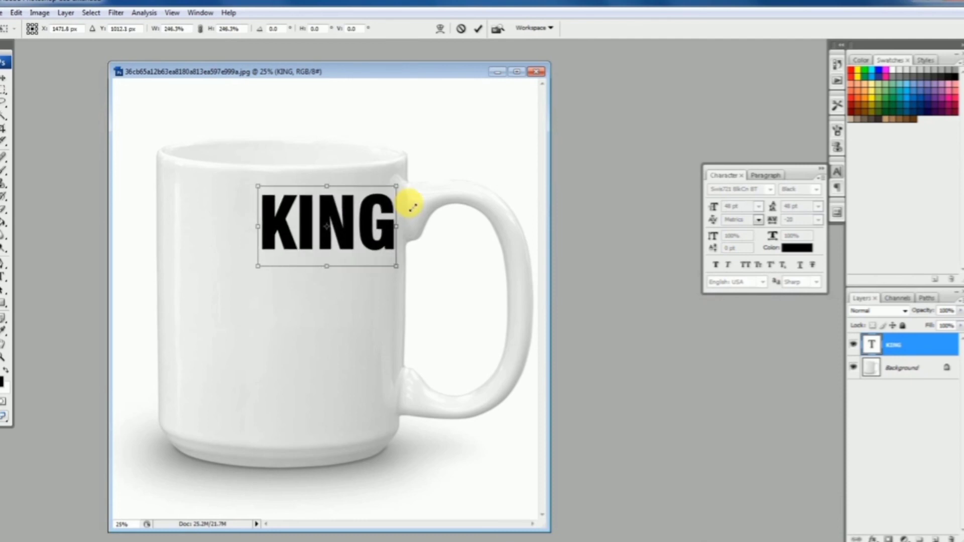
{"action": "key", "text": "Return"}
Duplicate the KING text directly below itself and change the copy's wording to OF
{"action": "left_click_drag", "start_coordinate": [358, 237], "coordinate": [338, 320]}
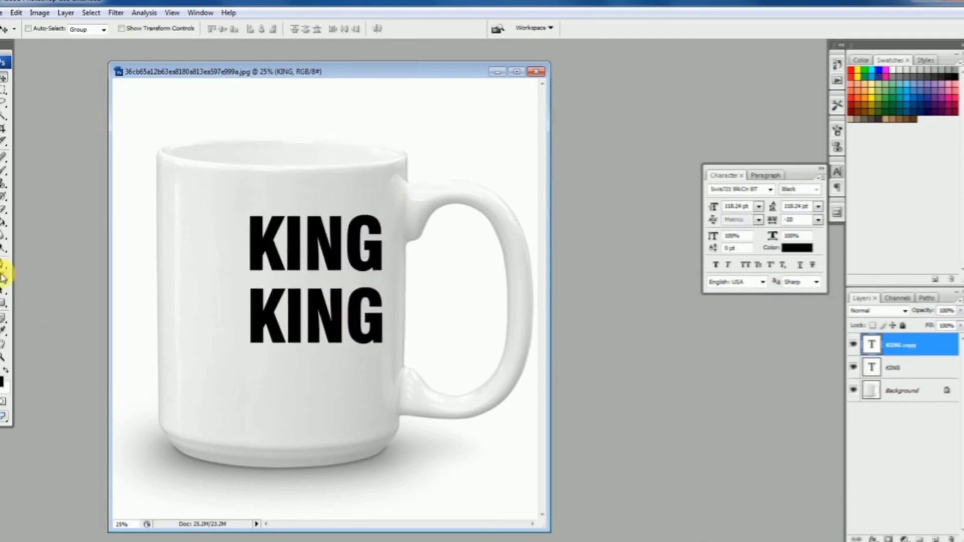
{"action": "left_click", "coordinate": [3, 275]}
{"action": "double_click", "coordinate": [313, 312]}
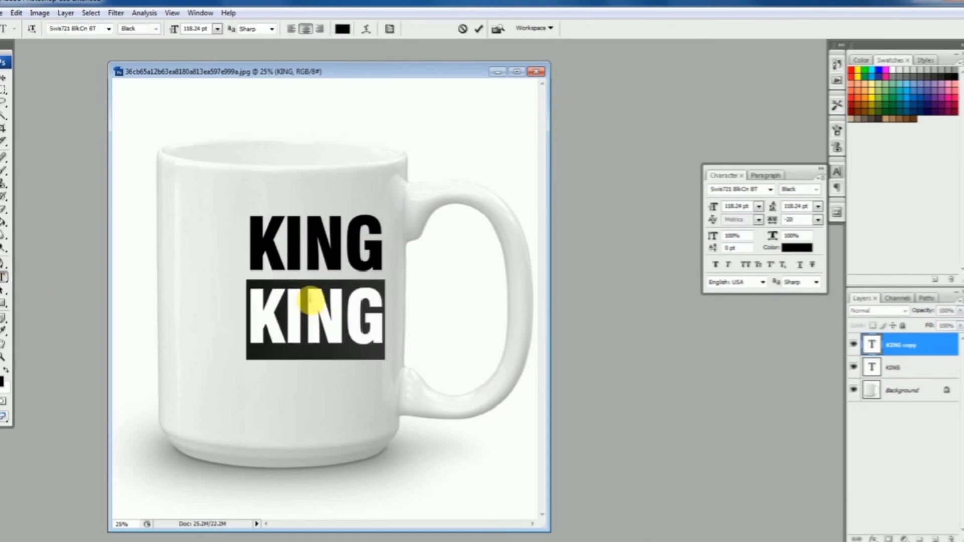
{"action": "type", "text": "OF"}
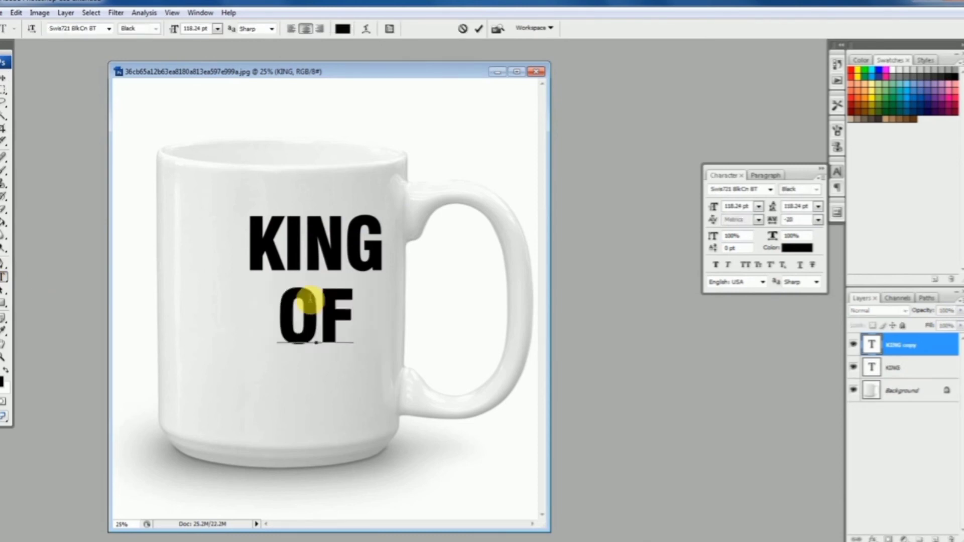
Duplicate the OF text directly below itself and change the copy's wording to POP
{"action": "left_click", "coordinate": [4, 78]}
{"action": "left_click_drag", "start_coordinate": [340, 306], "coordinate": [334, 376]}
{"action": "left_click", "coordinate": [2, 274]}
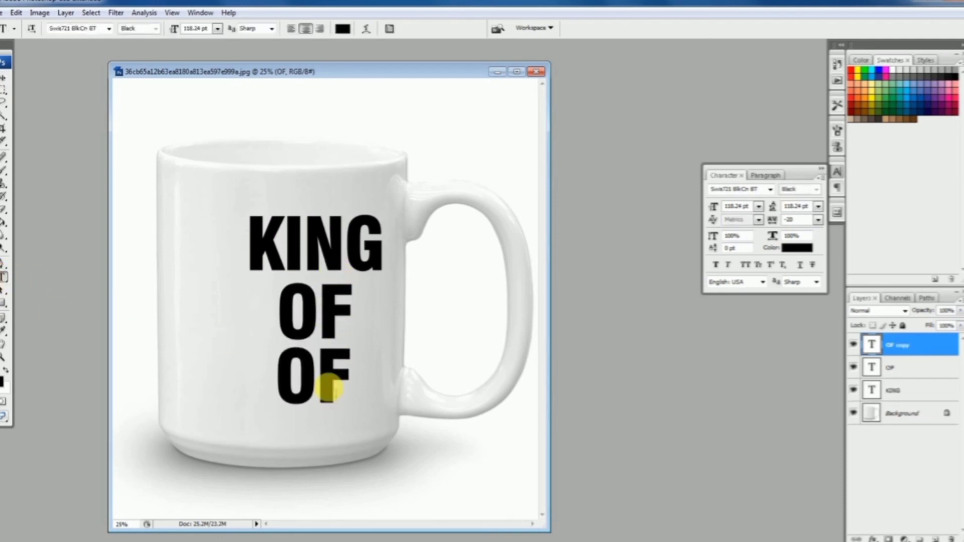
{"action": "double_click", "coordinate": [324, 383]}
{"action": "type", "text": "POP"}
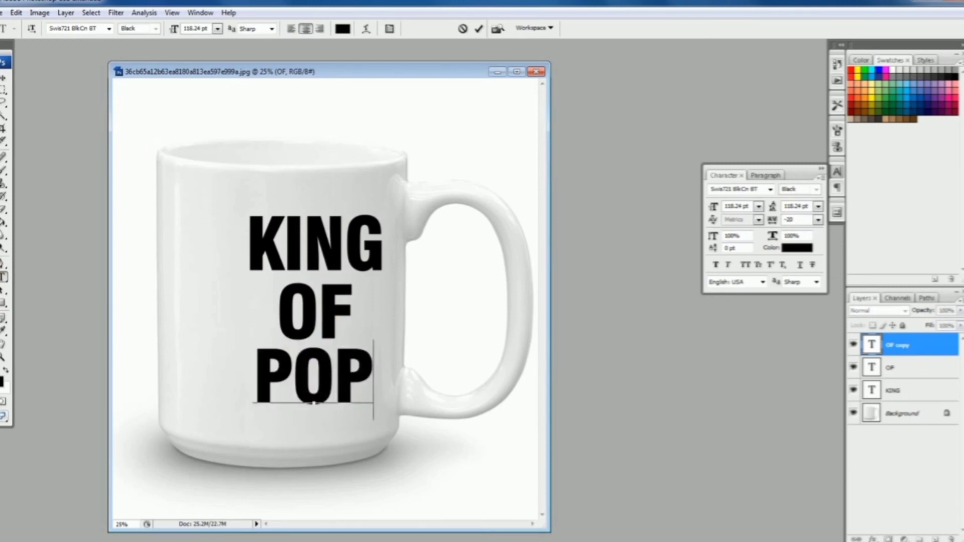
{"action": "left_click", "coordinate": [5, 79]}
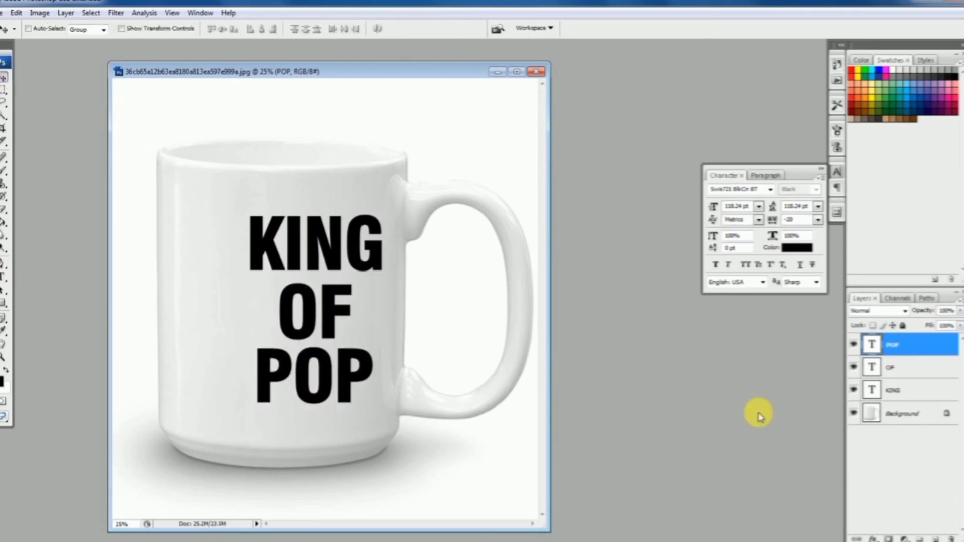
Merge the KING, OF and POP text layers into a single layer
{"action": "left_click", "coordinate": [902, 385], "text": "shift"}
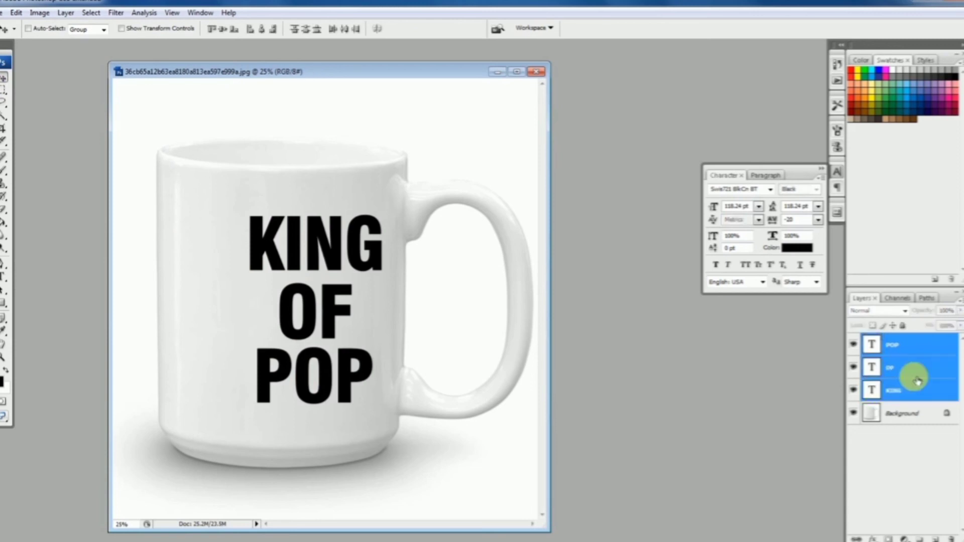
{"action": "left_click", "coordinate": [959, 304]}
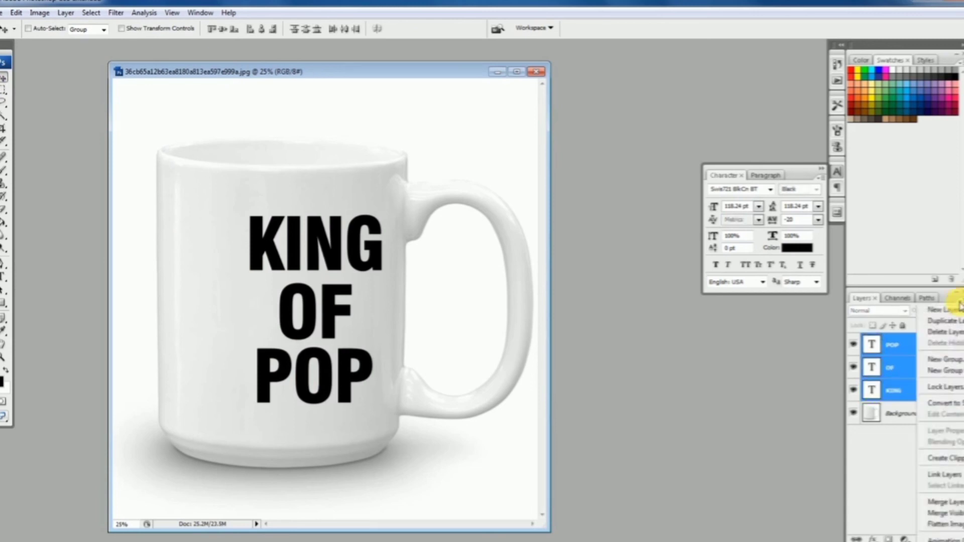
{"action": "left_click", "coordinate": [941, 501]}
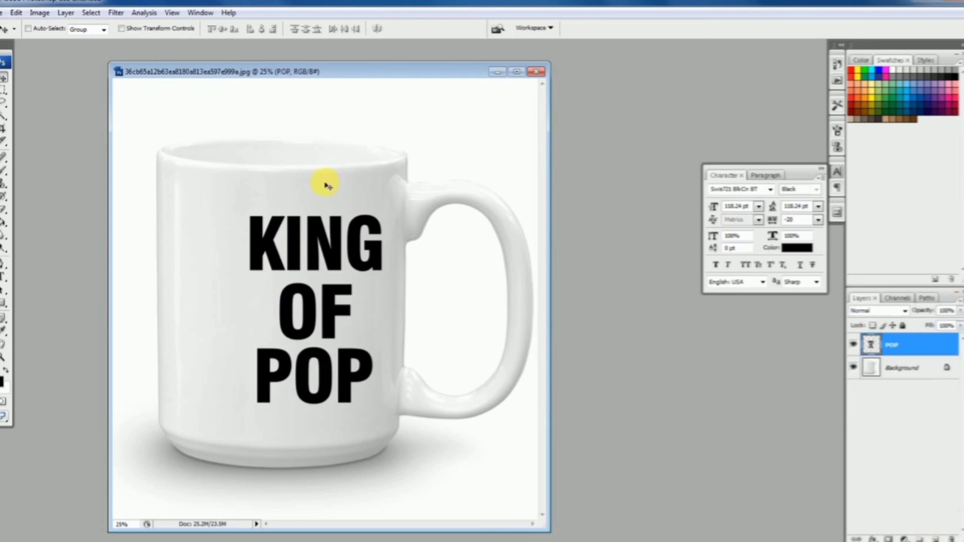
Warp the merged KING OF POP lettering so its upper and lower edges bow downward with the mug's curvature
{"action": "left_click", "coordinate": [16, 13]}
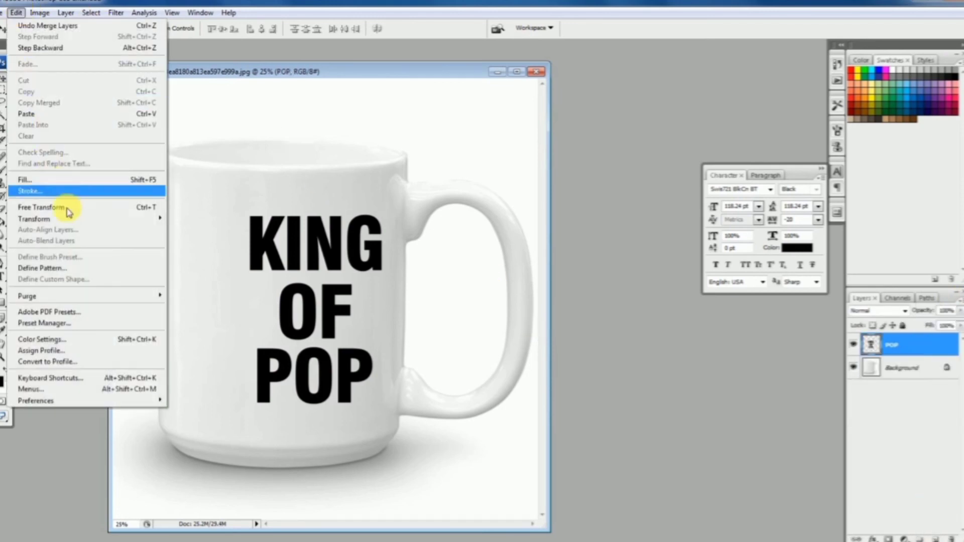
{"action": "mouse_move", "coordinate": [65, 220]}
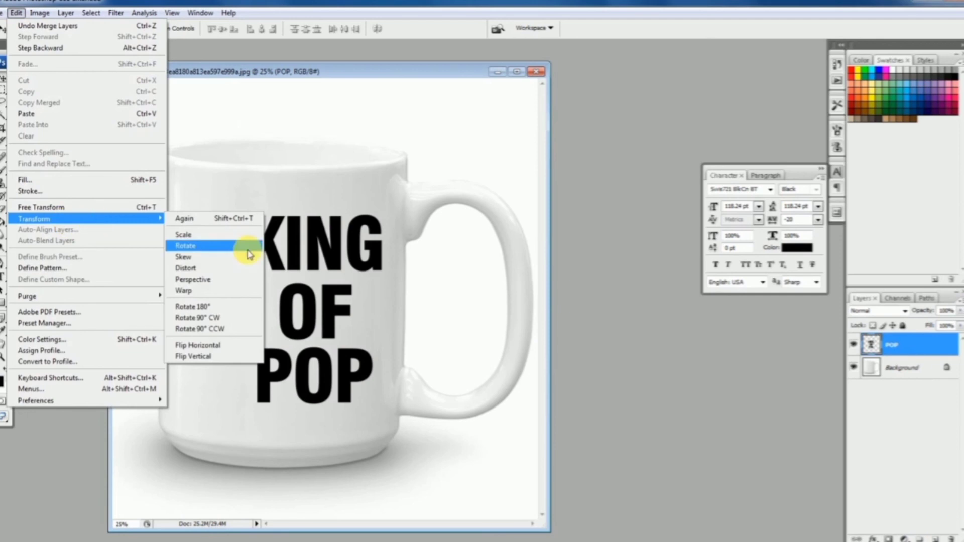
{"action": "left_click", "coordinate": [202, 290]}
{"action": "left_click_drag", "start_coordinate": [320, 240], "coordinate": [319, 244]}
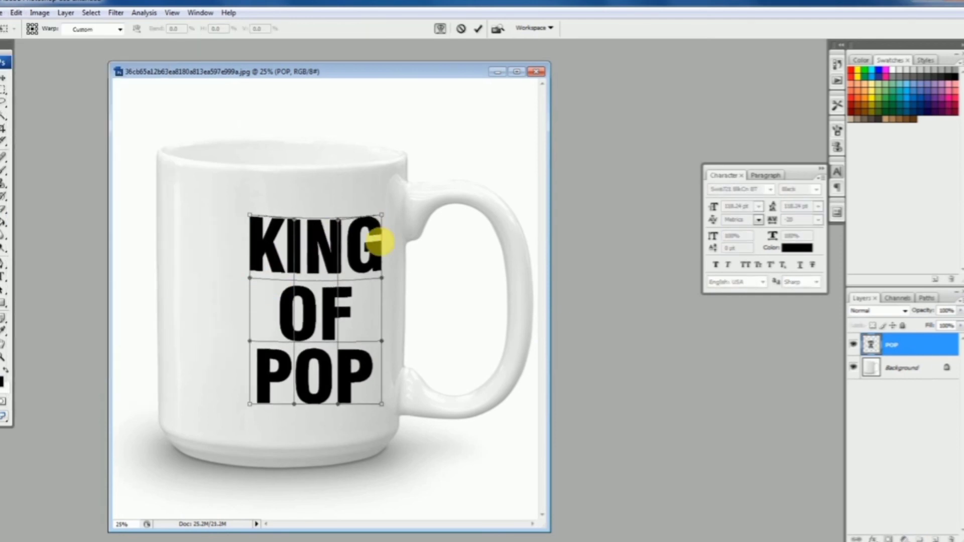
{"action": "left_click_drag", "start_coordinate": [380, 244], "coordinate": [381, 246]}
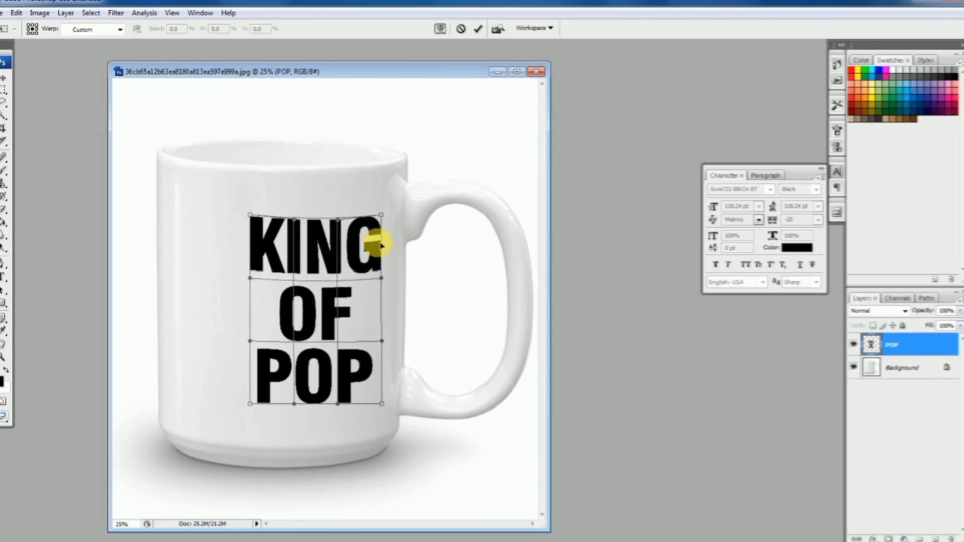
{"action": "left_click_drag", "start_coordinate": [296, 409], "coordinate": [340, 416]}
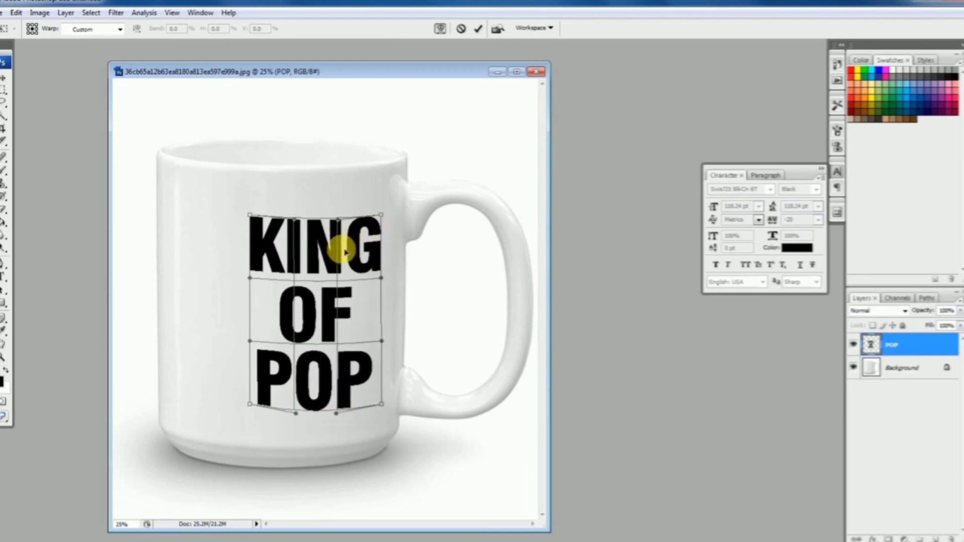
Refine the warp at the lettering's upper corners, apply it, and nudge the lettering slightly up towards the handle
{"action": "left_click_drag", "start_coordinate": [381, 216], "coordinate": [380, 211]}
{"action": "left_click_drag", "start_coordinate": [384, 279], "coordinate": [384, 275]}
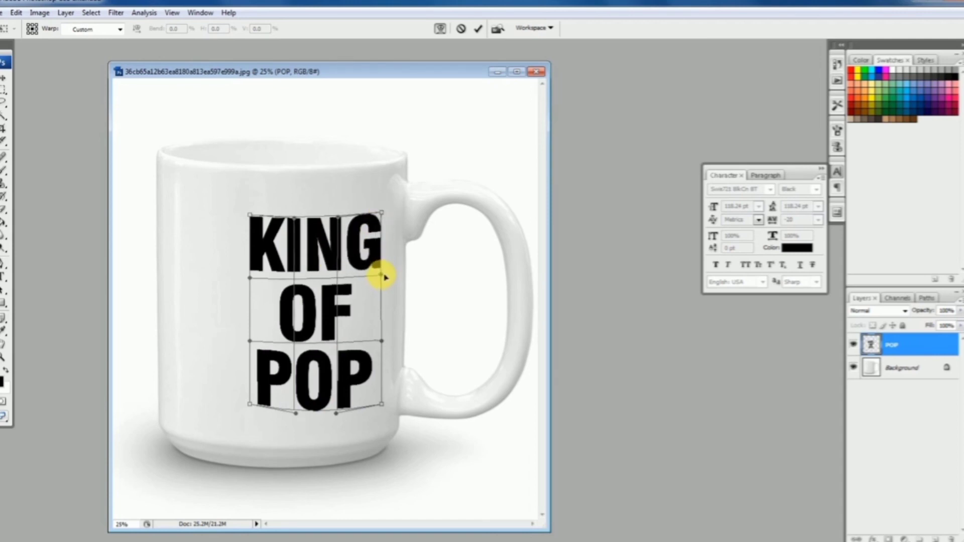
{"action": "left_click_drag", "start_coordinate": [384, 212], "coordinate": [382, 216]}
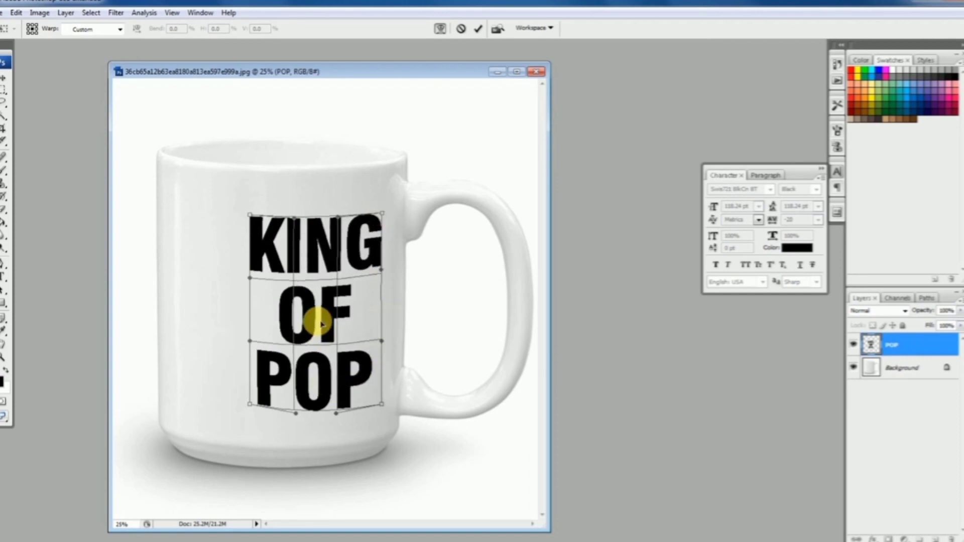
{"action": "left_click_drag", "start_coordinate": [250, 215], "coordinate": [252, 216]}
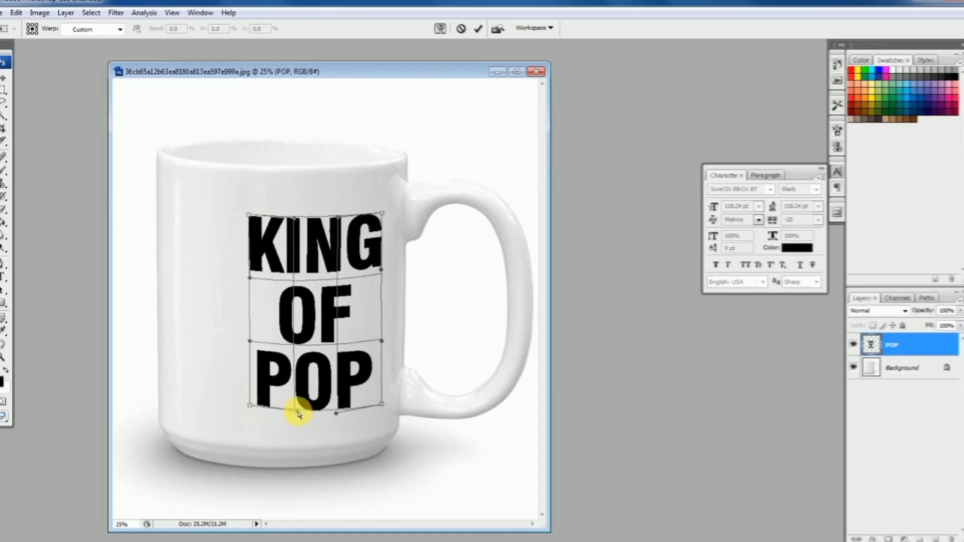
{"action": "key", "text": "Return"}
{"action": "left_click_drag", "start_coordinate": [310, 386], "coordinate": [313, 382]}
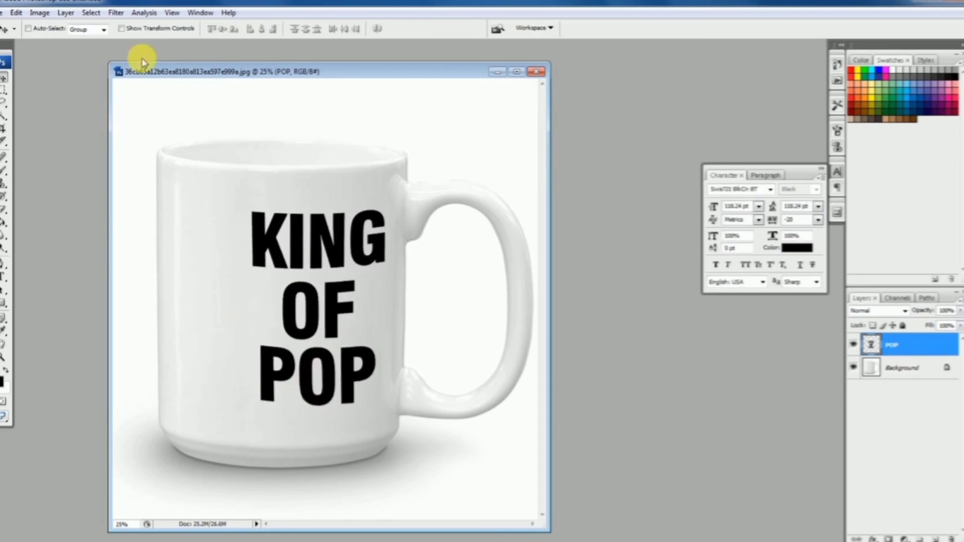
Open KING.png beside the mug image and select the figure's black areas with the Magic Wand
{"action": "left_click", "coordinate": [3, 12]}
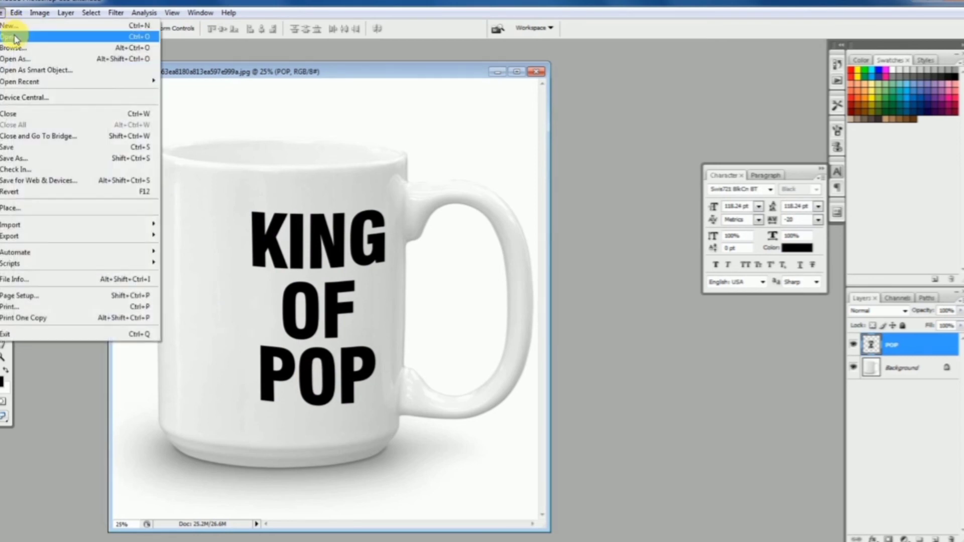
{"action": "left_click", "coordinate": [16, 39]}
{"action": "left_click", "coordinate": [422, 206]}
{"action": "left_click", "coordinate": [633, 280]}
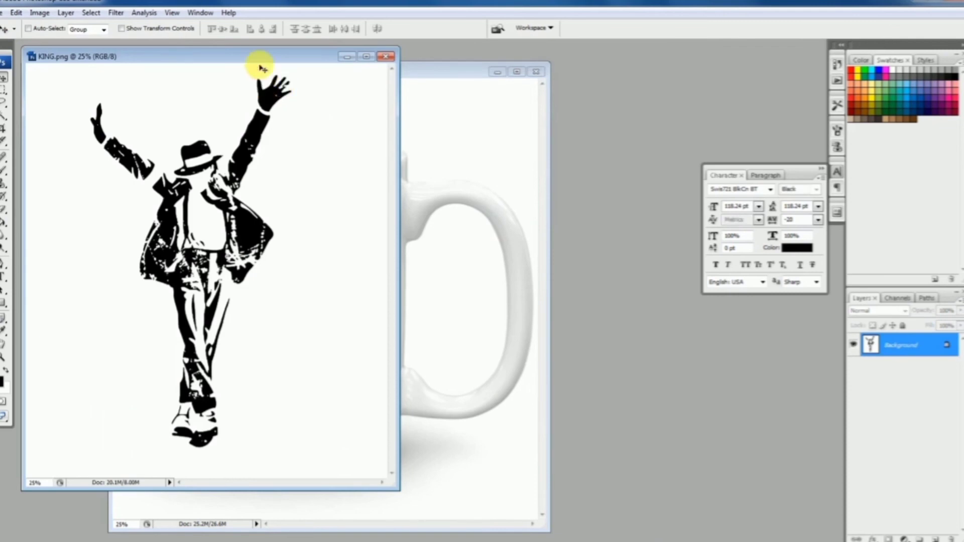
{"action": "left_click_drag", "start_coordinate": [269, 63], "coordinate": [622, 97]}
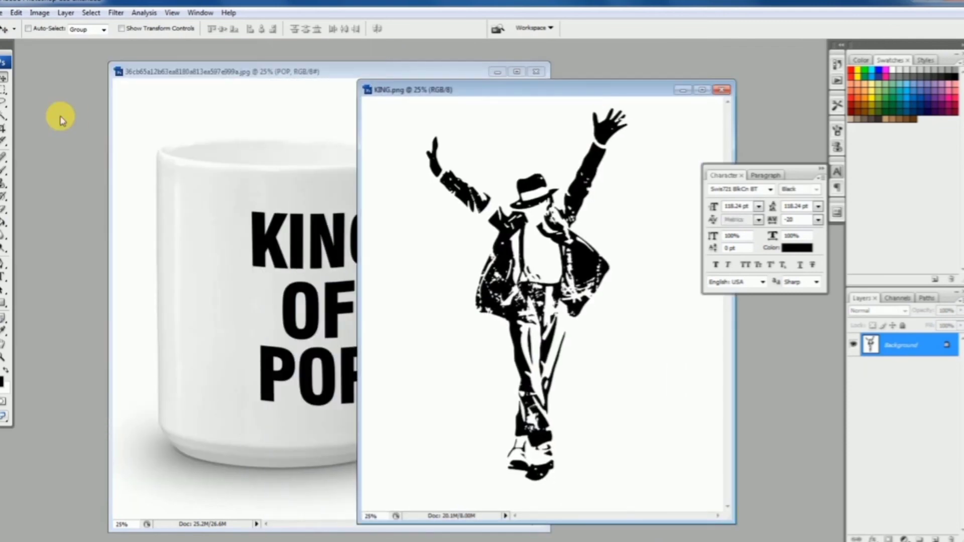
{"action": "left_click", "coordinate": [4, 115]}
{"action": "left_click", "coordinate": [467, 199]}
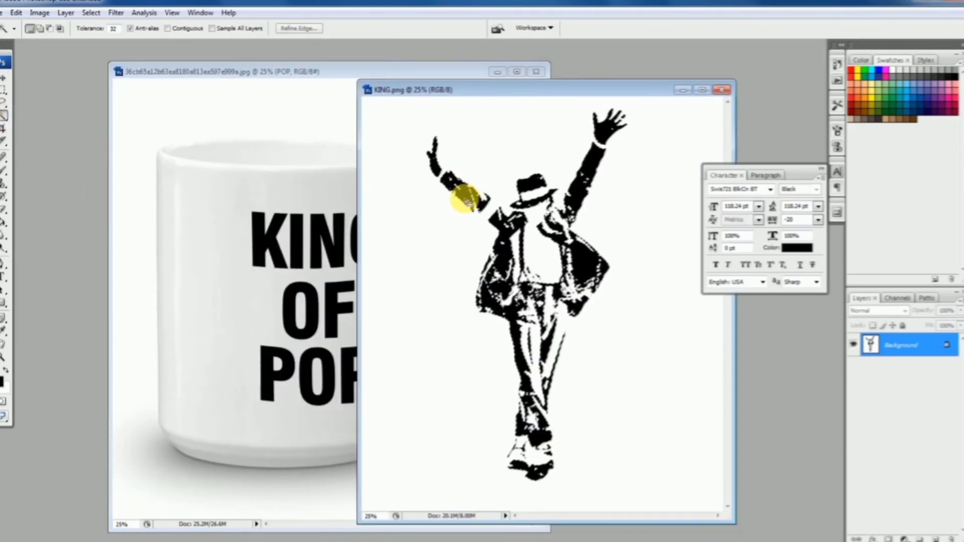
{"action": "left_click", "coordinate": [4, 78]}
{"action": "left_click_drag", "start_coordinate": [484, 226], "coordinate": [269, 243]}
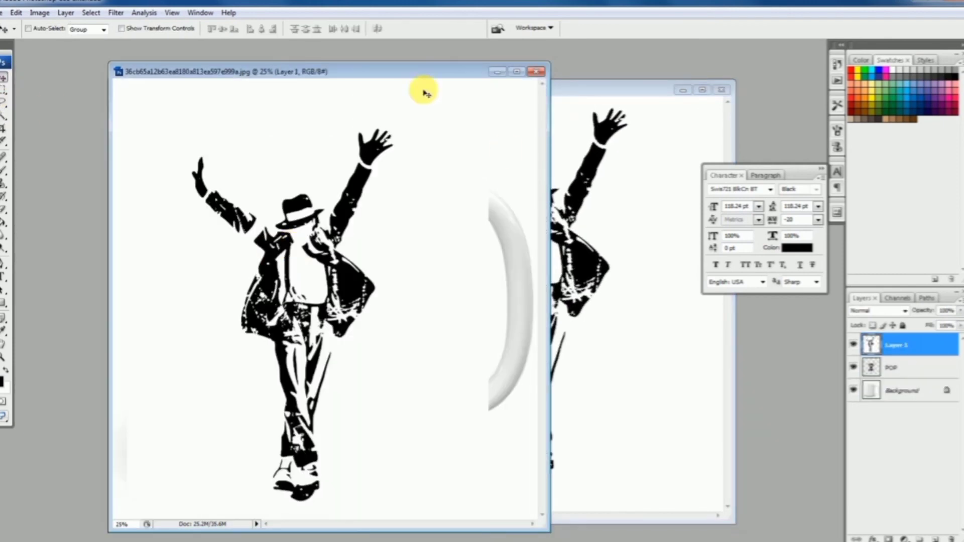
{"action": "key", "text": "ctrl+z"}
Copy only the black parts of the dancing figure into the mug document and close KING.png
{"action": "left_click", "coordinate": [608, 251]}
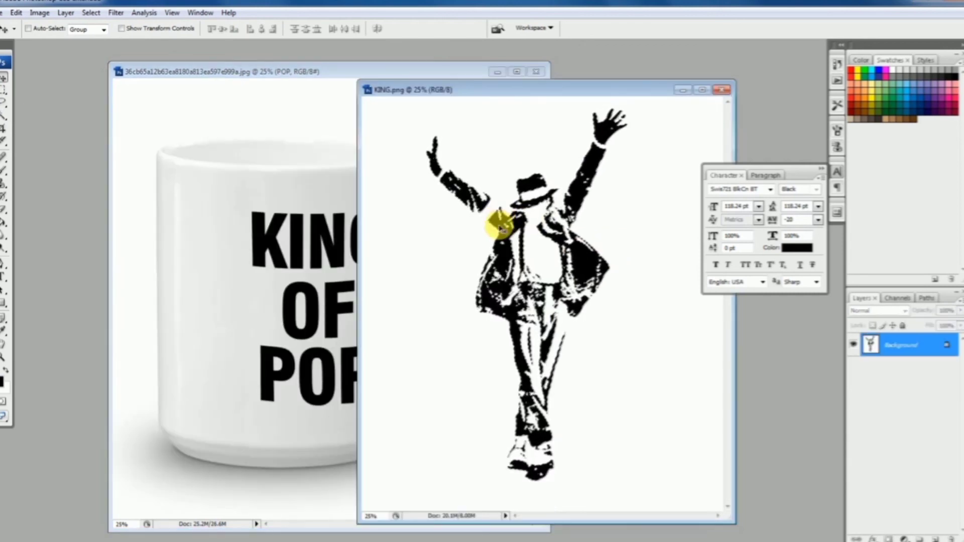
{"action": "left_click_drag", "start_coordinate": [501, 227], "coordinate": [295, 258]}
{"action": "left_click", "coordinate": [661, 155]}
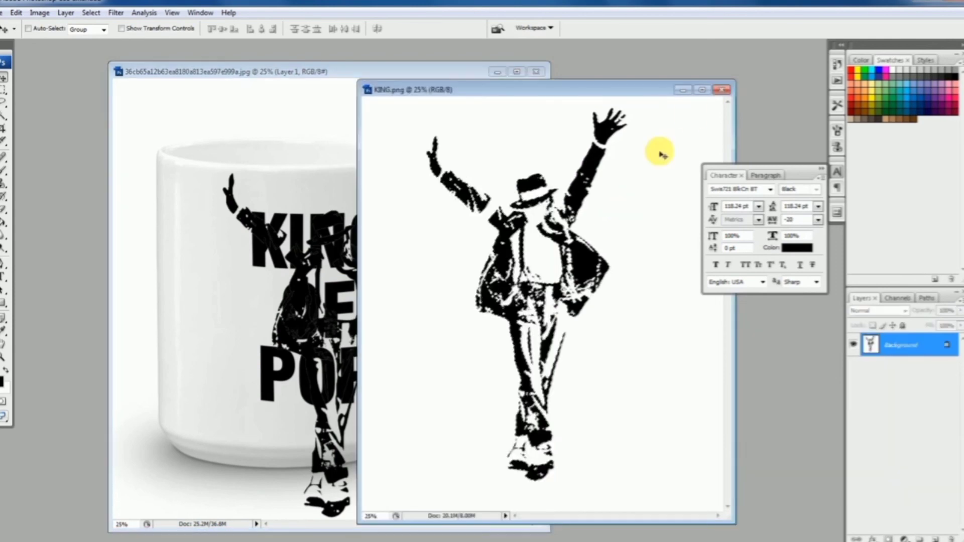
{"action": "left_click", "coordinate": [721, 89]}
Scale the dancing figure down to about 61.8% and place it beside the lettering, overlapping the mug's left edge
{"action": "left_click", "coordinate": [153, 92]}
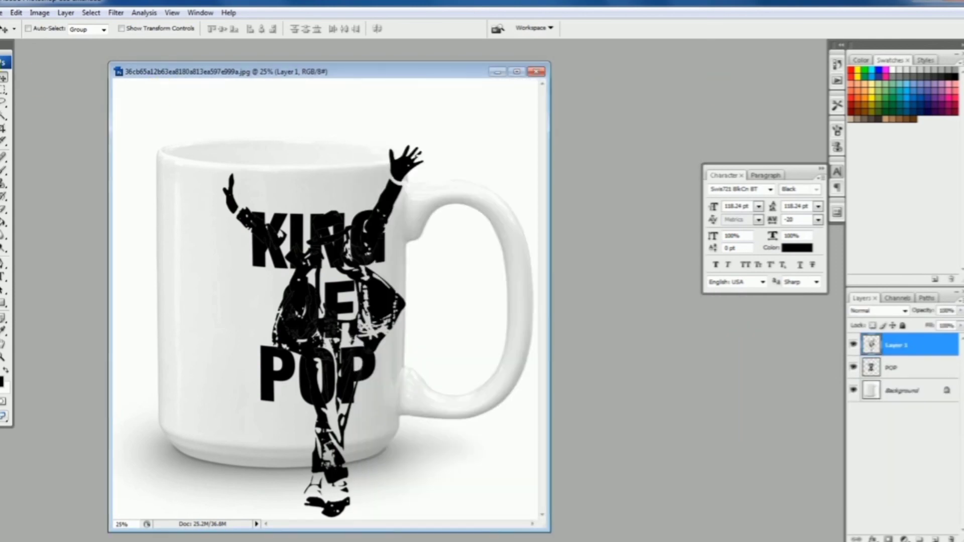
{"action": "left_click", "coordinate": [3, 89]}
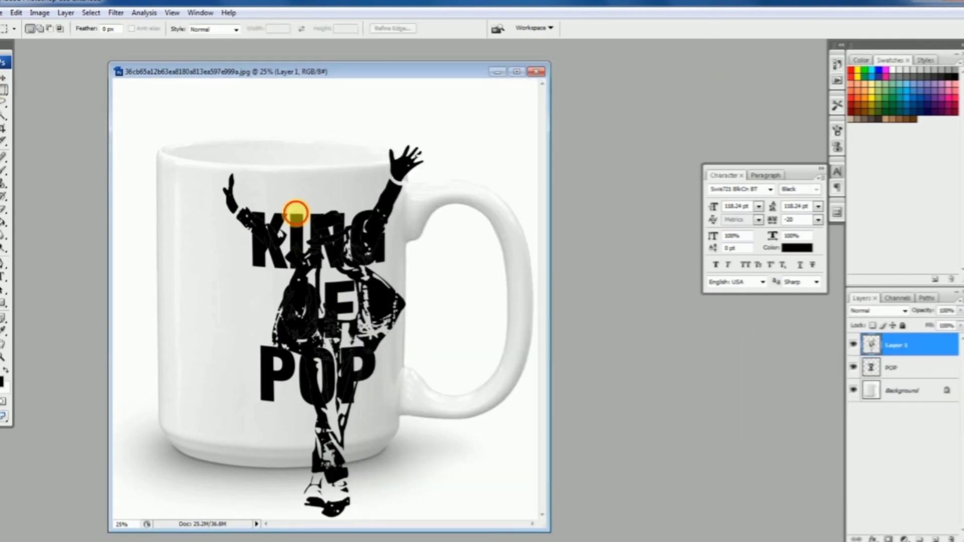
{"action": "left_click", "coordinate": [4, 77]}
{"action": "left_click_drag", "start_coordinate": [350, 269], "coordinate": [269, 242]}
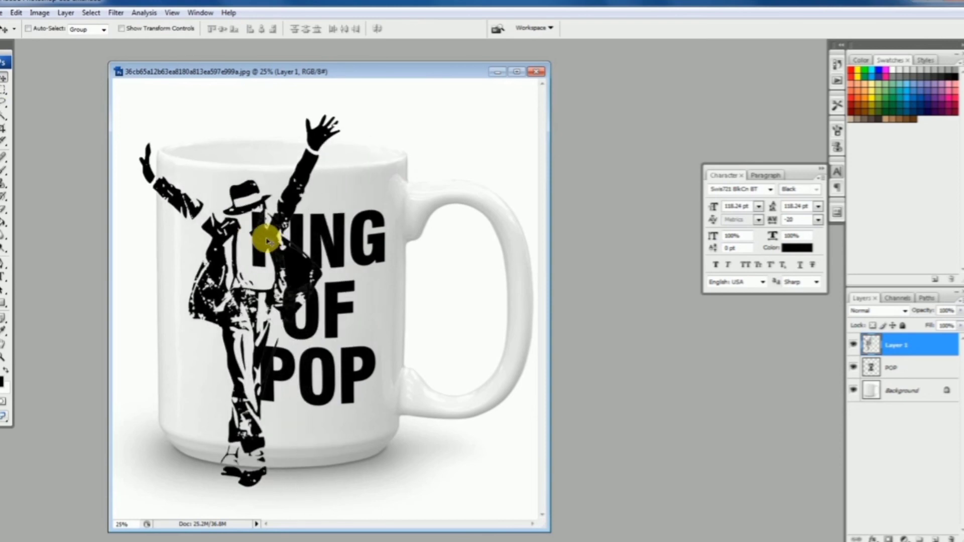
{"action": "key", "text": "ctrl+t"}
{"action": "left_click_drag", "start_coordinate": [341, 488], "coordinate": [280, 377]}
{"action": "left_click_drag", "start_coordinate": [247, 303], "coordinate": [222, 344]}
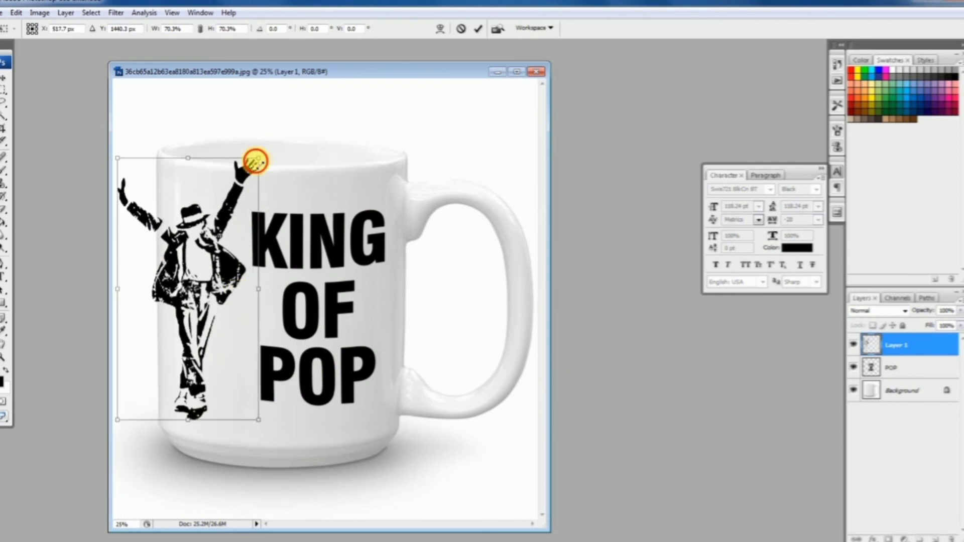
{"action": "left_click_drag", "start_coordinate": [255, 161], "coordinate": [241, 187]}
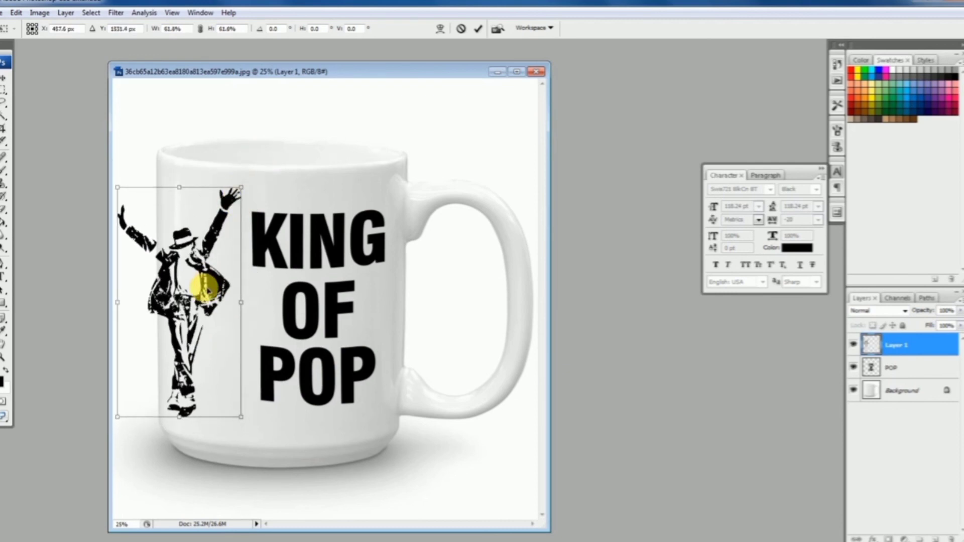
{"action": "double_click", "coordinate": [206, 289]}
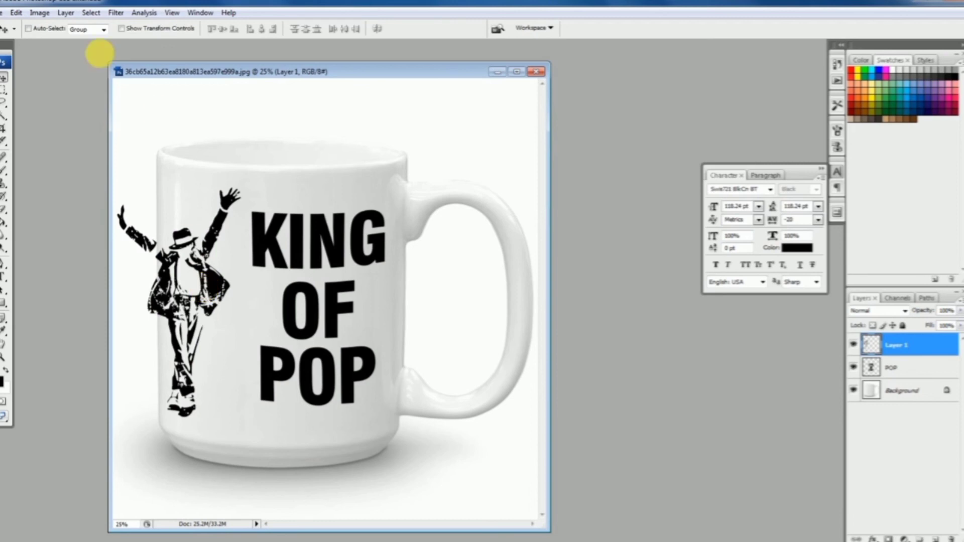
Warp the dancing figure so its right side and raised hand bulge slightly towards the lettering, and apply the warp
{"action": "left_click", "coordinate": [21, 18]}
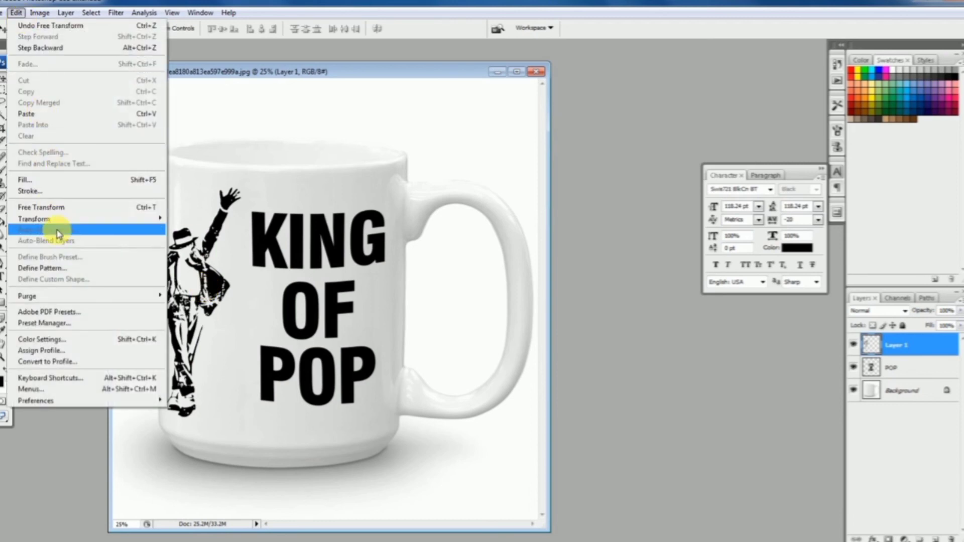
{"action": "left_click", "coordinate": [183, 290]}
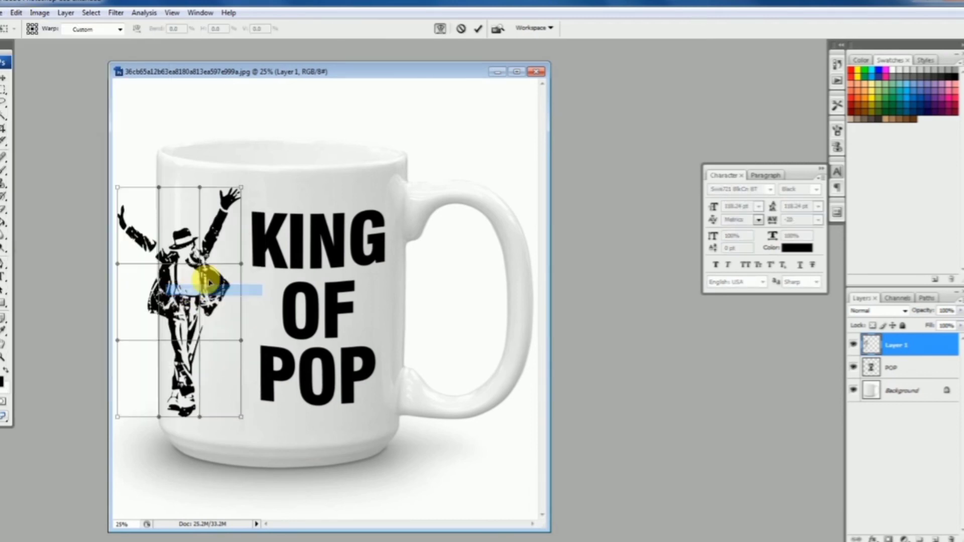
{"action": "left_click_drag", "start_coordinate": [188, 314], "coordinate": [224, 314]}
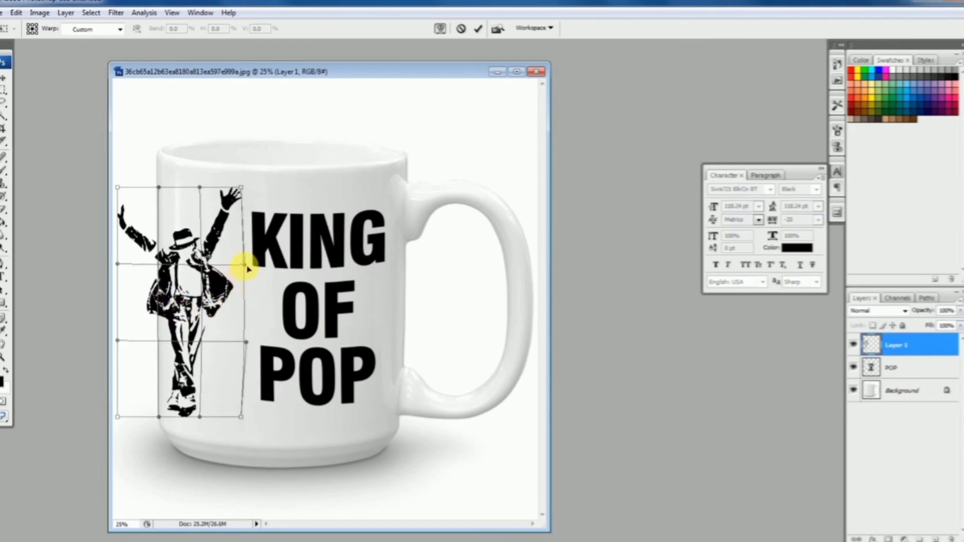
{"action": "left_click_drag", "start_coordinate": [246, 189], "coordinate": [251, 188]}
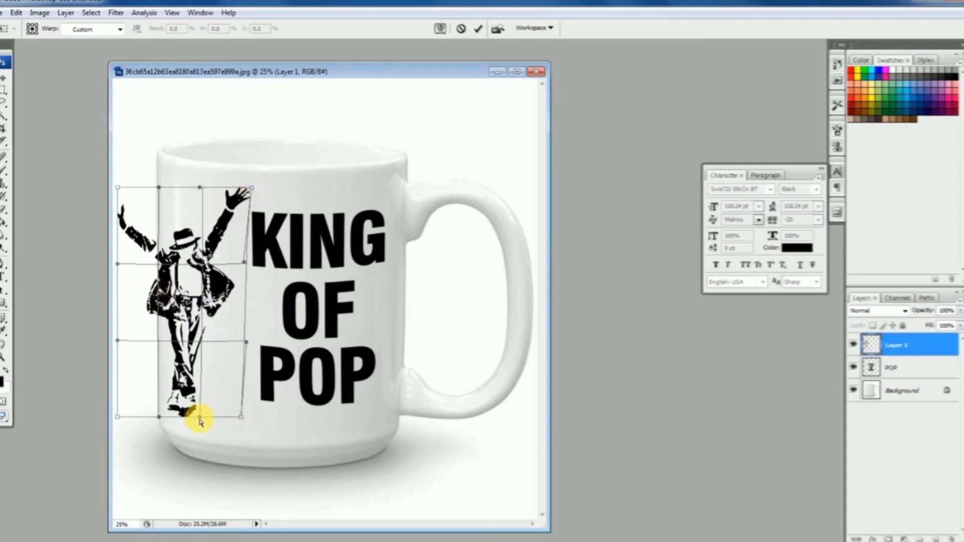
{"action": "left_click", "coordinate": [200, 379]}
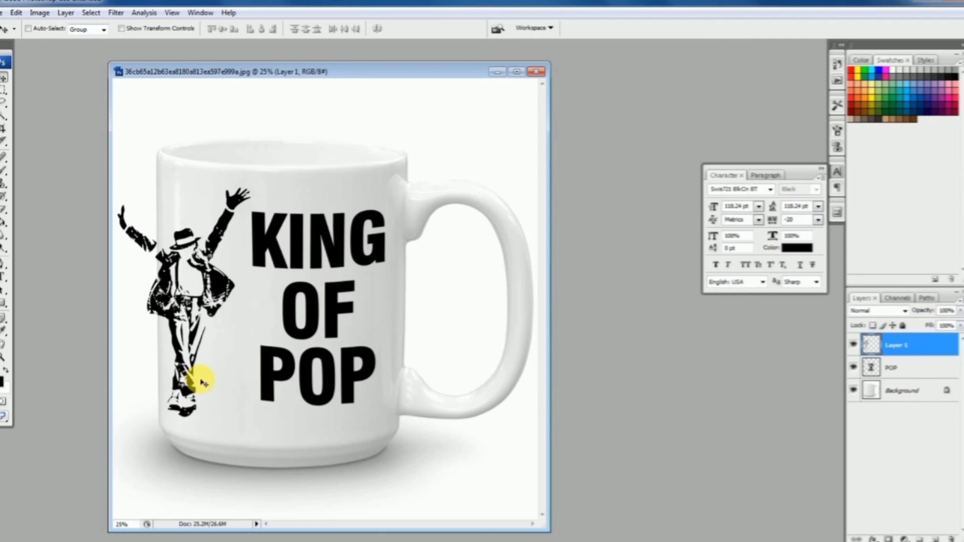
Delete the part of the dancing figure that extends beyond the mug's left edge using a rectangular selection, and deselect
{"action": "left_click", "coordinate": [3, 90]}
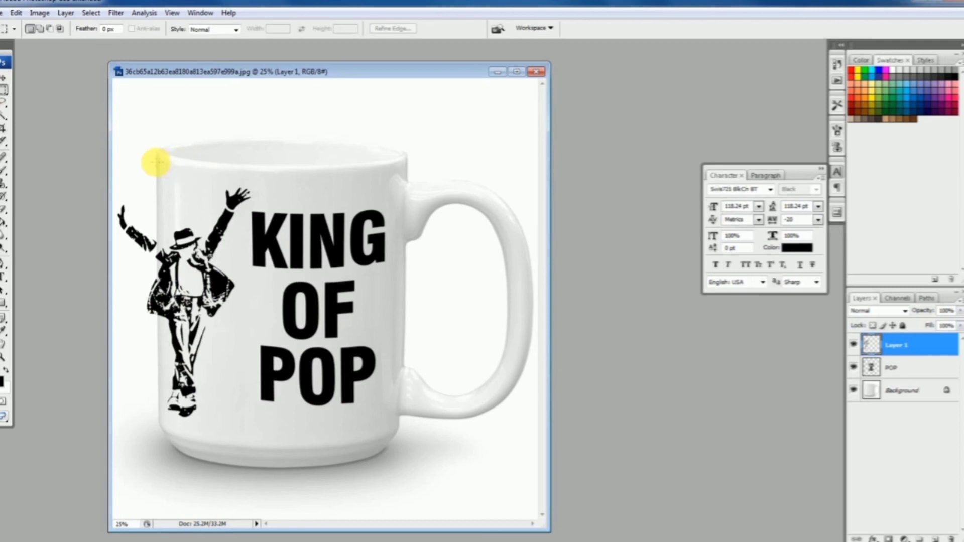
{"action": "left_click_drag", "start_coordinate": [157, 161], "coordinate": [95, 405]}
{"action": "left_click", "coordinate": [95, 404]}
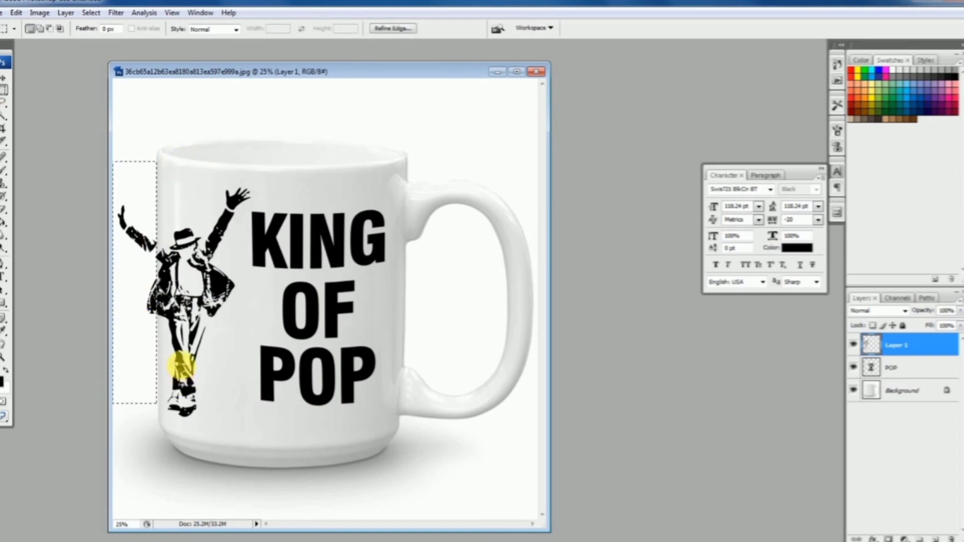
{"action": "key", "text": "Delete"}
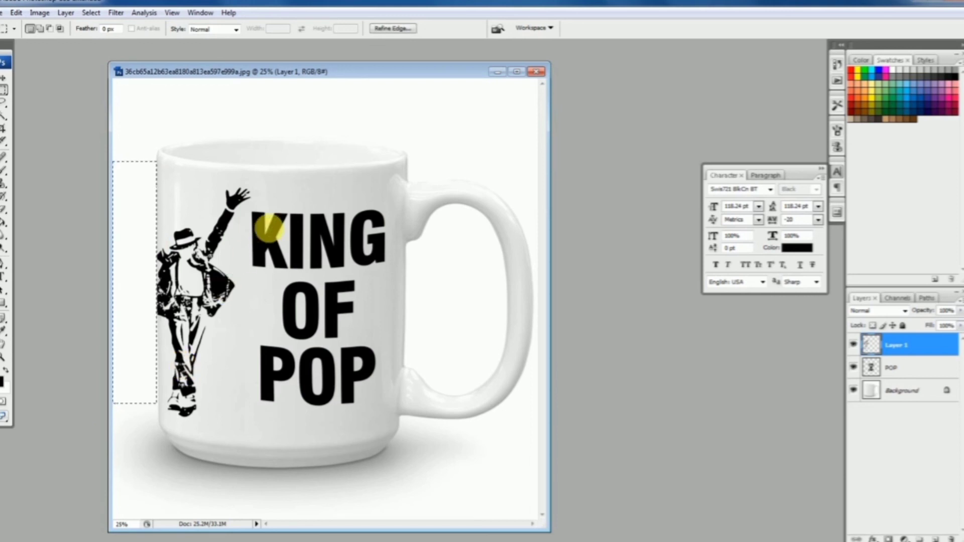
{"action": "left_click", "coordinate": [270, 229]}
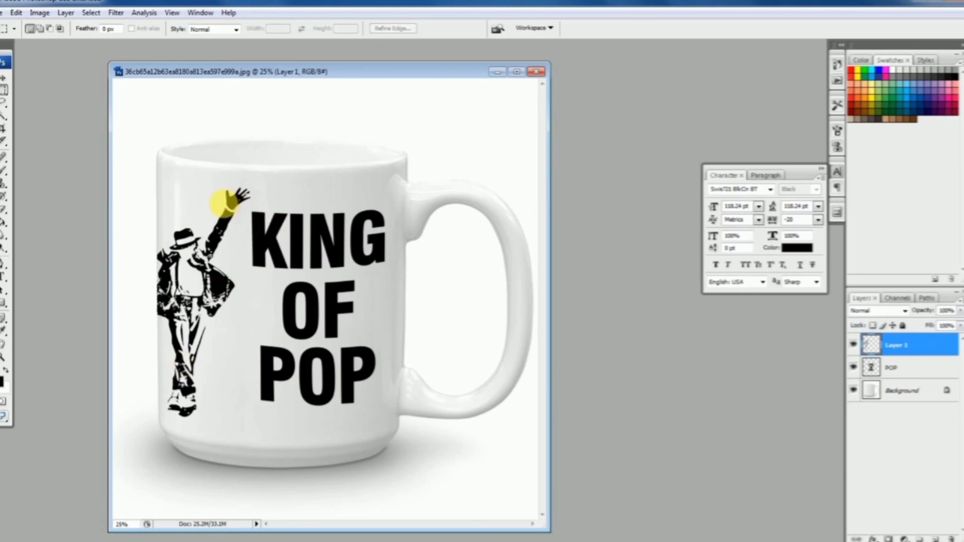
{"action": "left_click", "coordinate": [4, 77]}
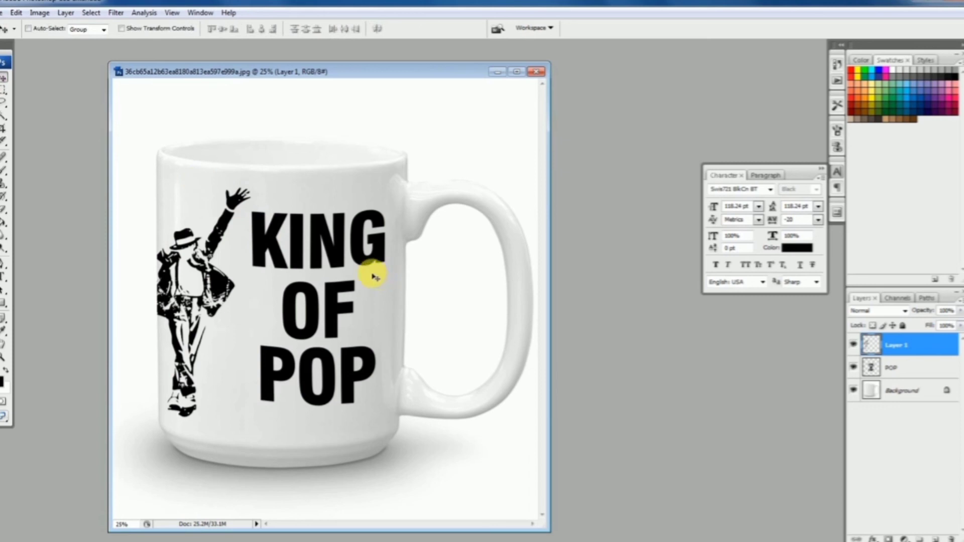
Merge the dancing figure layer and the POP lettering layer into a single layer
{"action": "key", "text": "ctrl+minus"}
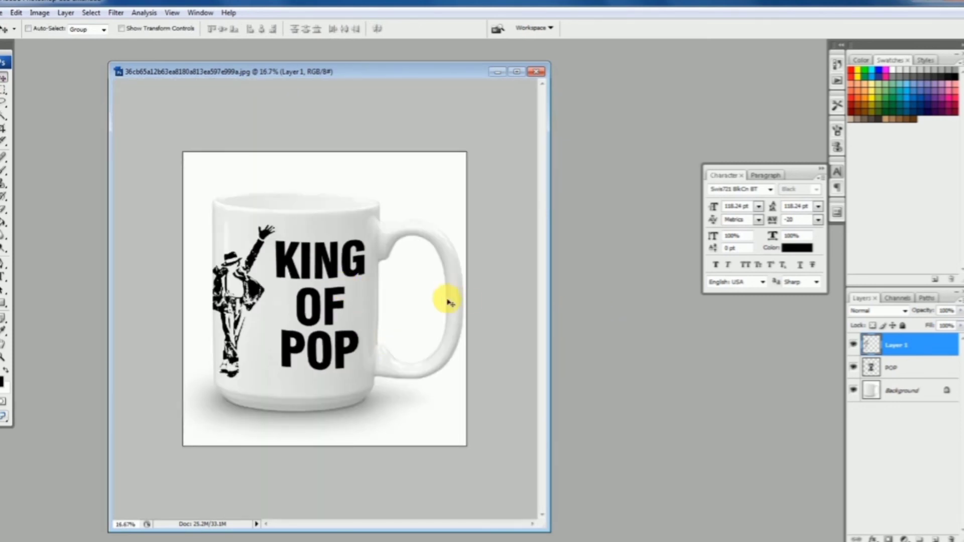
{"action": "left_click", "coordinate": [907, 368], "text": "shift"}
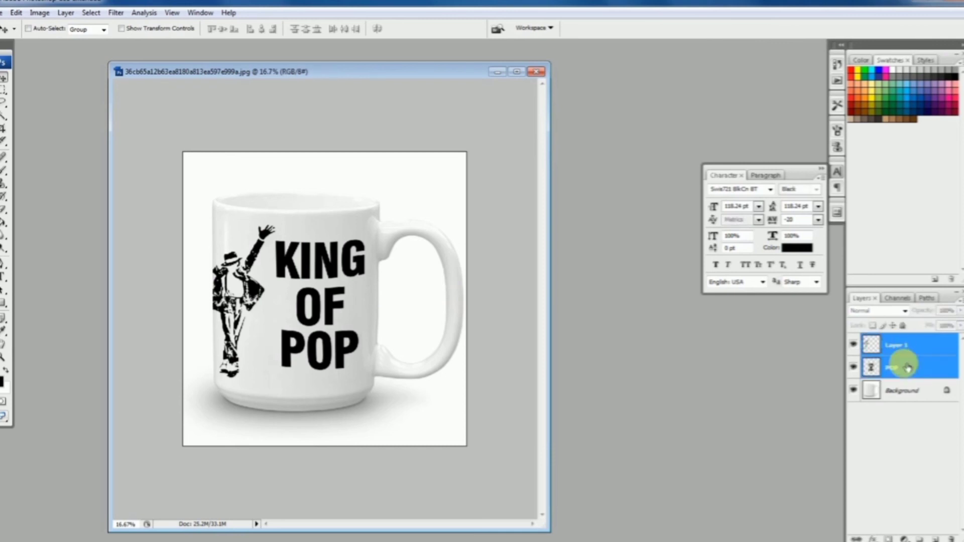
{"action": "left_click", "coordinate": [960, 305]}
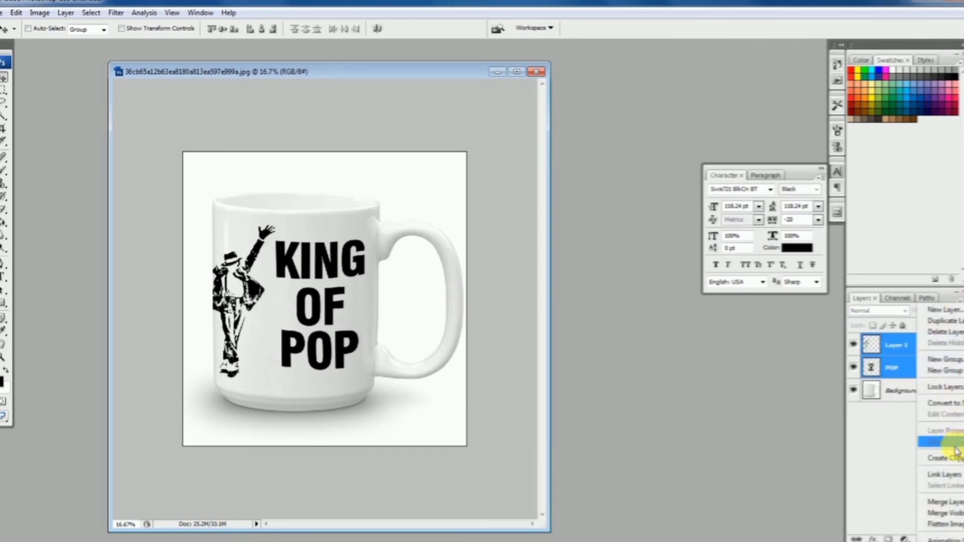
{"action": "left_click", "coordinate": [944, 502]}
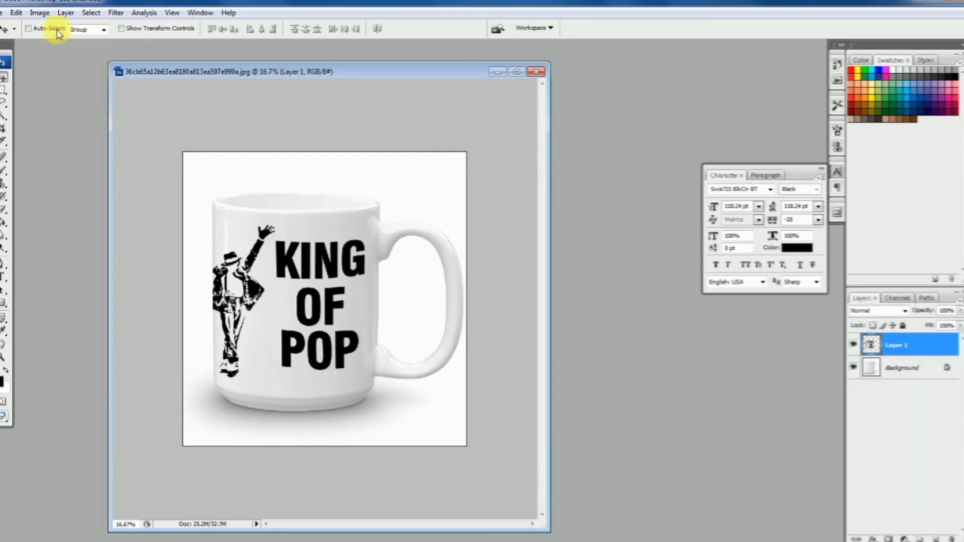
{"action": "left_click", "coordinate": [20, 18]}
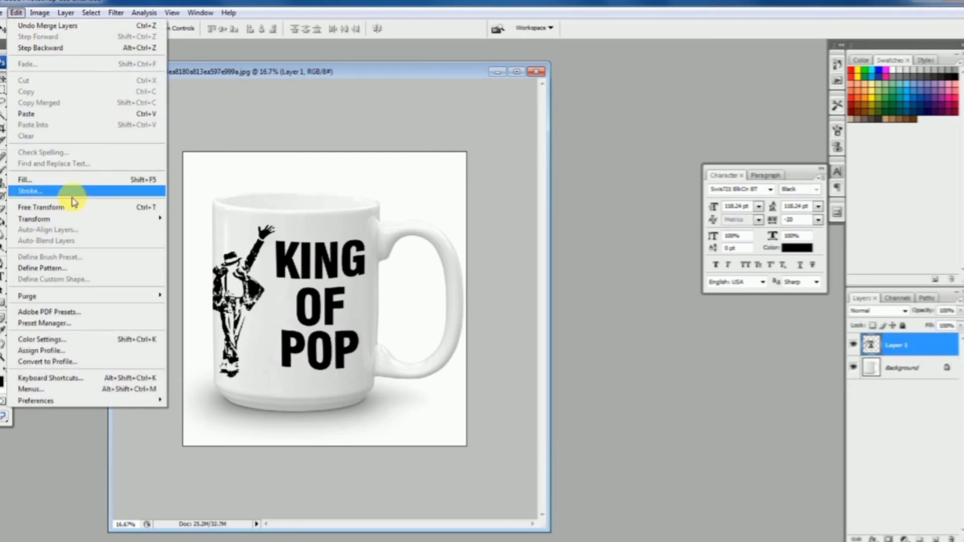
{"action": "mouse_move", "coordinate": [75, 223]}
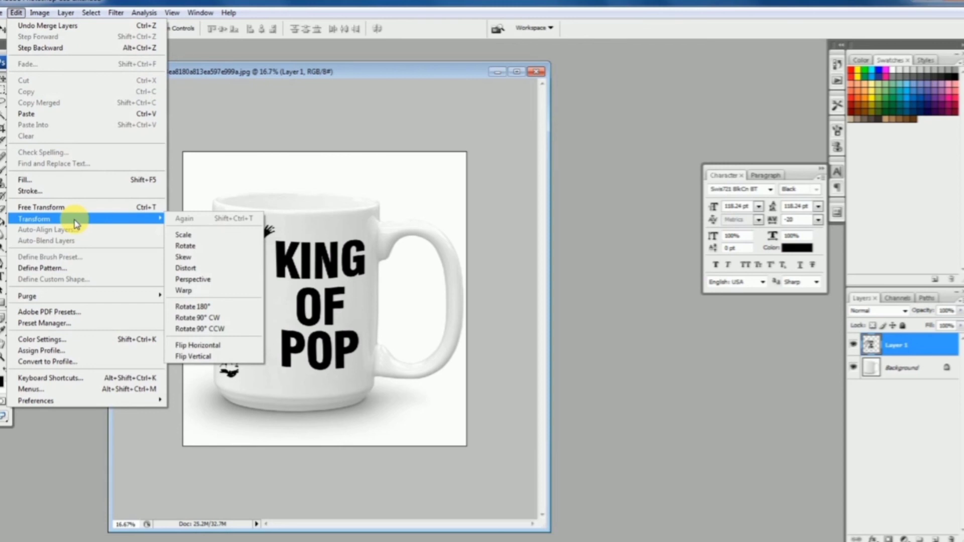
{"action": "left_click", "coordinate": [456, 175]}
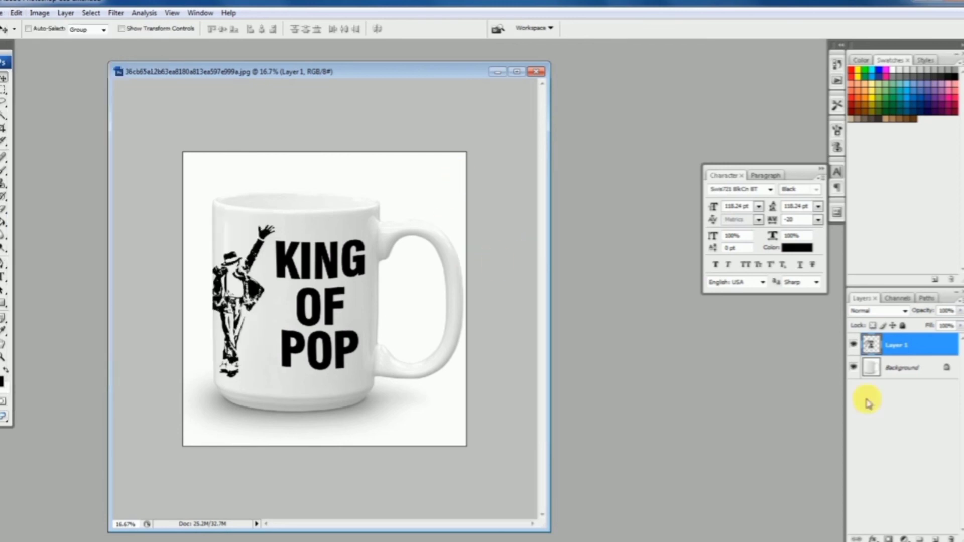
Give the merged artwork layer a bright red Color Overlay with Normal blending at 100% opacity, without a Gradient Overlay
{"action": "double_click", "coordinate": [870, 345]}
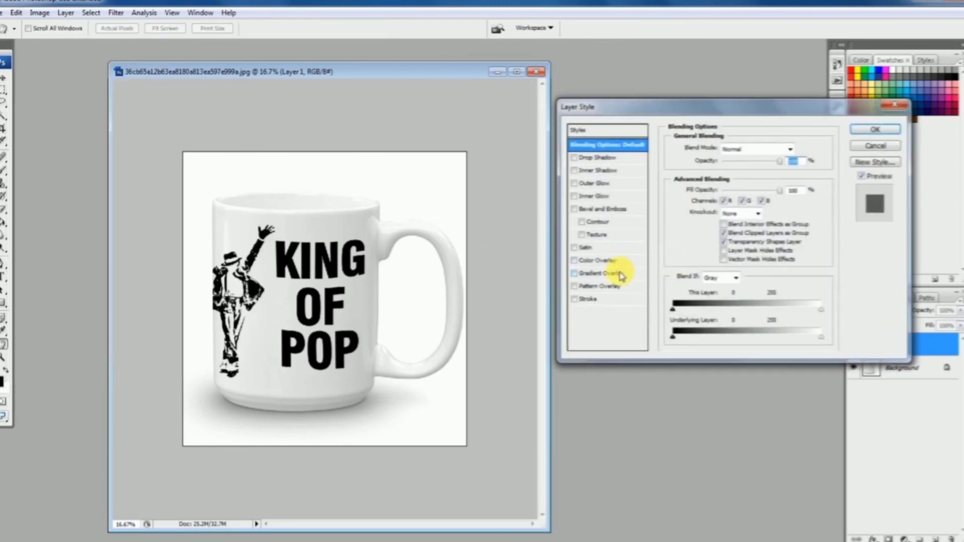
{"action": "left_click", "coordinate": [602, 273]}
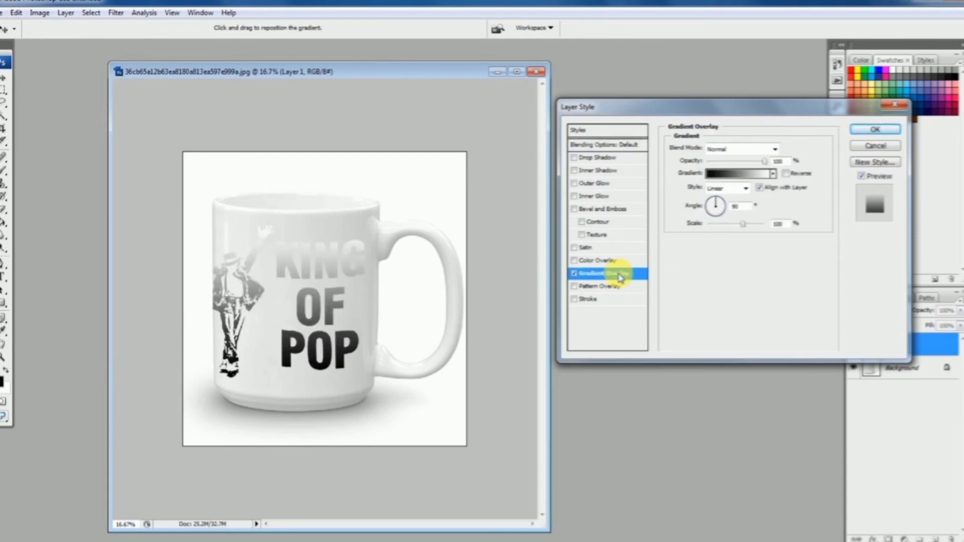
{"action": "left_click", "coordinate": [589, 261]}
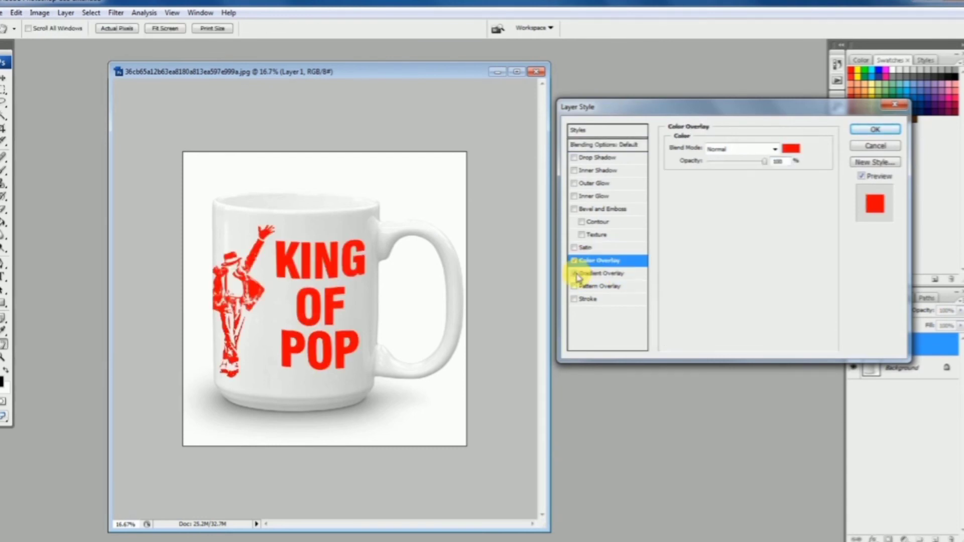
{"action": "left_click", "coordinate": [792, 149]}
{"action": "left_click", "coordinate": [722, 356]}
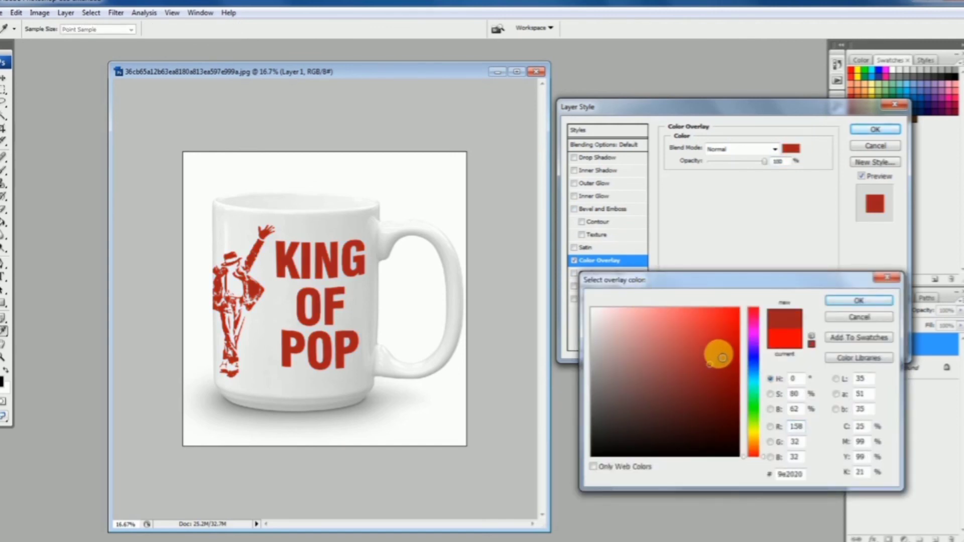
{"action": "left_click_drag", "start_coordinate": [722, 356], "coordinate": [731, 335]}
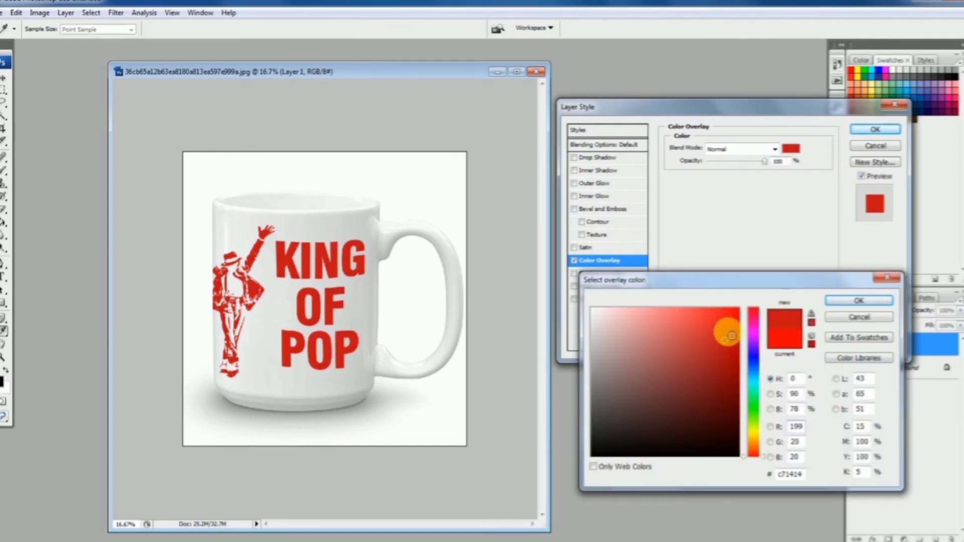
{"action": "left_click", "coordinate": [853, 300]}
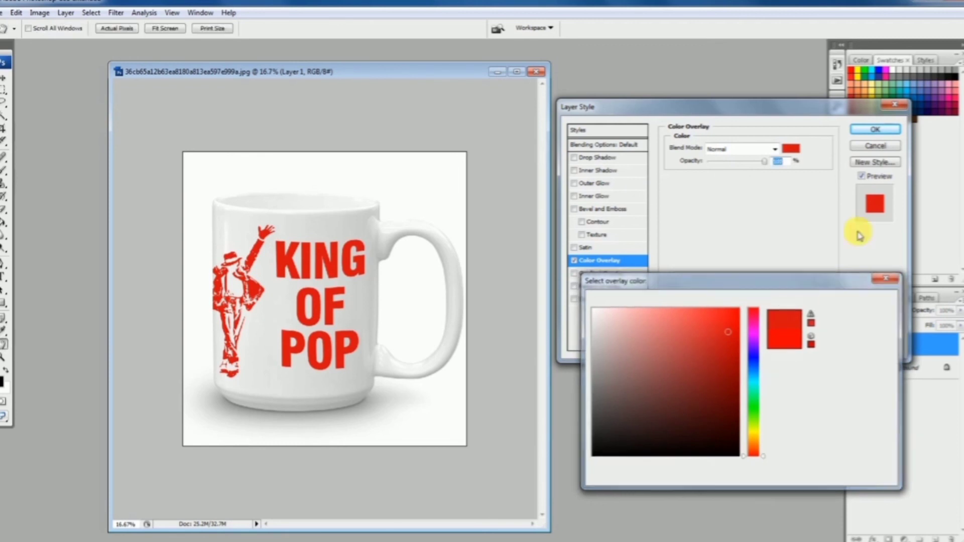
{"action": "left_click", "coordinate": [875, 129]}
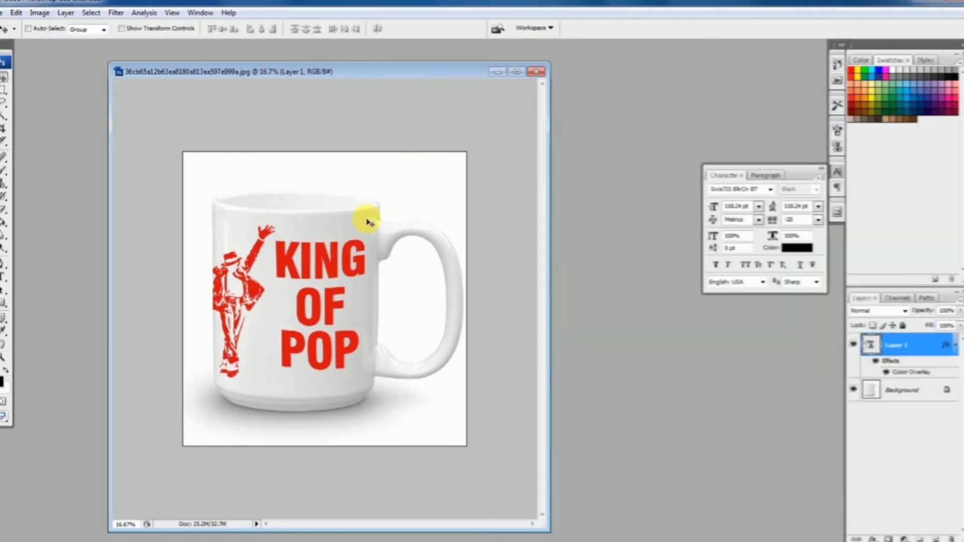
Select the mug's right half and a narrow strip along its left edge with rectangular selections, and feather the combined selection
{"action": "left_click", "coordinate": [4, 90]}
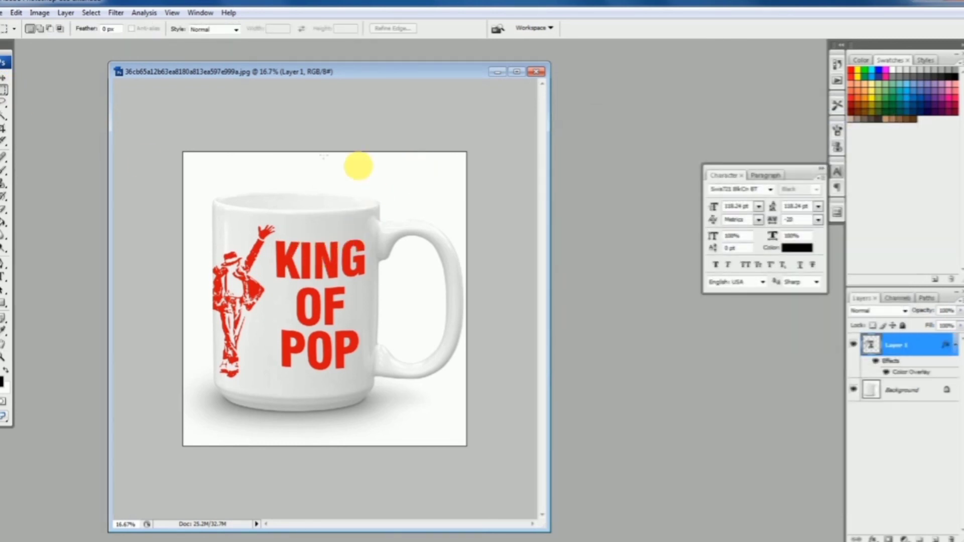
{"action": "left_click_drag", "start_coordinate": [422, 170], "coordinate": [321, 444]}
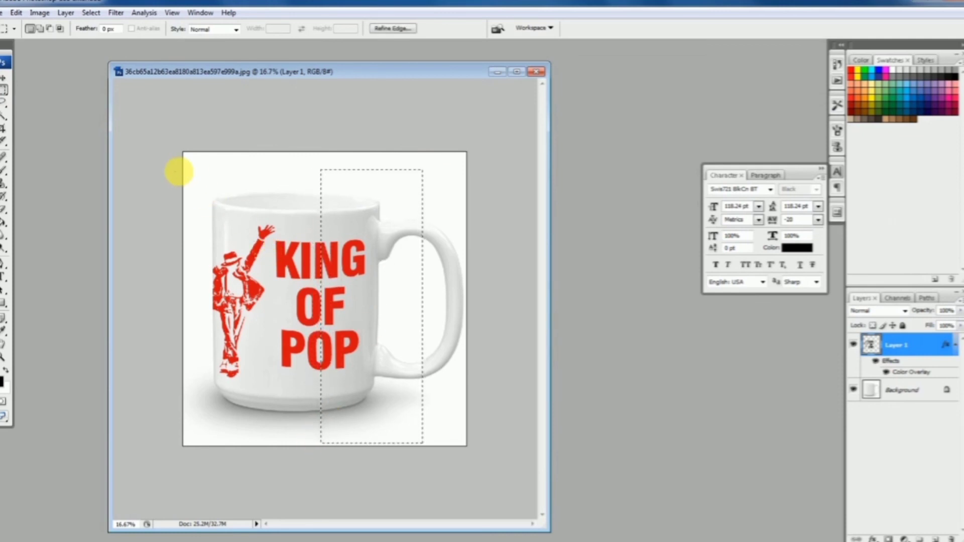
{"action": "left_click_drag", "start_coordinate": [183, 160], "coordinate": [204, 370]}
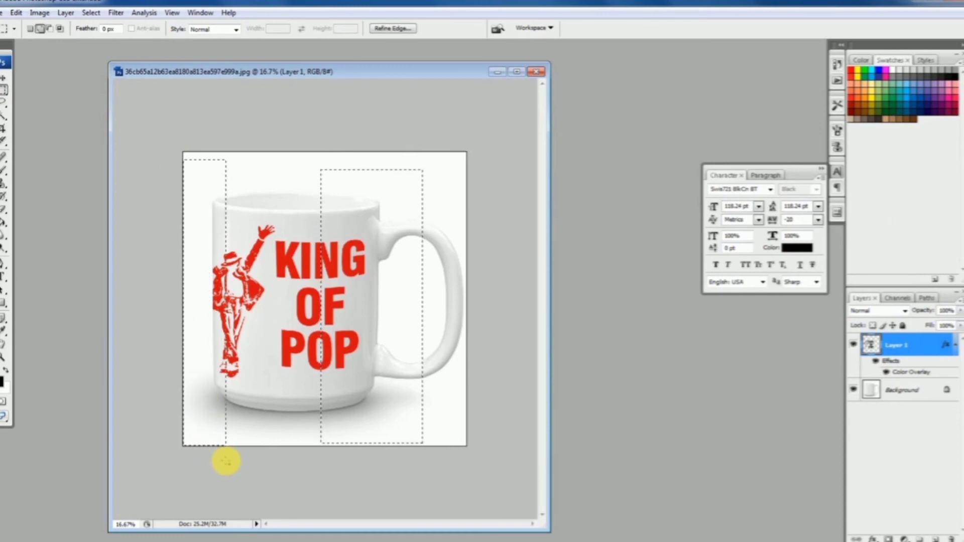
{"action": "left_click", "coordinate": [90, 12]}
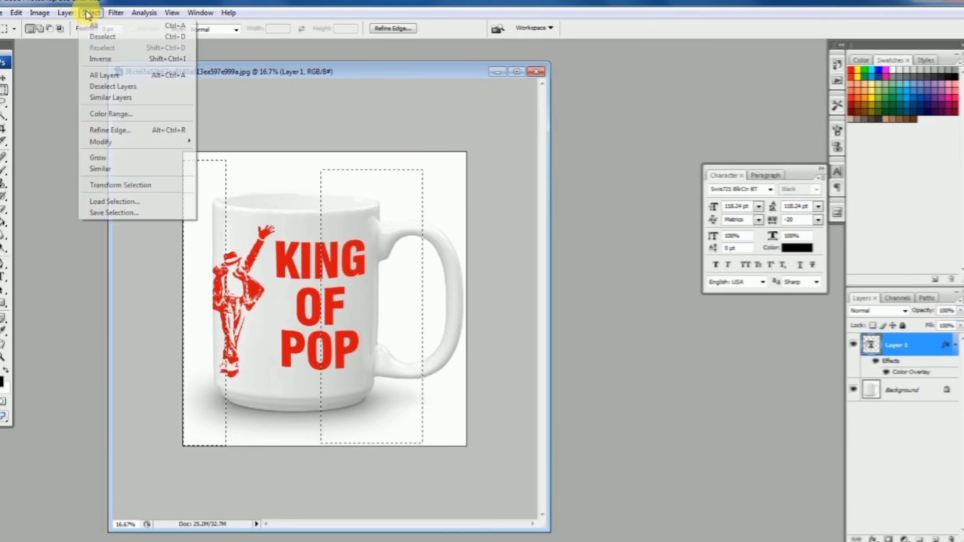
{"action": "mouse_move", "coordinate": [132, 143]}
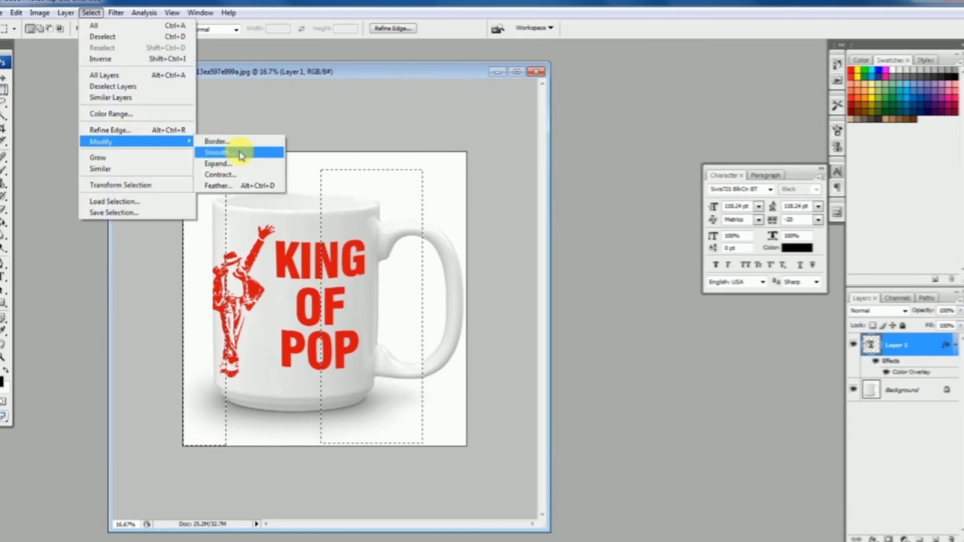
{"action": "left_click", "coordinate": [222, 185]}
{"action": "key", "text": "Return"}
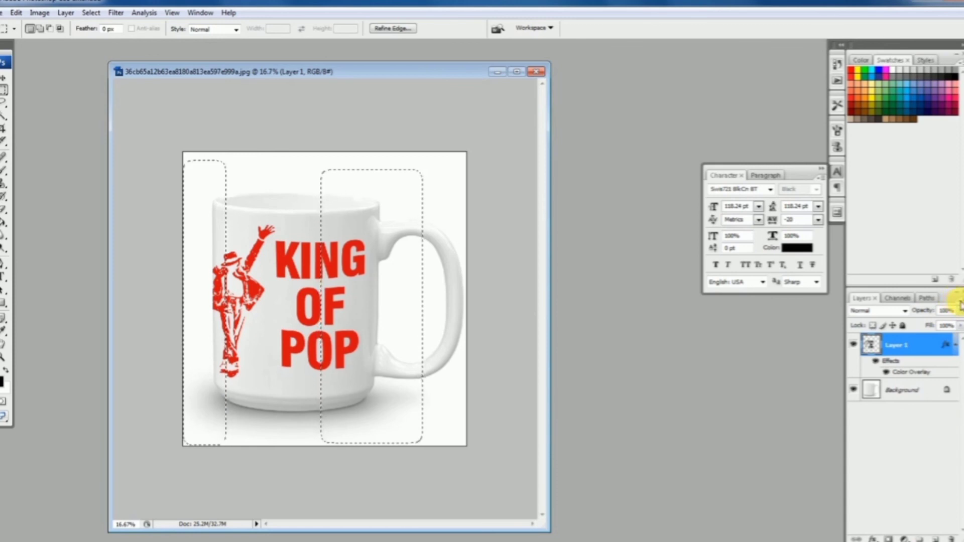
{"action": "right_click", "coordinate": [897, 346]}
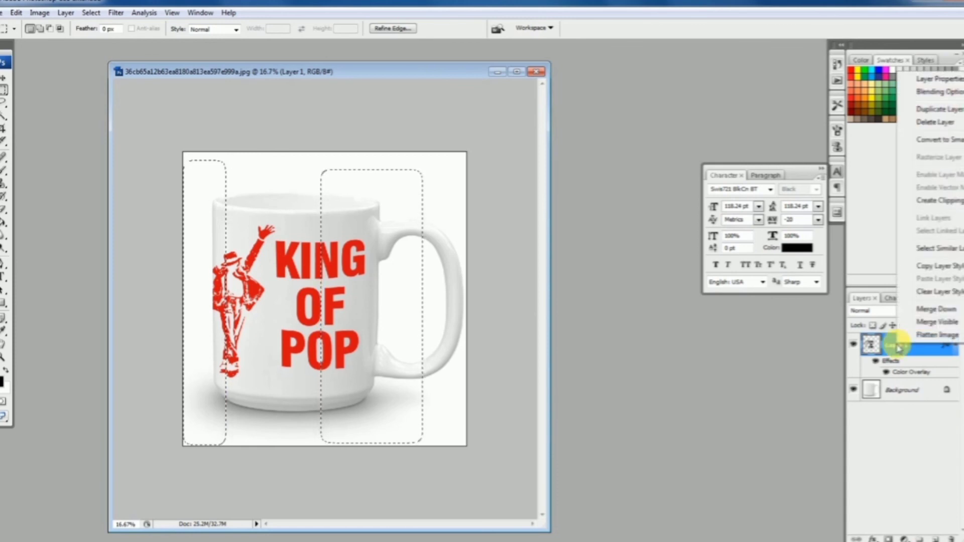
{"action": "left_click", "coordinate": [872, 345]}
{"action": "right_click", "coordinate": [872, 345]}
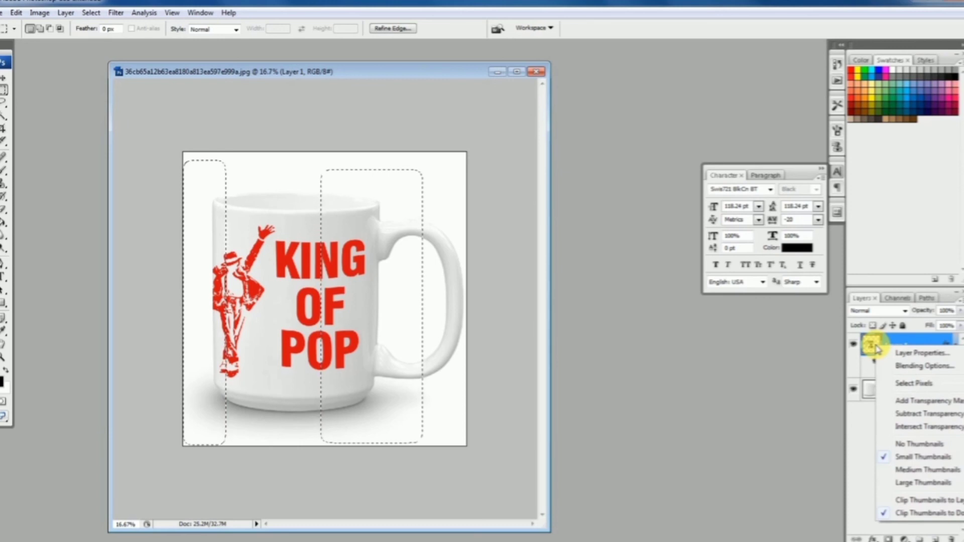
{"action": "left_click", "coordinate": [876, 349]}
{"action": "left_click", "coordinate": [959, 301]}
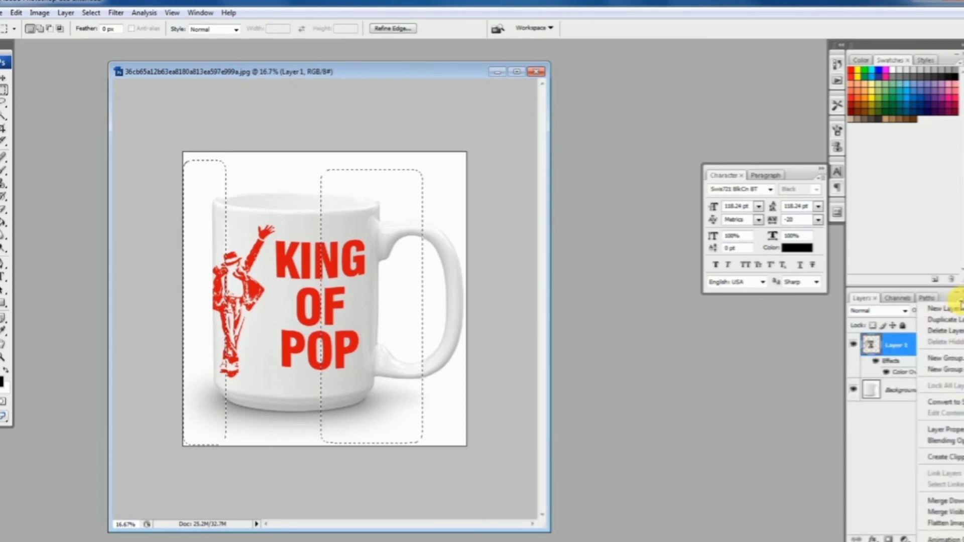
{"action": "left_click", "coordinate": [876, 420]}
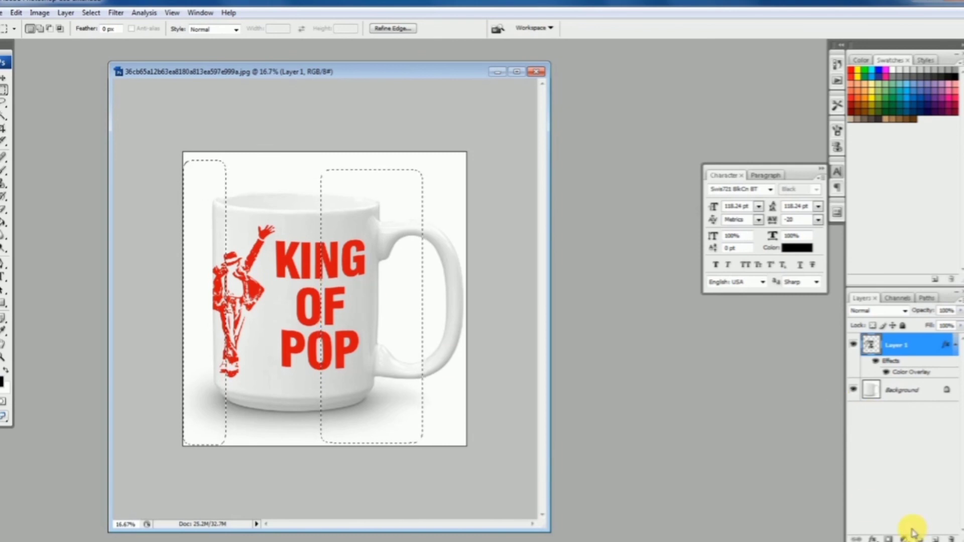
Apply a Curves adjustment to the feathered areas of the artwork layer, raising the black end of the RGB curve
{"action": "key", "text": "ctrl+m"}
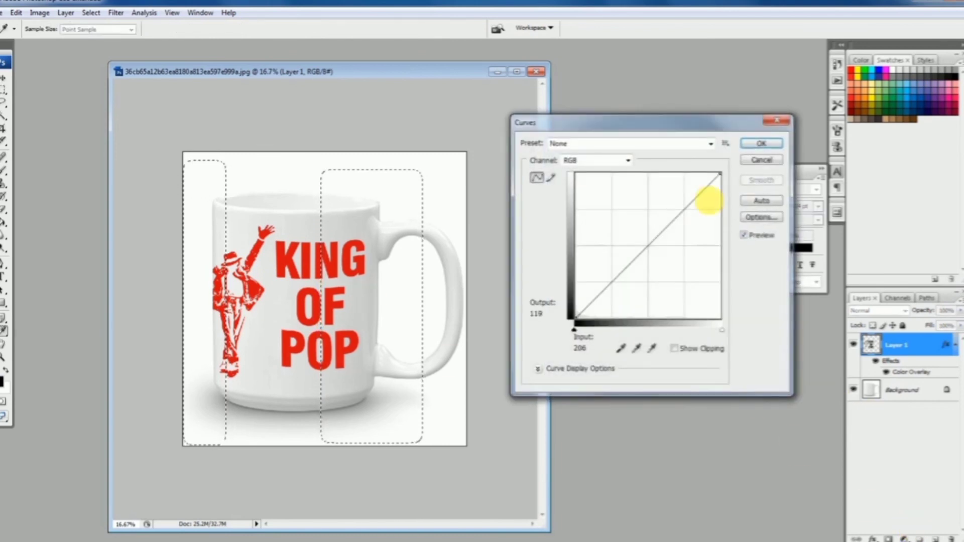
{"action": "mouse_move", "coordinate": [720, 174]}
{"action": "left_mouse_down"}
{"action": "mouse_move", "coordinate": [721, 205]}
{"action": "mouse_move", "coordinate": [723, 171]}
{"action": "left_mouse_up"}
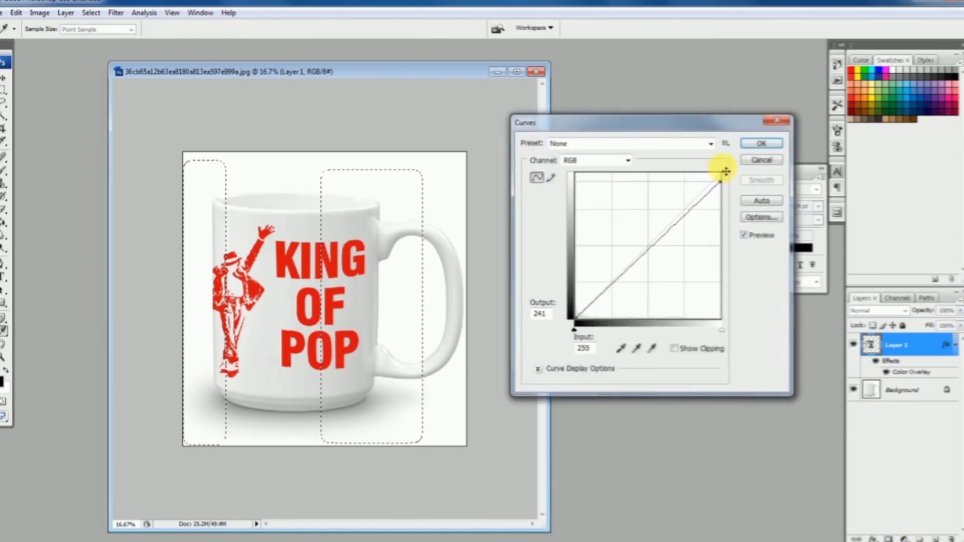
{"action": "left_click_drag", "start_coordinate": [575, 318], "coordinate": [577, 240]}
{"action": "left_click", "coordinate": [748, 143]}
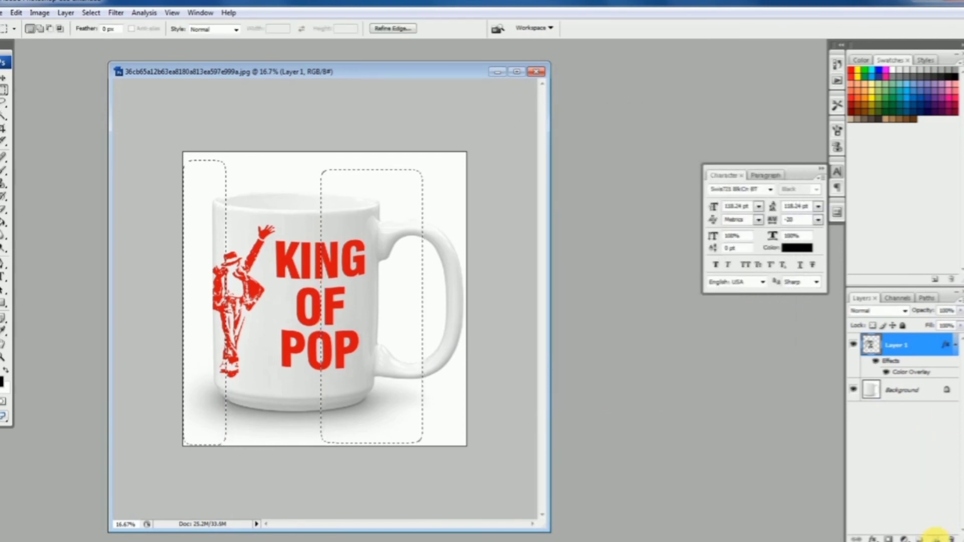
{"action": "left_click", "coordinate": [958, 303]}
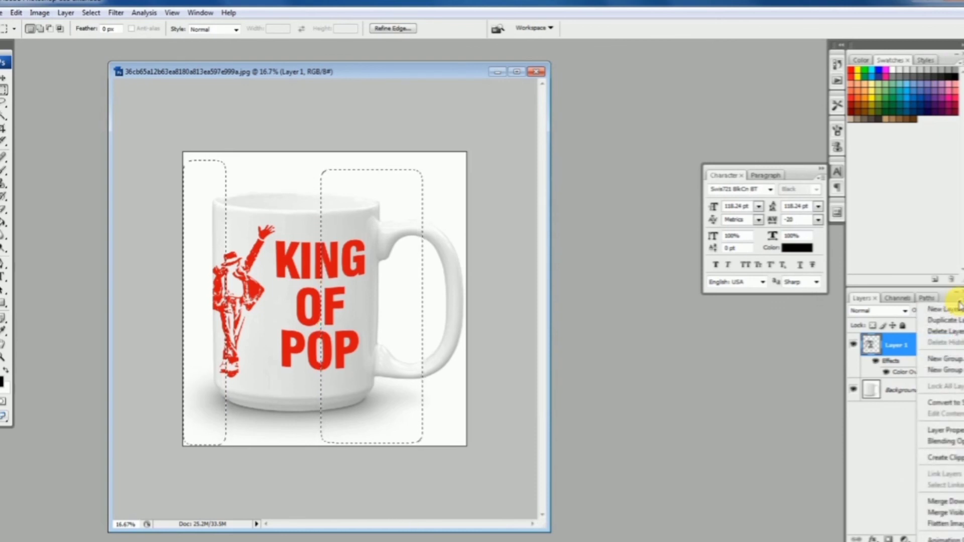
{"action": "left_click", "coordinate": [918, 342]}
{"action": "right_click", "coordinate": [892, 348]}
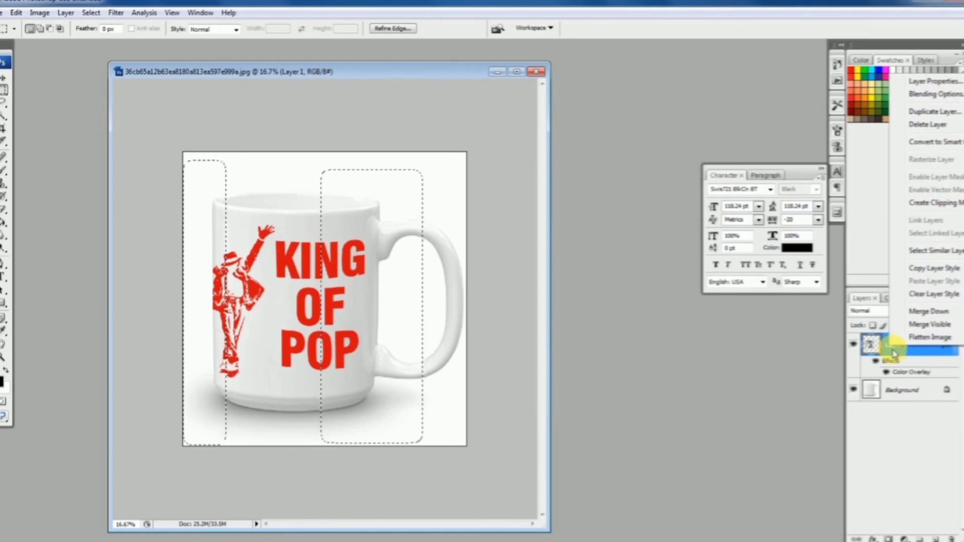
{"action": "left_click", "coordinate": [896, 469]}
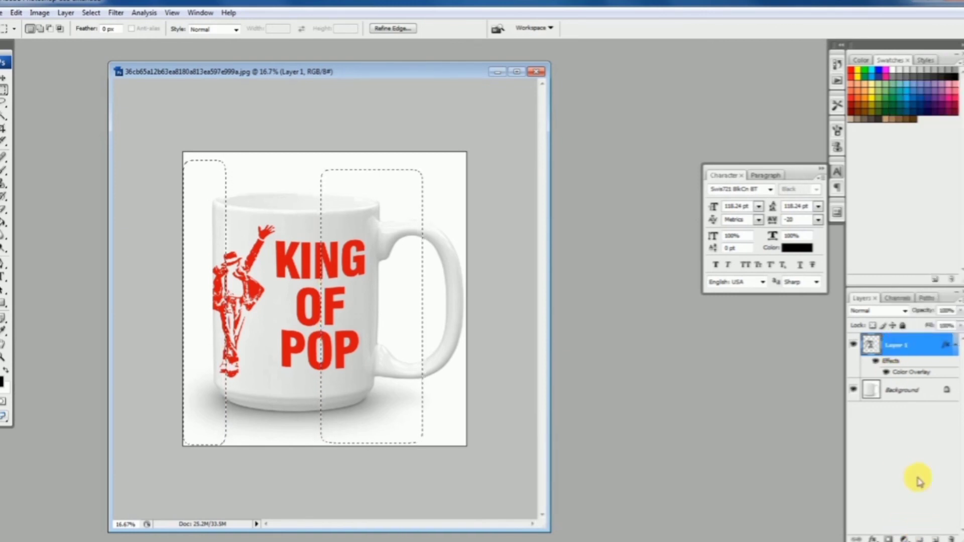
Add an empty layer above the artwork, select it together with the artwork layer, and clear the feathered selection
{"action": "left_click", "coordinate": [936, 537]}
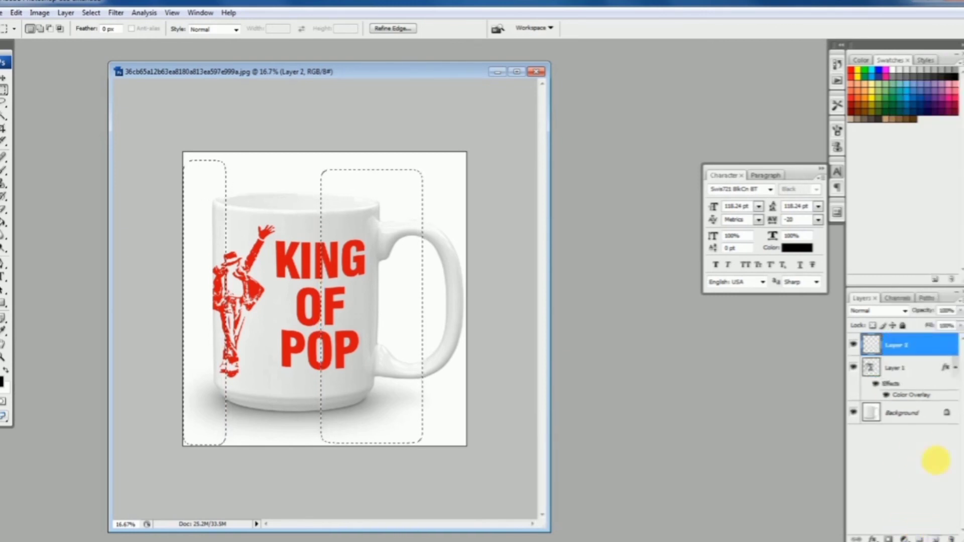
{"action": "left_click", "coordinate": [923, 367], "text": "shift"}
{"action": "left_click", "coordinate": [4, 102]}
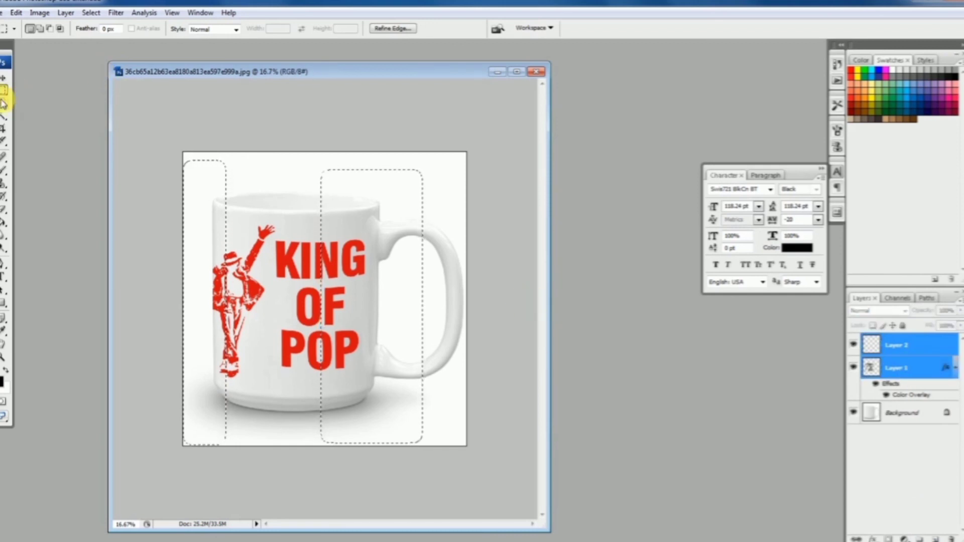
{"action": "key", "text": "ctrl+d"}
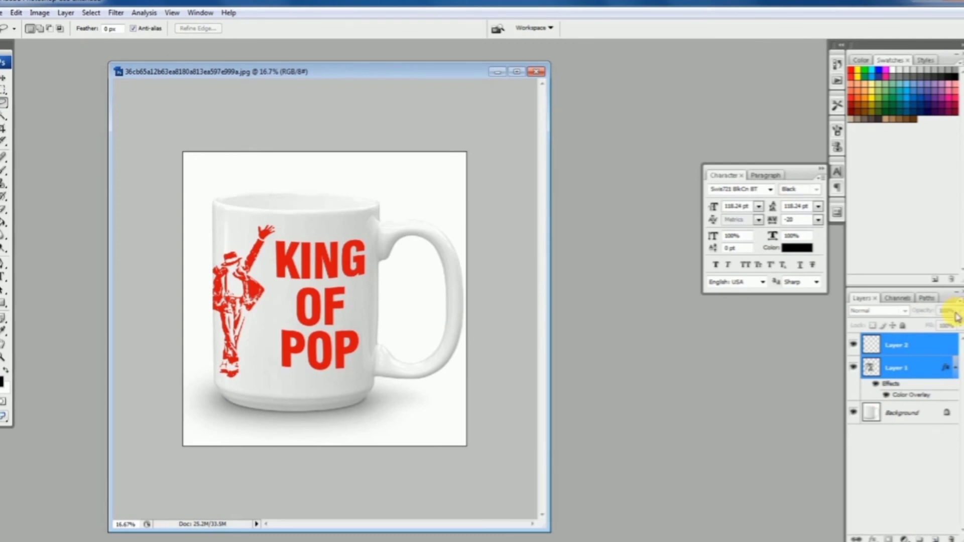
Flatten the mug image and close the document without saving the changes
{"action": "left_click", "coordinate": [957, 297]}
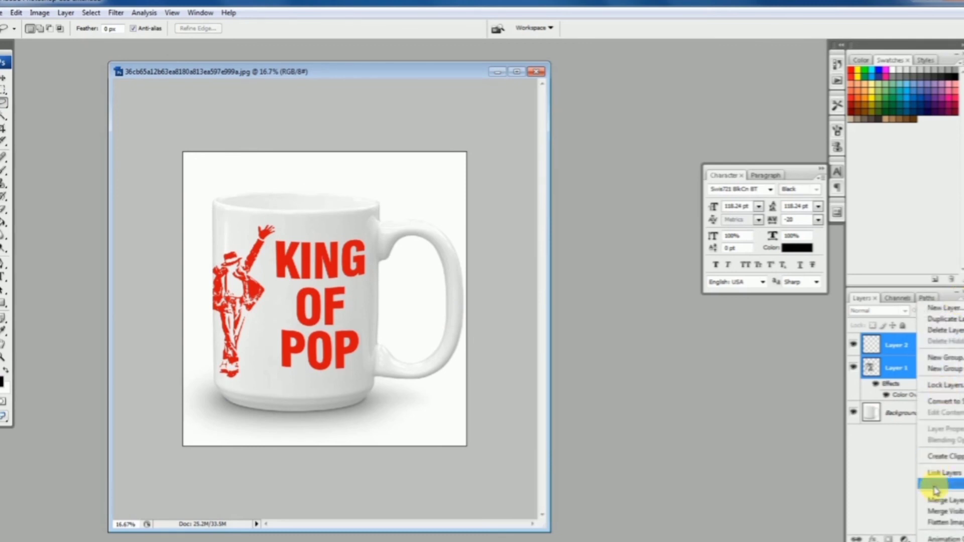
{"action": "left_click", "coordinate": [938, 522]}
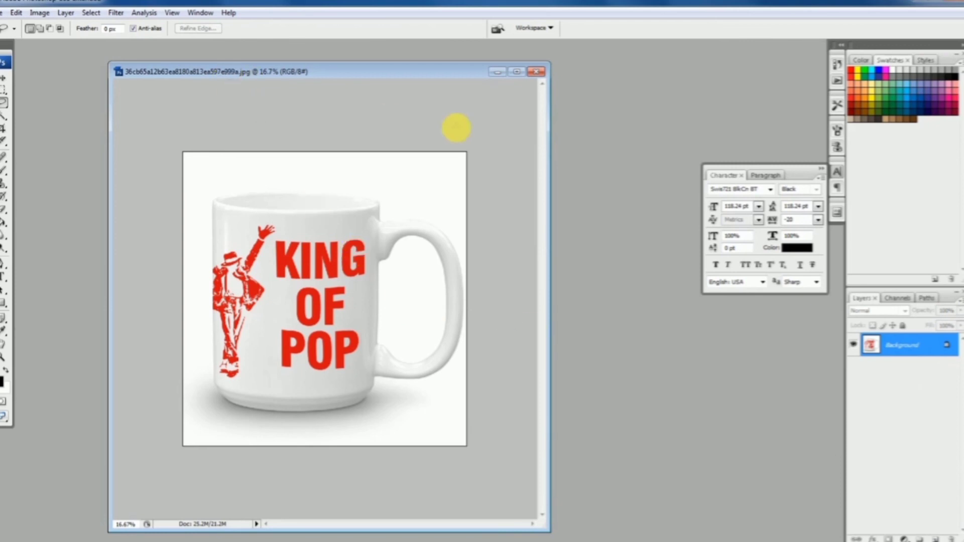
{"action": "left_click", "coordinate": [536, 76]}
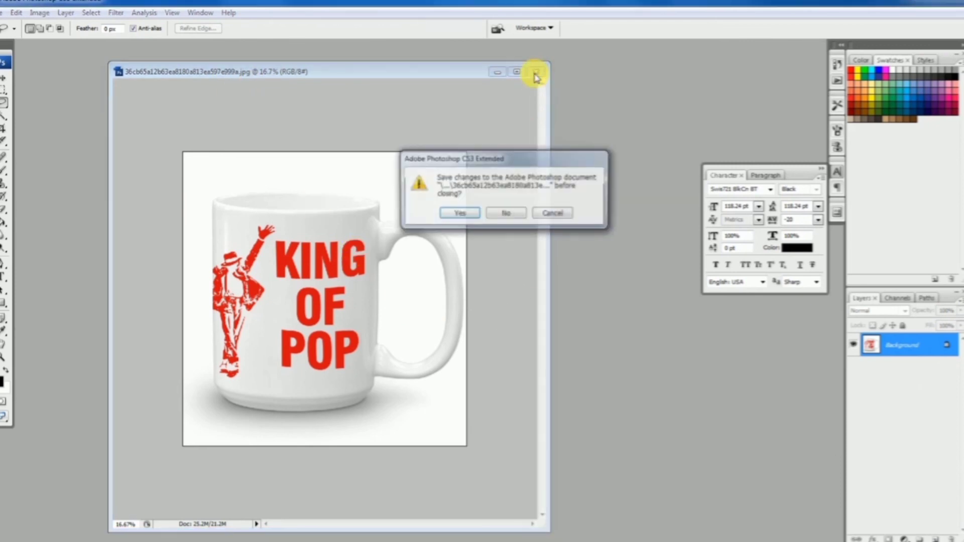
{"action": "left_click", "coordinate": [506, 214]}
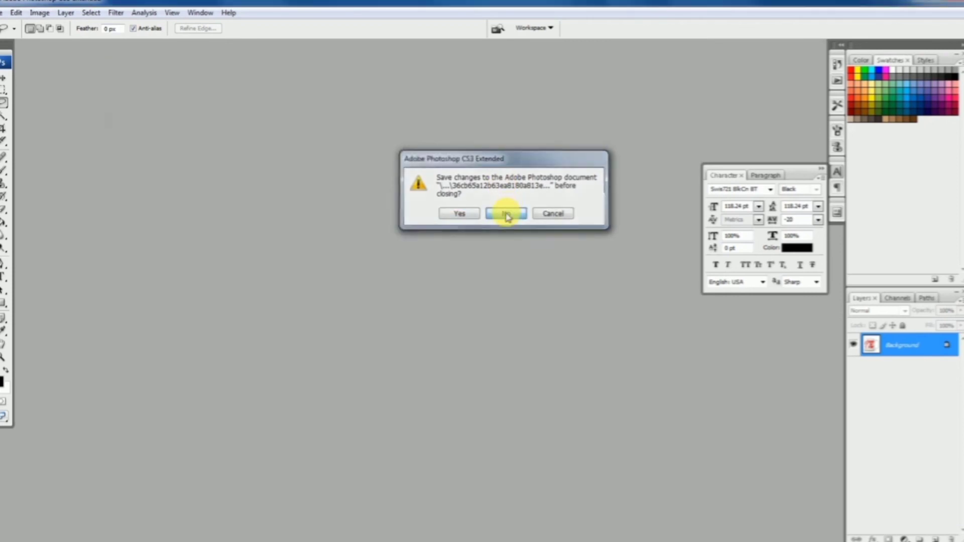